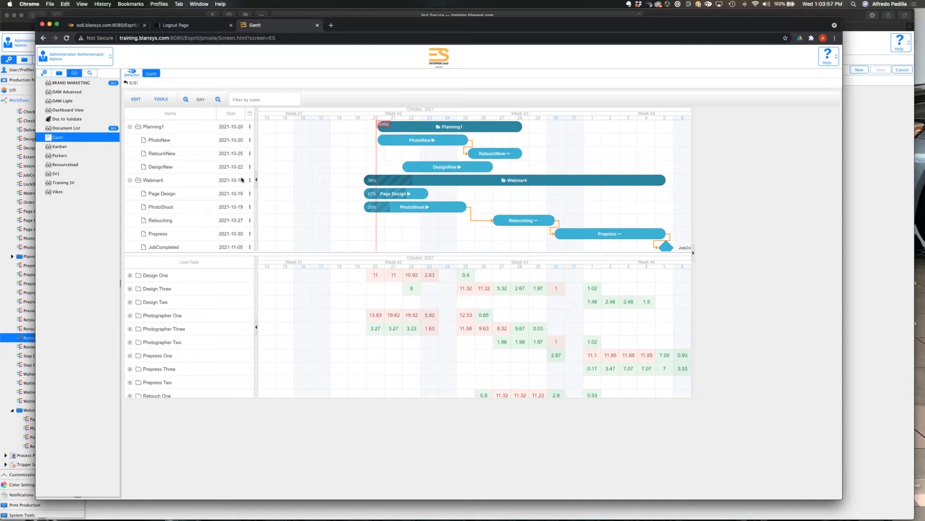
Collapse the Planning1, Test2 and webinar1 projects in the Gantt list and show the properties of Planning1.
left_click(130, 127)
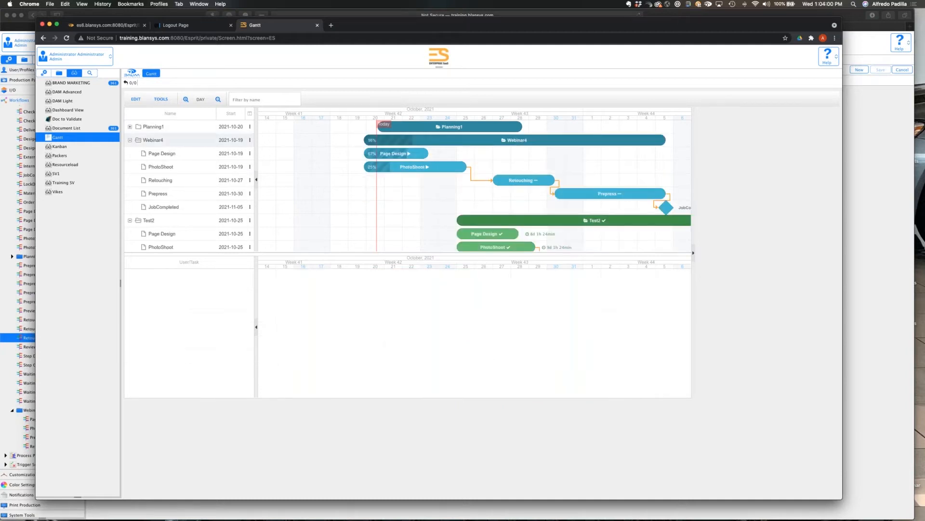
left_click(130, 221)
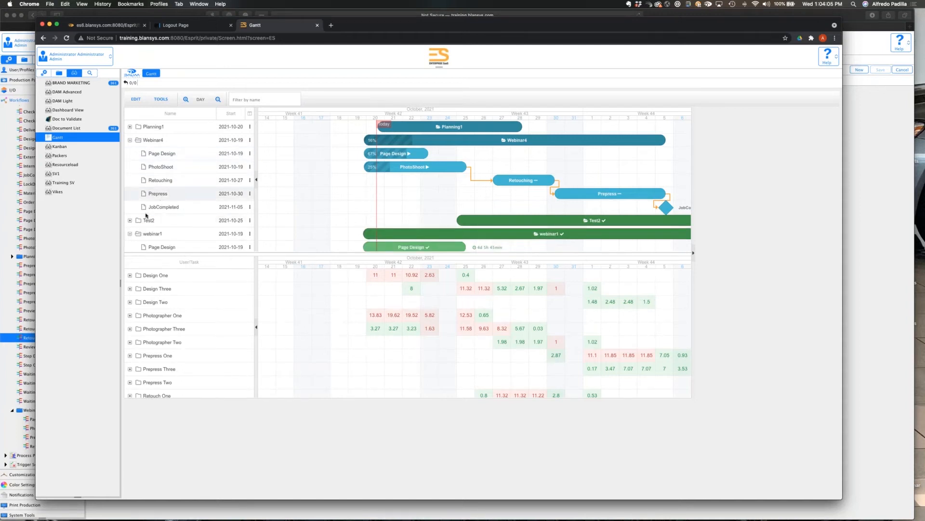
left_click(130, 234)
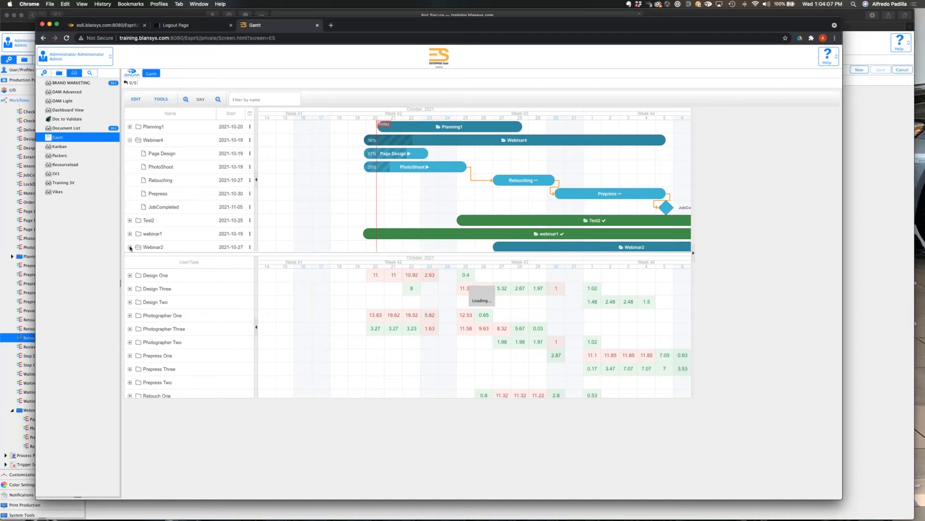
left_click(130, 248)
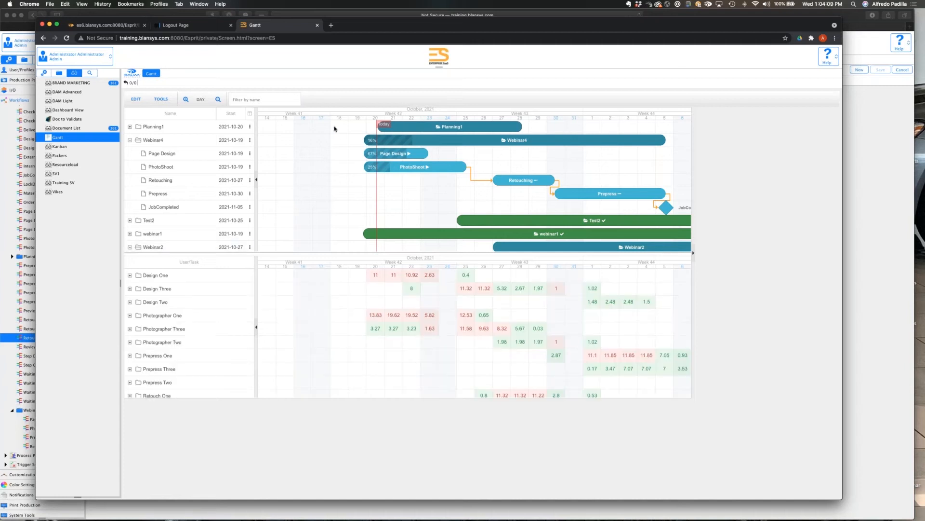
left_click(172, 125)
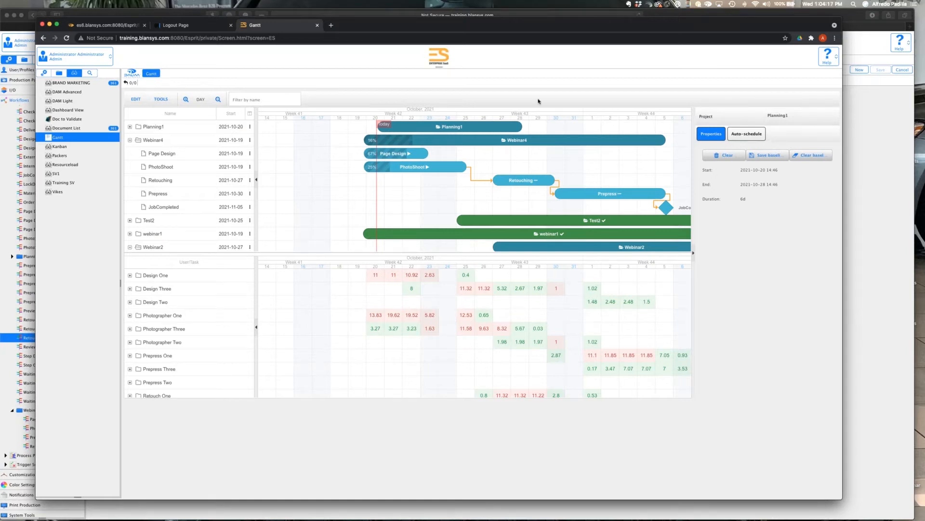
Open the Planning Project workflow from the project workflows in the administration settings.
left_click(47, 73)
left_click(46, 73)
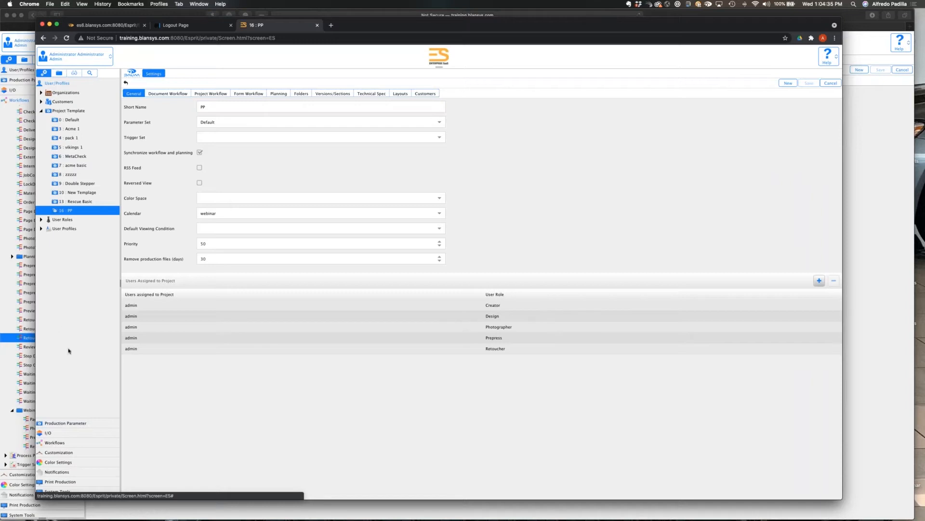
left_click(54, 442)
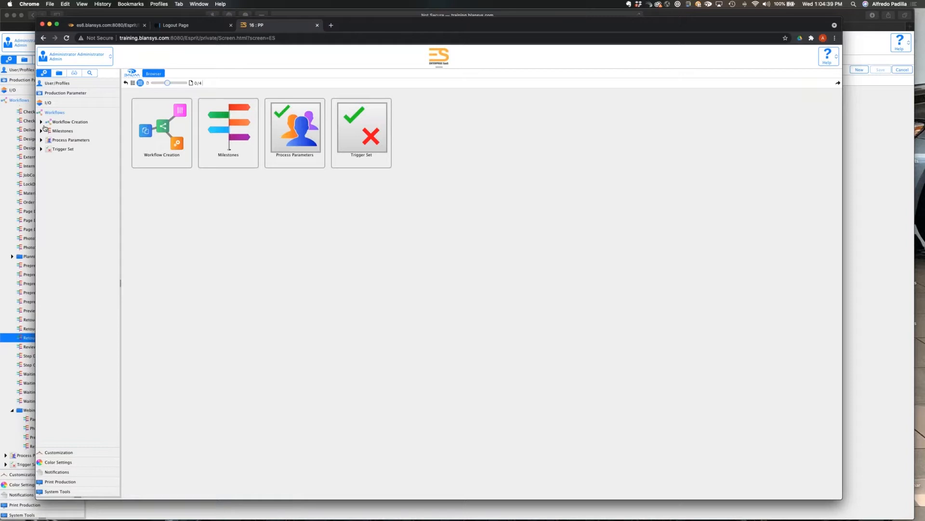
left_click(42, 123)
left_click(48, 132)
left_click(70, 141)
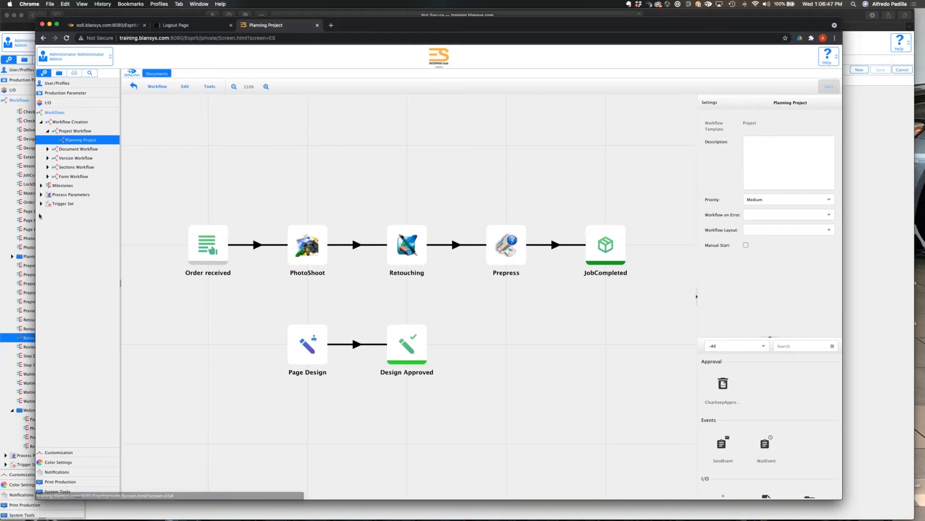
Open the PhotoShoot milestone in the Webinar milestone folder and set its validation type to Step.
left_click(42, 186)
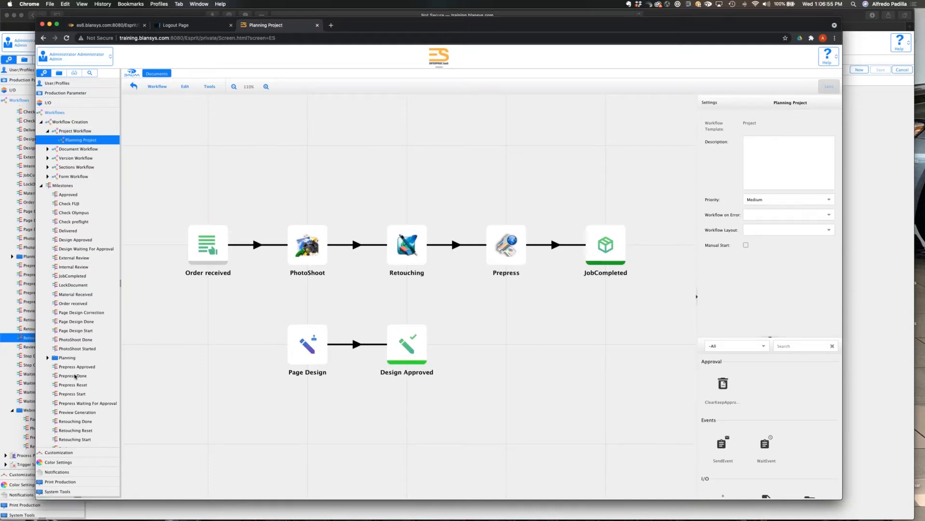
scroll(75, 376, "down", 5)
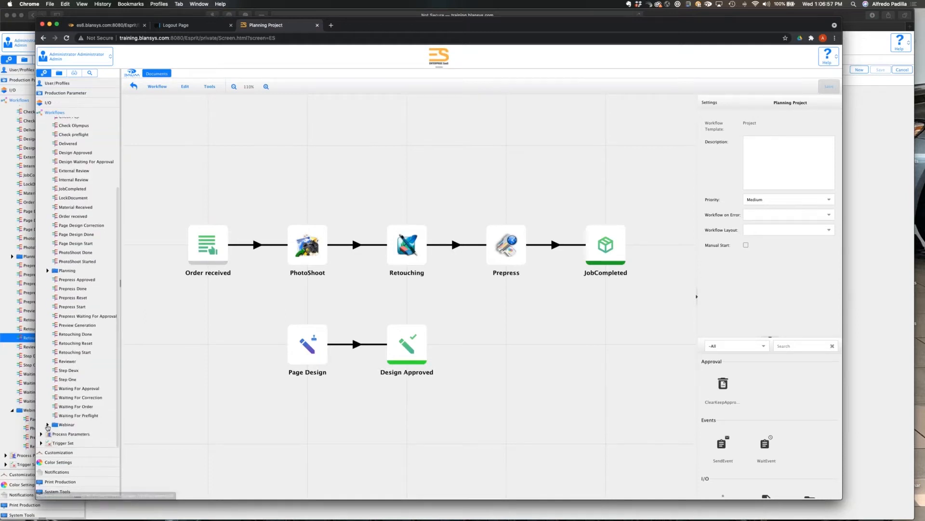
left_click(47, 425)
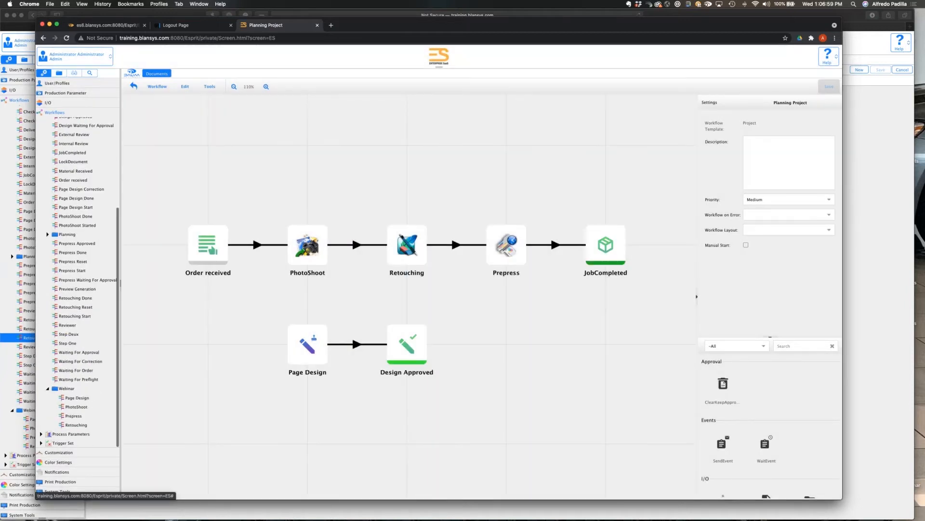
left_click(75, 409)
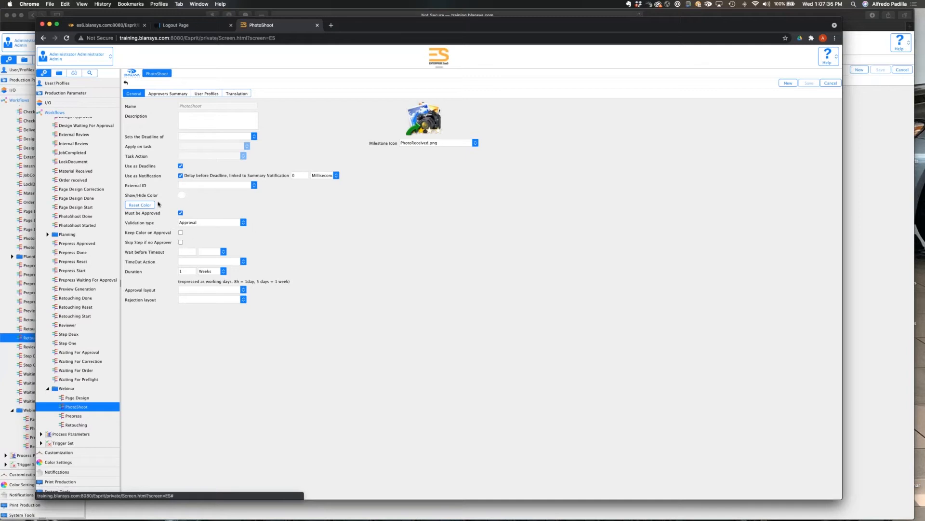
left_click(243, 223)
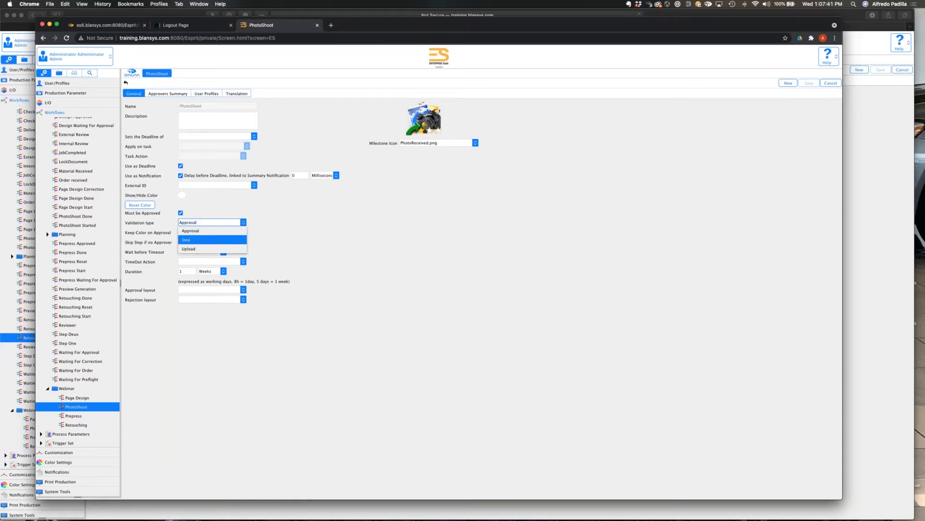
left_click(241, 238)
left_click(293, 224)
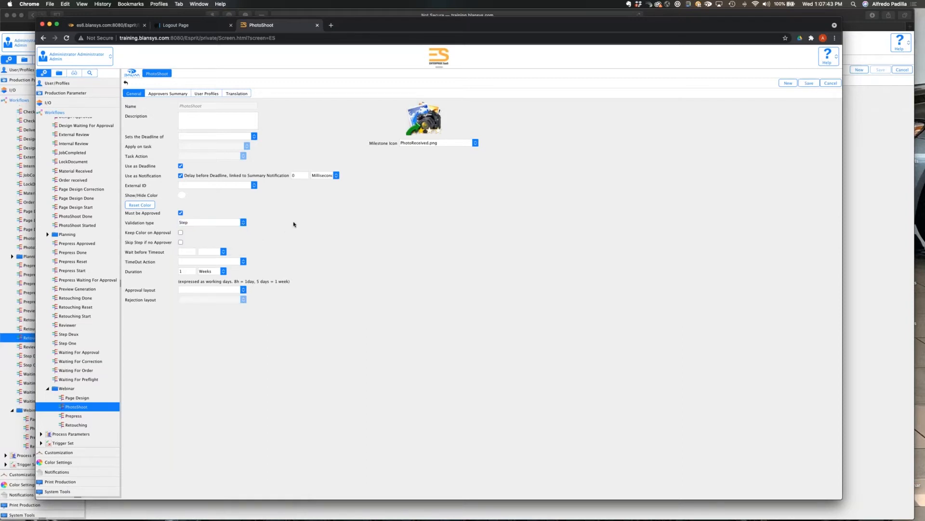
left_click(243, 223)
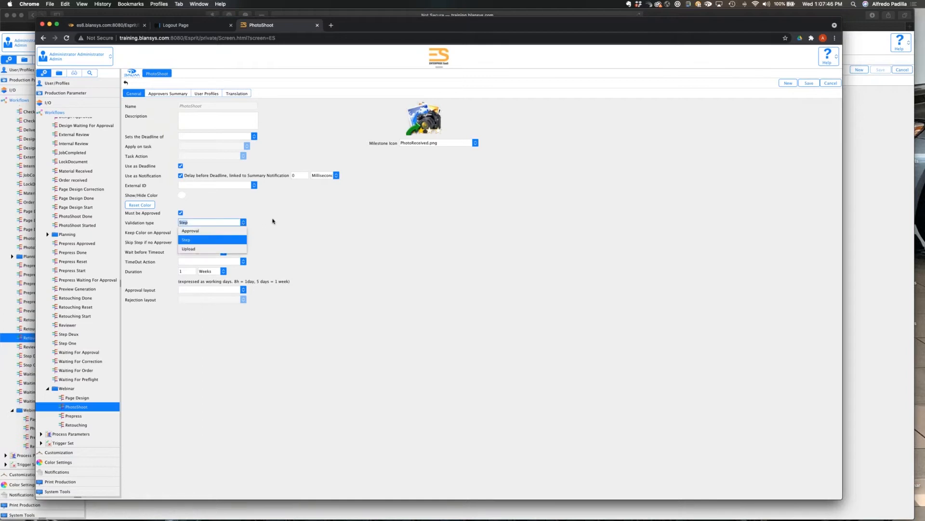
left_click(297, 217)
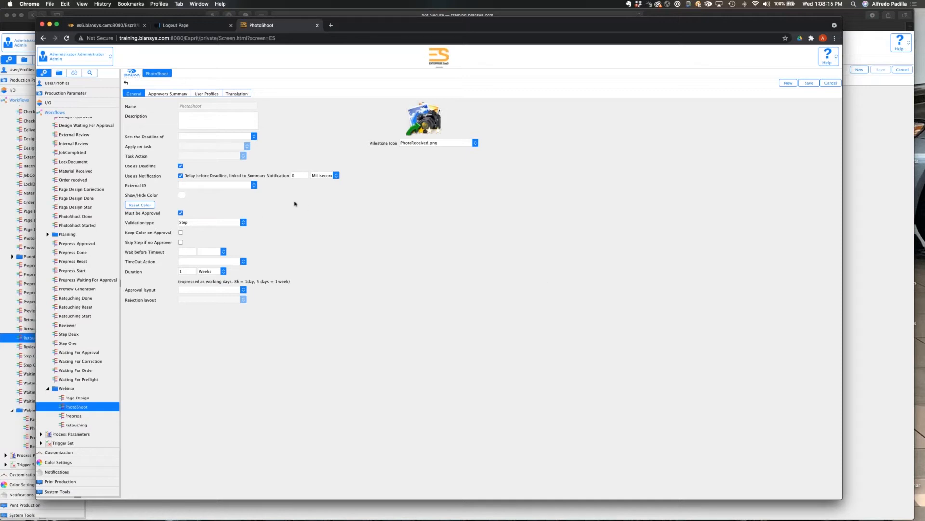
Check the approvers summary of the PhotoShoot milestone and save the milestone.
left_click(171, 94)
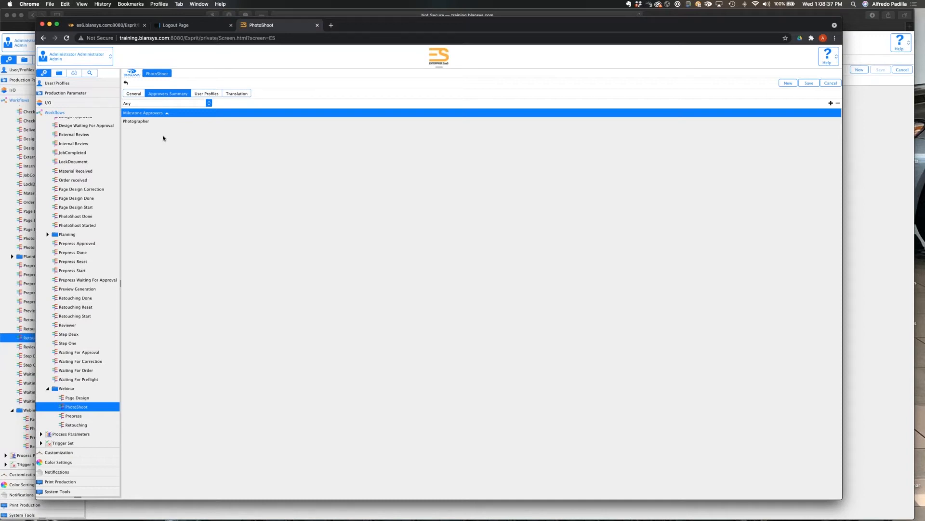
left_click(134, 94)
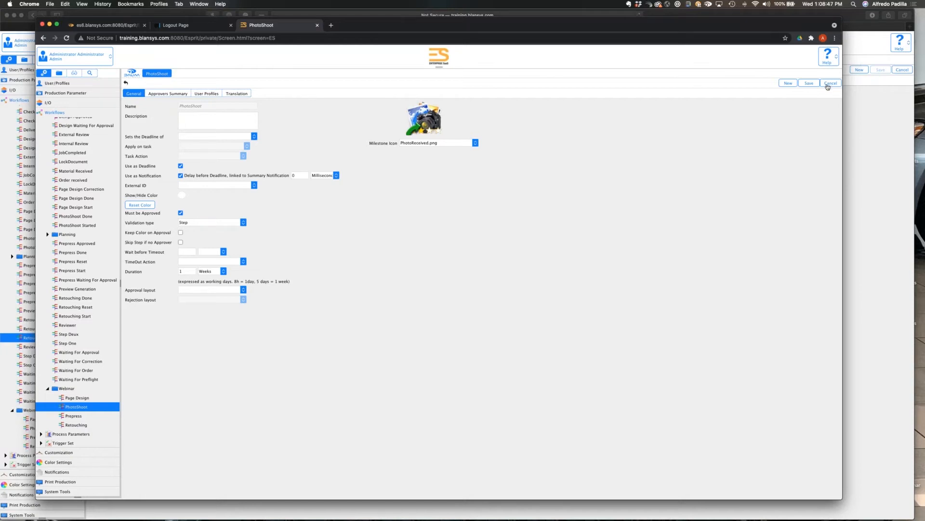
left_click(811, 85)
Review the Planning Project workflow and the task action options of the Page Design Start milestone.
scroll(77, 282, "up", 5)
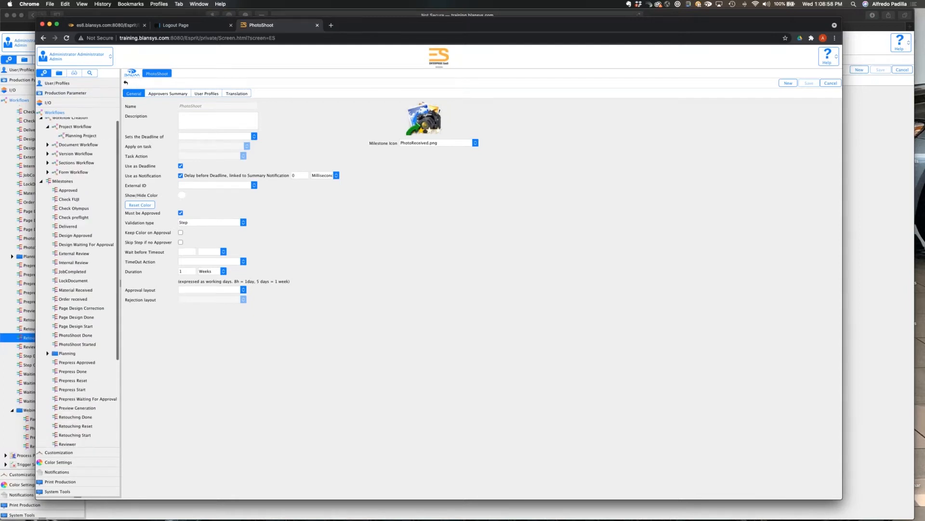
left_click(77, 136)
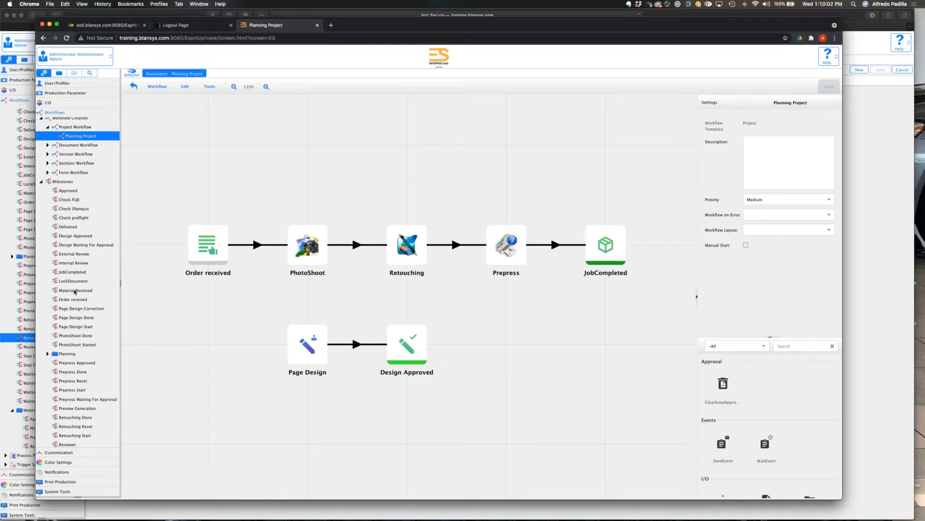
left_click(74, 291)
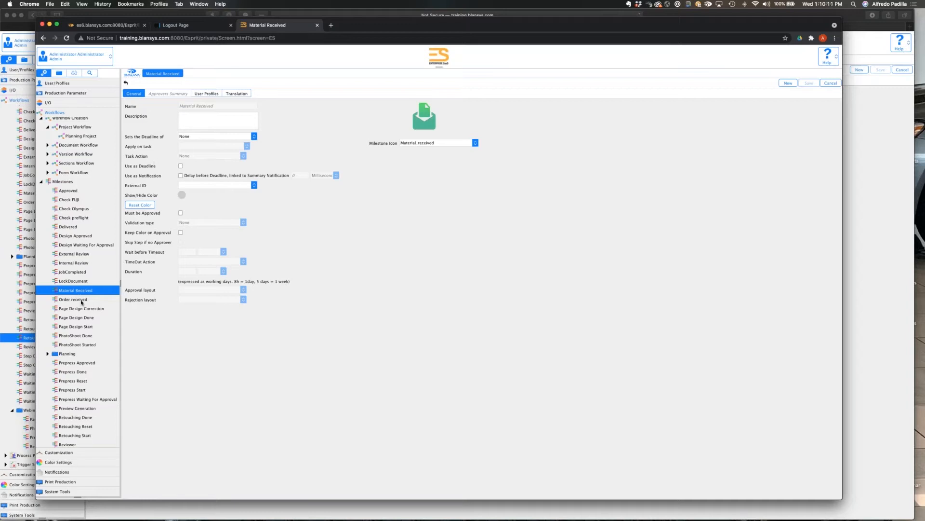
left_click(82, 318)
left_click(79, 326)
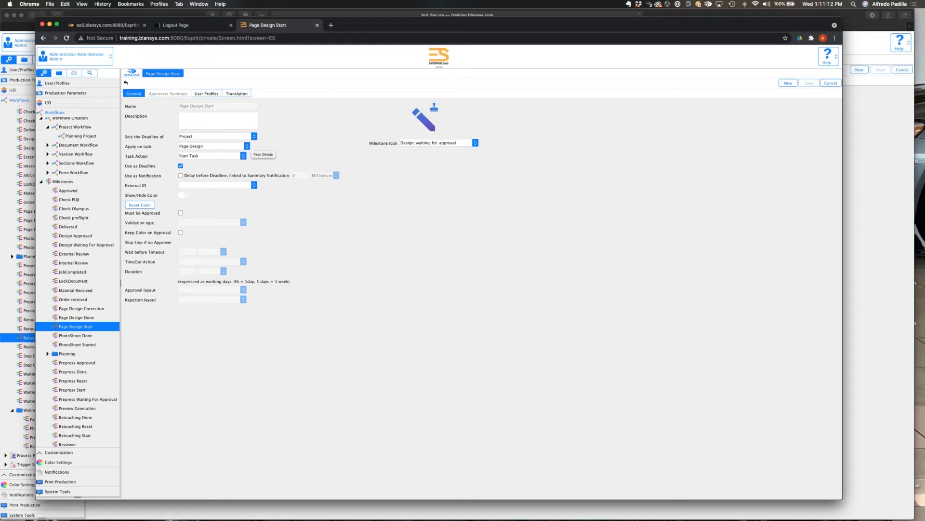
left_click(238, 155)
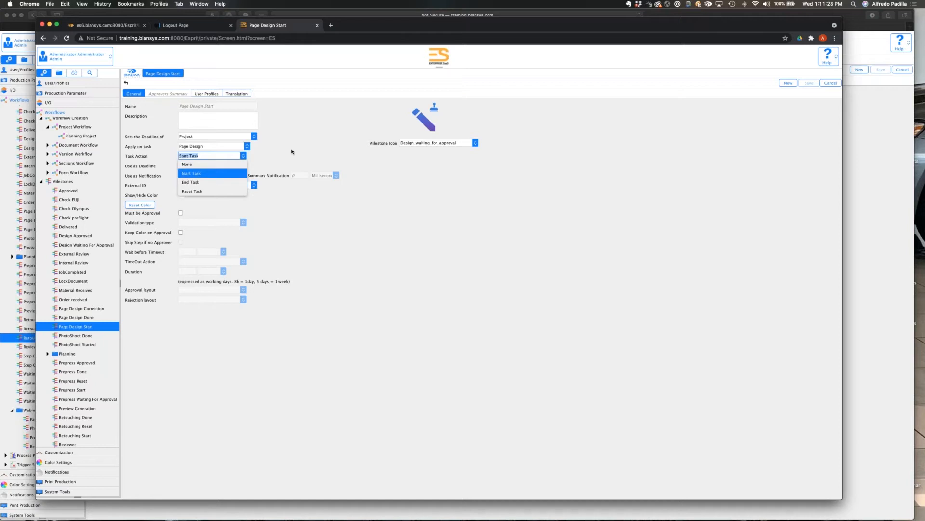
left_click(291, 151)
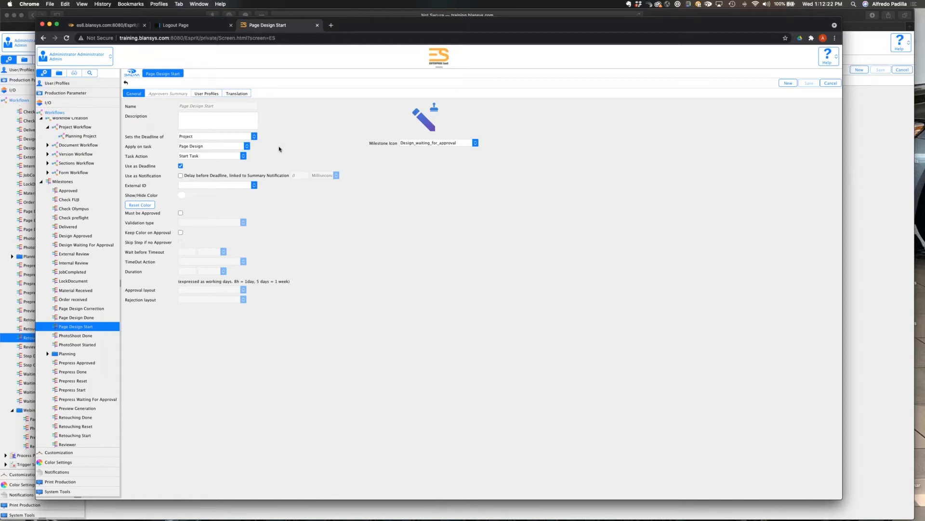
Open the PhotoShoot workflow among the document workflows to examine its milestones and approvals.
scroll(84, 167, "up", 1)
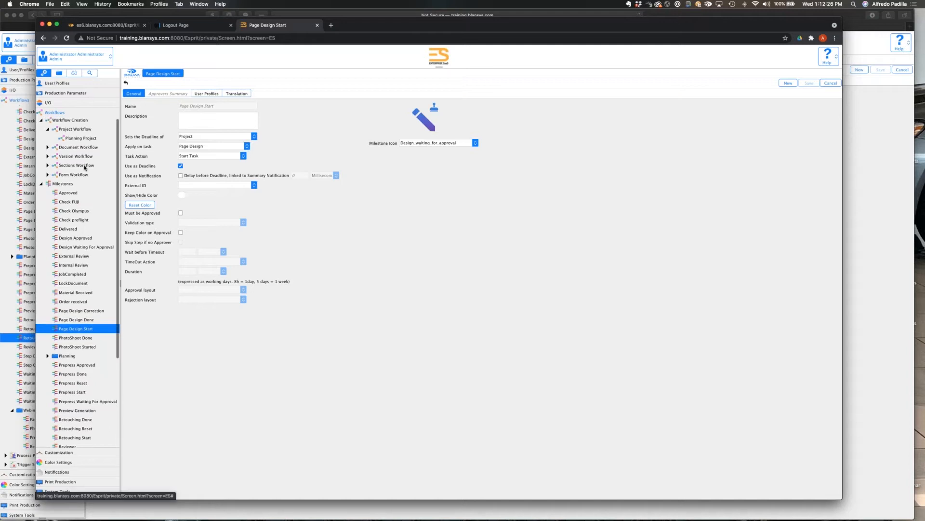
scroll(84, 167, "up", 1)
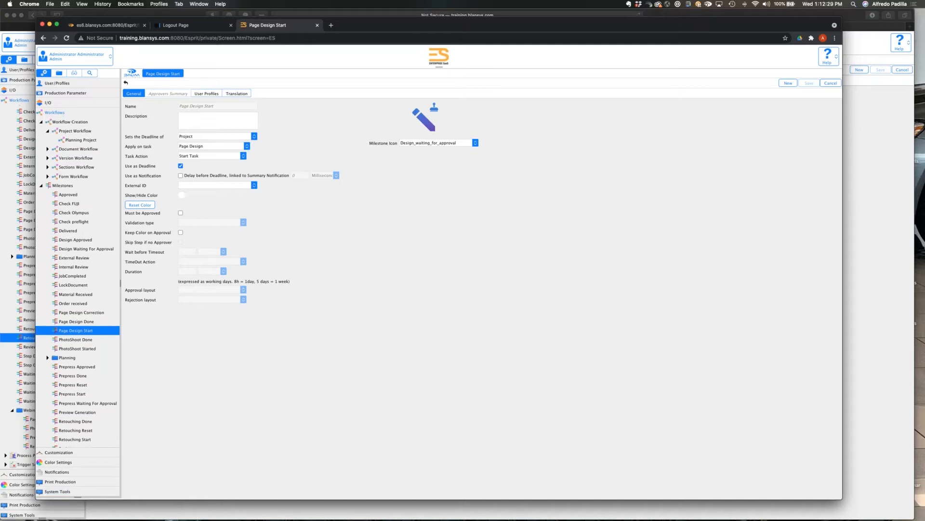
left_click(47, 148)
scroll(80, 219, "down", 5)
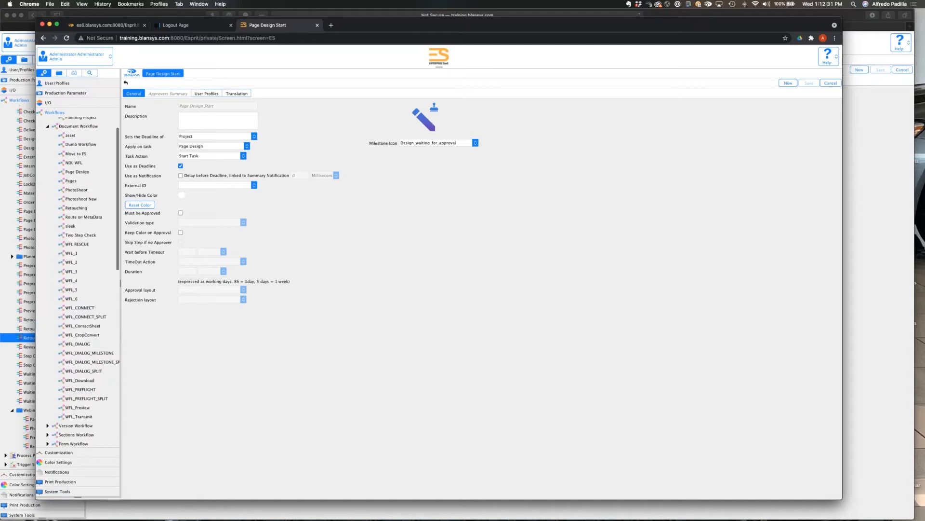
left_click(78, 209)
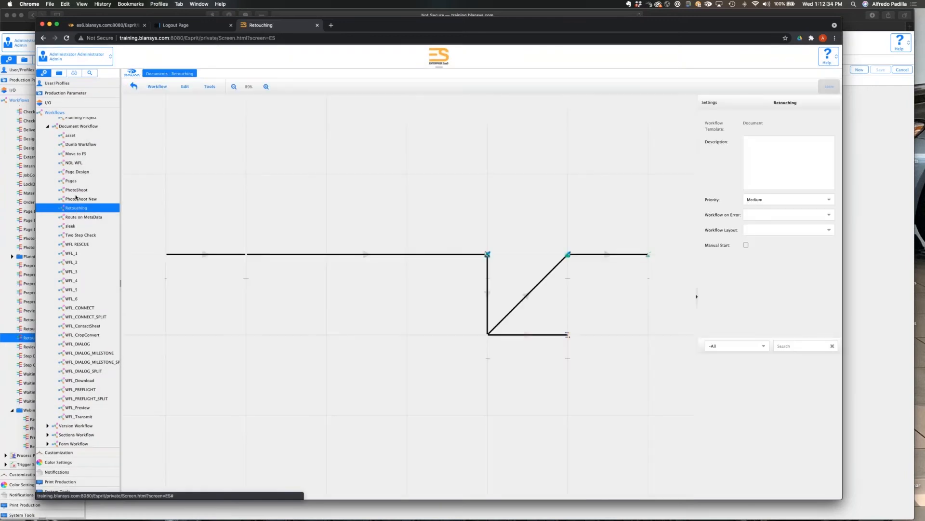
left_click(76, 191)
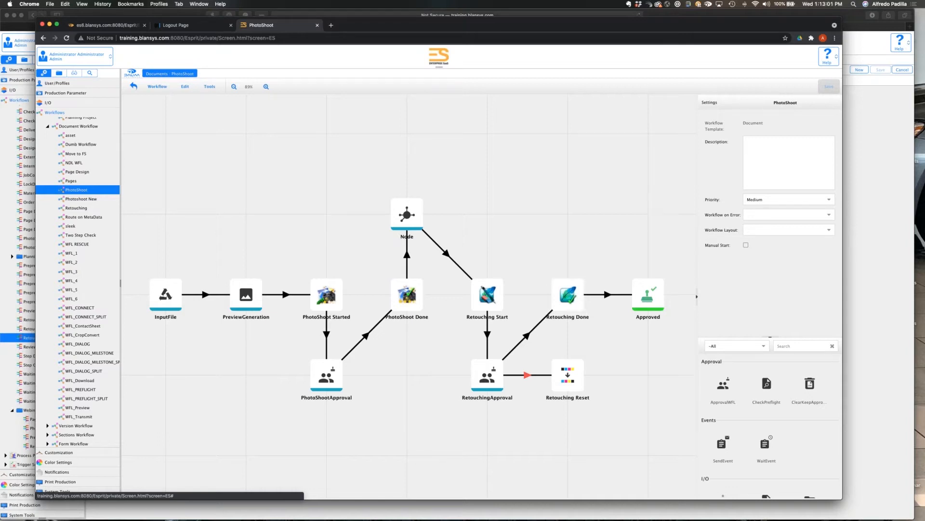
Widen the browser window to nearly the full width of the screen.
scroll(88, 204, "up", 2)
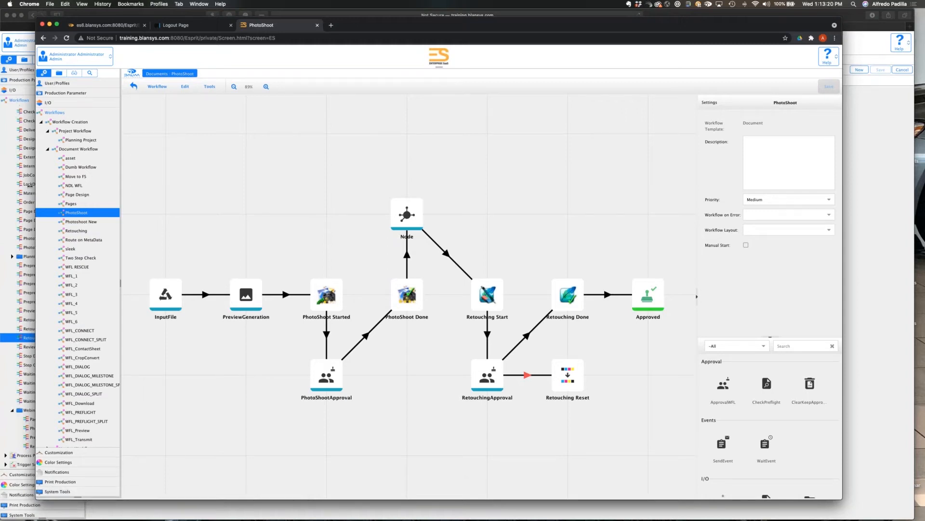
left_click_drag(30, 185, 16, 186)
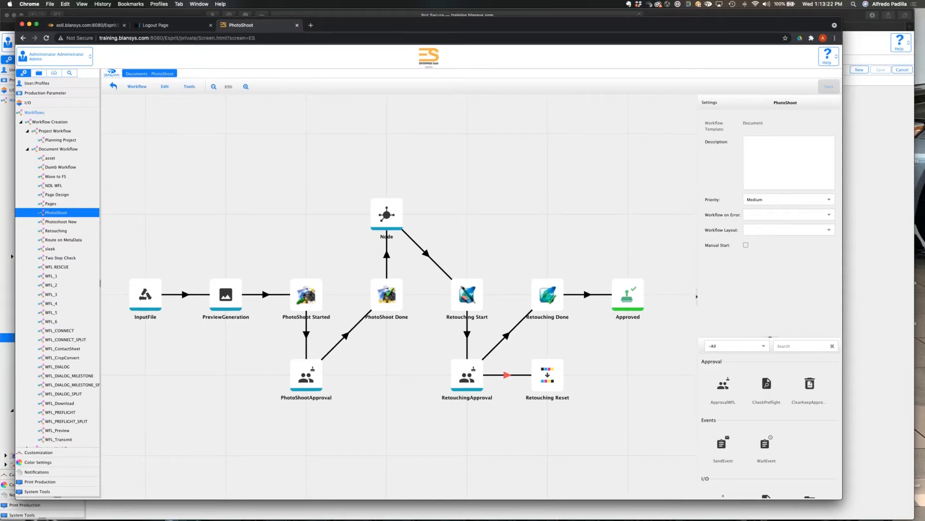
left_click_drag(842, 270, 922, 270)
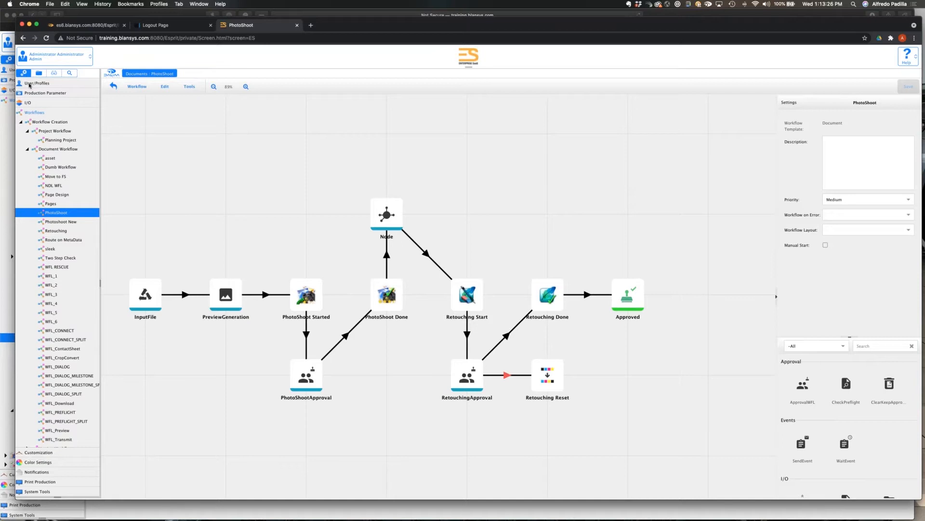
Open the Admin profile from the user profiles in the administration settings.
left_click(29, 84)
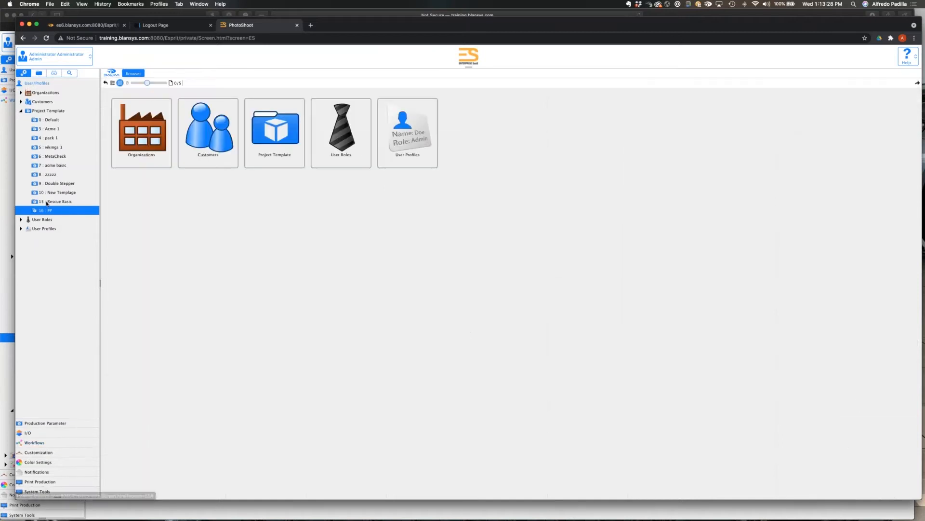
double_click(49, 210)
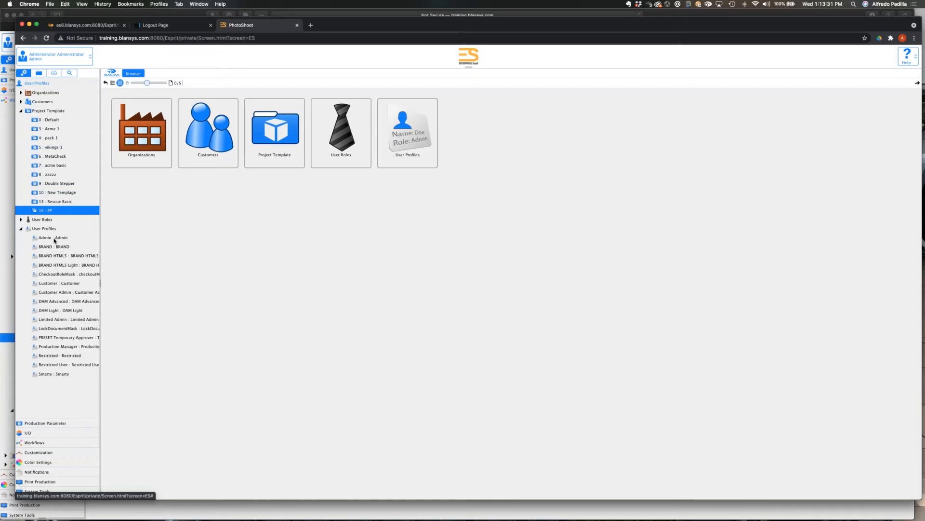
double_click(53, 238)
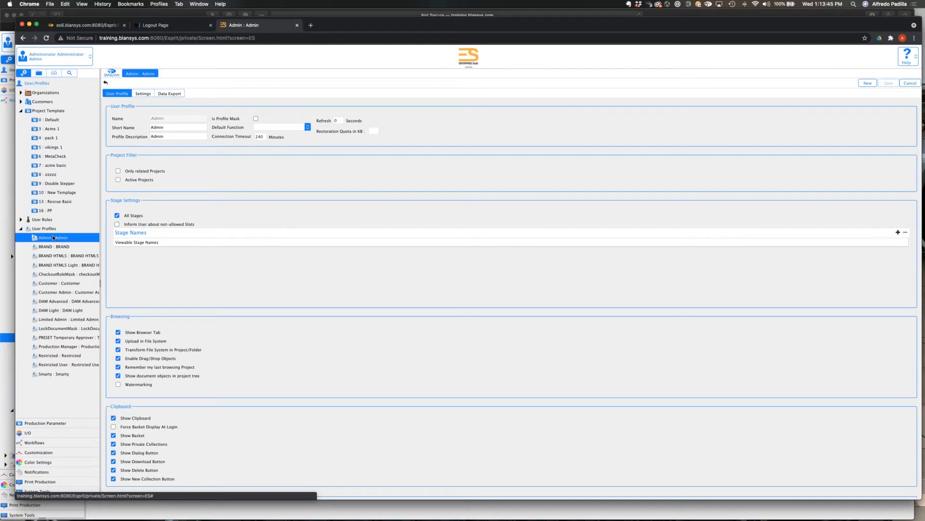
Review the Admin profile's Job Ticket and Job Creation Ticket settings, including Planning, and leave for the Gantt smart view without saving changes.
left_click(144, 95)
left_click(140, 102)
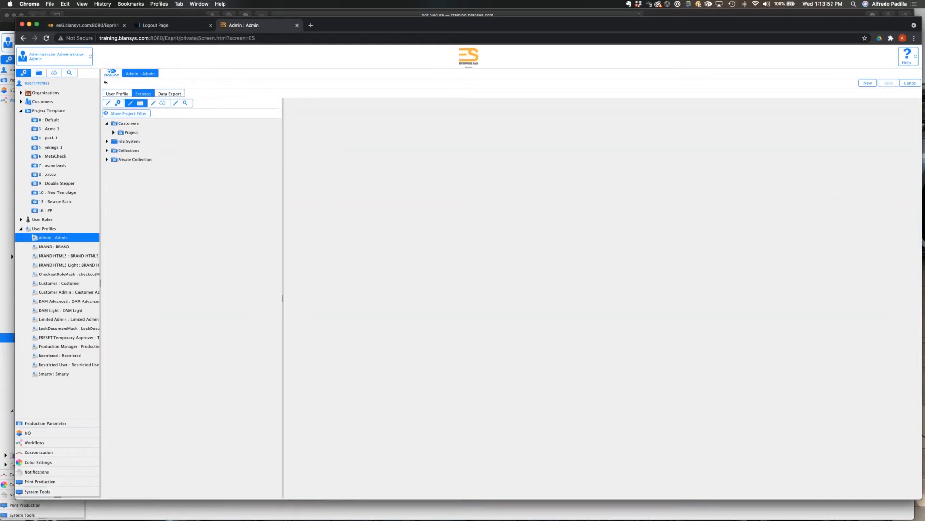
left_click(113, 133)
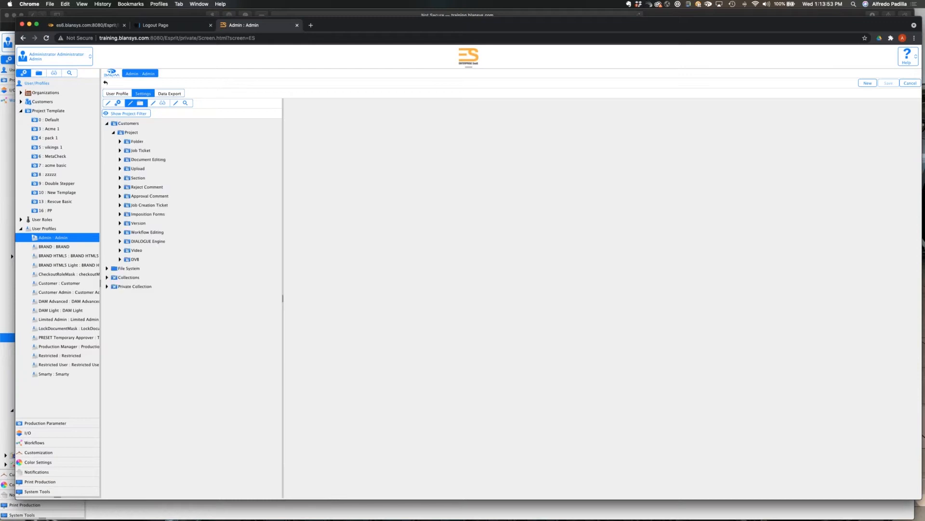
left_click(147, 151)
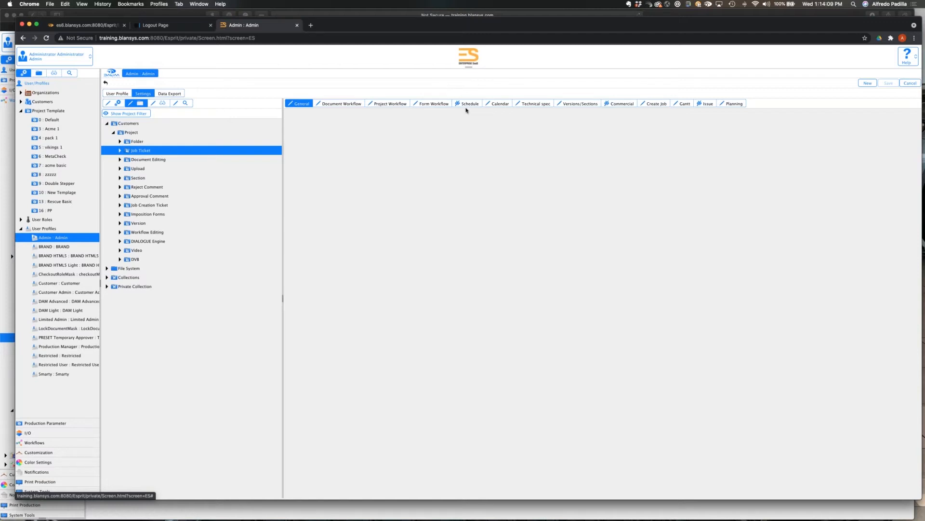
left_click(160, 206)
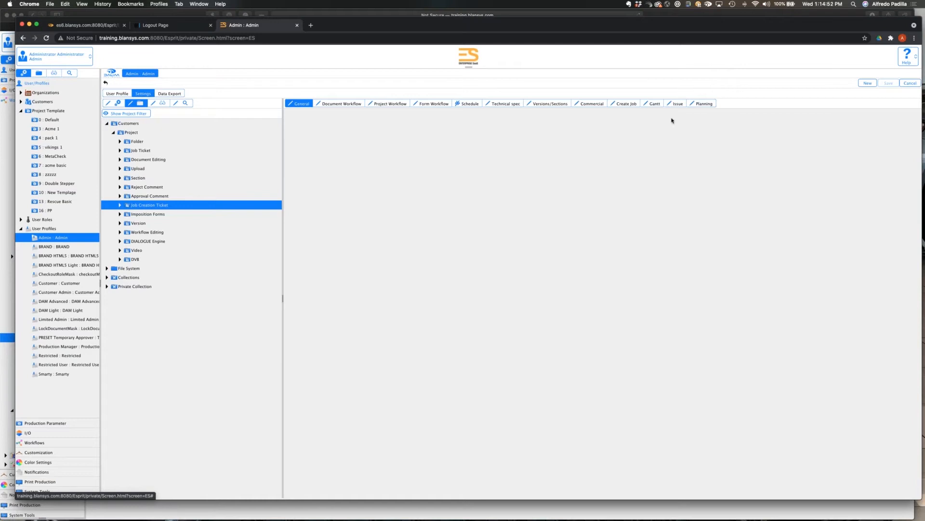
left_click(693, 105)
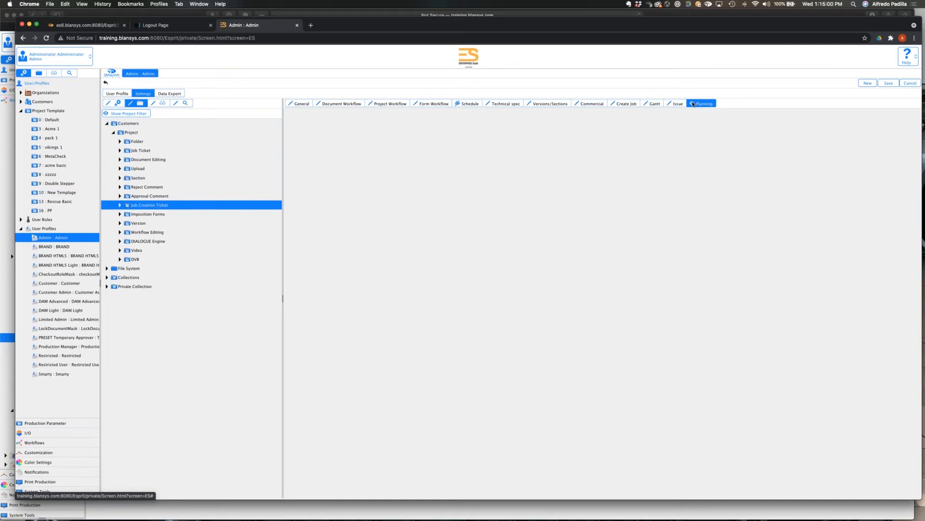
left_click(54, 73)
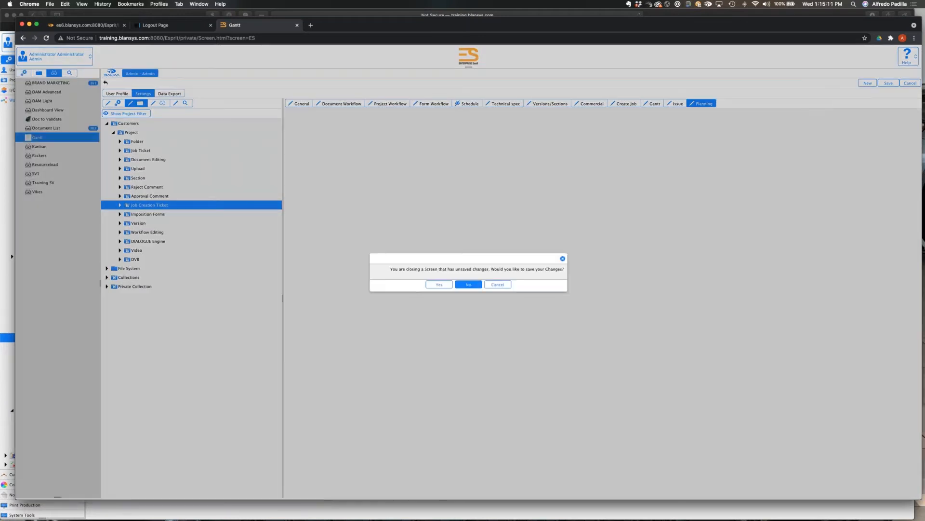
left_click(468, 285)
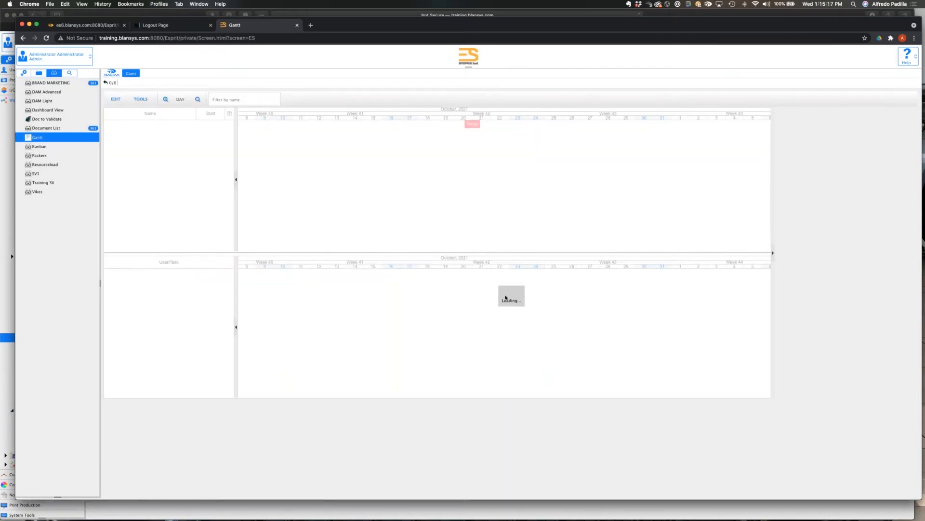
Display the Kanban smart view and filter its board by the customer Webinar.
left_click(39, 147)
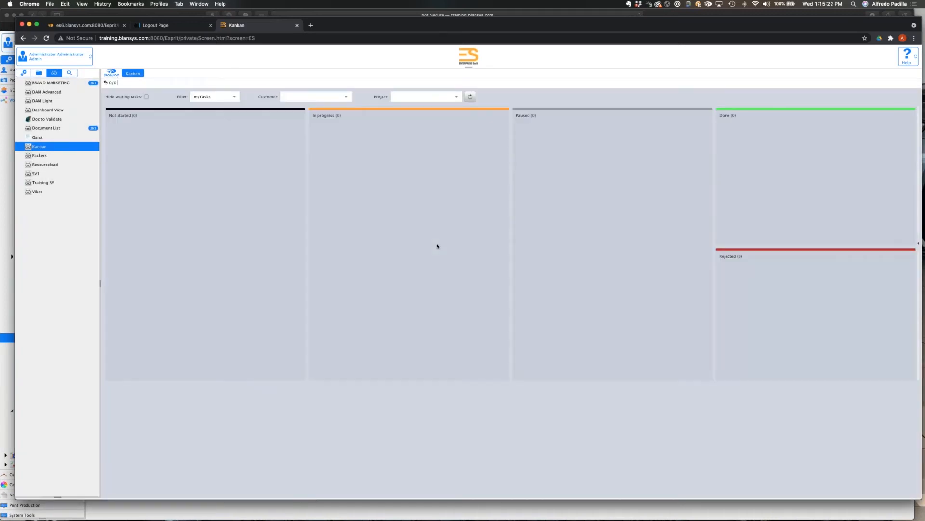
left_click(346, 97)
left_click(309, 188)
left_click(347, 97)
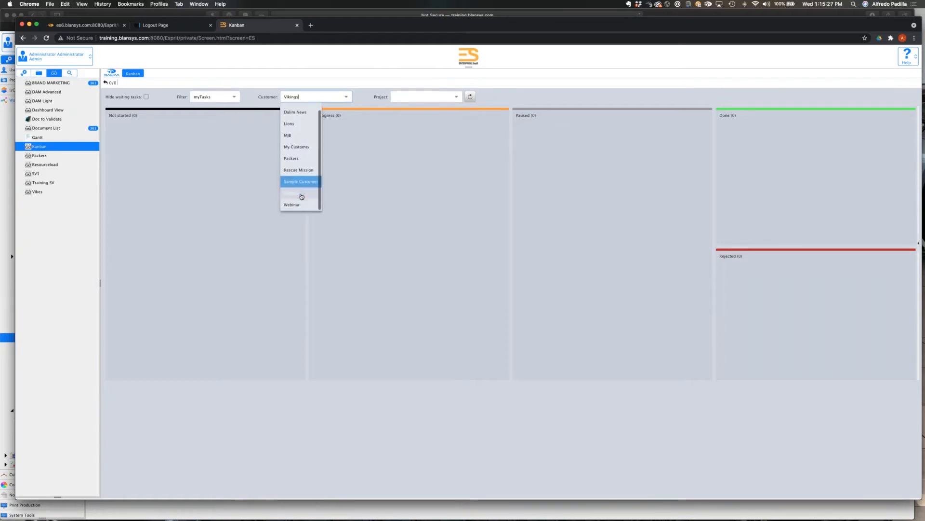
left_click(291, 204)
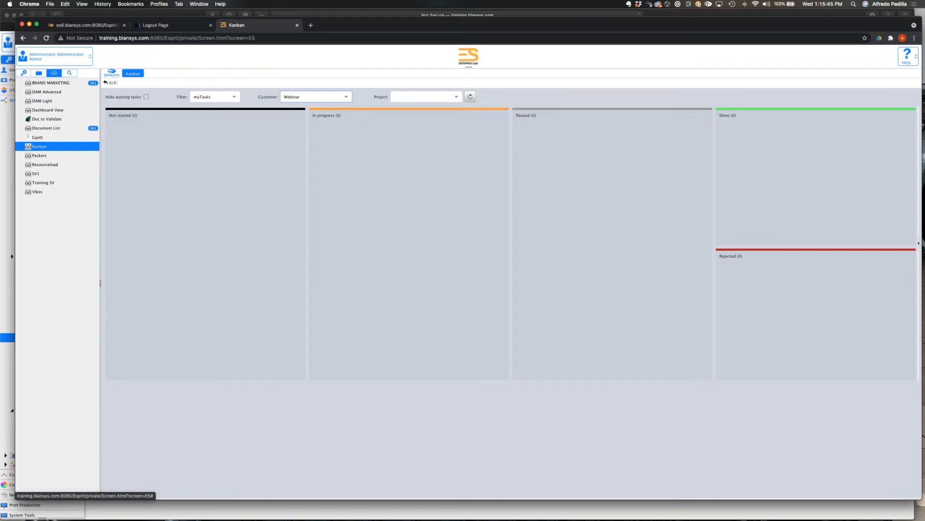
Open the Kanban desktop layout from the job ticket layouts in the administration's customization settings.
left_click(24, 73)
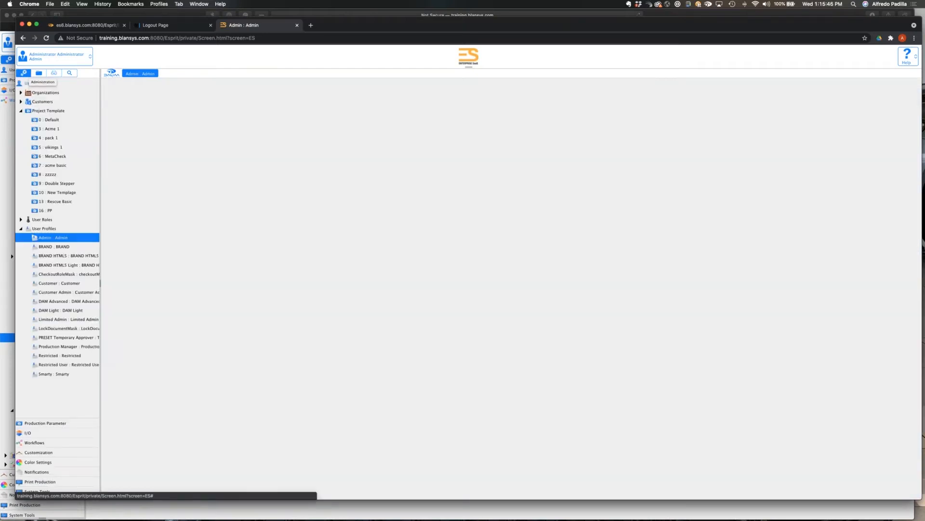
left_click(38, 452)
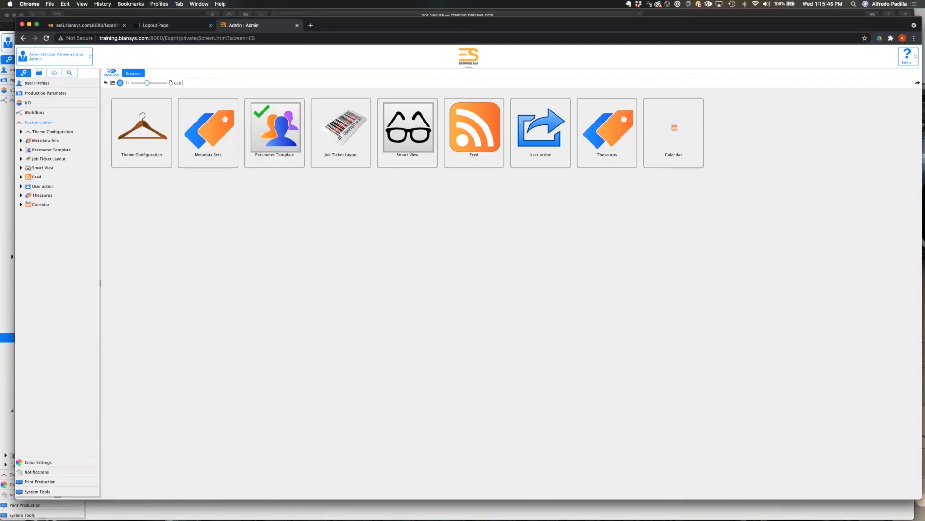
left_click(35, 160)
left_click(58, 241)
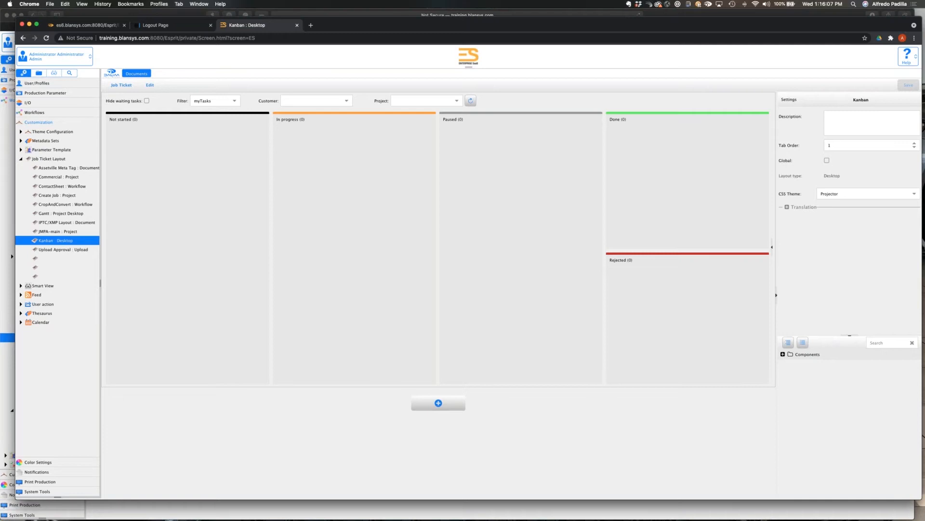
Expand the layout's available components and search them for "gantt".
left_click(782, 357)
left_click(888, 343)
type("ganntt")
key("BackSpace")
type("==")
Examine the Kanban panel's settings and task filter options, plus the size and border settings of its container.
left_click(196, 134)
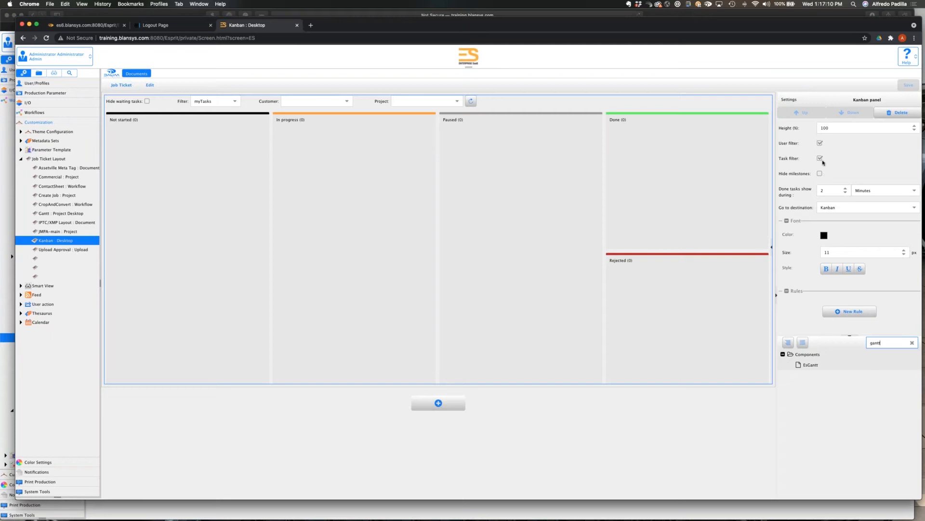
left_click(236, 103)
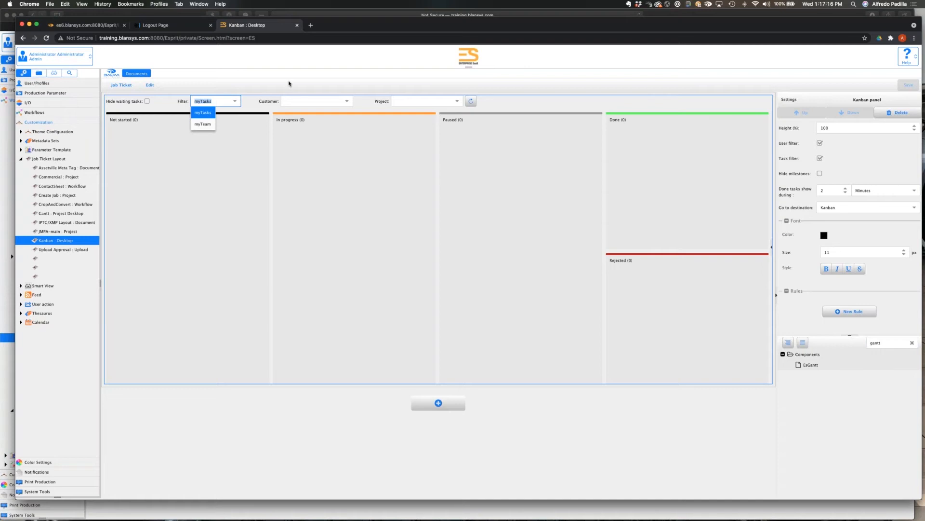
left_click(289, 84)
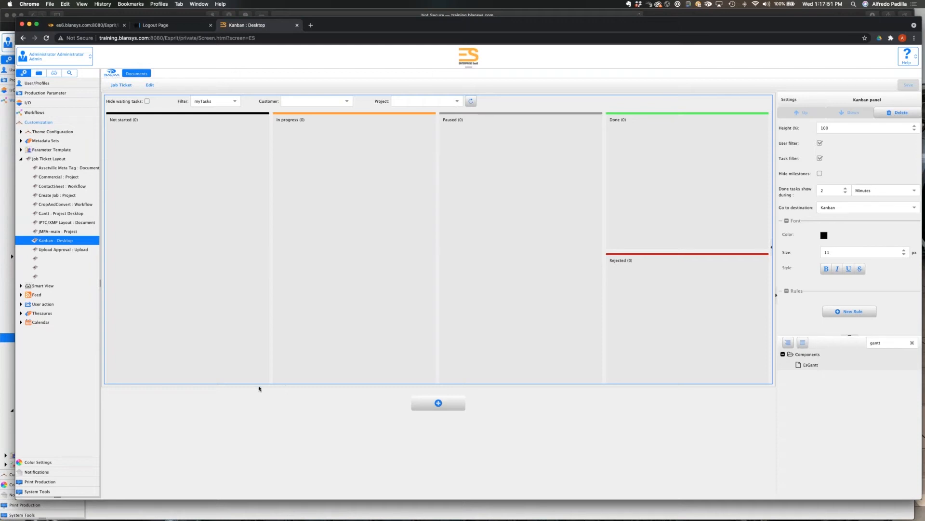
left_click(162, 253)
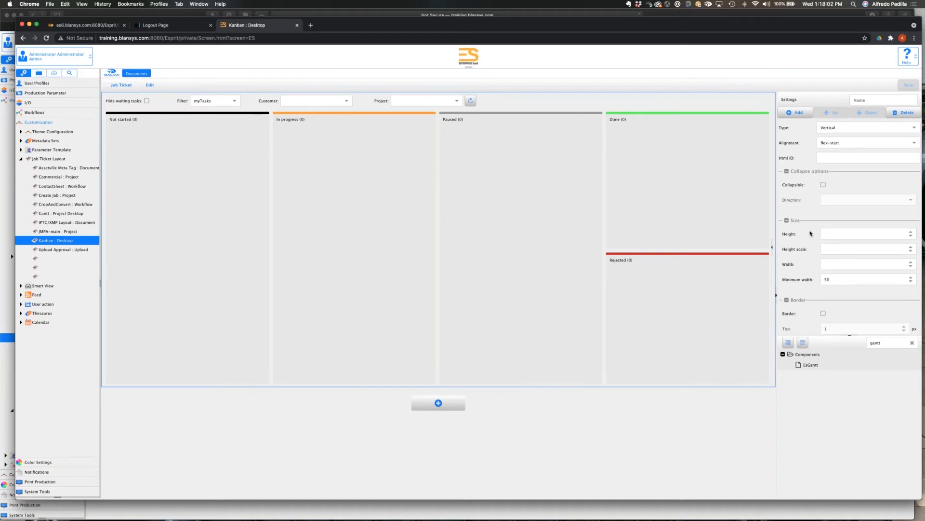
scroll(810, 233, "down", 5)
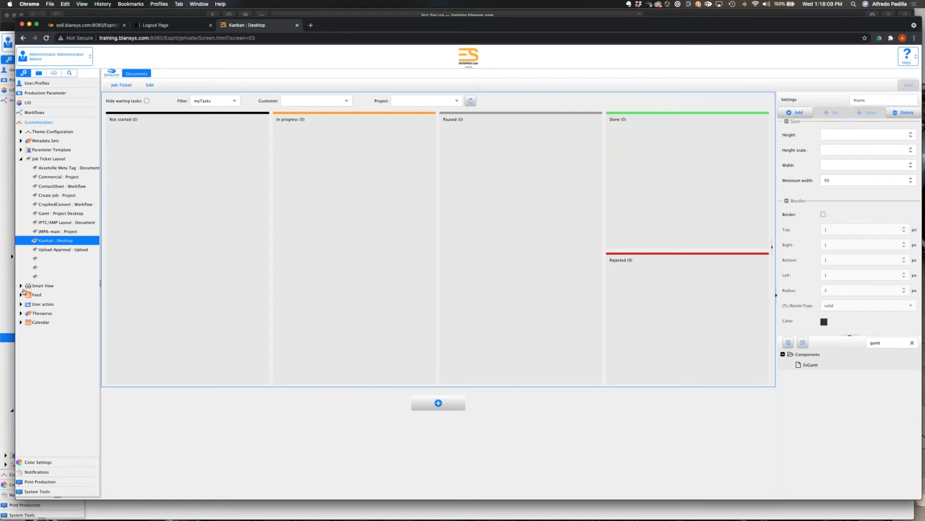
Open the Gantt smart view's configuration, choose Gantt as its desktop and save it.
left_click(21, 286)
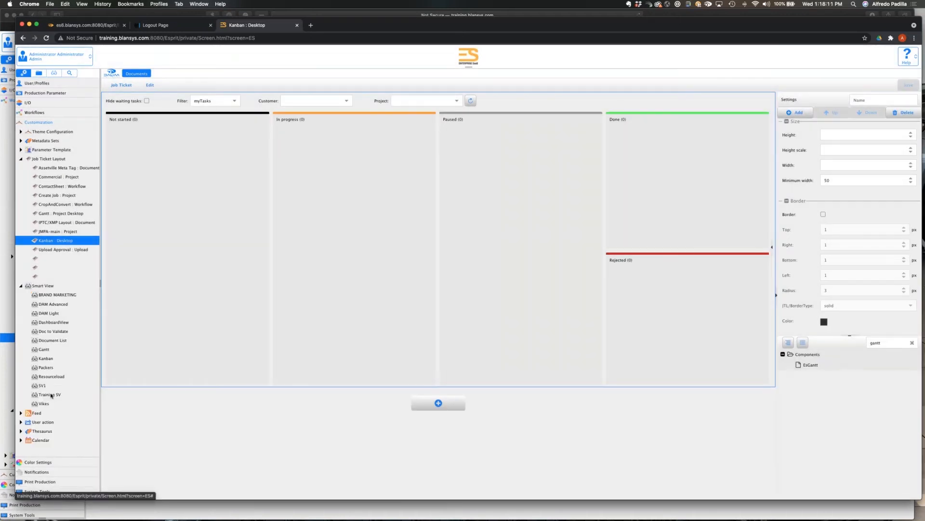
left_click(51, 348)
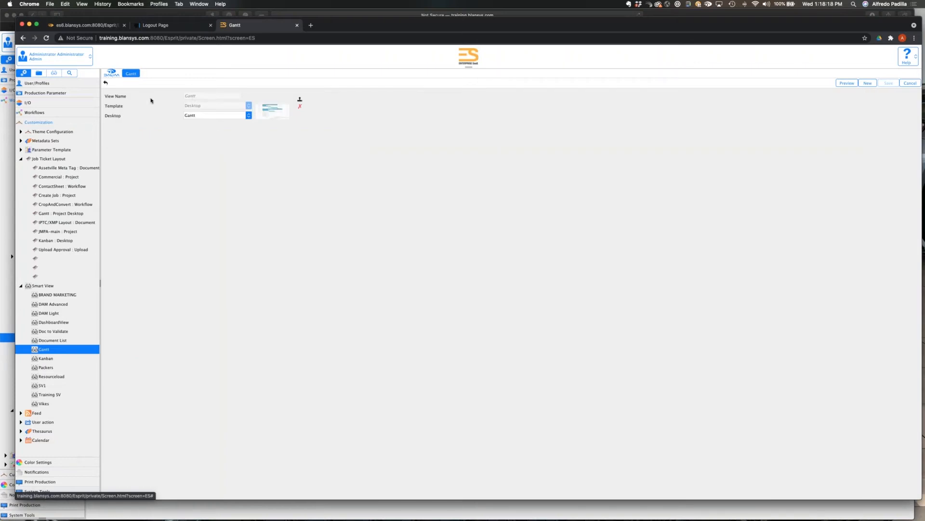
left_click(249, 115)
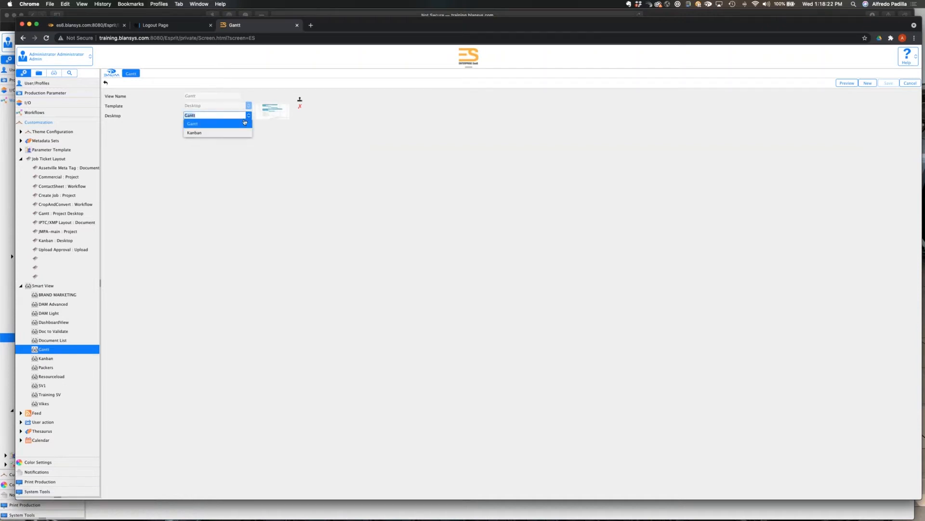
left_click(238, 124)
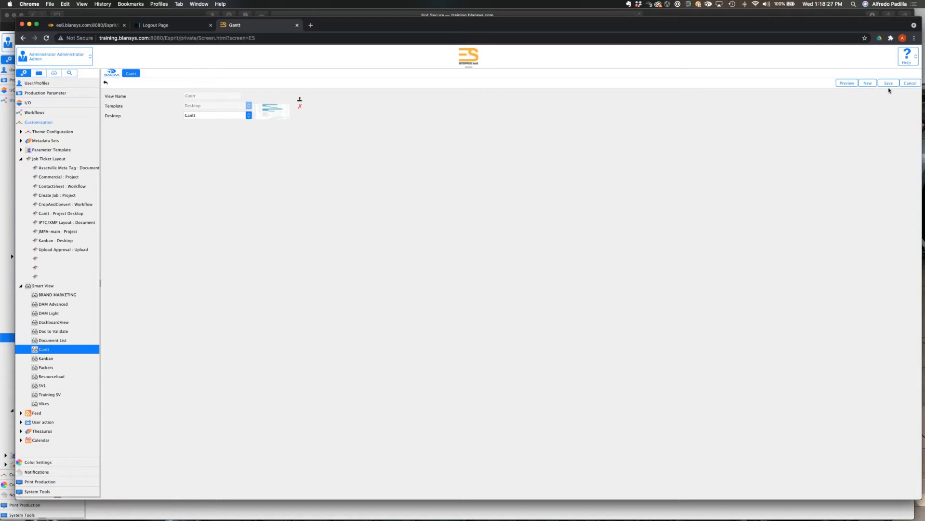
left_click(888, 84)
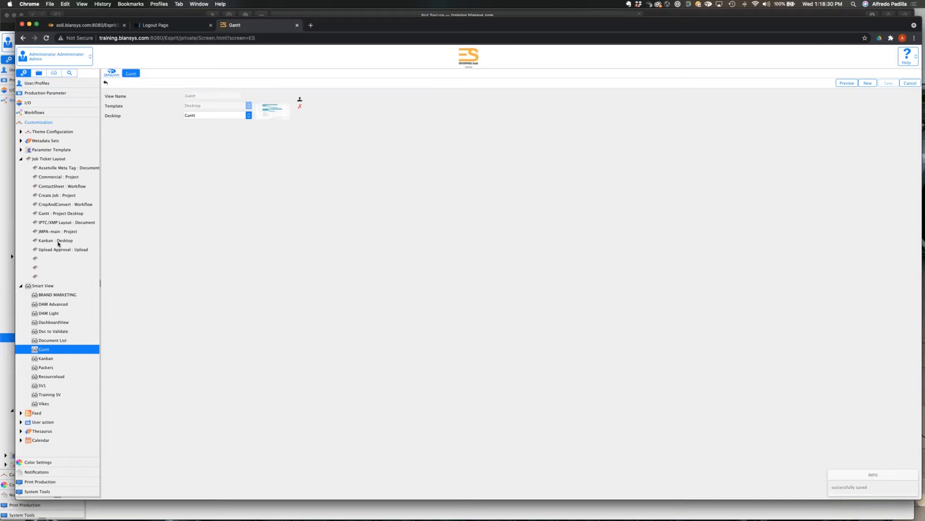
Reopen the Kanban desktop layout, search its components for "kanba" and select the Kanban panel to inspect its settings.
left_click(58, 241)
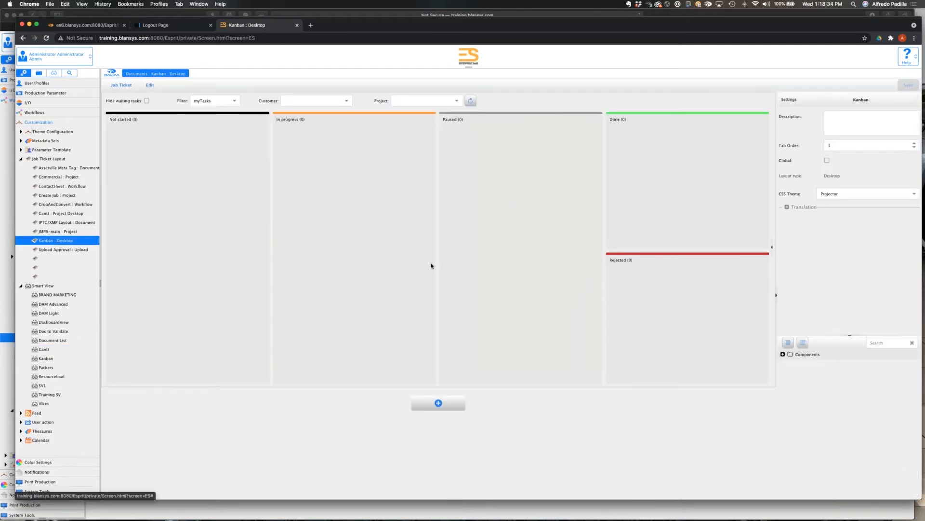
left_click(893, 345)
type("kan")
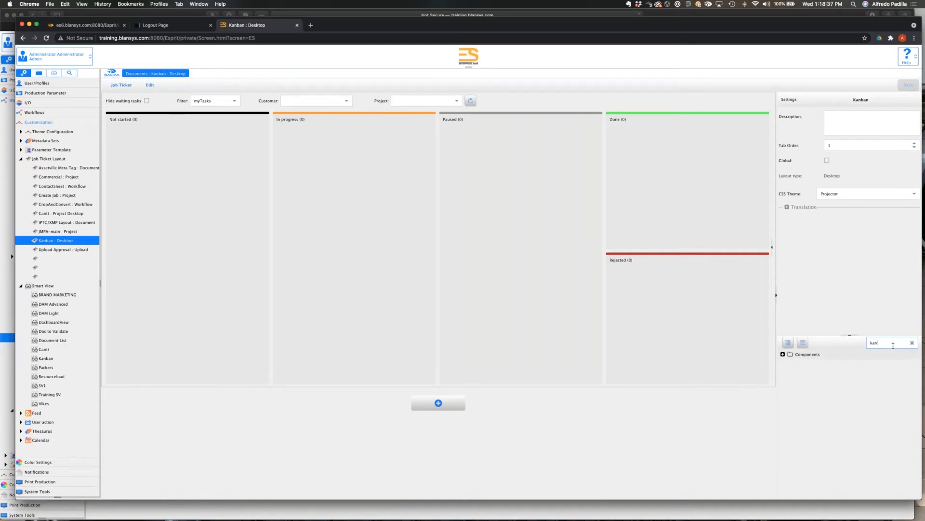
type("ba")
left_click(662, 261)
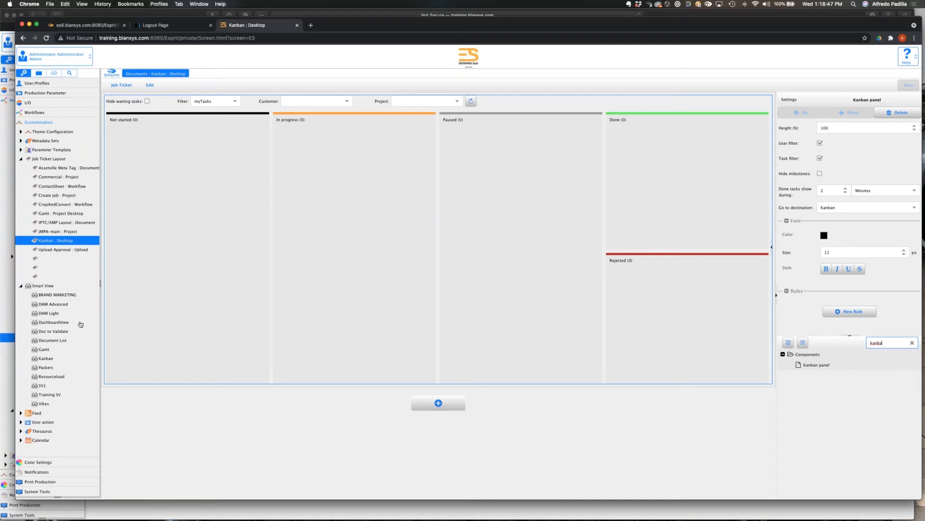
Check the Kanban smart view's desktop configuration, and display the Kanban and Gantt smart views.
left_click(49, 359)
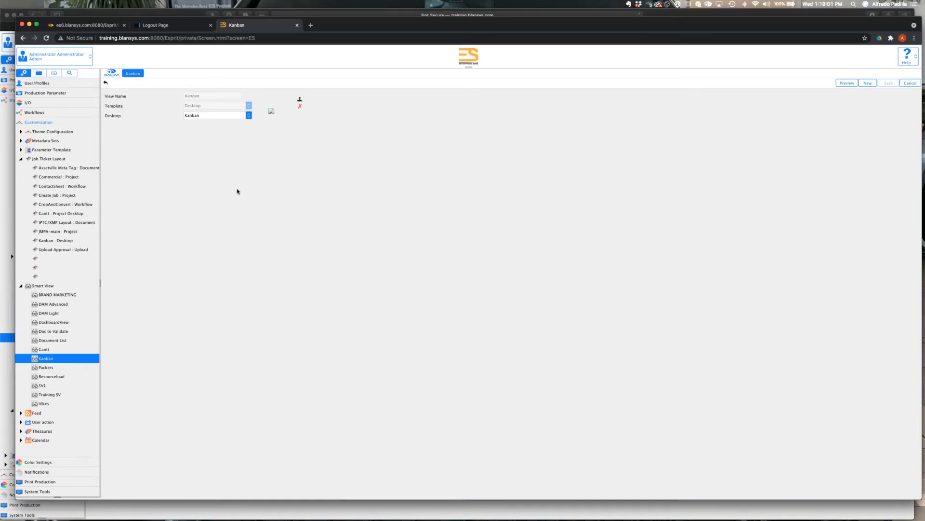
left_click(56, 74)
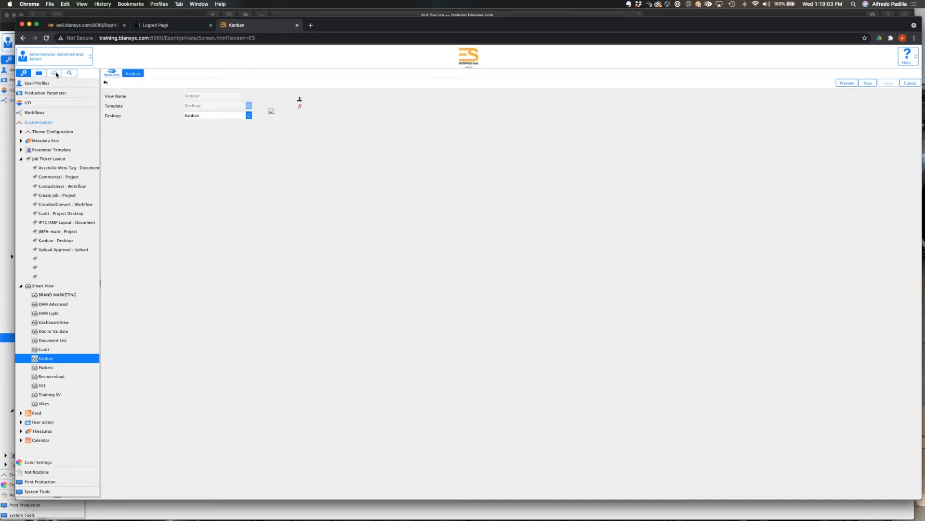
left_click(56, 74)
left_click(49, 148)
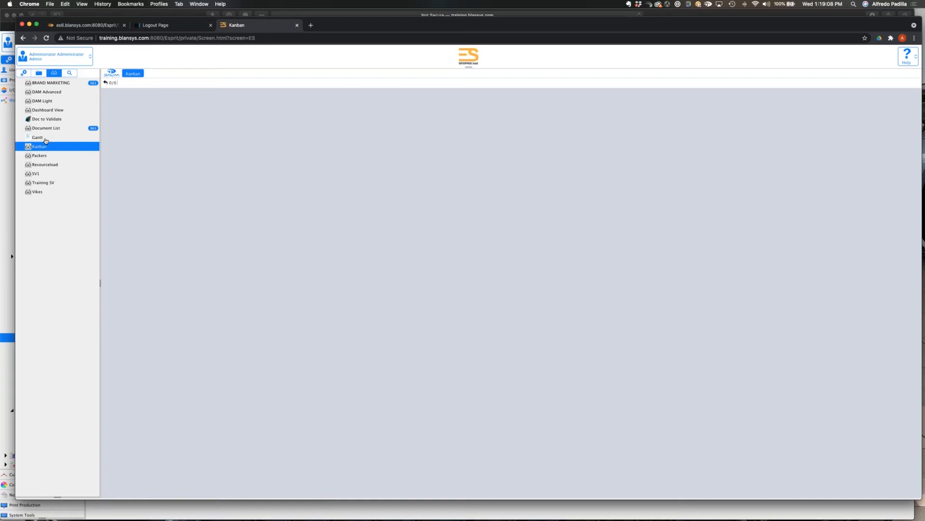
left_click(45, 139)
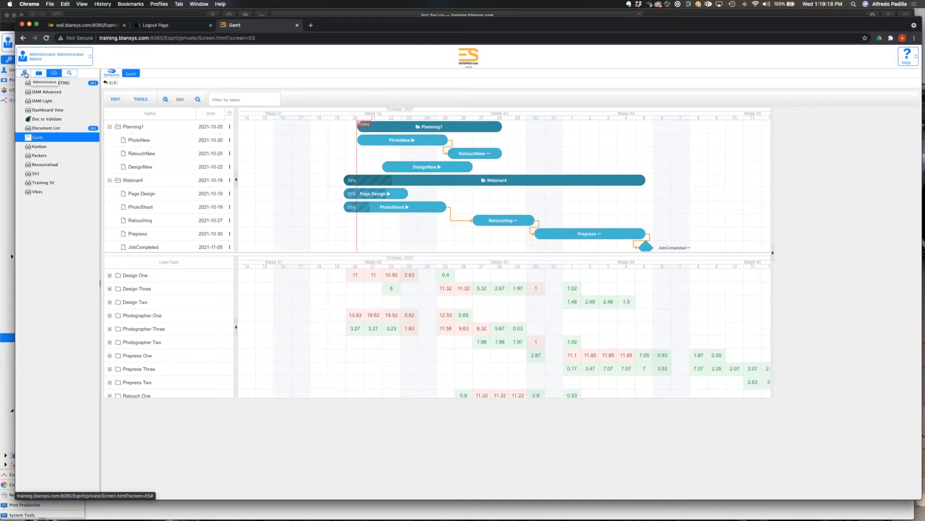
Return to the administration settings and open the Planning Project workflow among the project workflows.
left_click(25, 74)
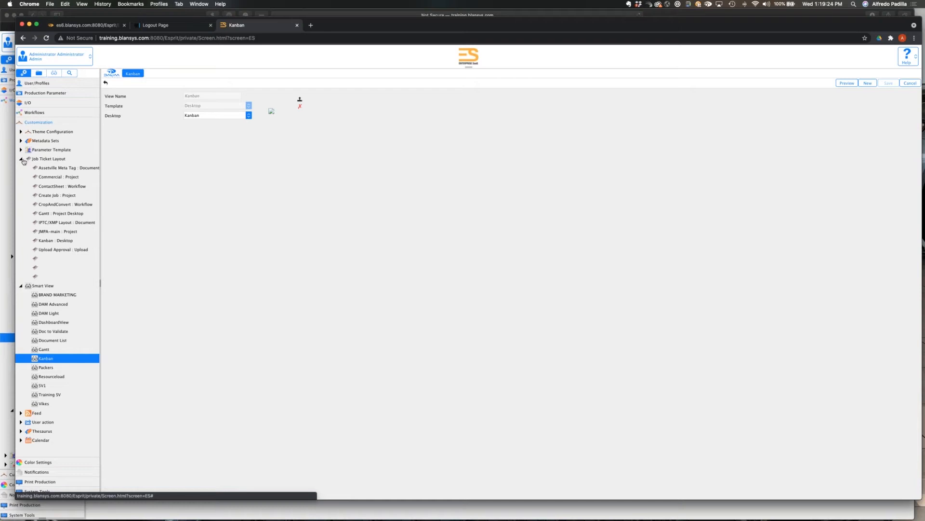
left_click(28, 114)
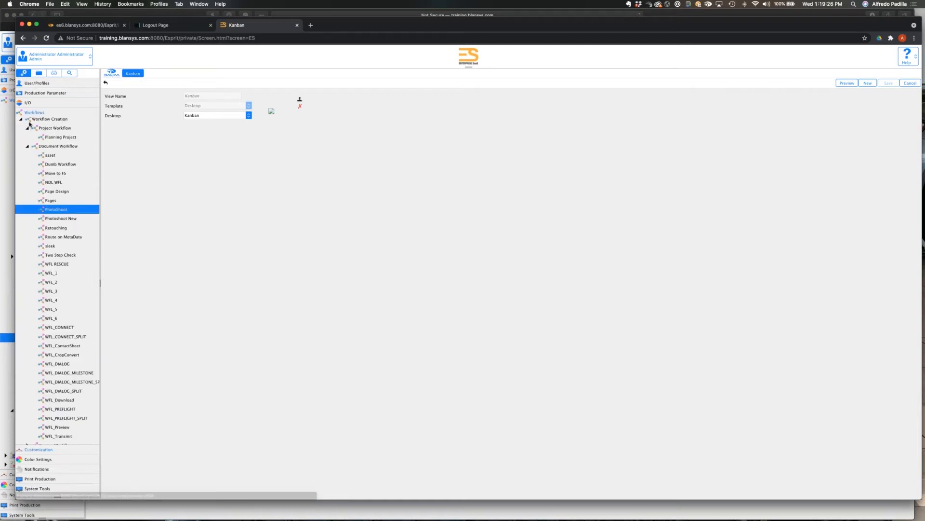
left_click(60, 140)
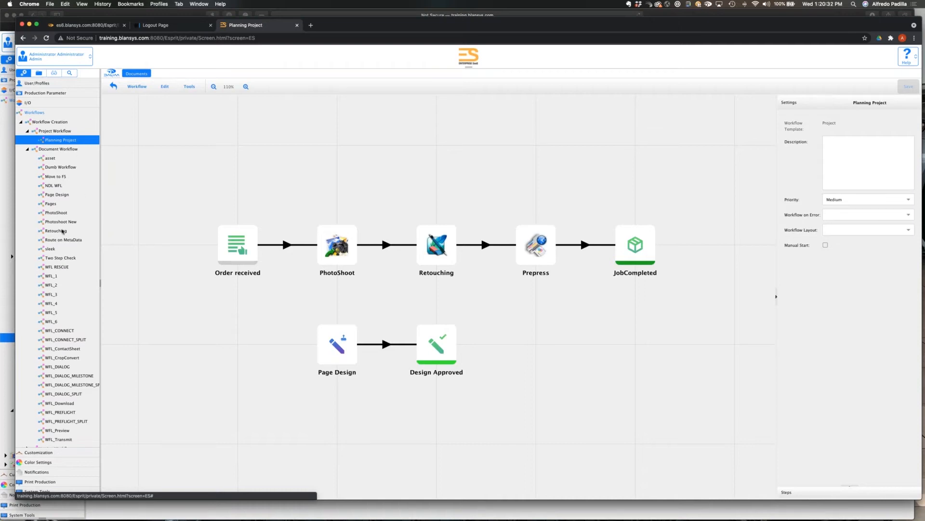
Review the PhotoShoot, Page Design and Pages document workflows in turn.
left_click(63, 215)
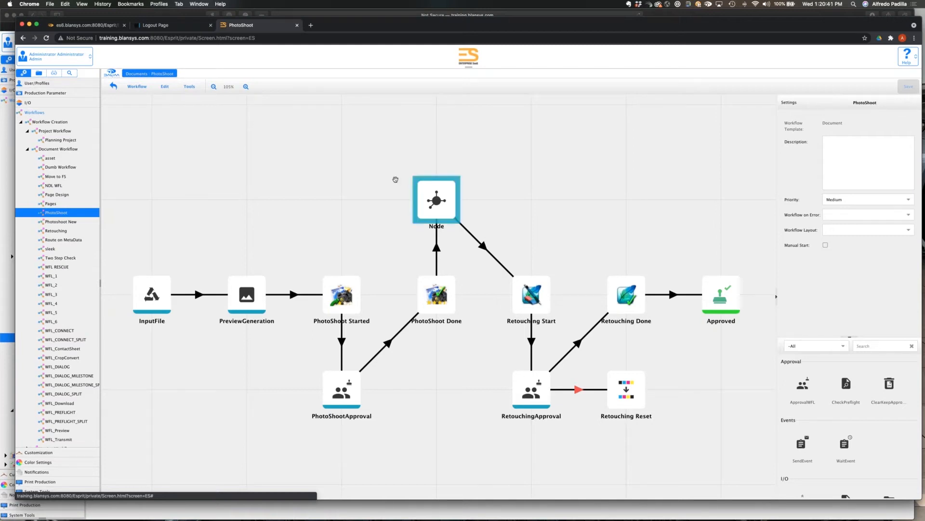
left_click(62, 195)
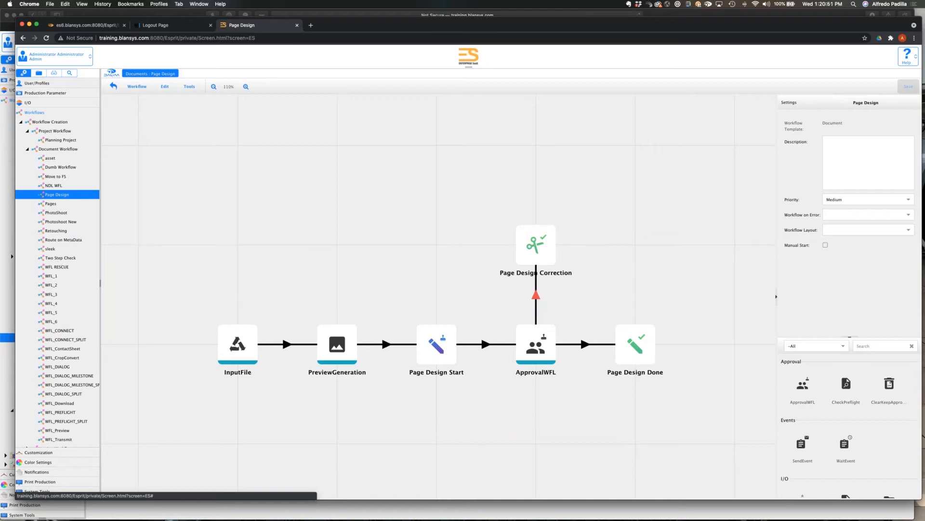
left_click(57, 204)
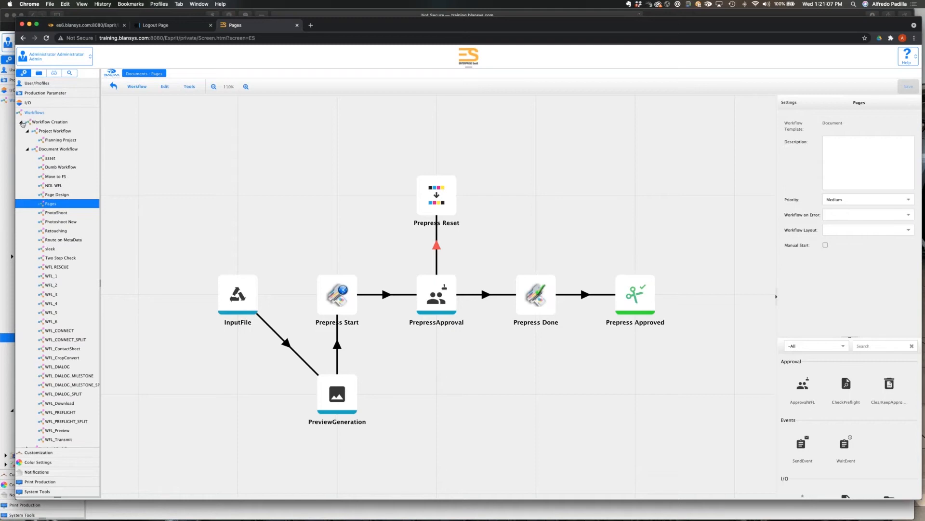
Collapse the workflow and milestone lists and open the PP project template from the user and profile settings.
left_click(21, 122)
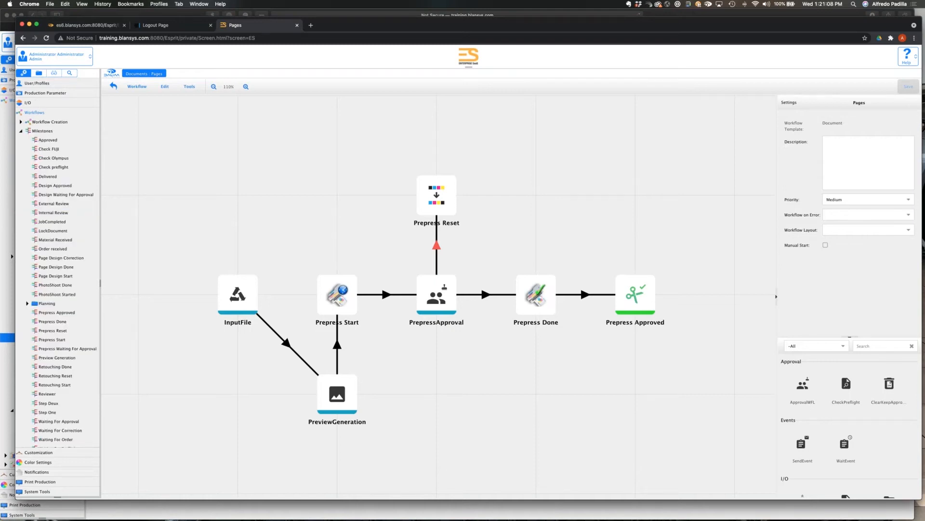
left_click(21, 131)
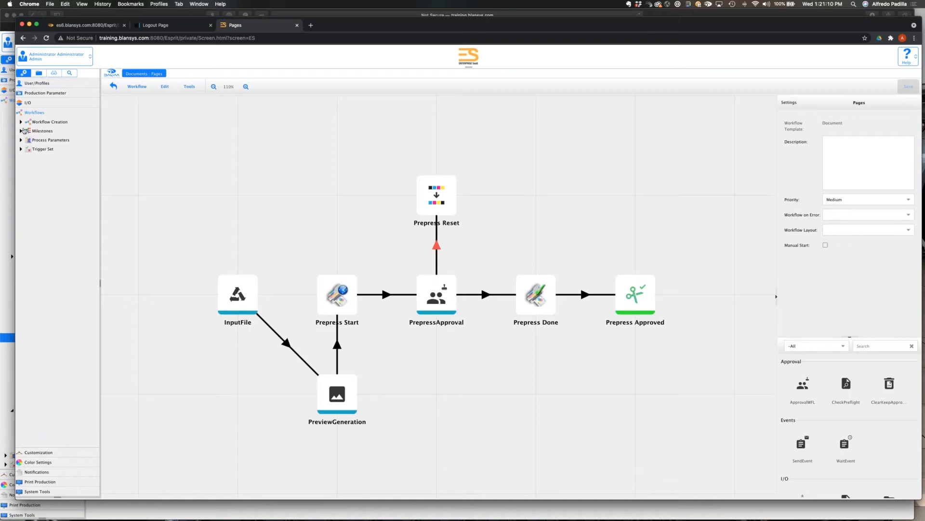
left_click(30, 93)
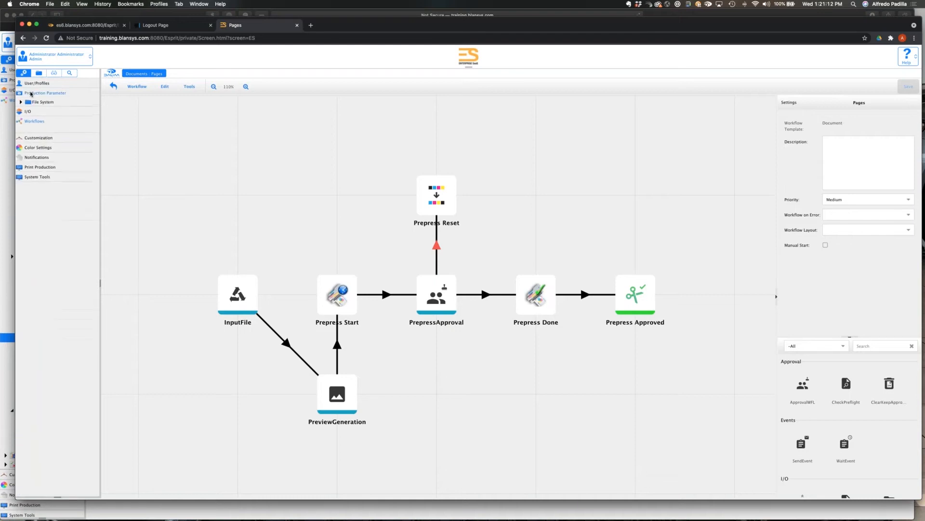
left_click(31, 84)
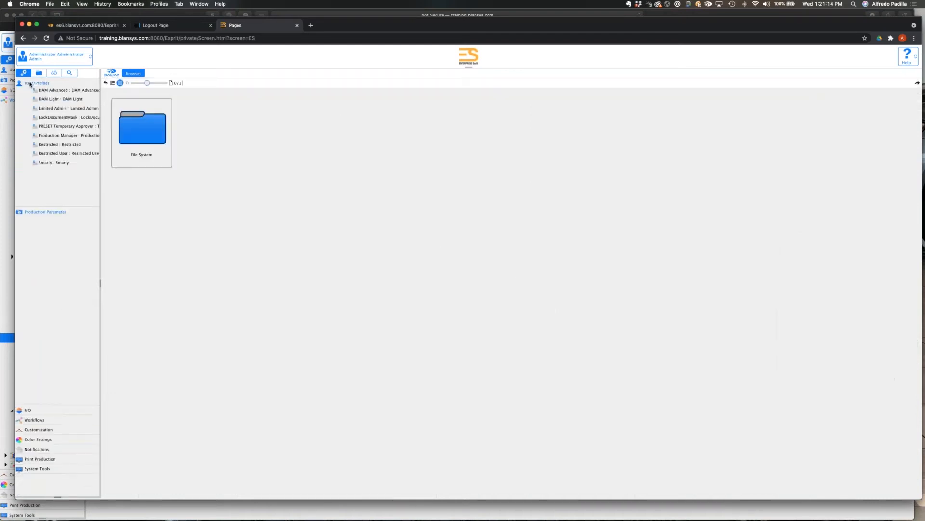
left_click(57, 211)
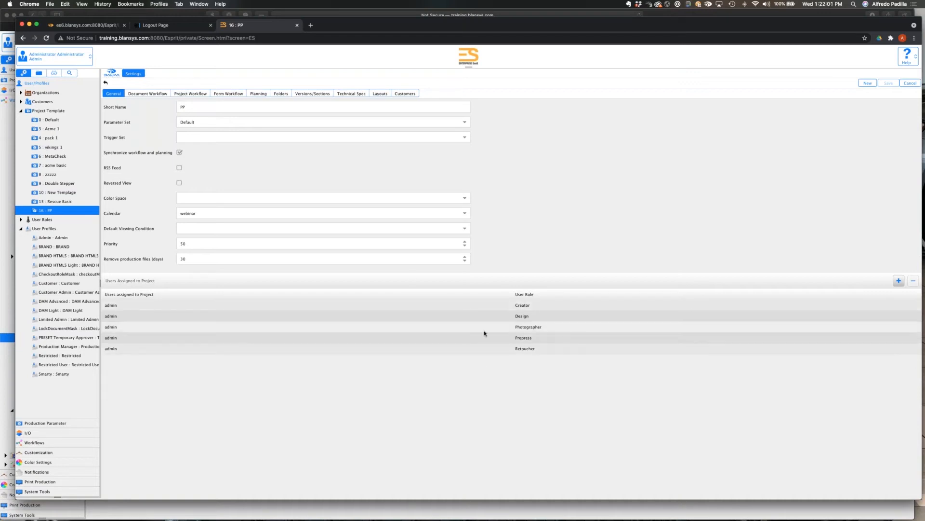
Review the PP template's document workflow approvers, project workflow milestone approvers and planning chart.
left_click(153, 94)
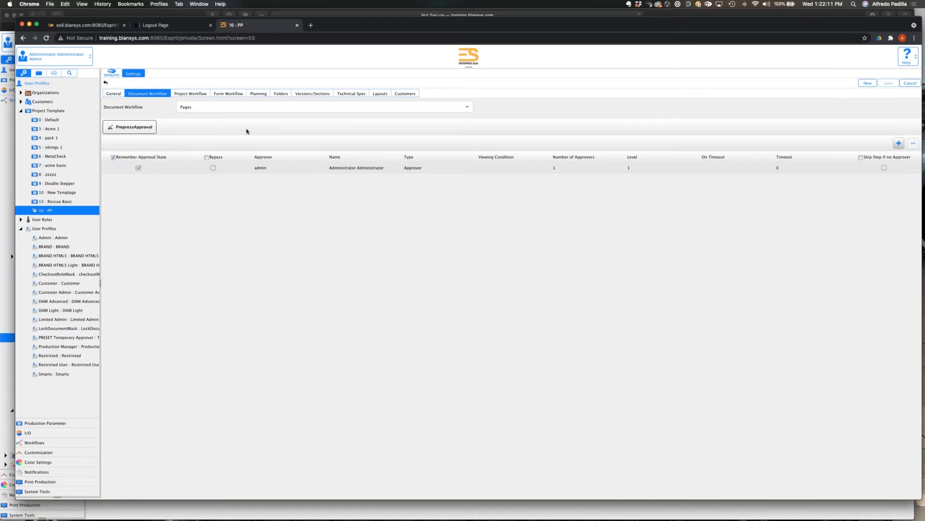
left_click(190, 94)
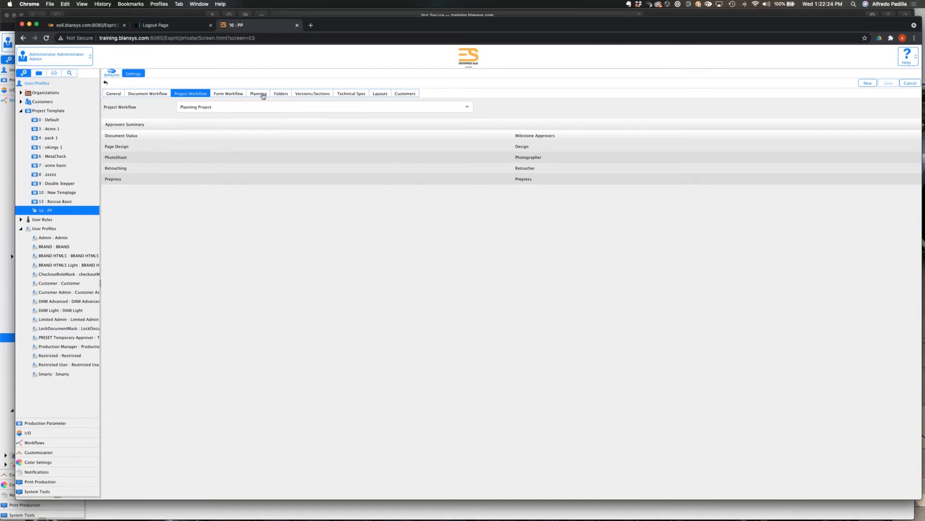
left_click(263, 95)
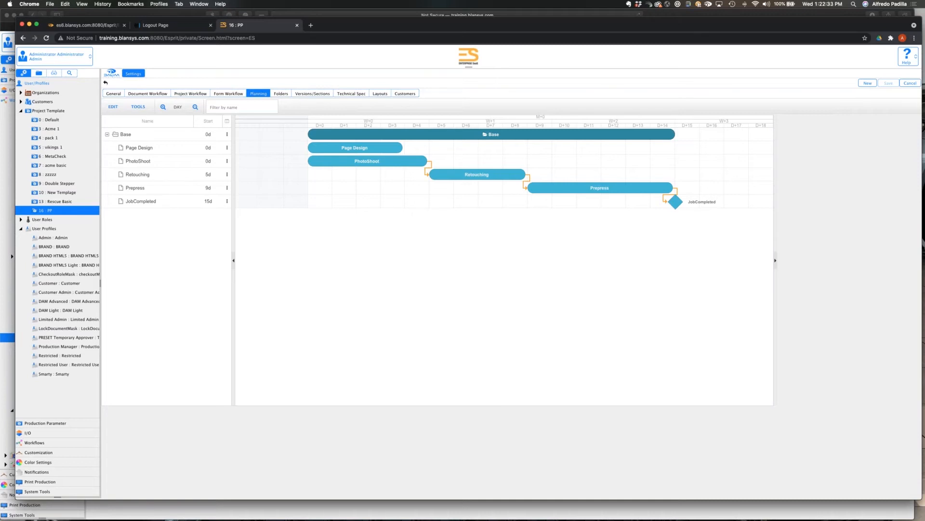
Inspect the scheduling properties of the template's planning tasks and check the Page Design task's assignments.
left_click(345, 150)
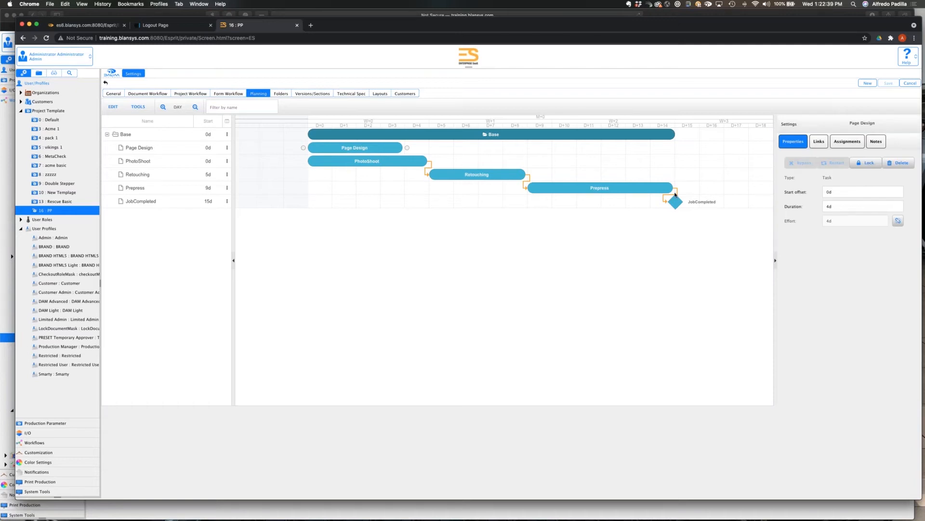
left_click(369, 164)
left_click(494, 175)
left_click(554, 188)
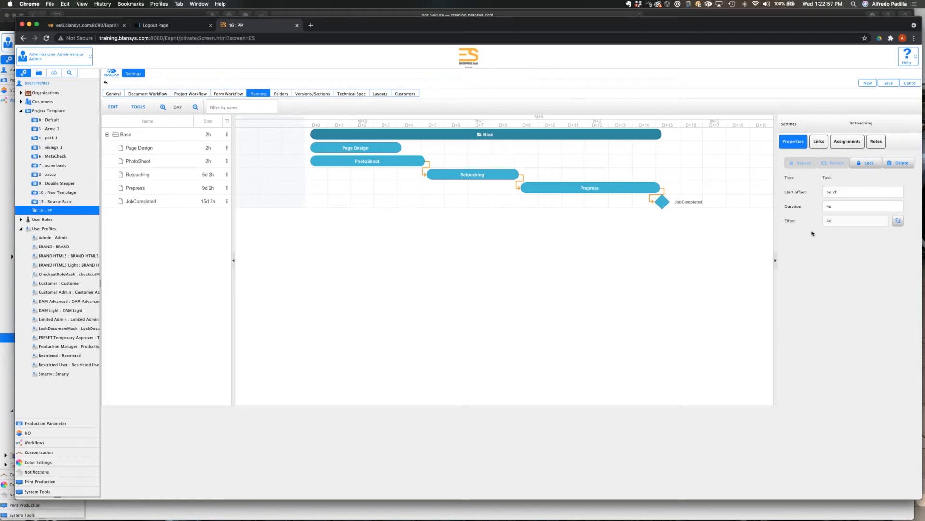
left_click(570, 190)
left_click(143, 154)
left_click(847, 141)
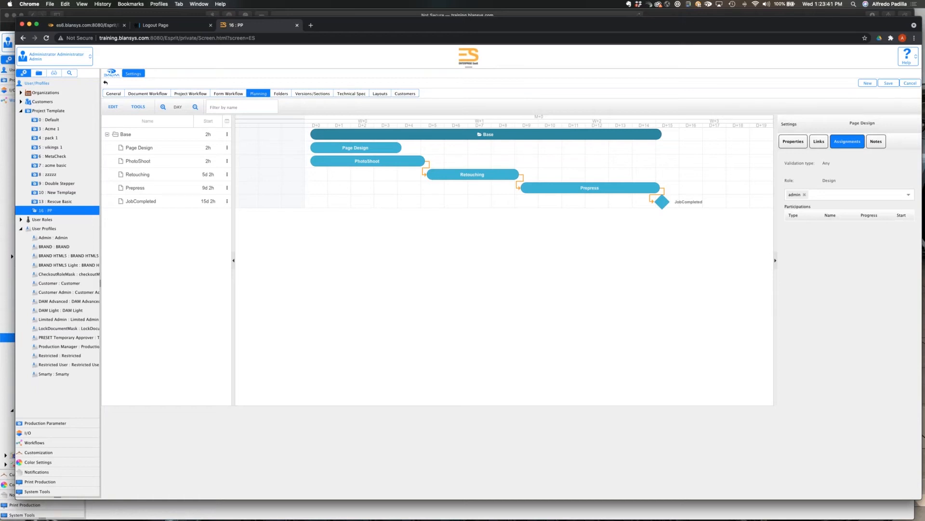
Check the Base plan's properties, move the Prepress task to start at about 10d 4h, and save the template.
left_click(142, 136)
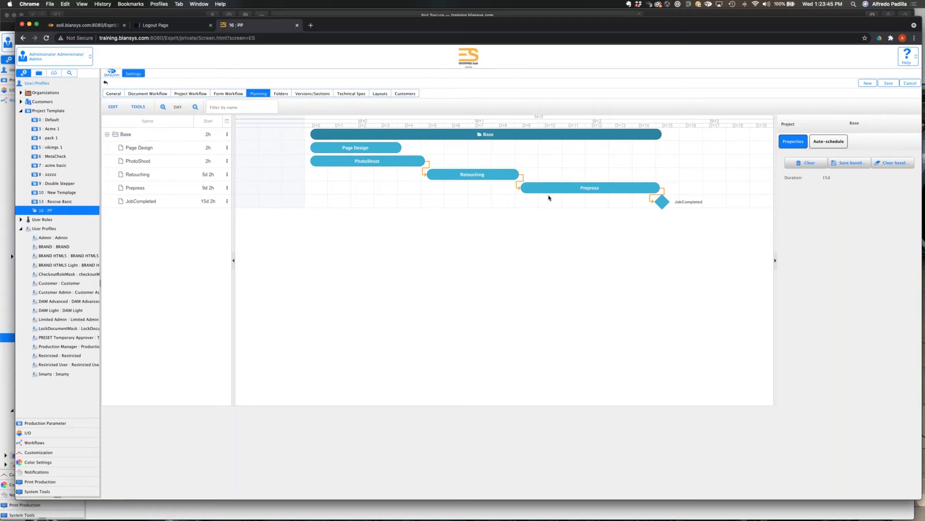
left_click_drag(549, 195, 577, 189)
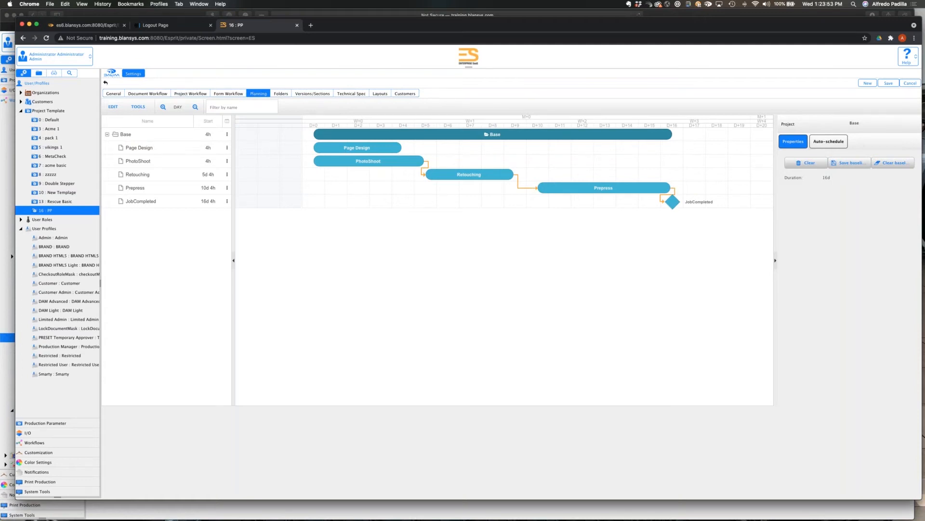
left_click(888, 84)
Start a new project under the Webinar customer using the PP template and name it WebinarTest.
left_click(39, 74)
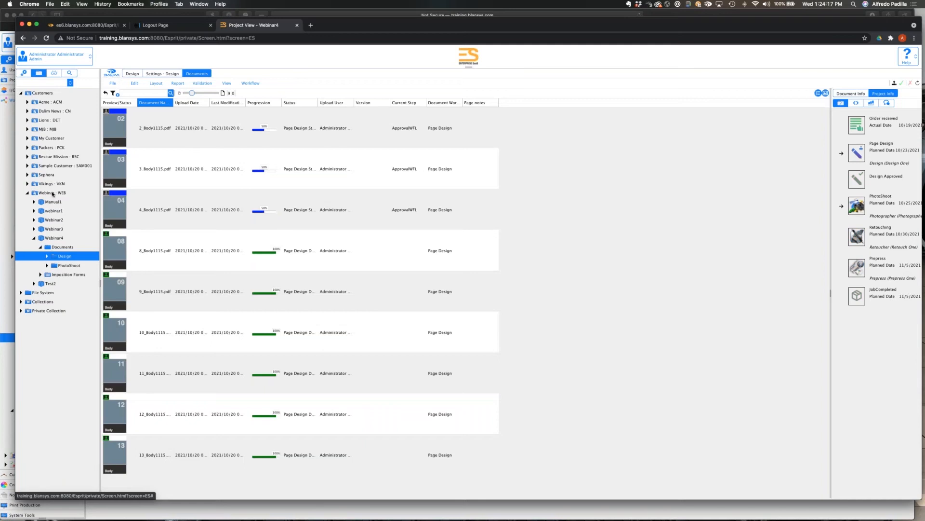
left_click(52, 193)
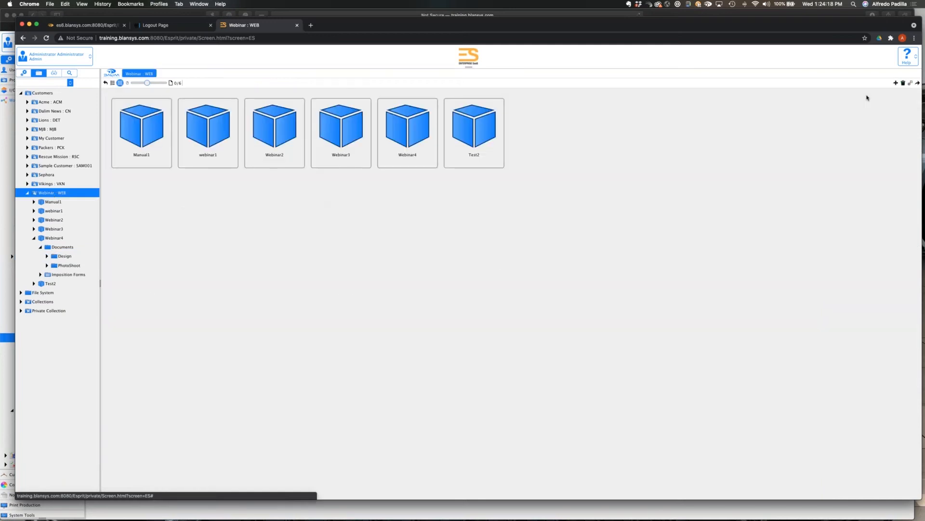
left_click(896, 83)
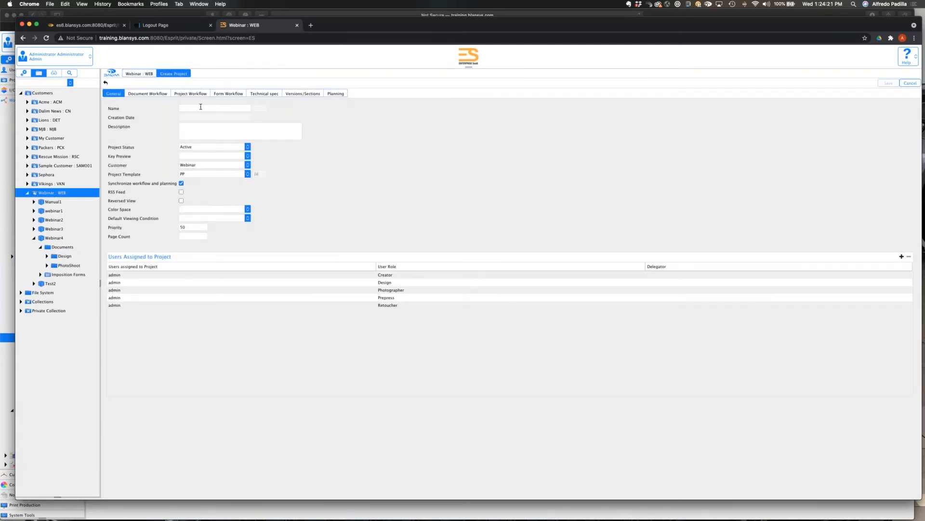
left_click(201, 107)
type("Wen")
type("inarTest")
Review the new project's document workflow approvers and project workflow milestone approvers.
left_click(361, 196)
left_click(151, 95)
left_click(192, 94)
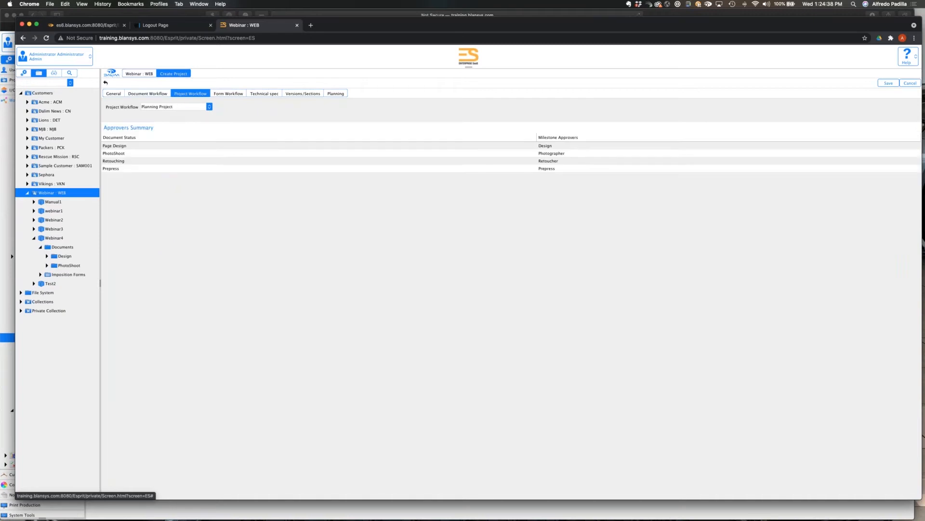
left_click(154, 94)
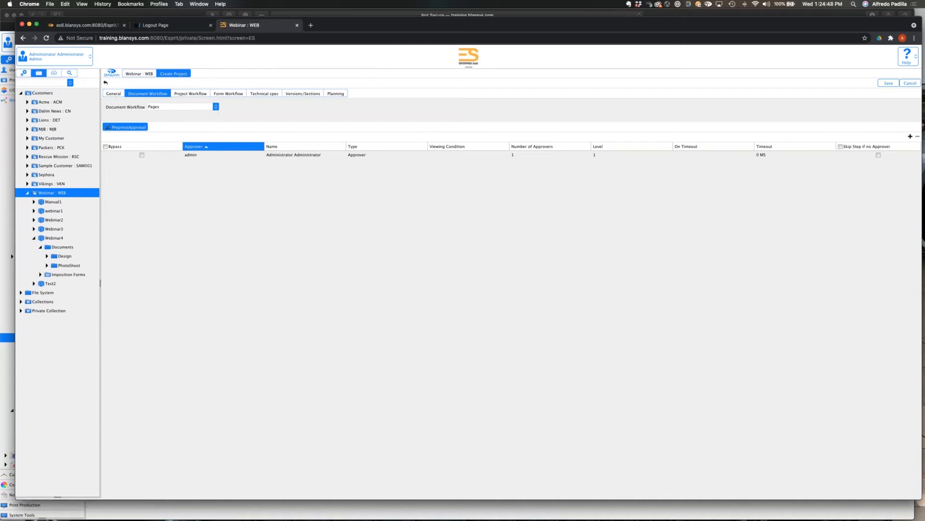
left_click(190, 93)
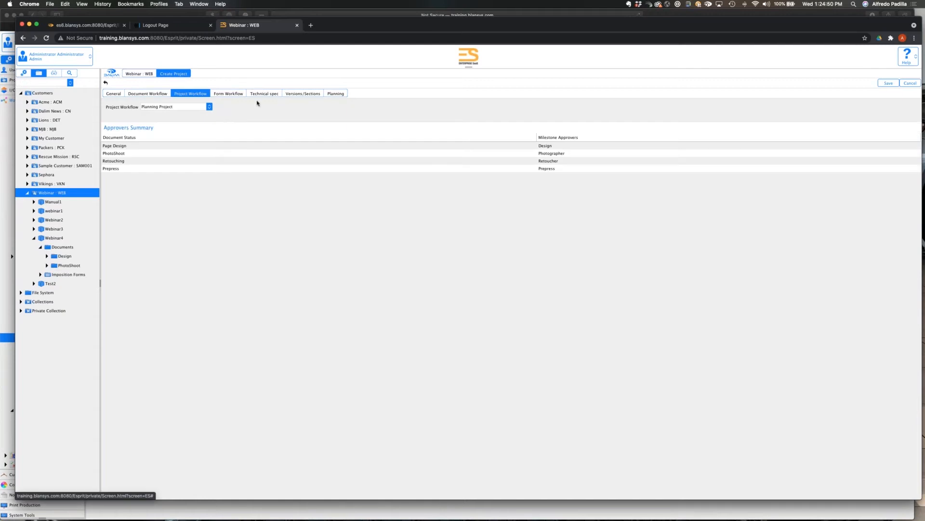
Set the new project's planning start date to 2021-10-25 and auto-schedule the tasks from that date.
left_click(336, 93)
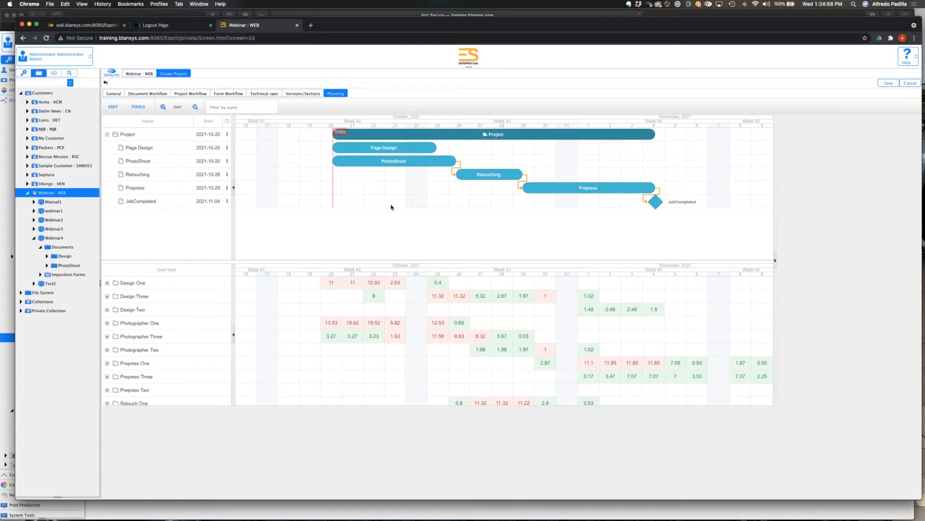
left_click(133, 132)
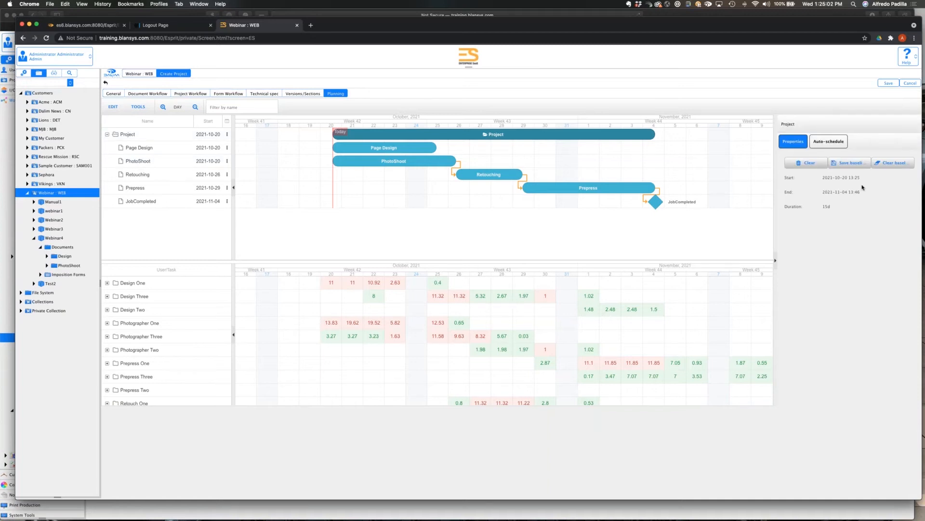
left_click(829, 141)
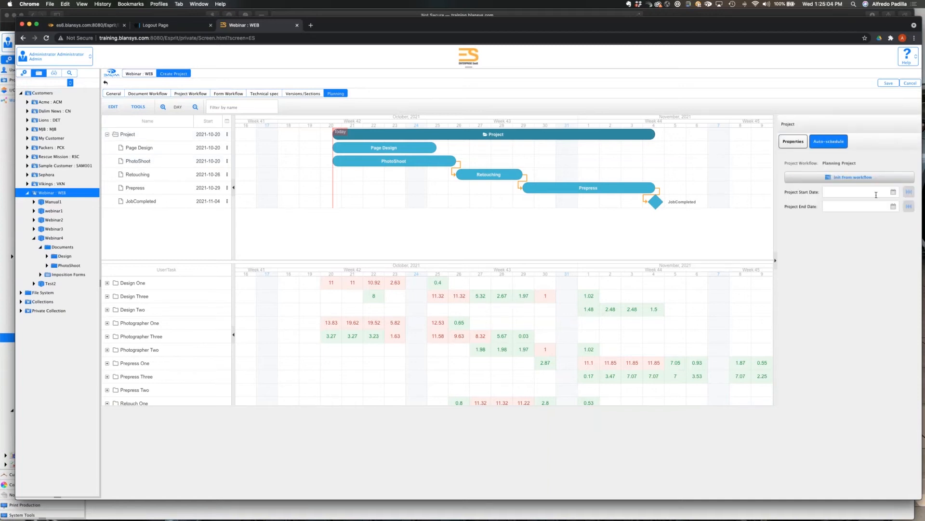
left_click(894, 193)
left_click(894, 193)
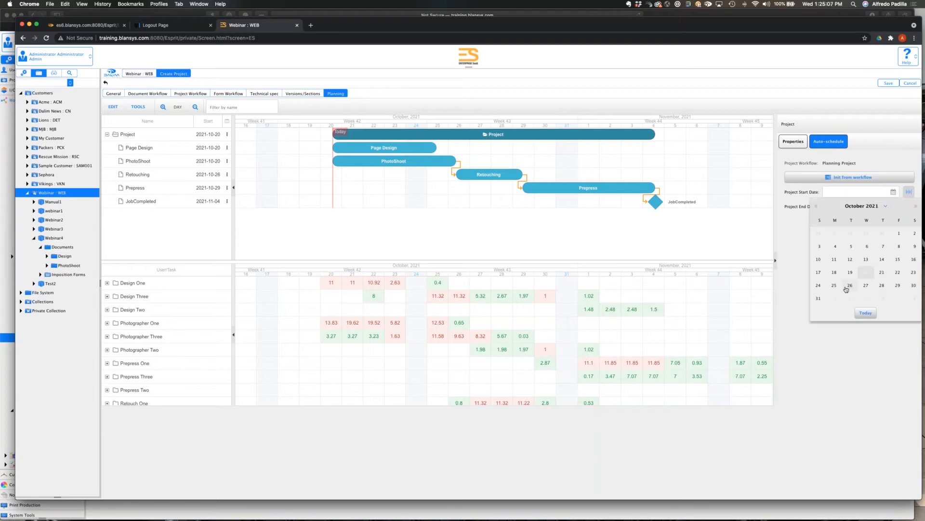
left_click(841, 288)
left_click(909, 192)
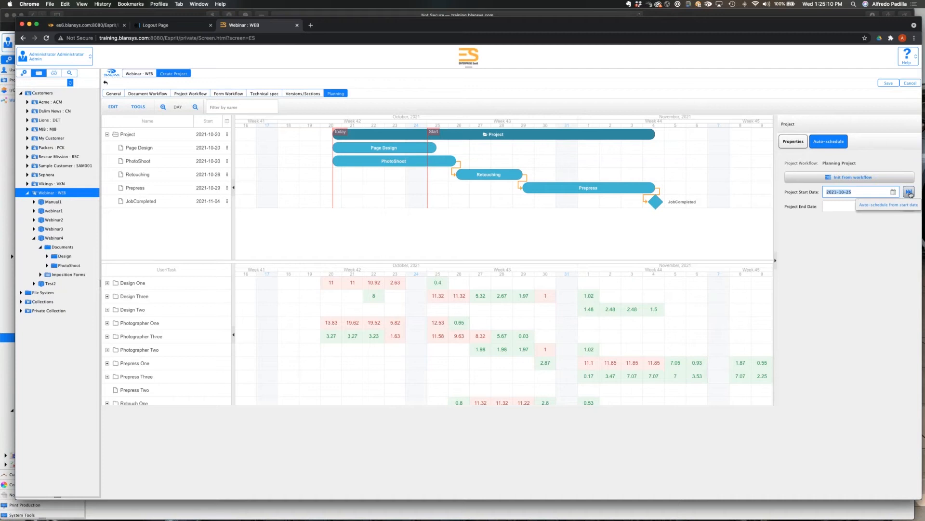
left_click(909, 193)
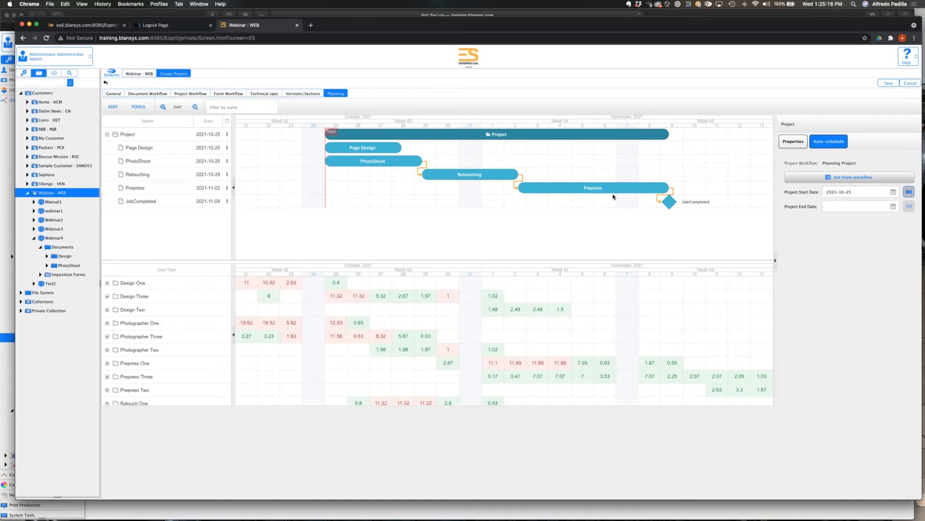
Set the project end date to 2021-11-30, auto-schedule the tasks backward from it and review the resulting timeline.
left_click(894, 207)
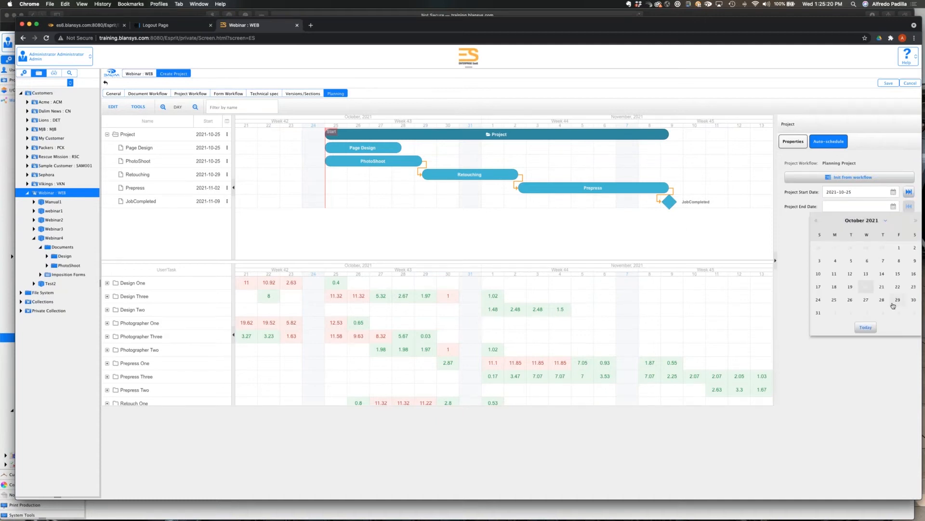
left_click(915, 220)
left_click(851, 300)
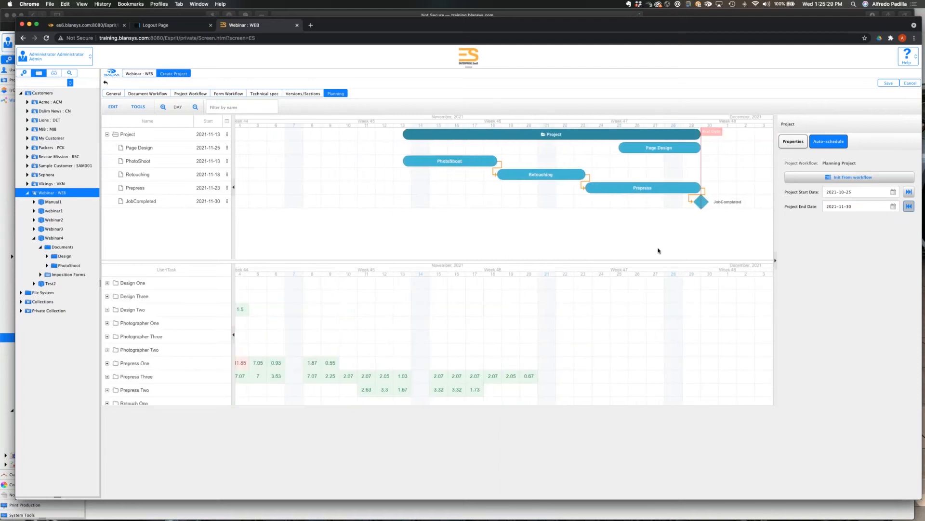
scroll(658, 251, "left", 1)
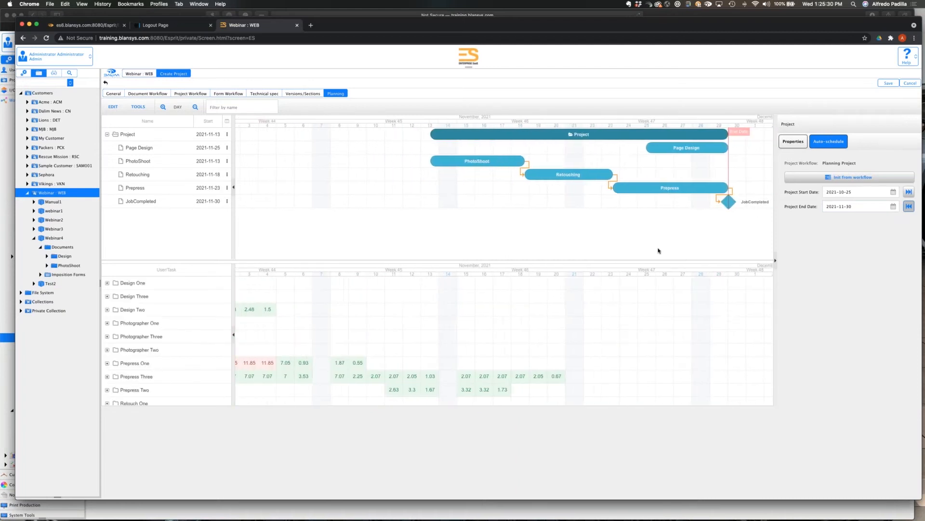
scroll(659, 250, "left", 1)
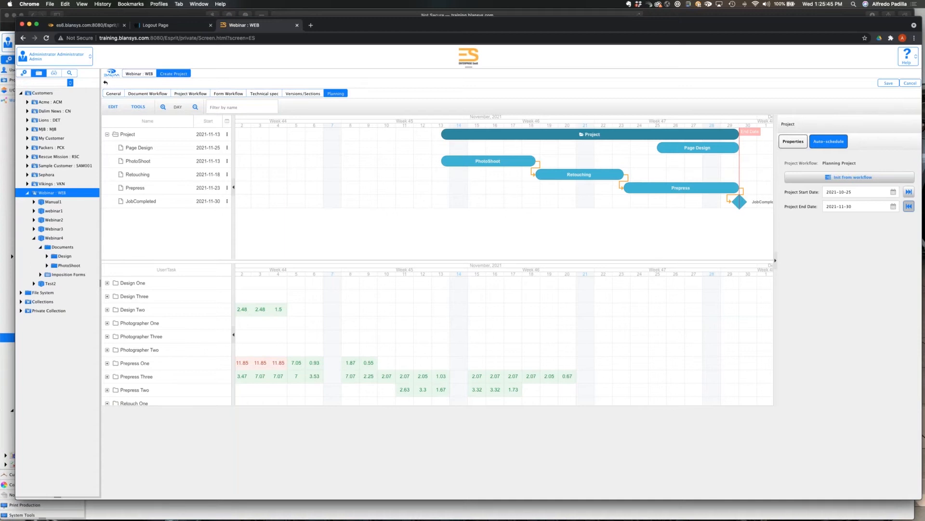
Leave the new project, return to the PP template in the administration settings and display its layouts.
left_click(25, 73)
left_click(468, 284)
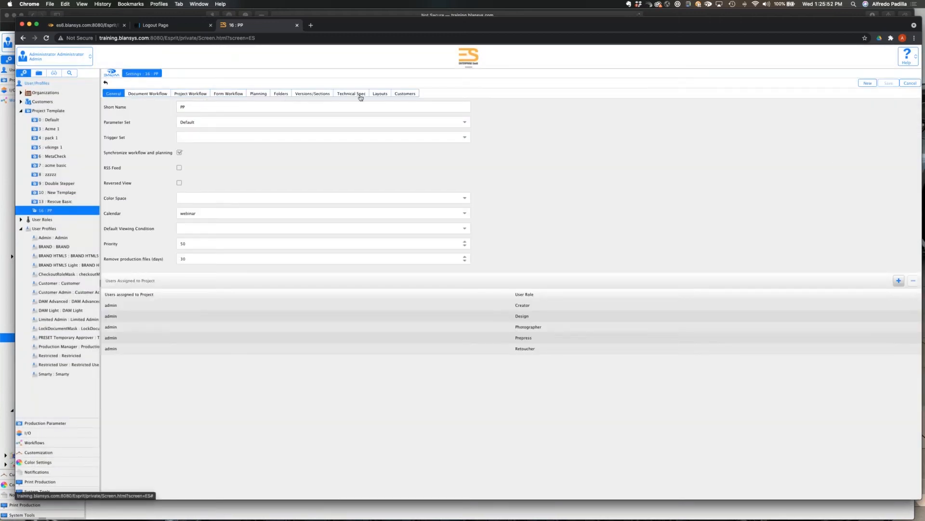
left_click(375, 94)
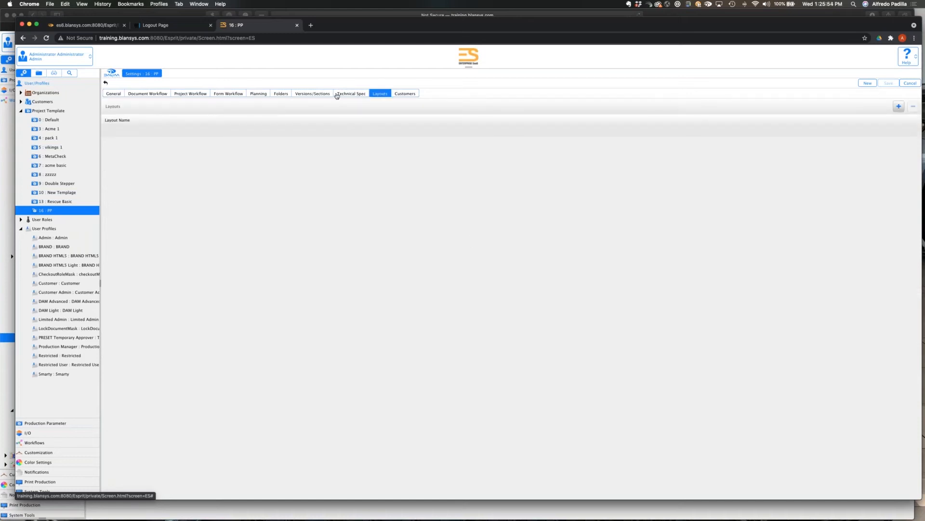
Enable custom properties for the Design folder in the PP template, after checking the PhotoShoot folder's settings, and save the template.
left_click(286, 94)
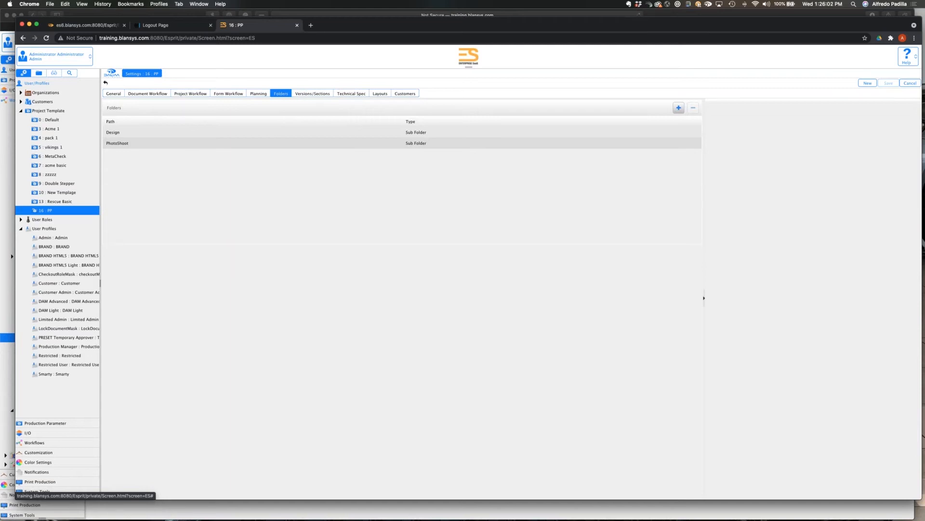
left_click(174, 145)
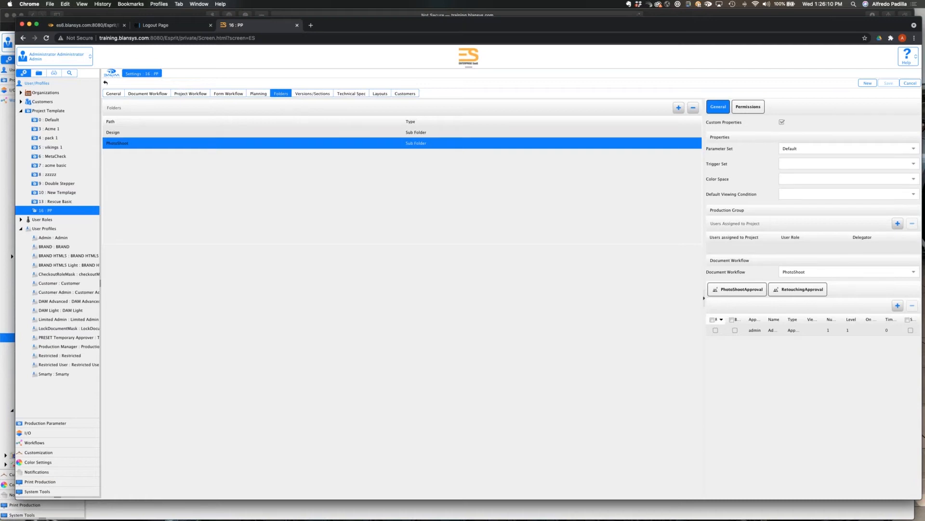
left_click(150, 132)
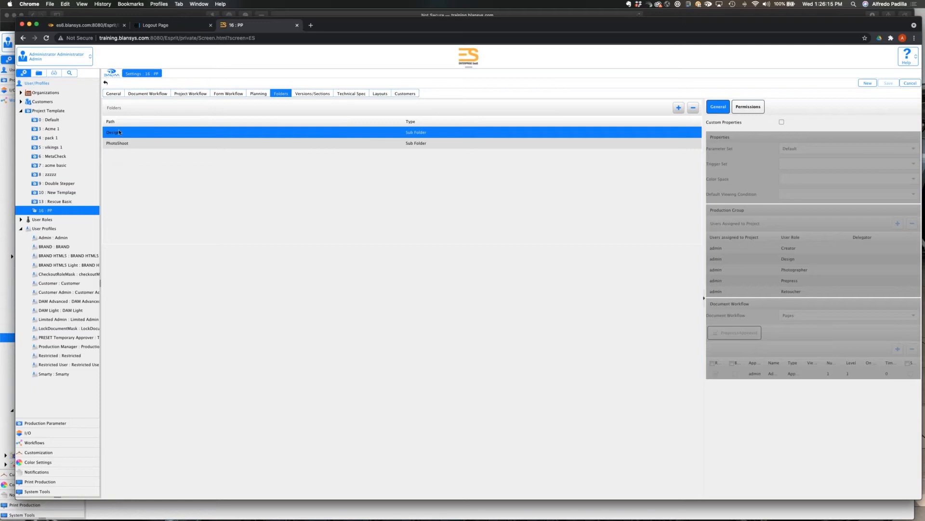
left_click(782, 122)
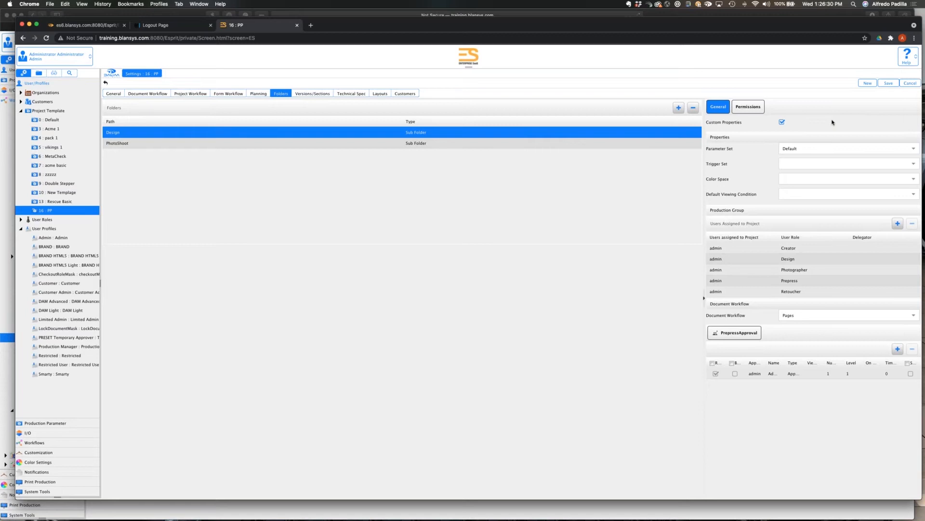
left_click(888, 83)
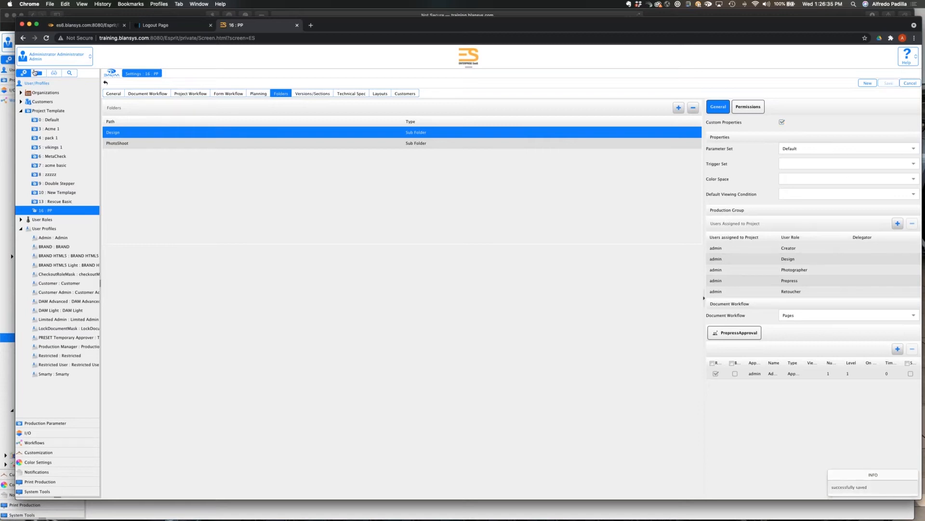
Start a new project named Webinar10 under the Webinar customer and display its planning.
left_click(38, 72)
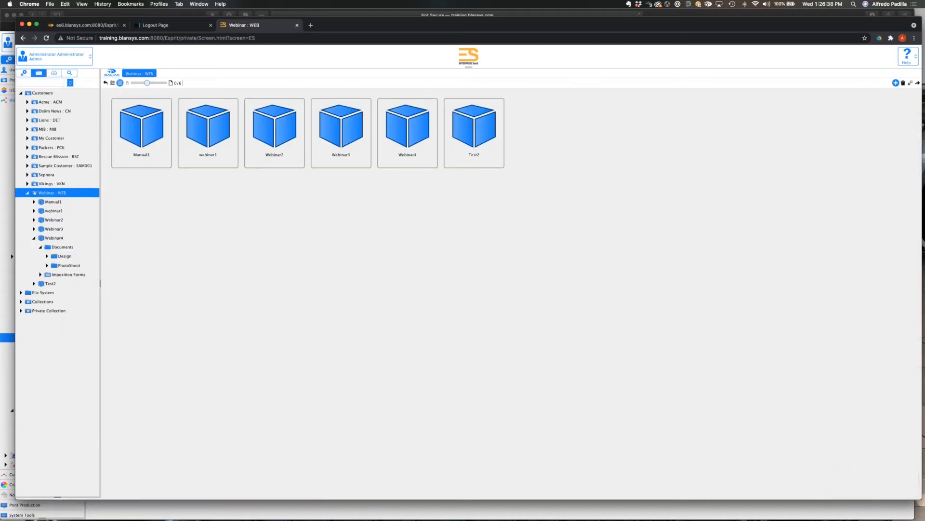
left_click(896, 82)
left_click(188, 108)
type("Webinar10")
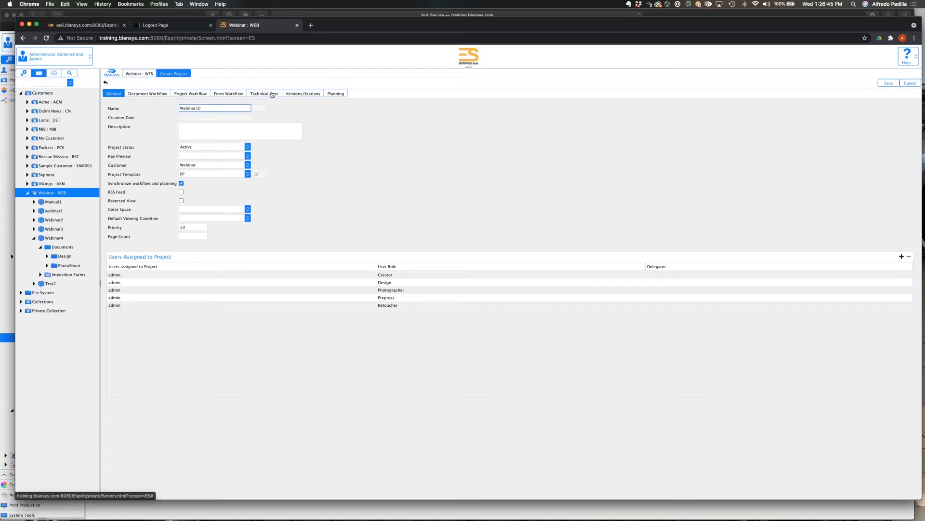
left_click(337, 94)
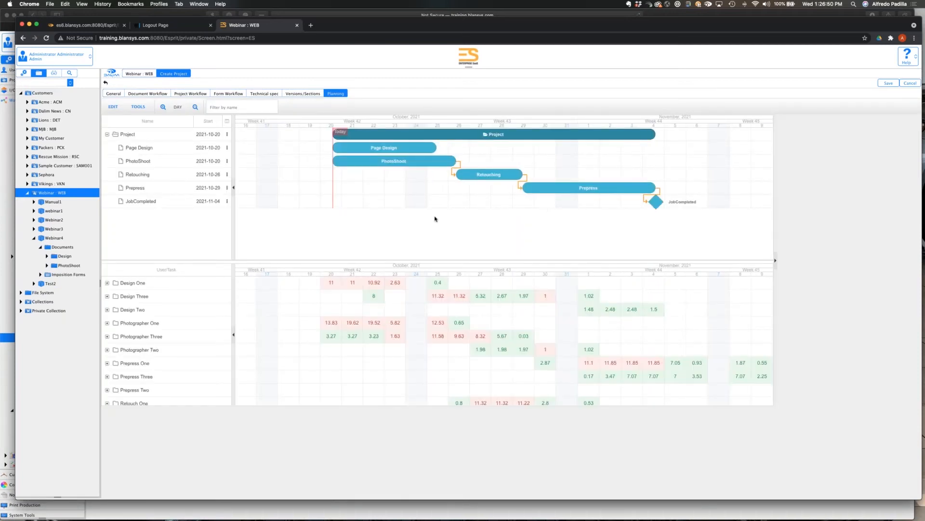
Assign Design One to the Page Design task in addition to admin, removing the mistakenly added Photographer One.
left_click(366, 147)
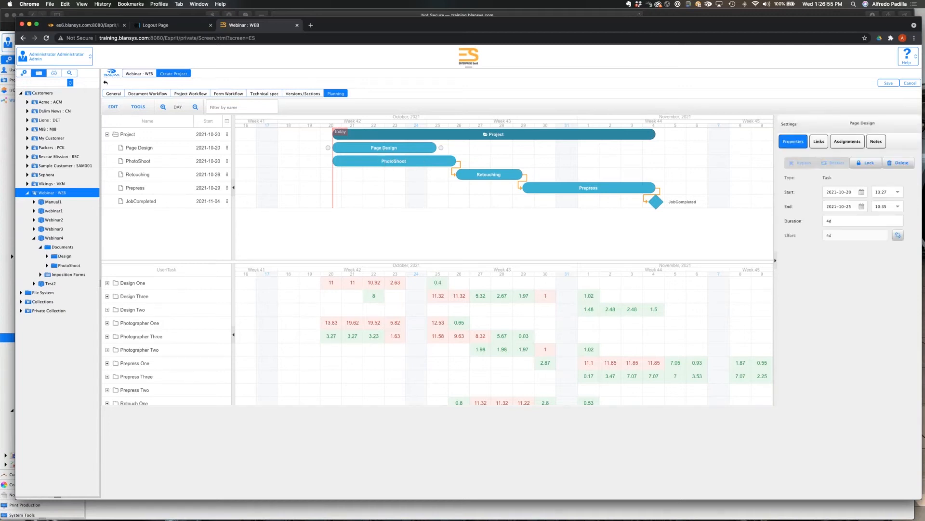
left_click(854, 144)
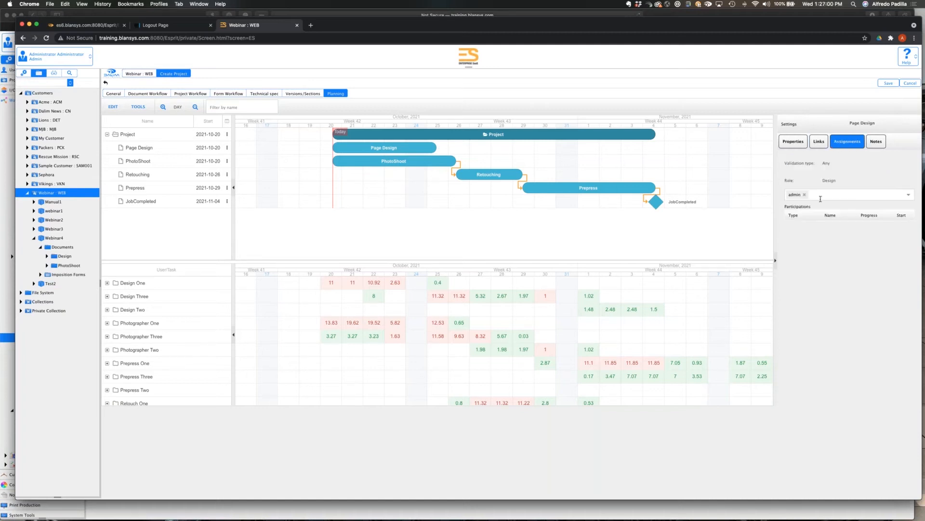
left_click(912, 195)
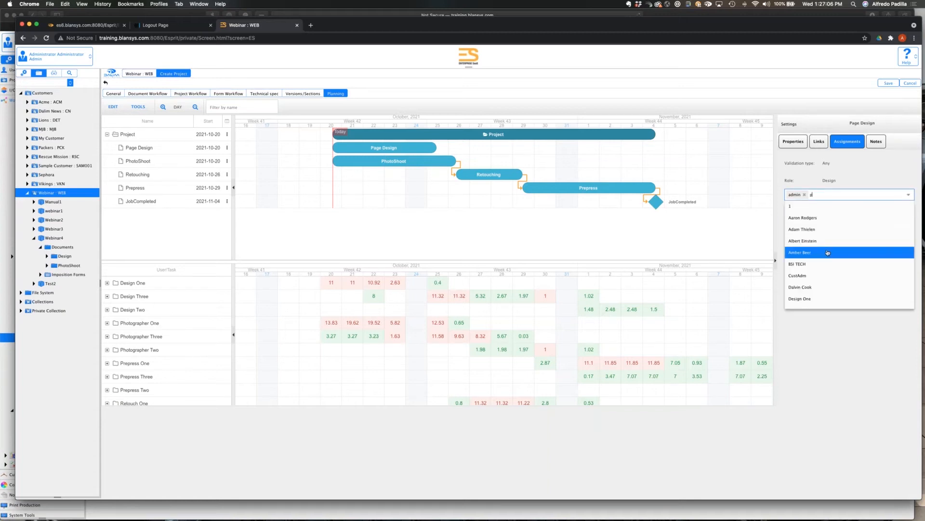
left_click(826, 207)
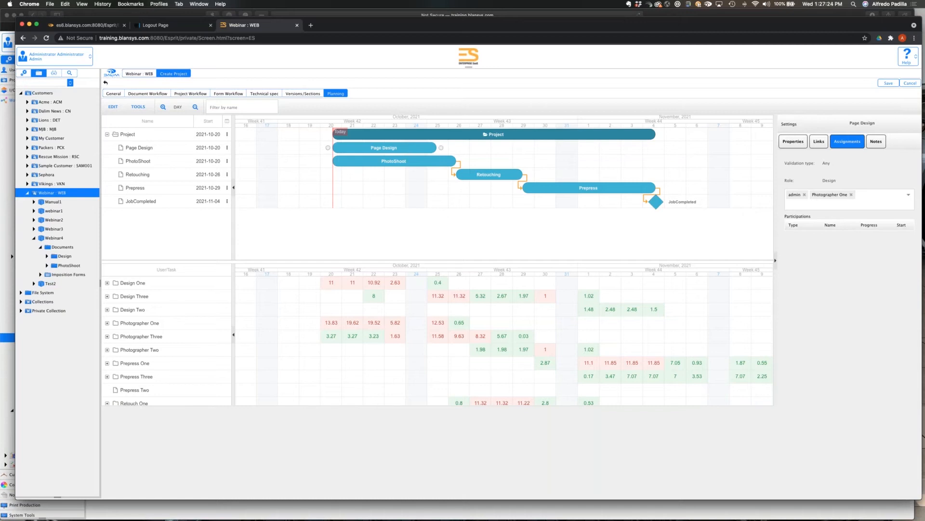
left_click(851, 195)
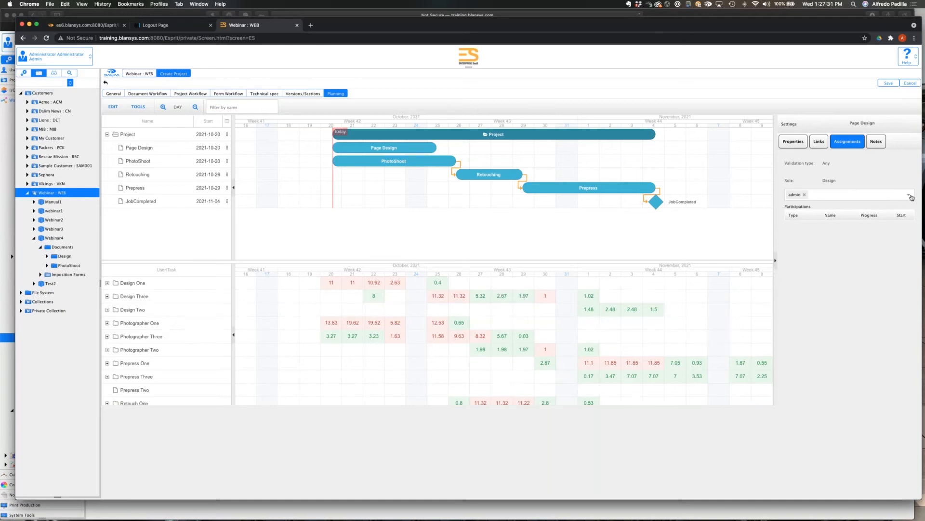
left_click(910, 196)
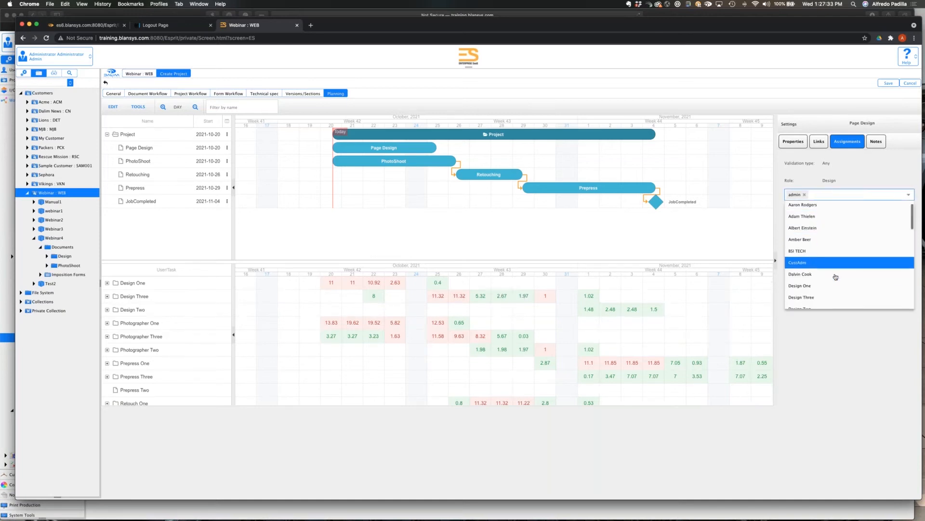
left_click(837, 279)
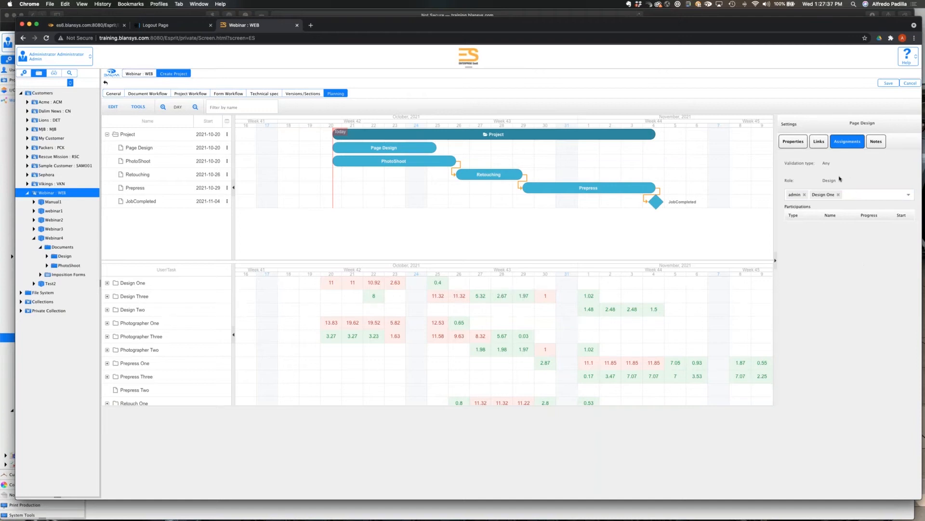
Assign Photographer One to the PhotoShoot task in addition to admin.
left_click(408, 162)
left_click(909, 194)
scroll(850, 255, "down", 5)
scroll(849, 255, "down", 3)
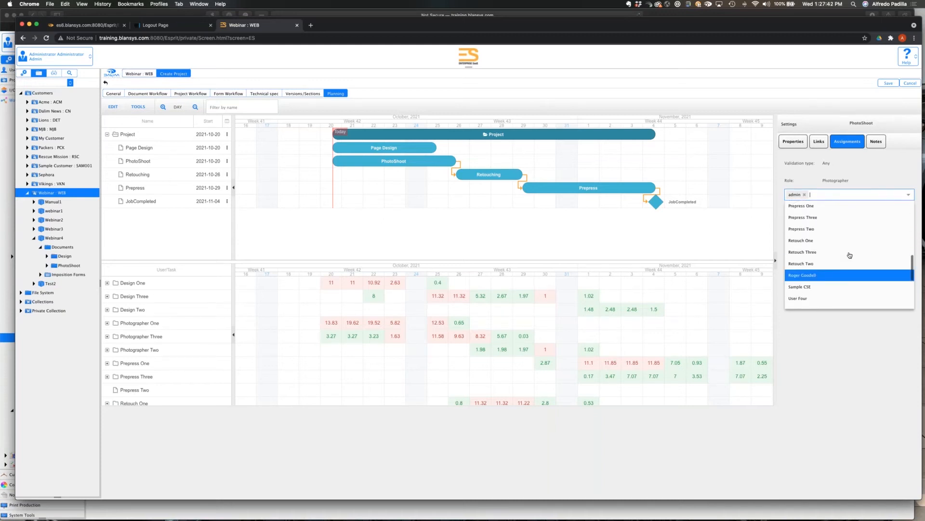
scroll(850, 255, "up", 3)
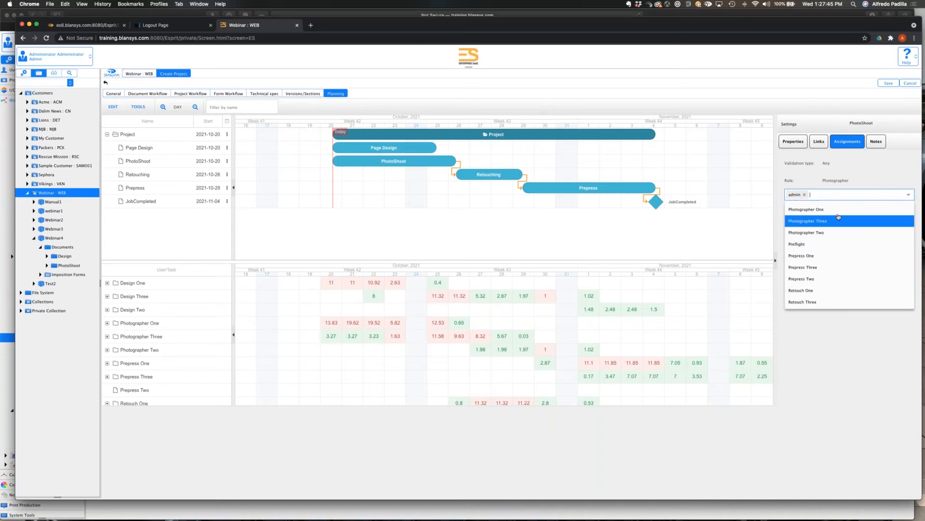
left_click(838, 211)
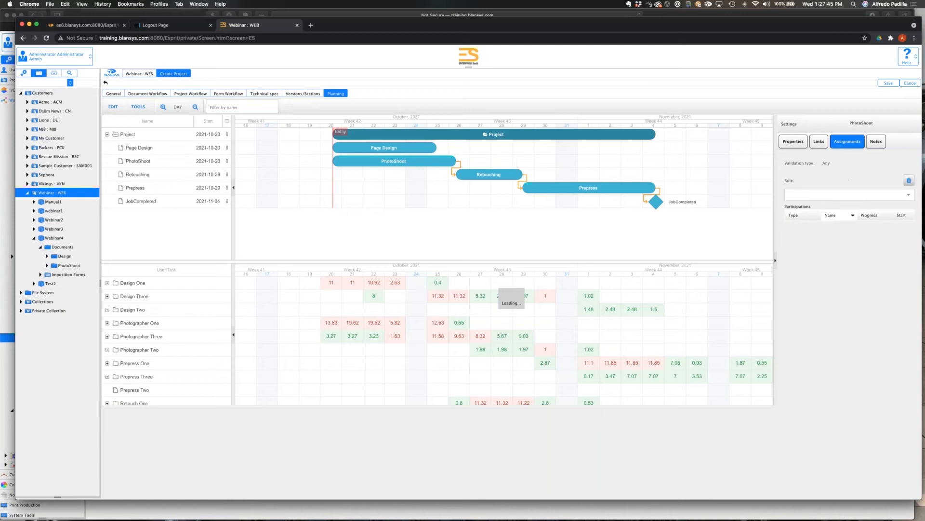
Assign Retouch Three to the Retouching task in addition to admin.
left_click(482, 177)
left_click(908, 195)
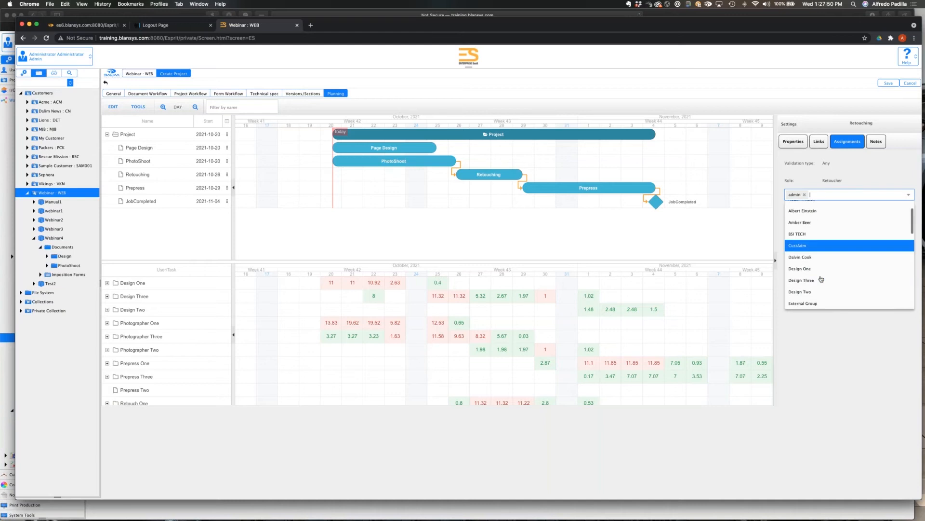
scroll(821, 279, "down", 5)
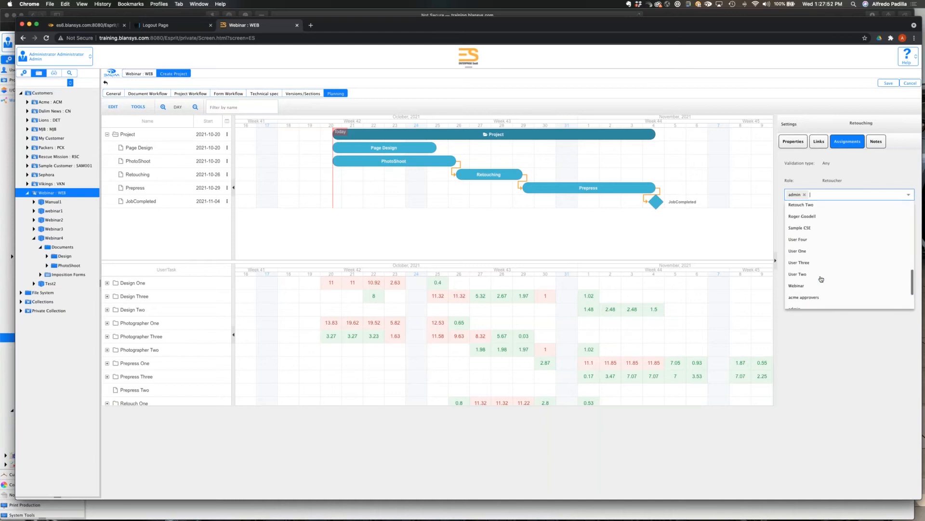
scroll(821, 279, "up", 3)
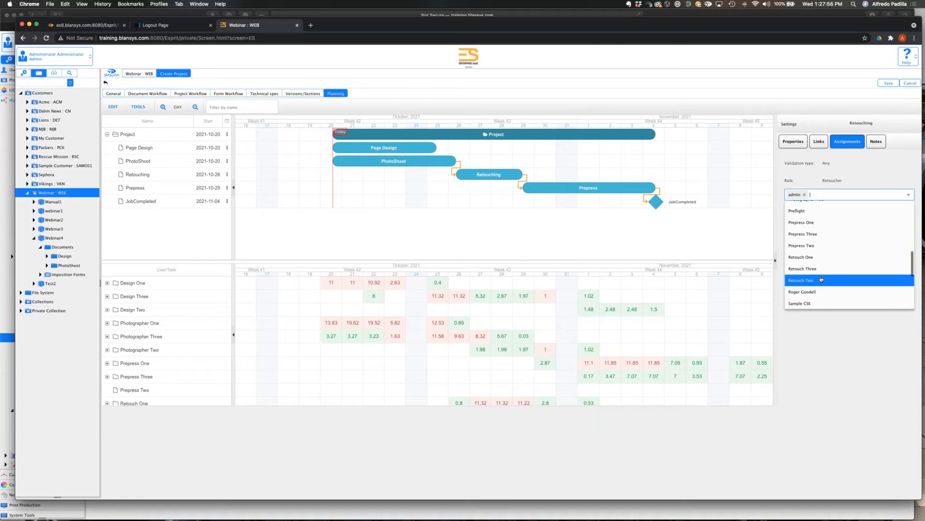
left_click(819, 265)
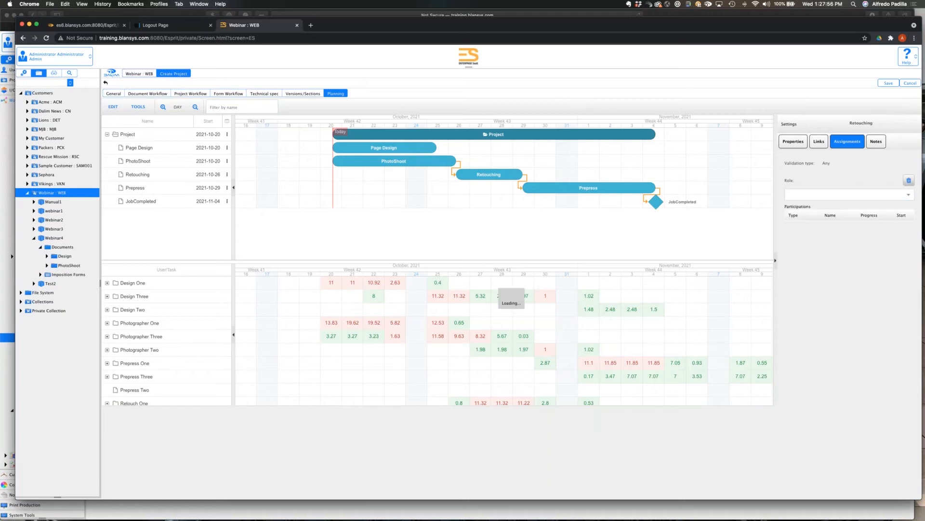
Assign Prepress Three to the Prepress task in addition to admin.
left_click(608, 192)
left_click(889, 201)
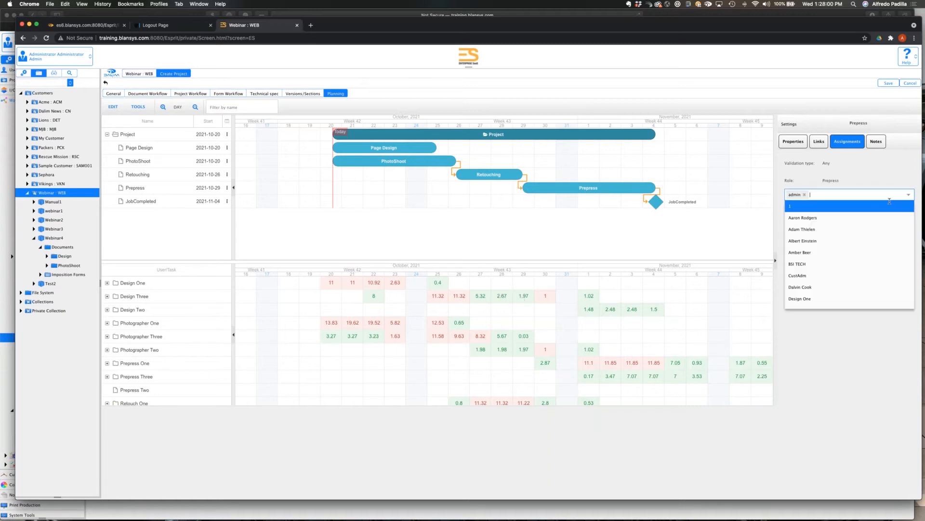
scroll(849, 258, "down", 5)
scroll(849, 257, "down", 2)
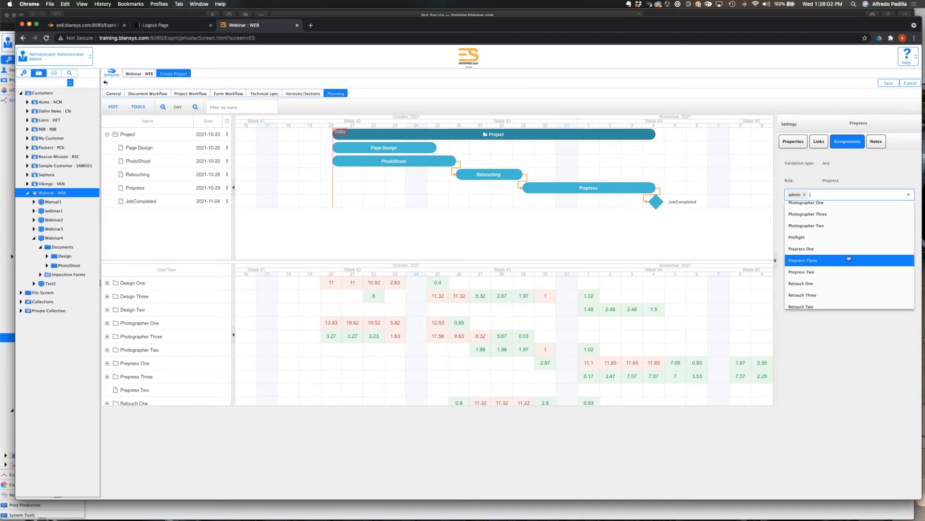
left_click(849, 258)
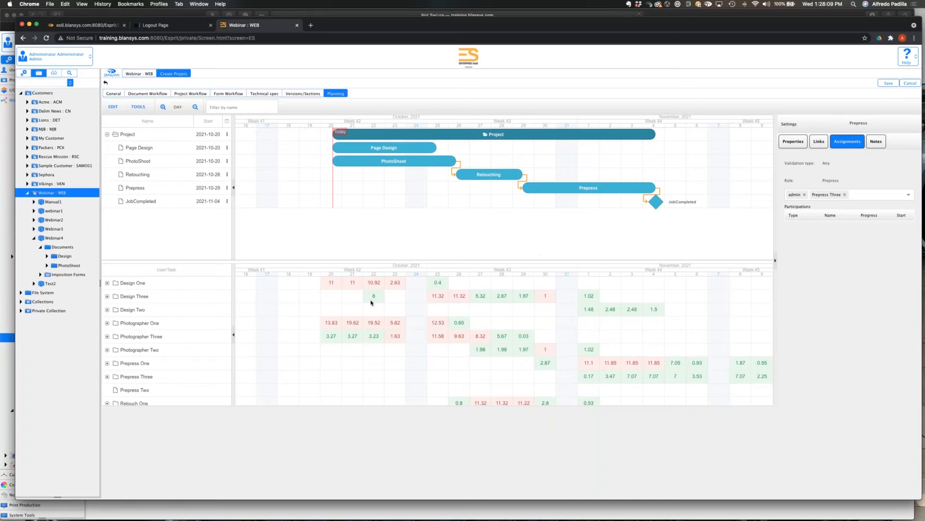
Review the daily workload of all users and expand Design Three to see the tasks behind the load.
scroll(634, 361, "down", 3)
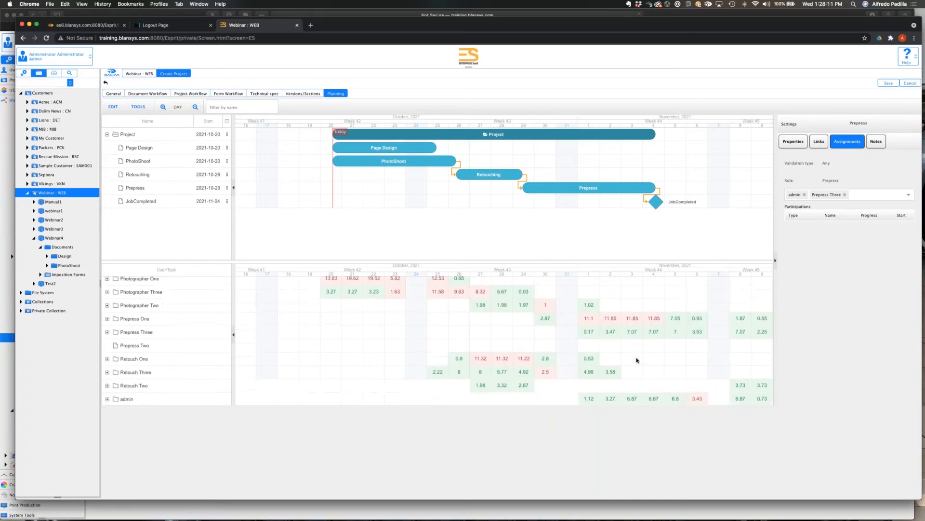
scroll(637, 356, "up", 3)
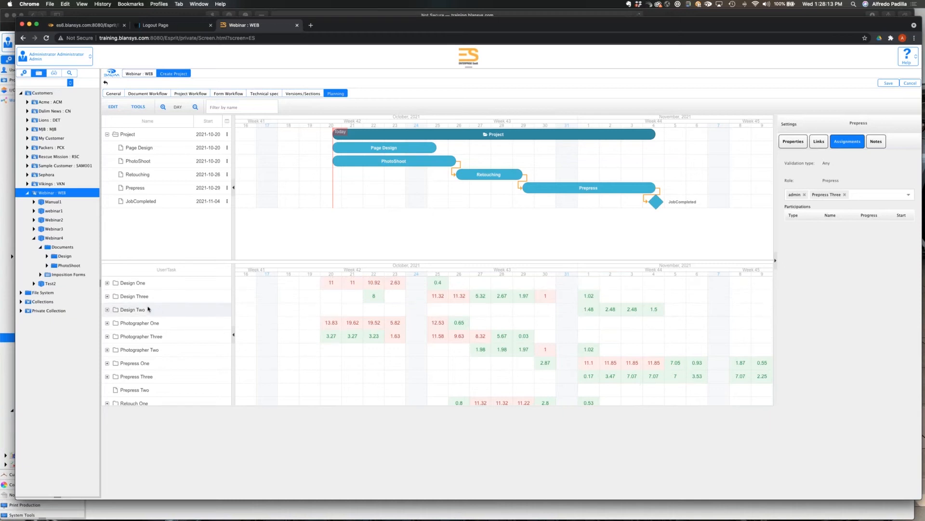
left_click(106, 297)
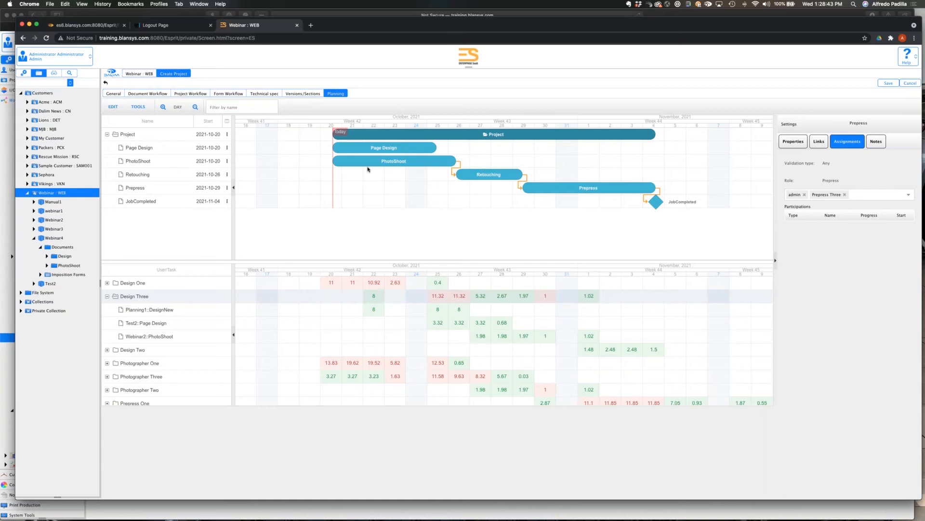
Unlink the Page Design task's effort from its duration and set the effort to 1d.
left_click(793, 142)
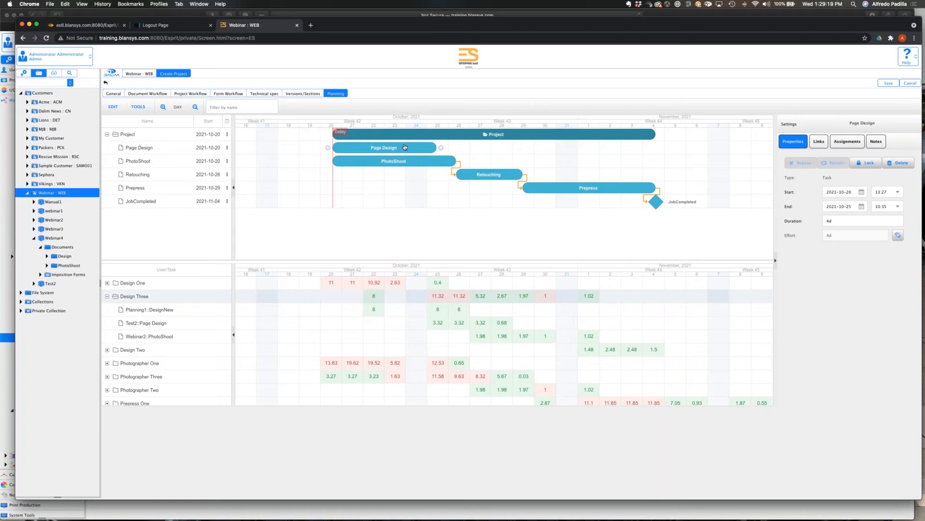
left_click(897, 235)
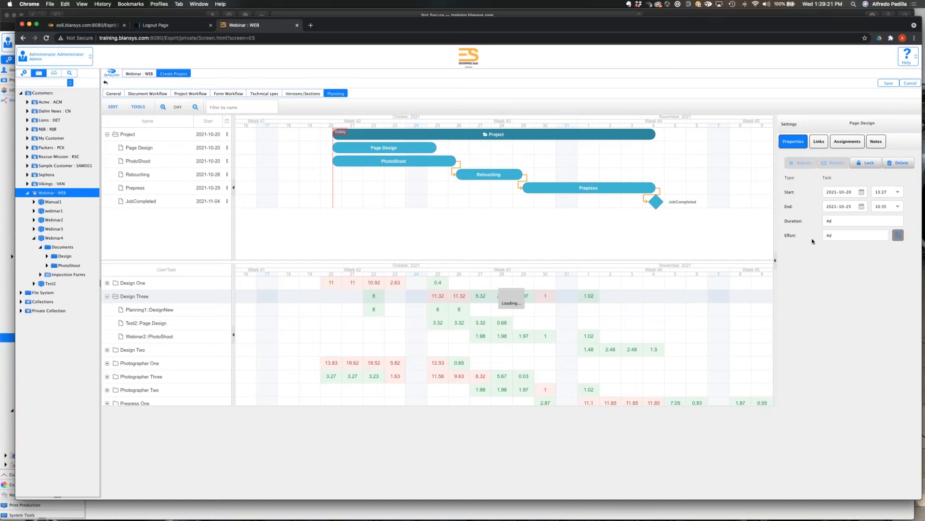
double_click(841, 234)
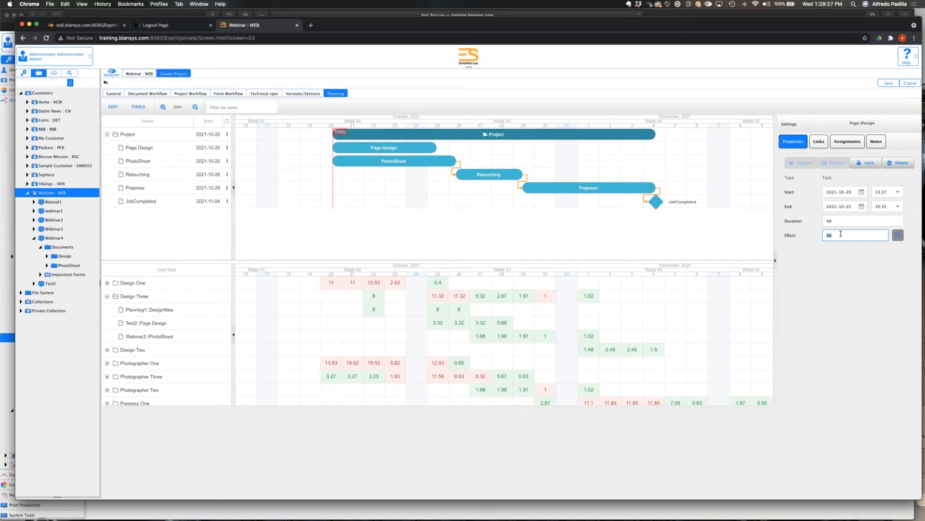
type("1d")
double_click(855, 234)
type("h")
key("Return")
left_click(849, 237)
type("1d")
left_click(827, 260)
Compare the daily workloads of the design, photography, prepress and retouching users below the project timeline.
scroll(495, 347, "down", 3)
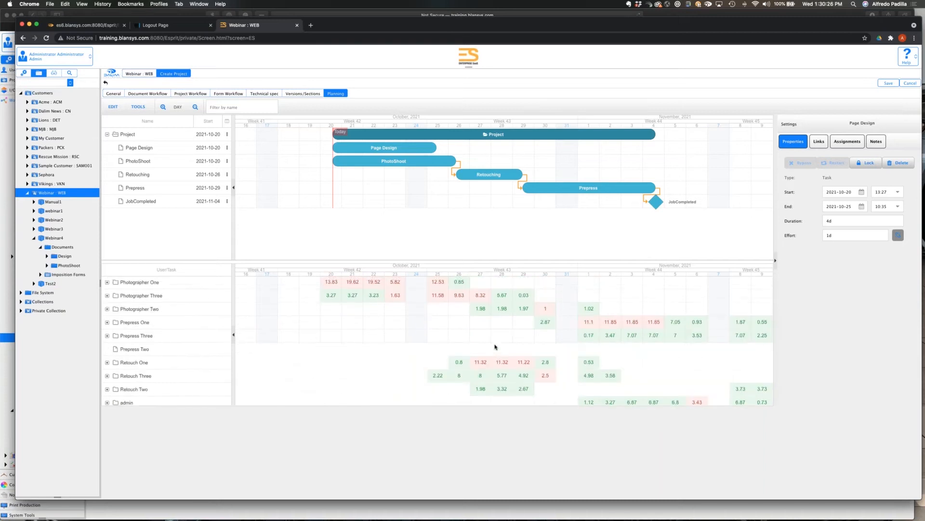
scroll(496, 347, "up", 3)
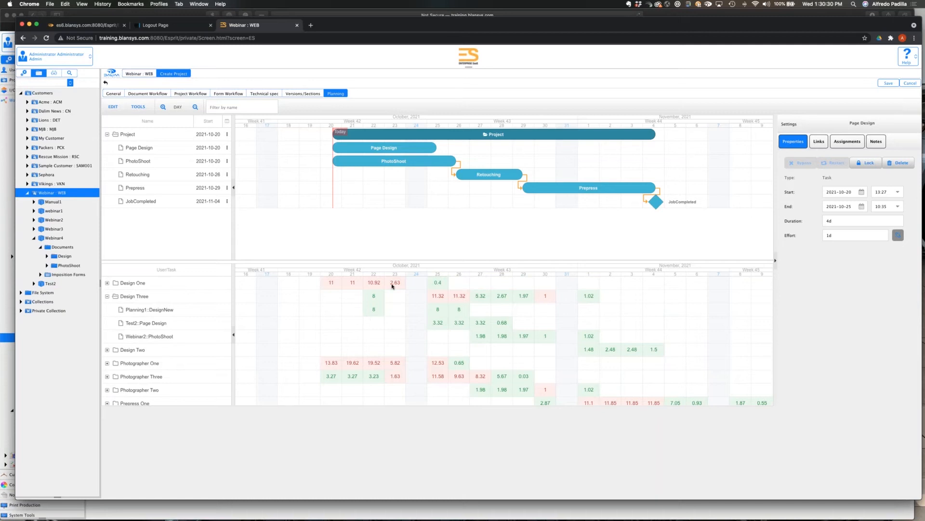
scroll(407, 364, "down", 3)
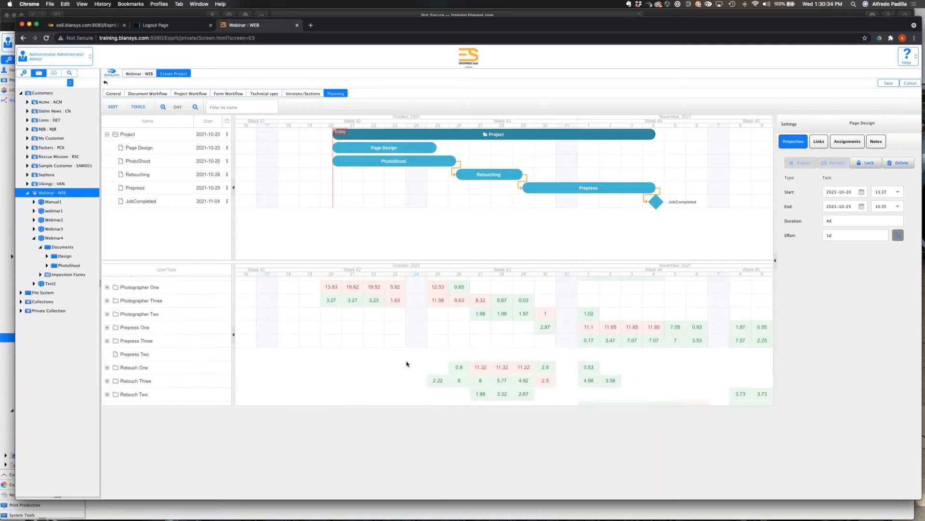
scroll(406, 364, "up", 2)
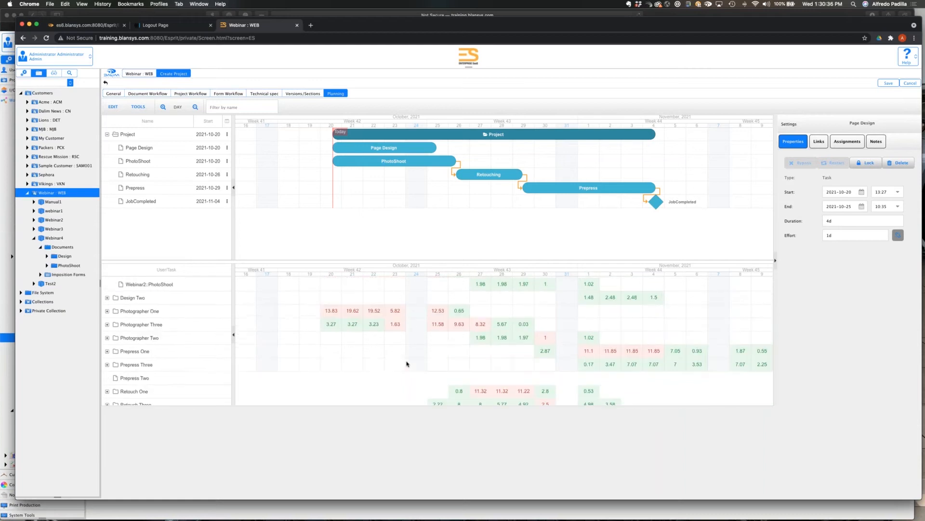
Collapse Design Three's task breakdown and examine the daily workloads across all users from Design One to admin.
scroll(407, 364, "up", 3)
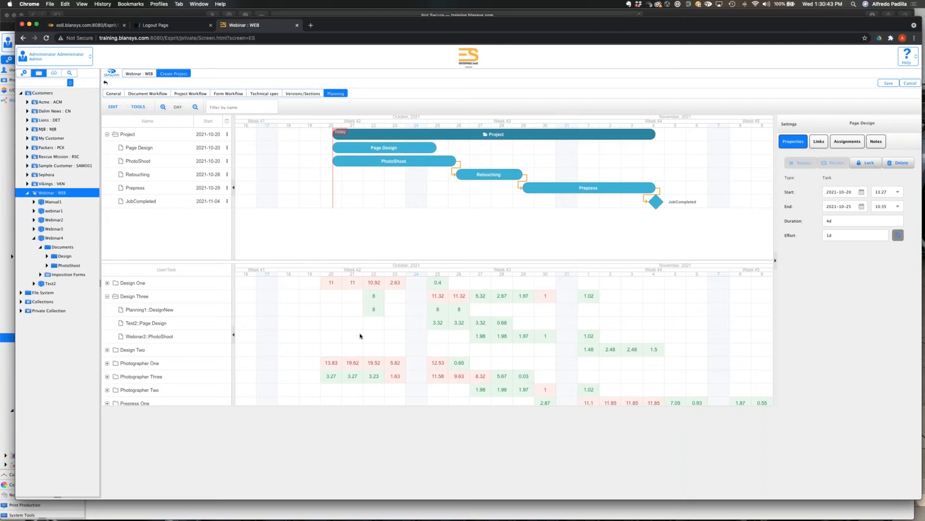
scroll(360, 336, "down", 5)
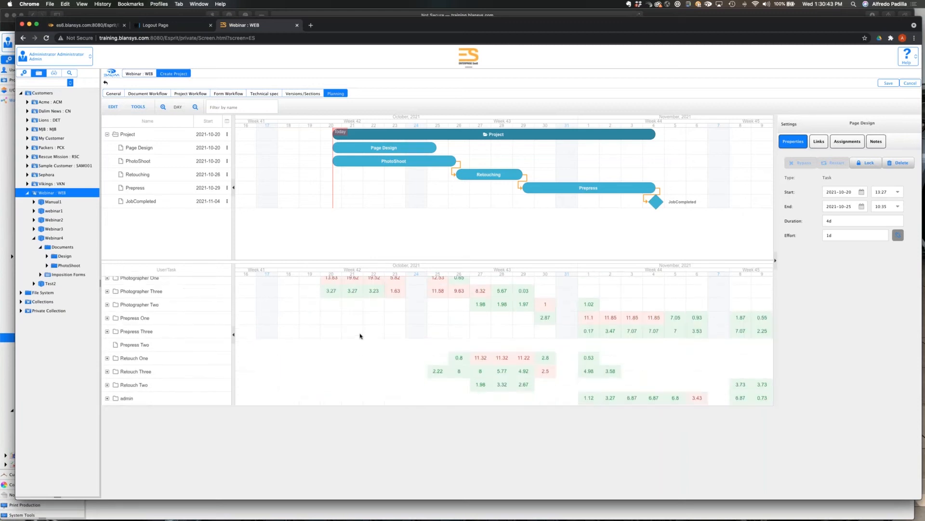
scroll(360, 336, "up", 5)
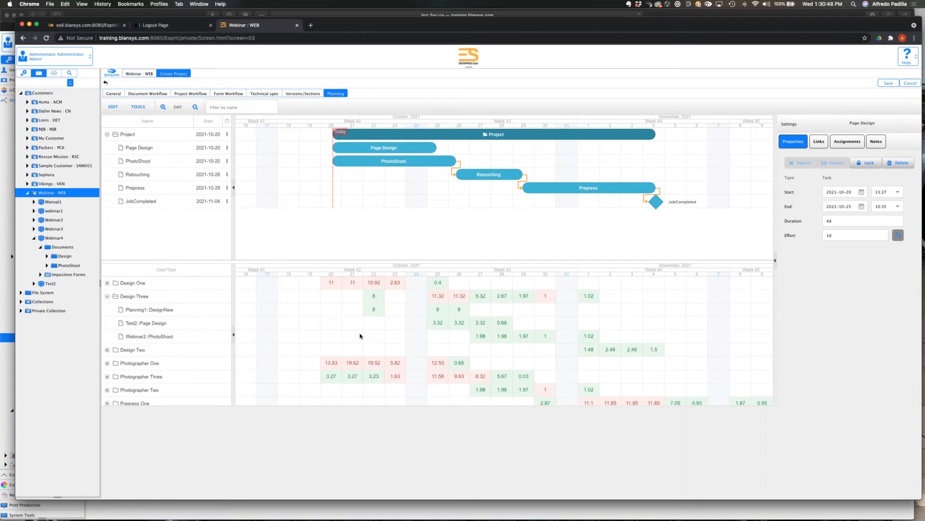
left_click(107, 297)
scroll(166, 360, "down", 2)
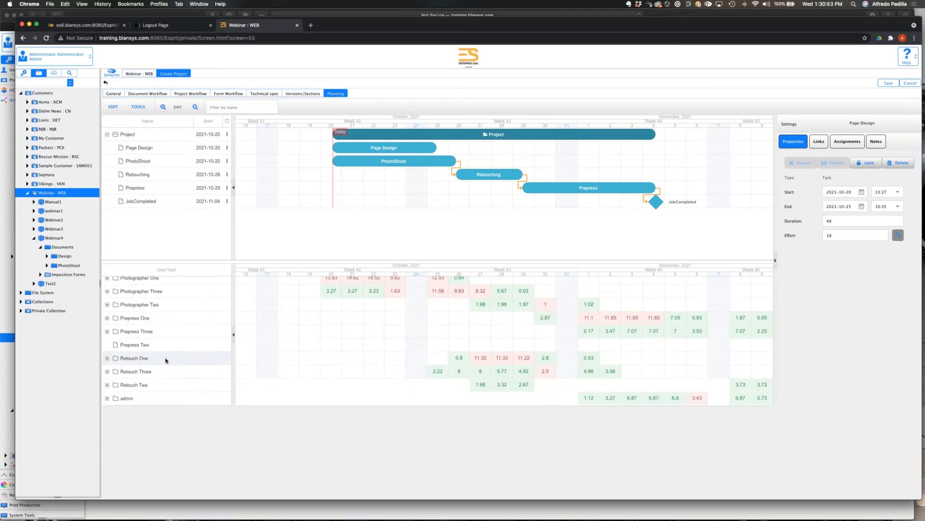
scroll(166, 360, "up", 2)
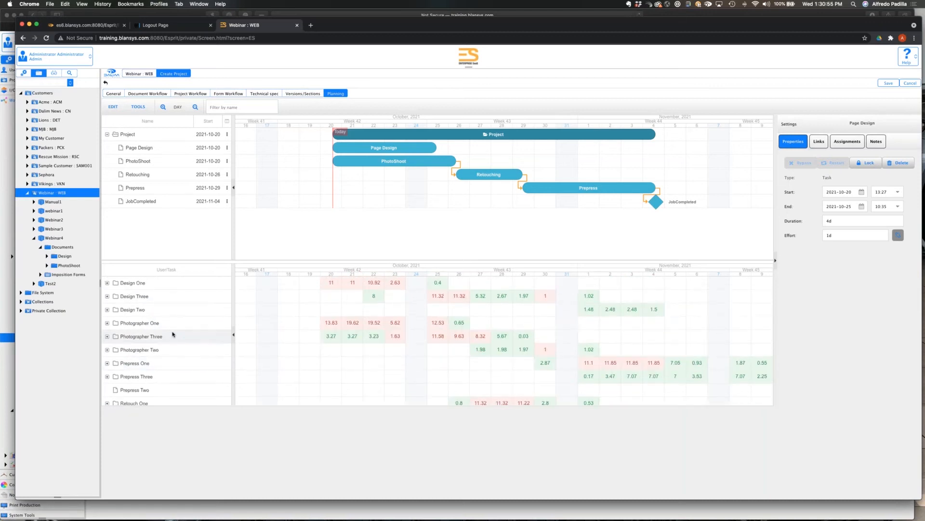
Expand Photographer Three to examine the tasks behind the daily workload, and save the new project.
left_click(107, 337)
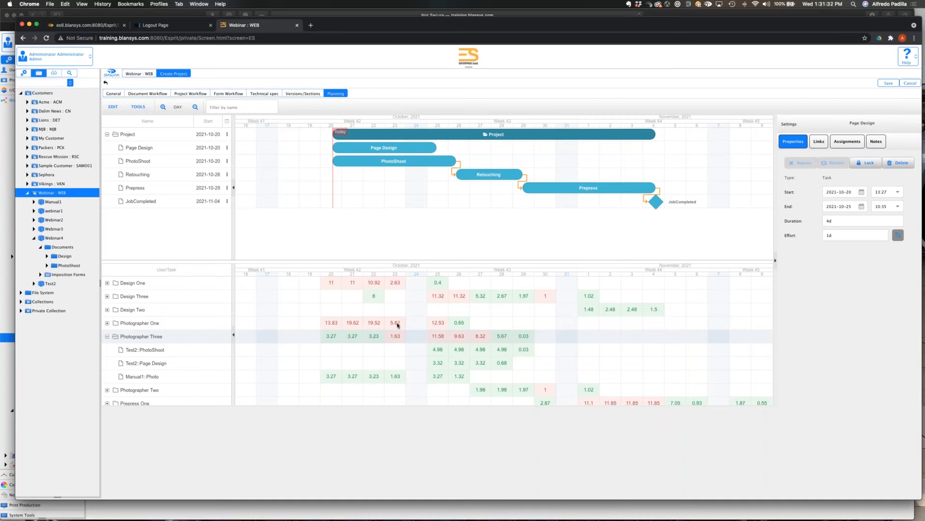
scroll(398, 325, "down", 1)
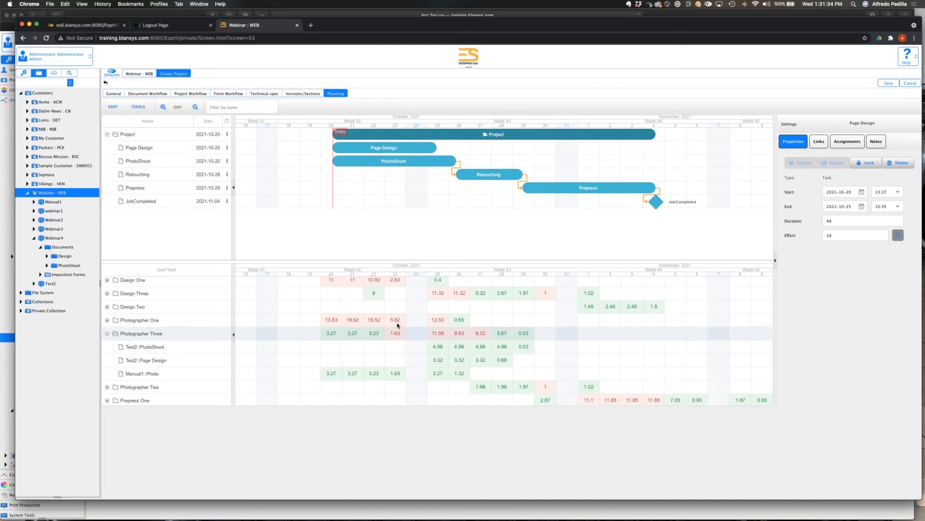
scroll(397, 325, "up", 1)
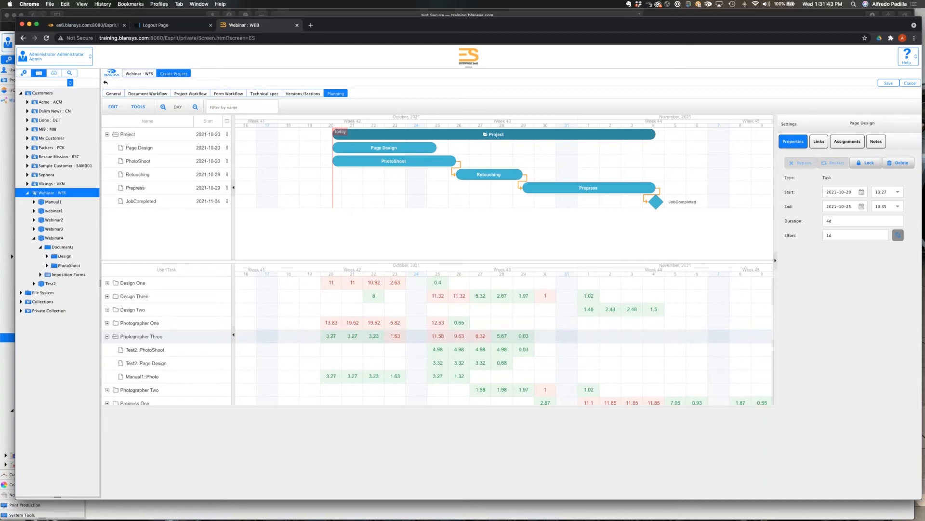
left_click(889, 84)
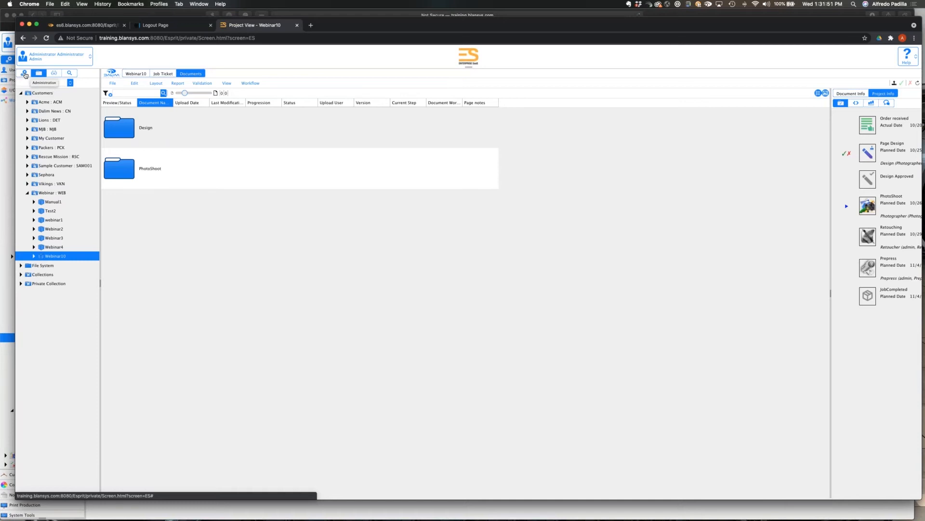
Open the Design One user record under the Webinar customer's users and groups in the administration area.
left_click(25, 75)
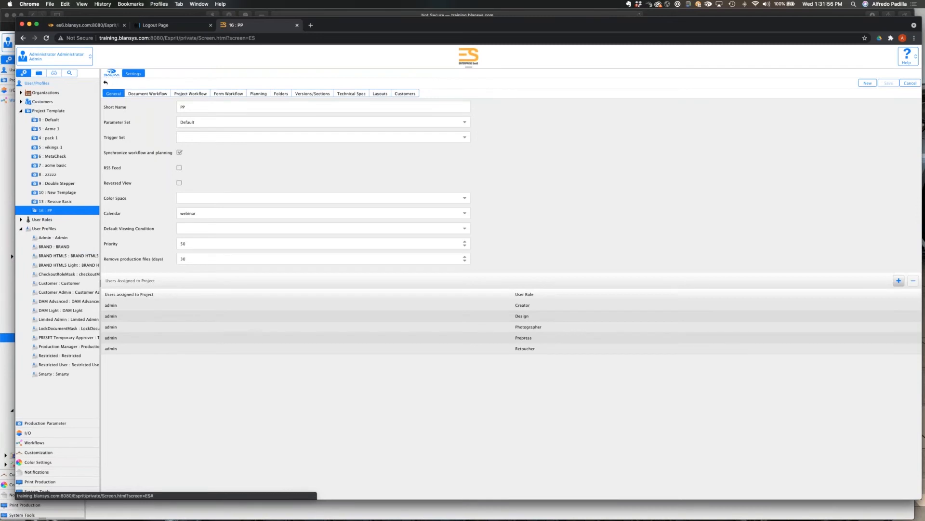
left_click(21, 102)
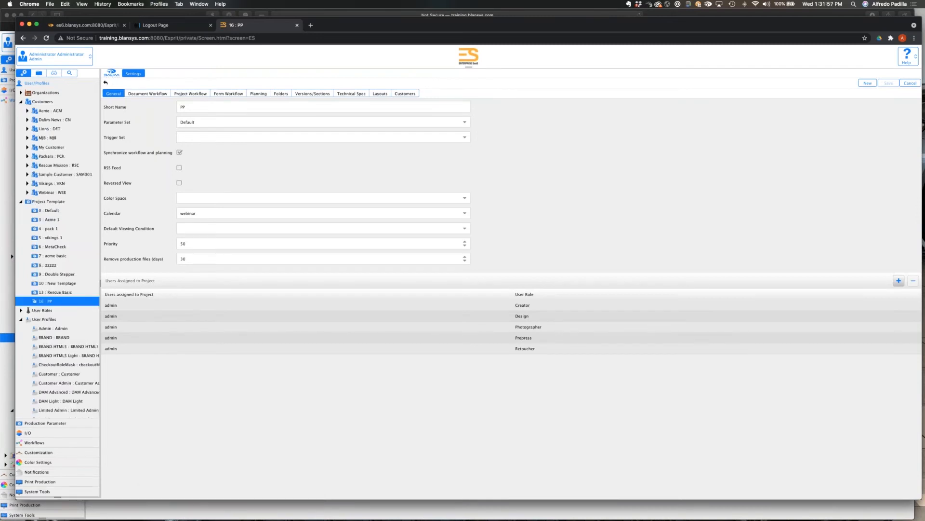
left_click(27, 193)
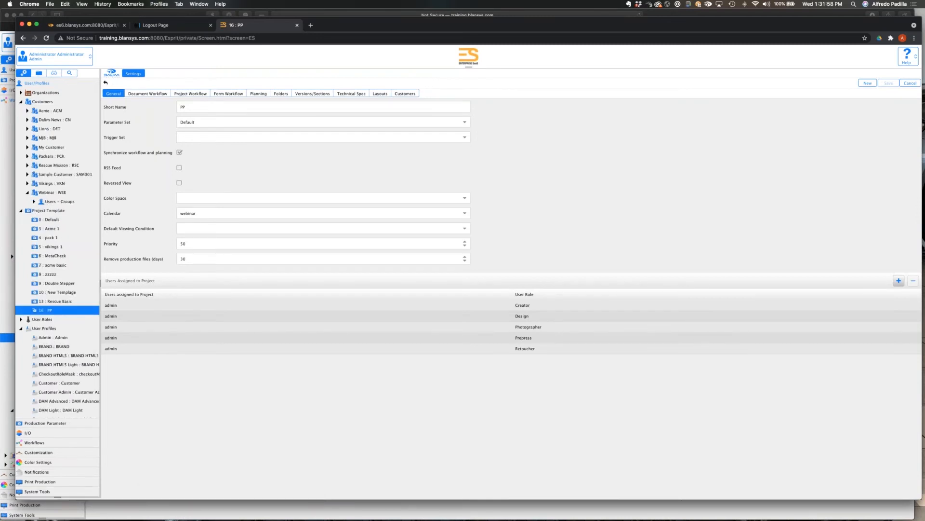
left_click(34, 201)
left_click(61, 210)
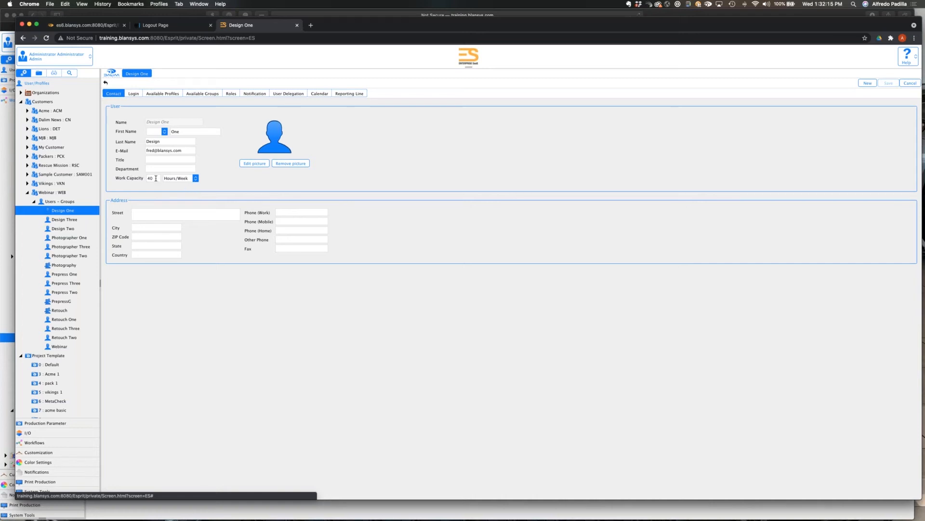
Try a work capacity of 8 Hours/Day for Design One and discard the change when leaving for the customization settings.
double_click(156, 178)
type("8")
left_click(195, 179)
left_click(177, 187)
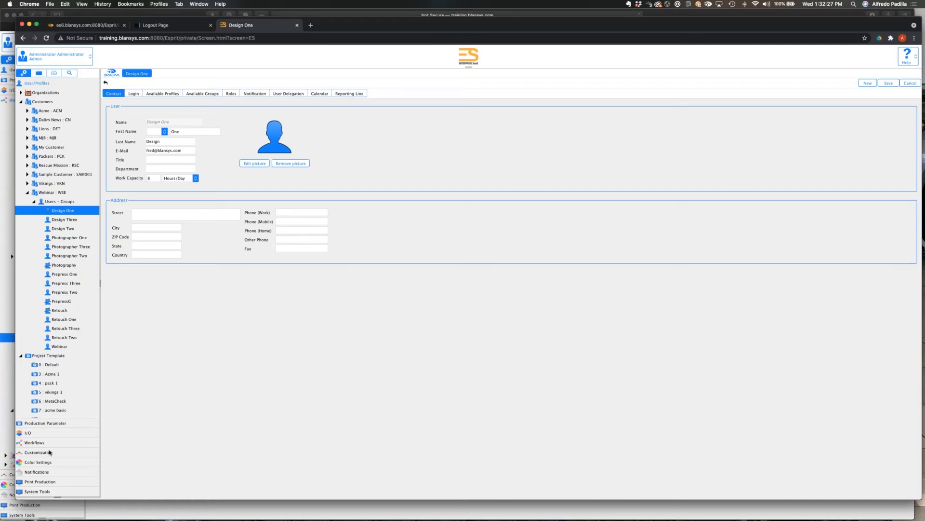
left_click(41, 453)
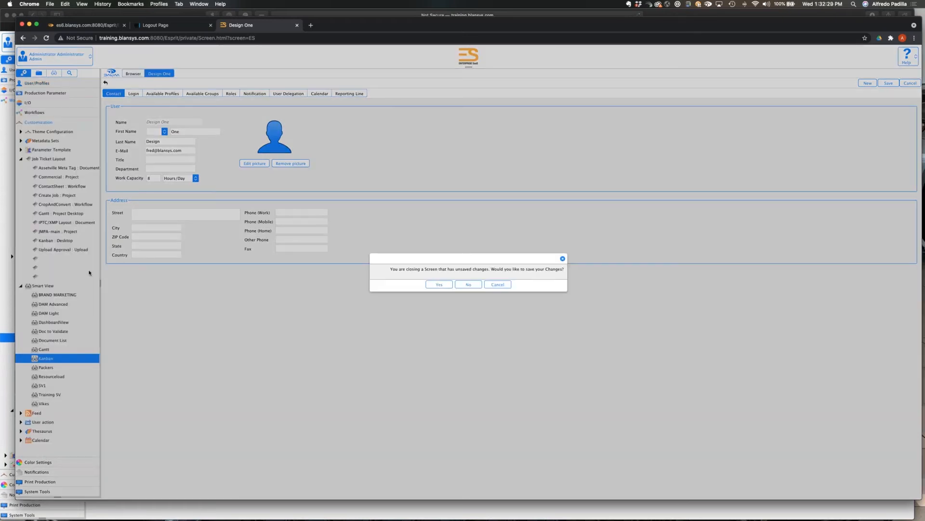
left_click(469, 284)
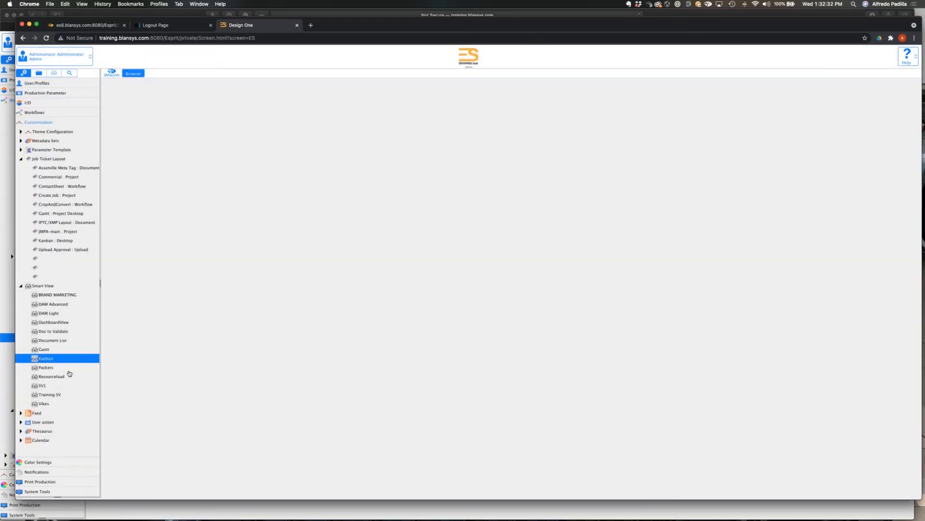
Try to open the webinar calendar from the customization settings, directly and through the calendar overview.
left_click(21, 440)
left_click(40, 449)
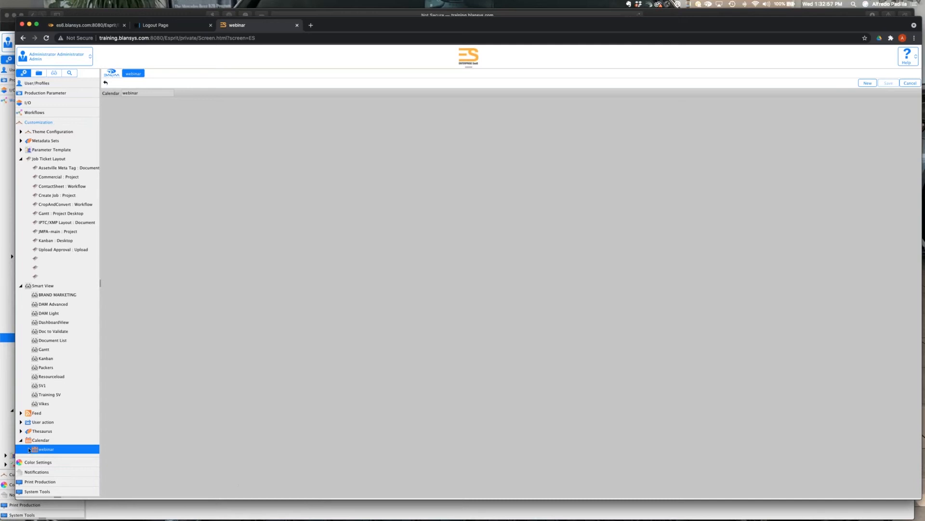
left_click(43, 440)
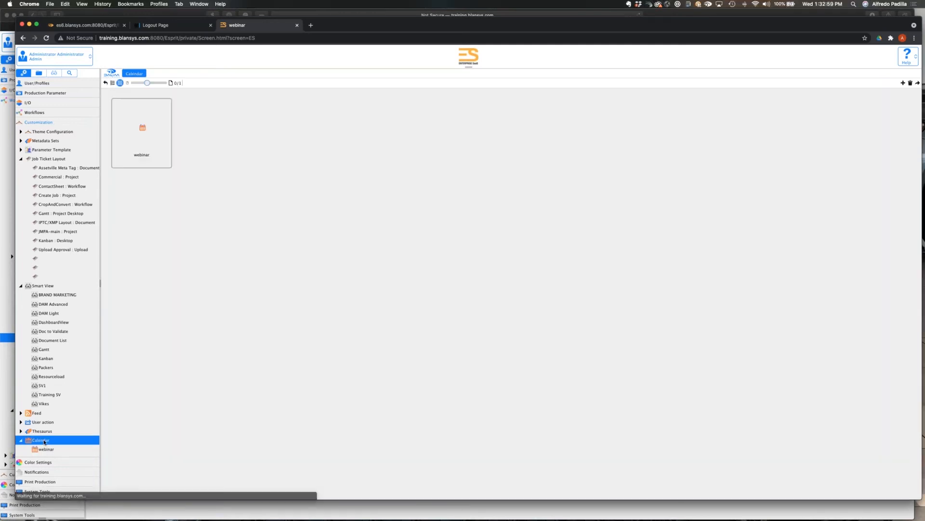
double_click(152, 129)
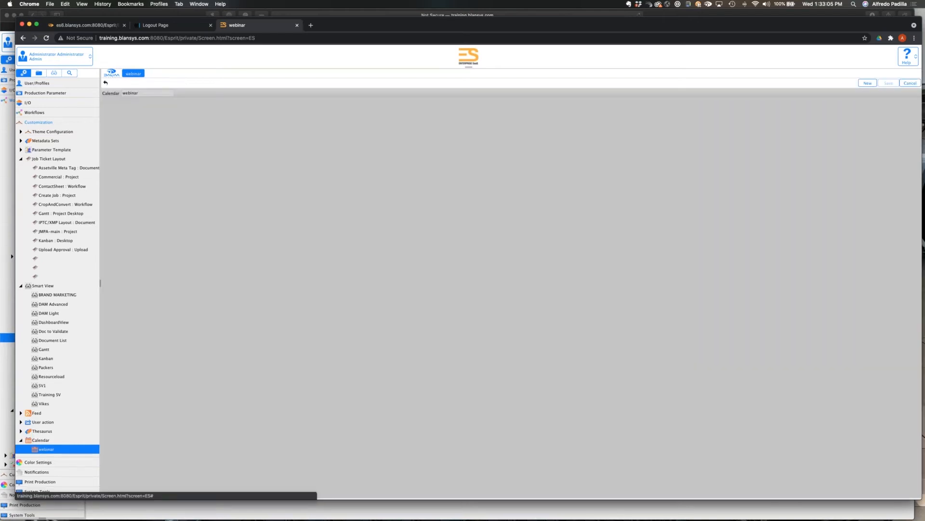
Switch to the Enterprise Suite session in Safari and open the webinar calendar from its customization settings.
key("super+Tab")
key("super+Tab")
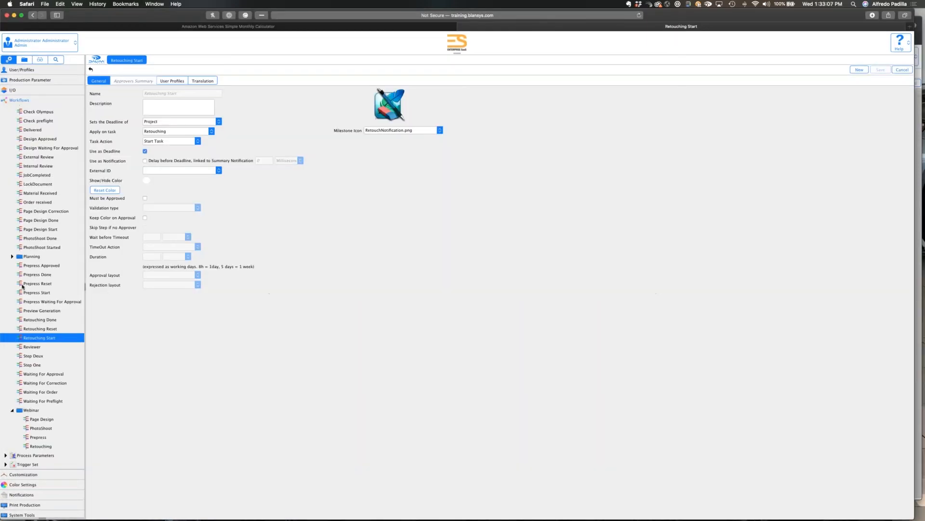
left_click(25, 475)
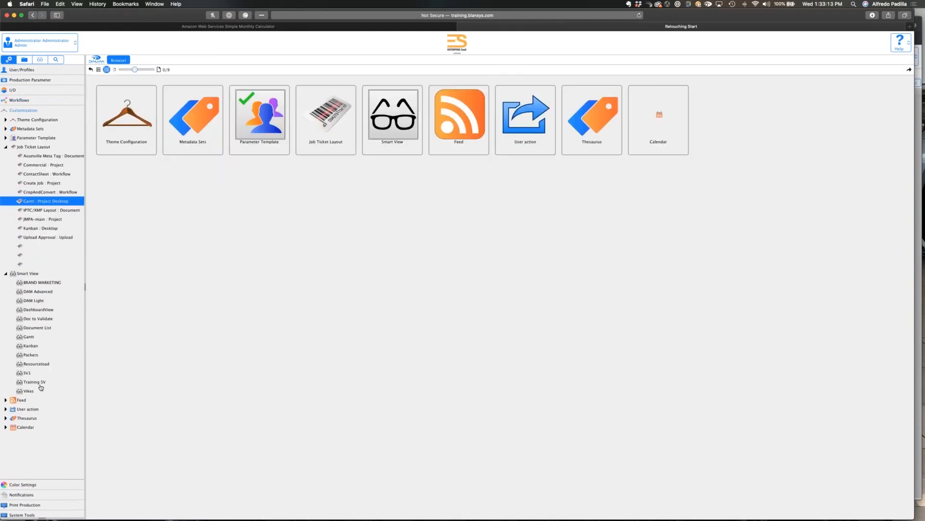
left_click(6, 427)
left_click(25, 436)
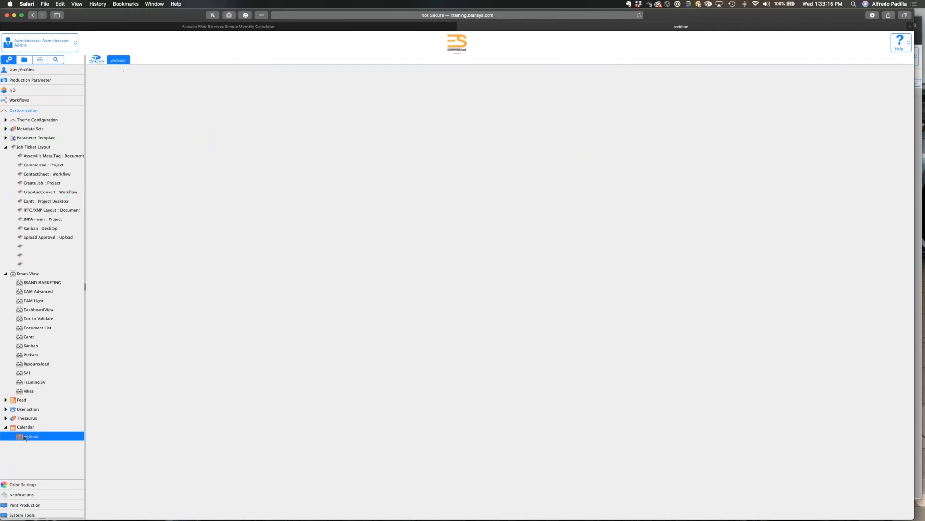
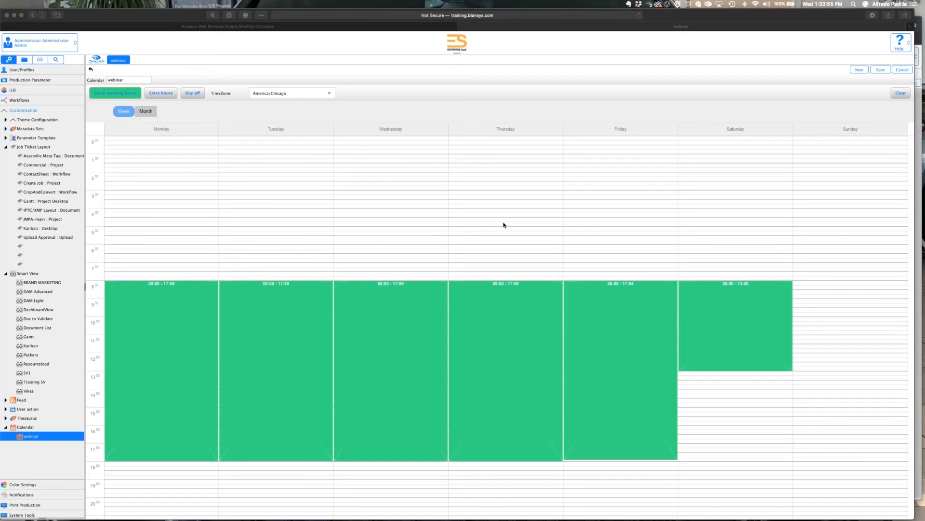
Leave the webinar calendar without saving and start a new calendar named Test.
scroll(503, 225, "down", 3)
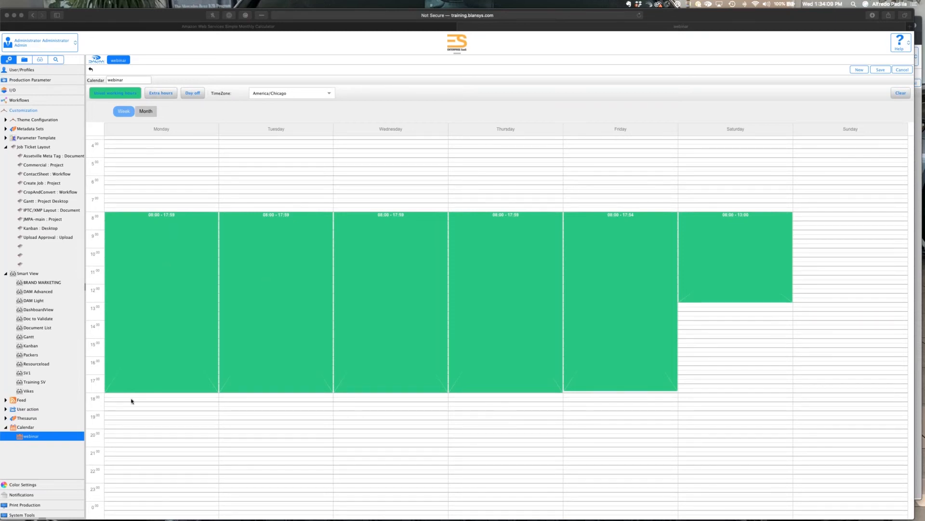
left_click(33, 428)
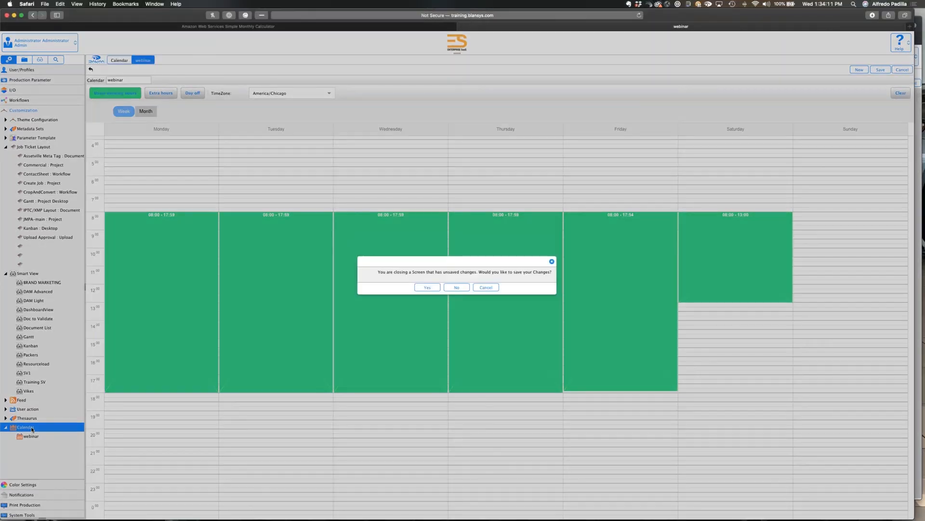
left_click(461, 290)
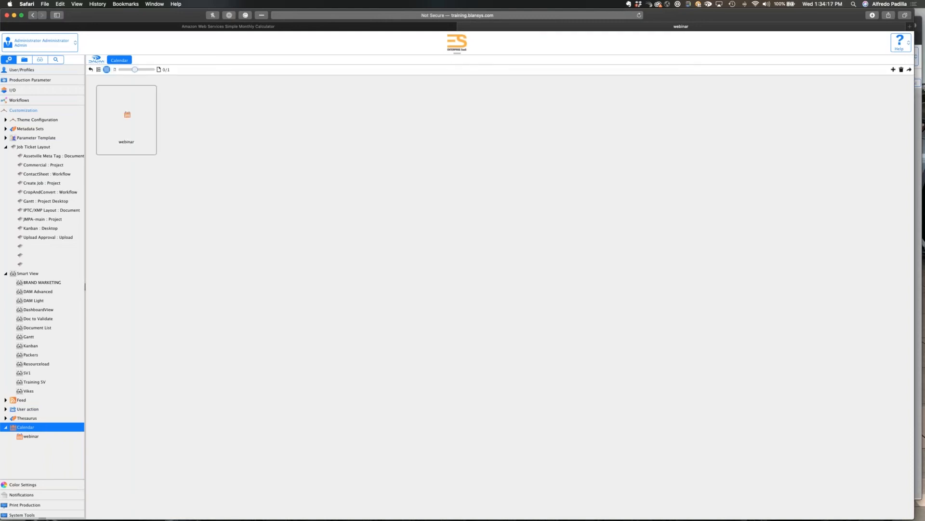
left_click(893, 69)
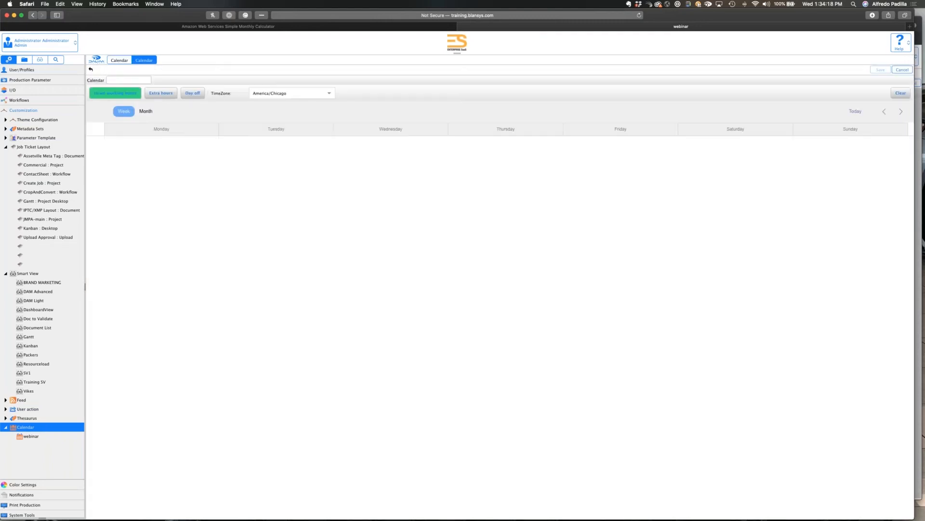
type("Test")
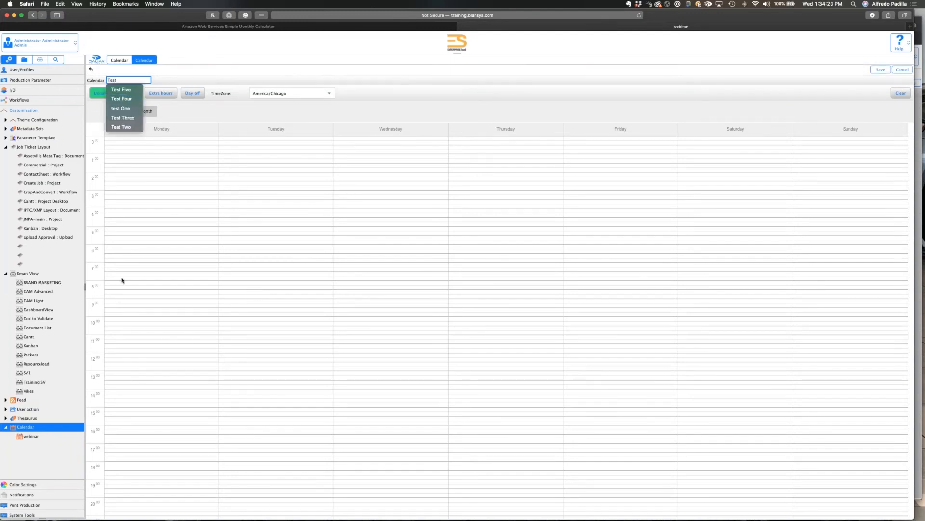
Set Monday's usual working hours in the Test calendar to 08:00–18:00.
left_click(141, 267)
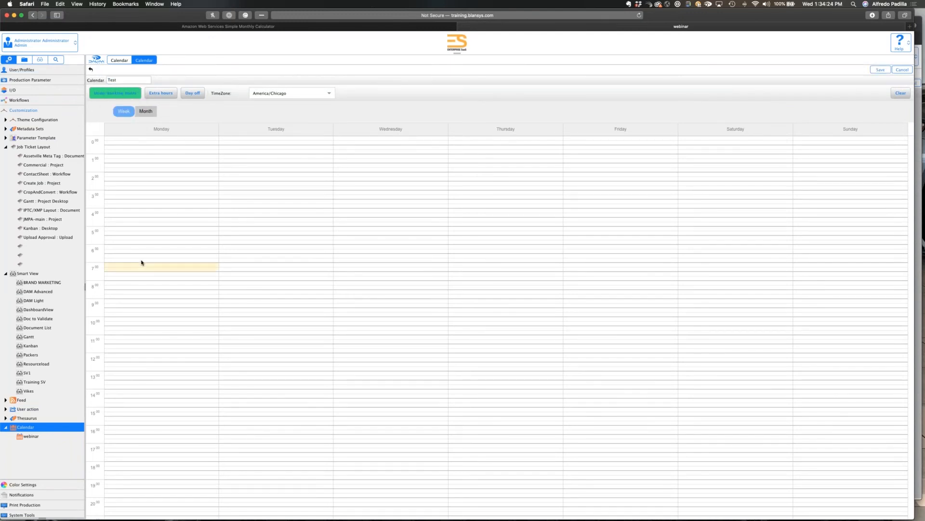
left_click(153, 287)
left_click_drag(153, 287, 158, 463)
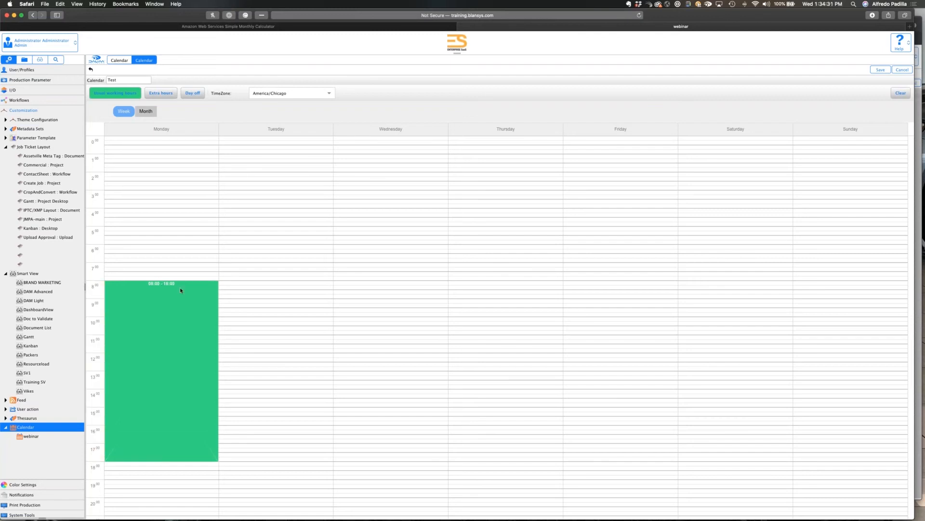
left_click_drag(166, 460, 165, 463)
left_click(169, 405)
Copy Monday's working hours to Tuesday, Wednesday, Thursday and Friday in the weekly schedule.
left_click(231, 281)
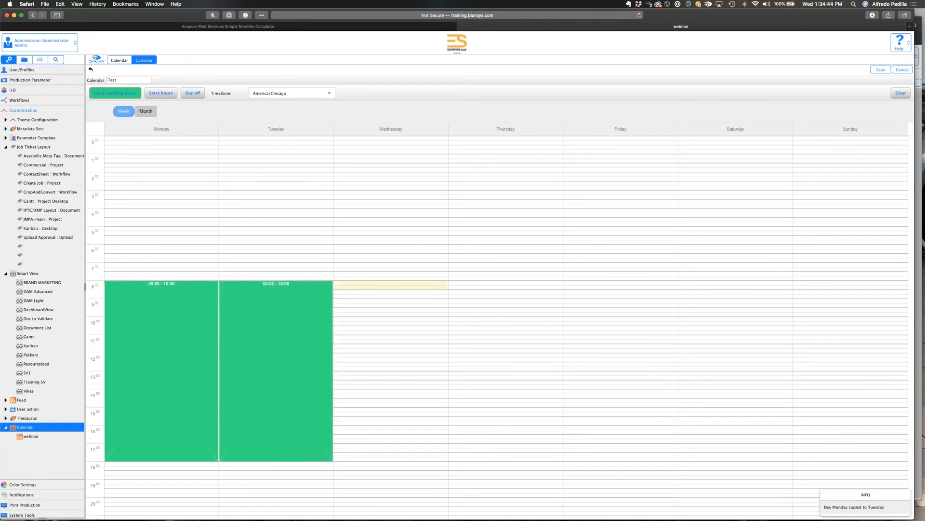
left_click(350, 287)
left_click(458, 283)
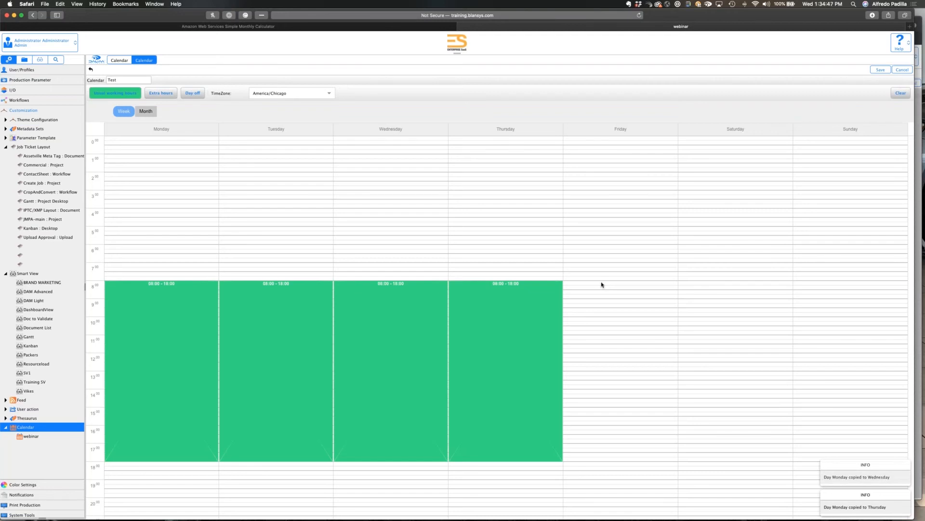
left_click(602, 284)
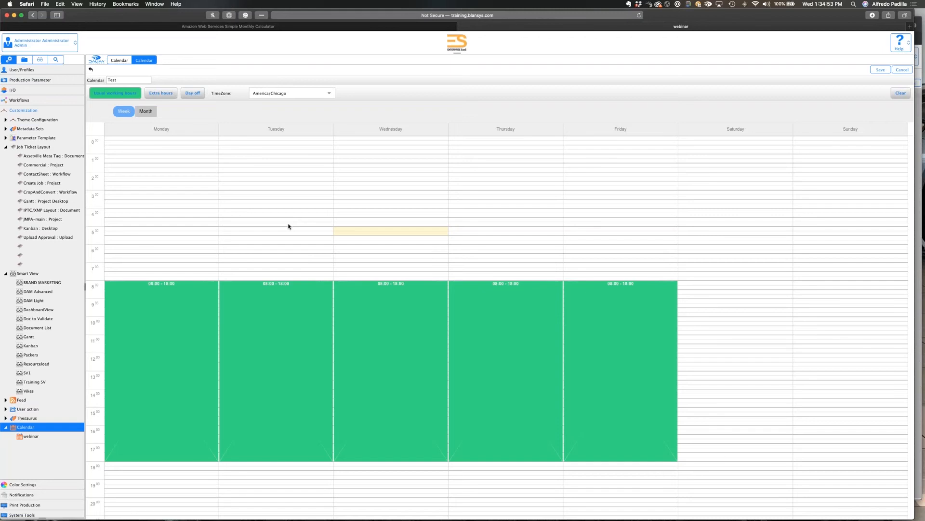
scroll(289, 226, "down", 5)
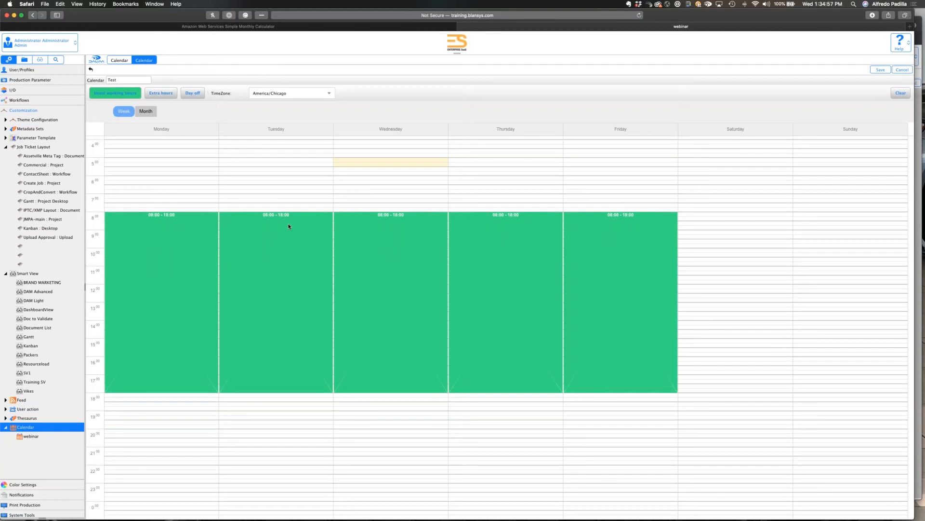
left_click(130, 112)
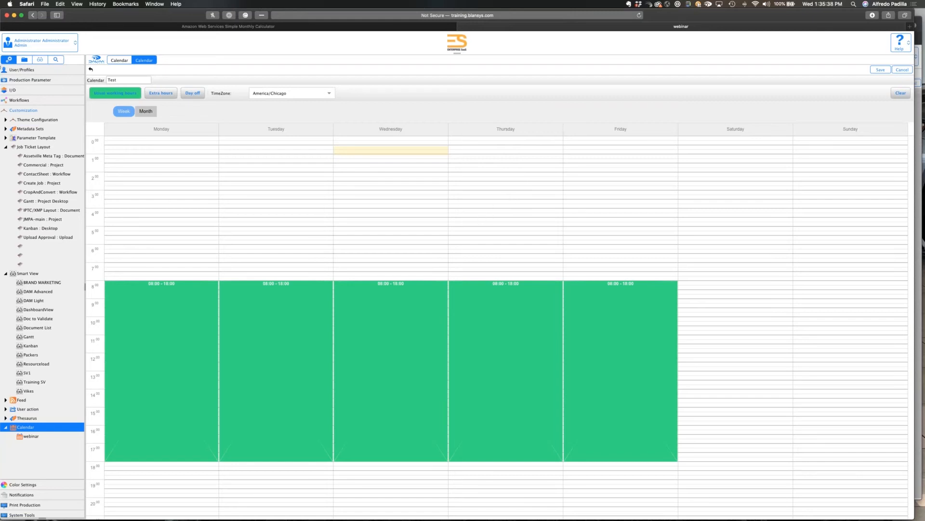
Discard the unsaved Test calendar and select webinar as the calendar in the Webinar customer's settings.
left_click(19, 71)
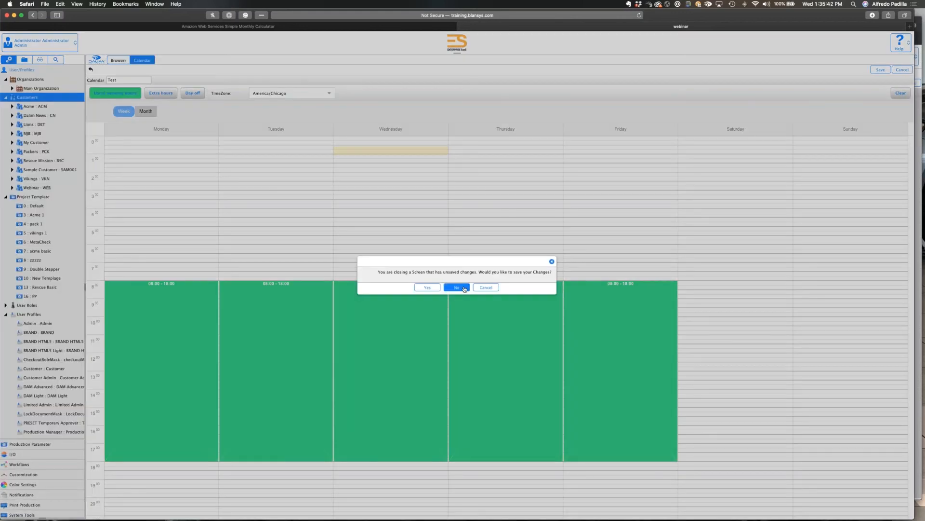
left_click(465, 289)
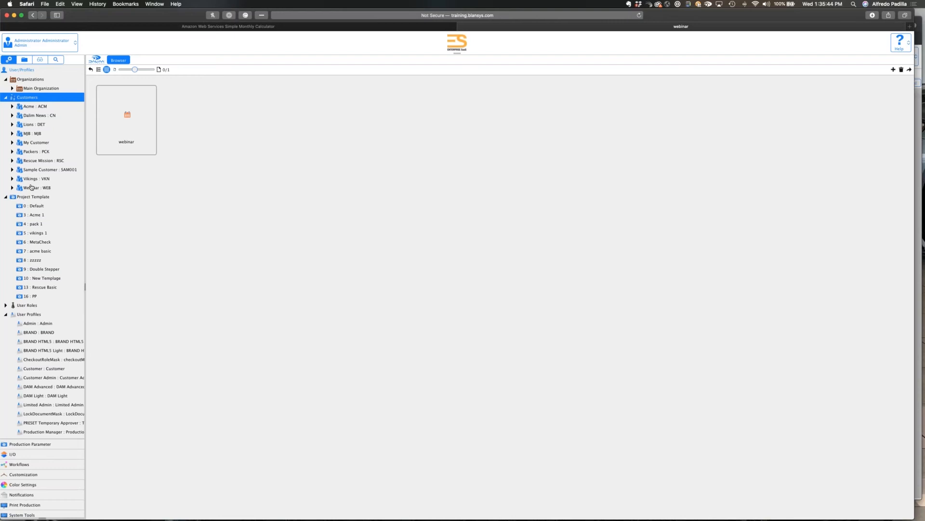
left_click(31, 187)
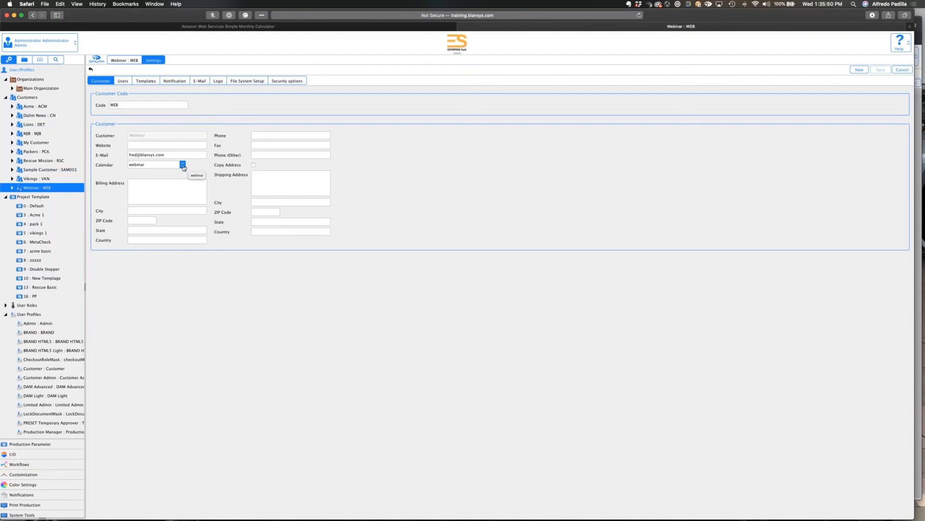
left_click(183, 164)
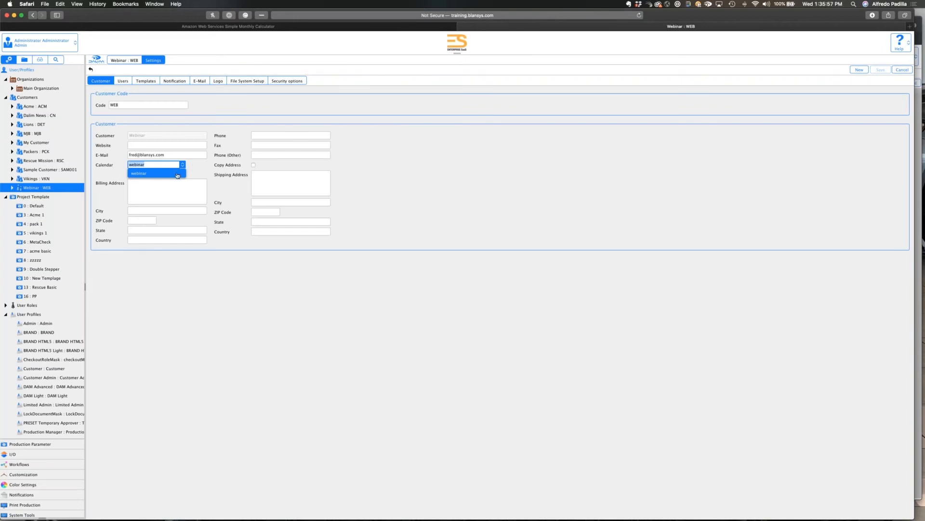
left_click(178, 174)
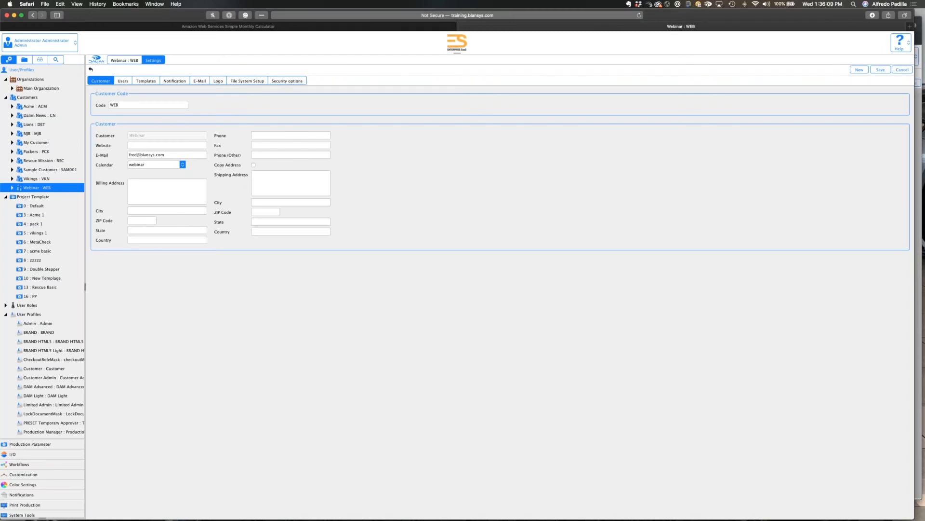
Leave the customer settings and open the calendar of the Design Two user from the Webinar customer's users and groups.
left_click(12, 88)
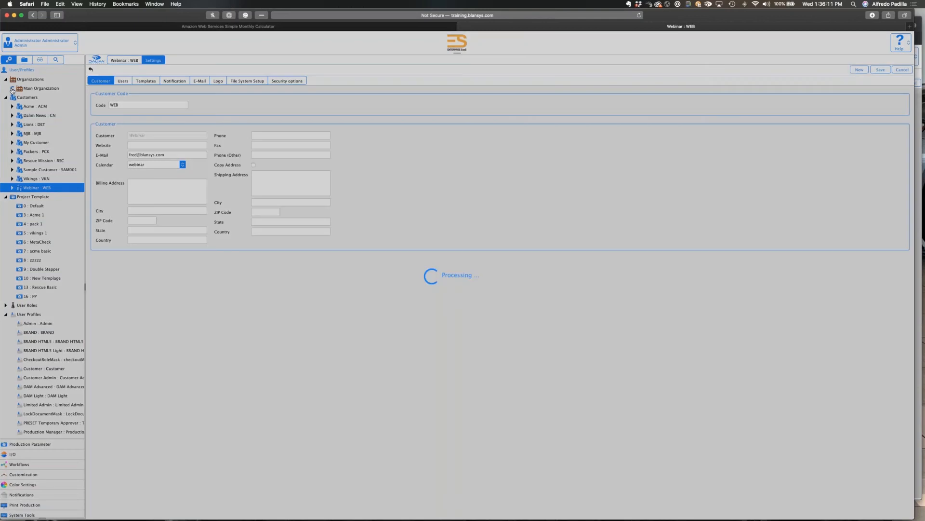
left_click(18, 106)
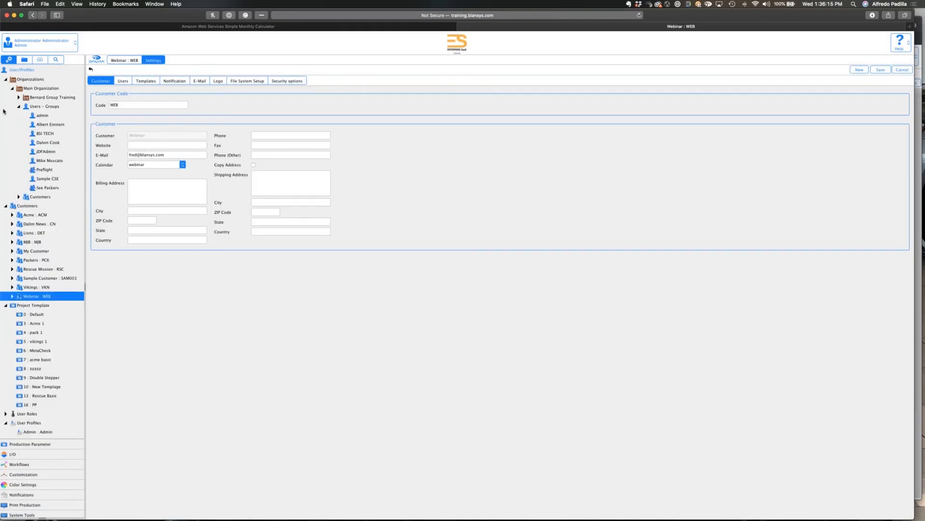
left_click(12, 88)
left_click(12, 187)
left_click(19, 196)
left_click(38, 224)
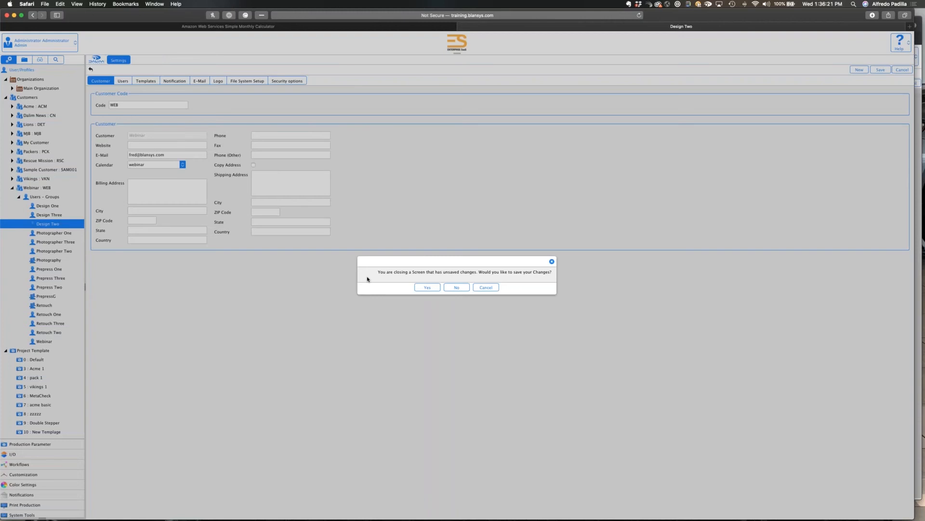
left_click(442, 280)
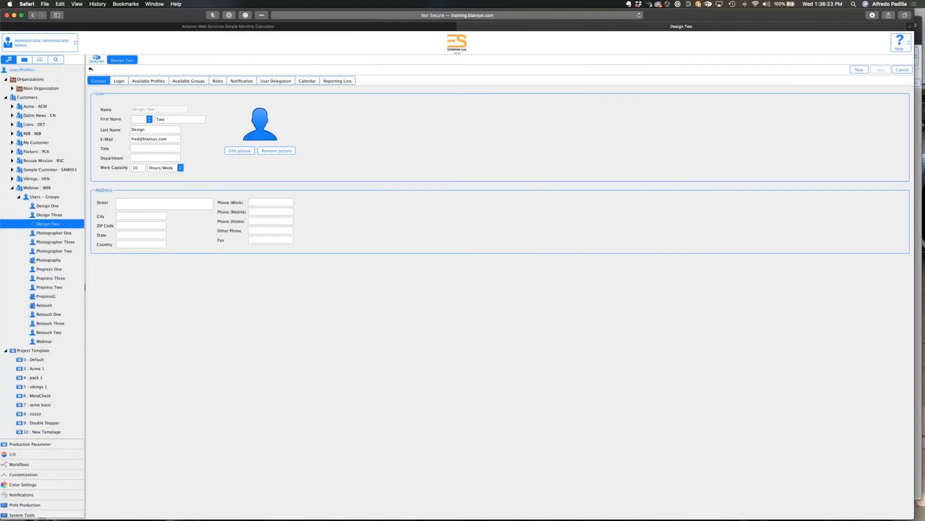
left_click(307, 81)
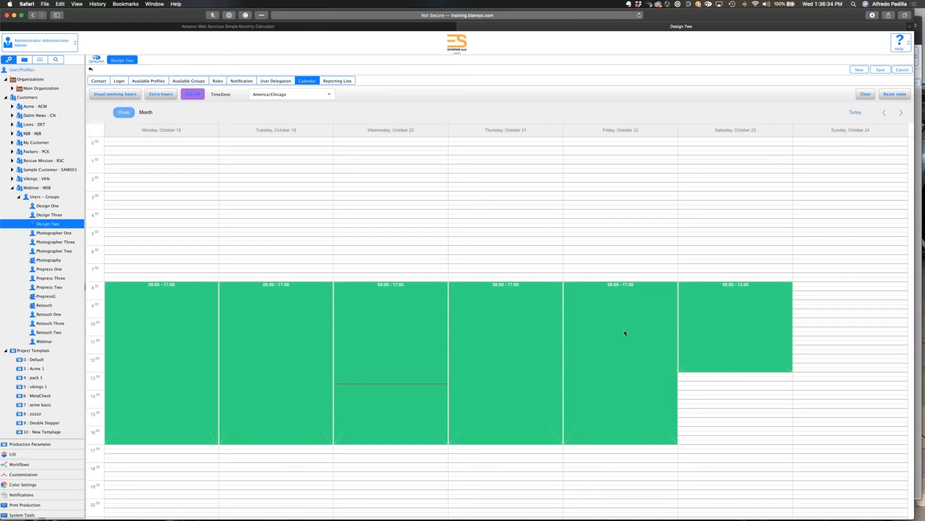
left_click(194, 95)
left_click(194, 95)
left_click_drag(620, 385, 621, 419)
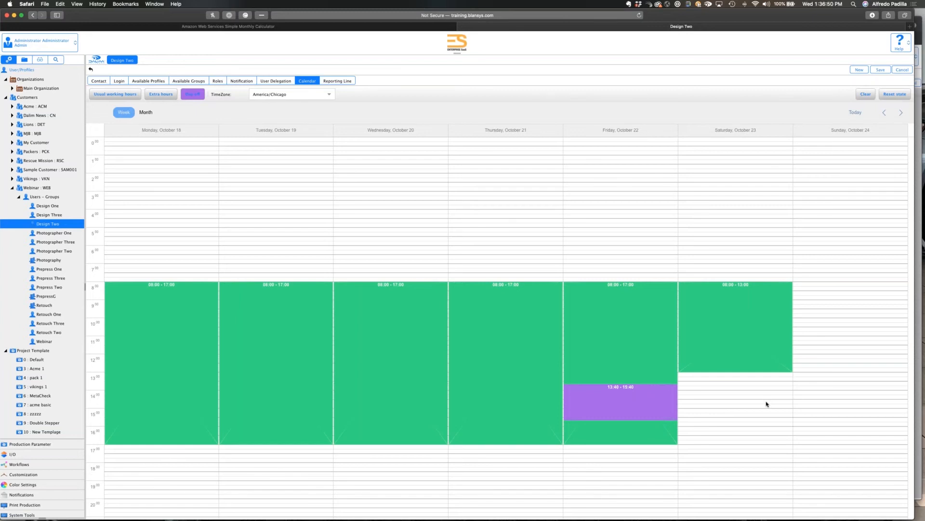
left_click(161, 94)
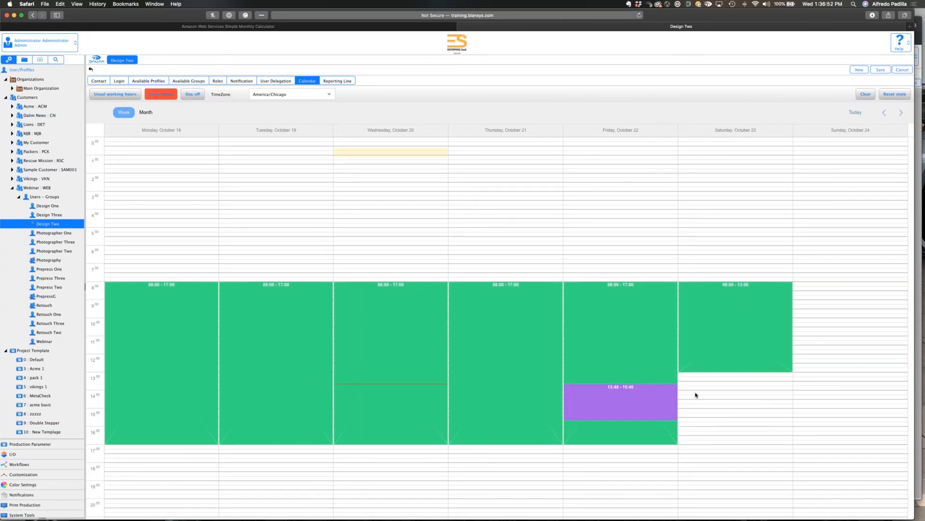
left_click_drag(701, 382, 703, 438)
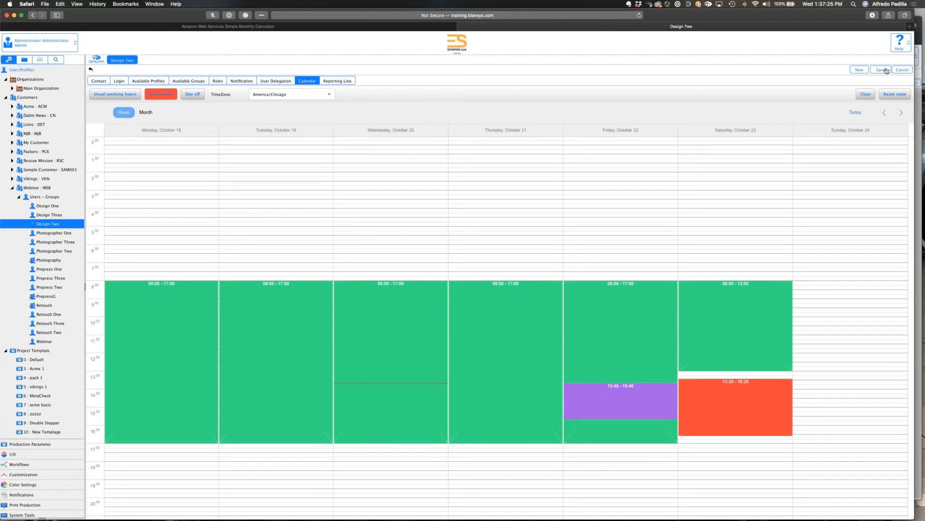
left_click(881, 69)
Open the webinar calendar from the customization settings to review its weekly working hours.
scroll(43, 391, "down", 5)
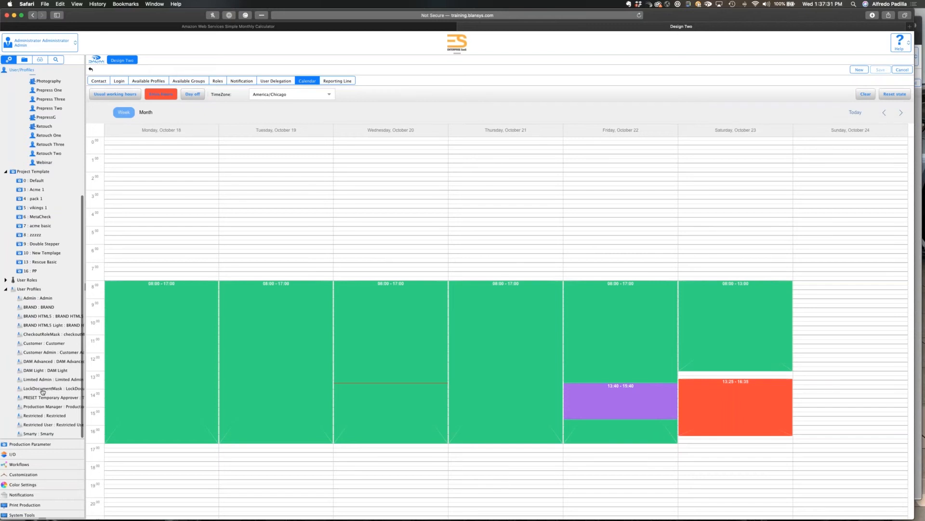
left_click(23, 475)
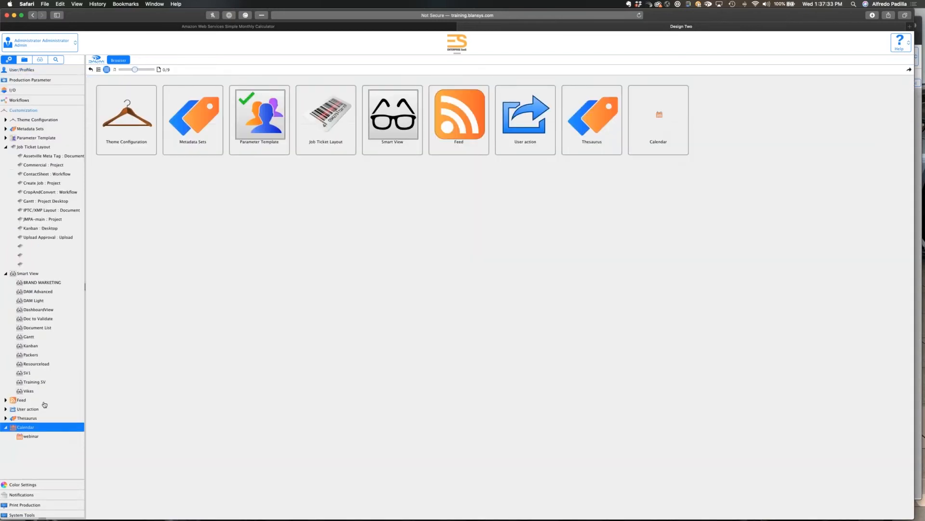
left_click(38, 435)
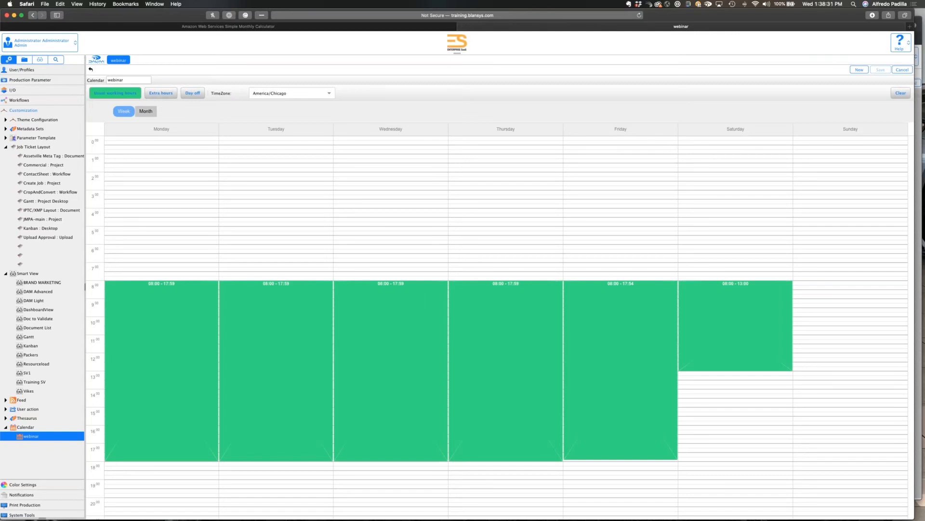
Leave the webinar calendar, switch to the Enterprise Suite session in Chrome and open the Gantt smart view.
left_click(25, 60)
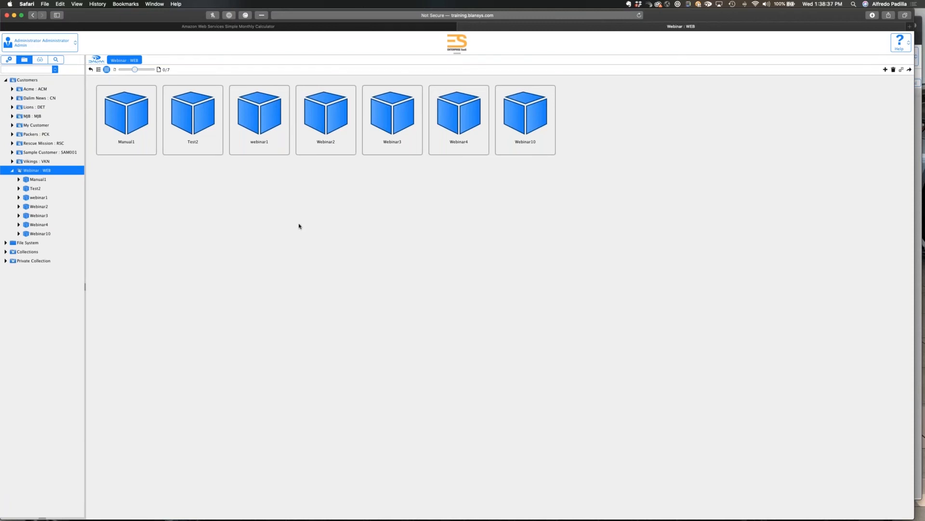
key("super+Tab")
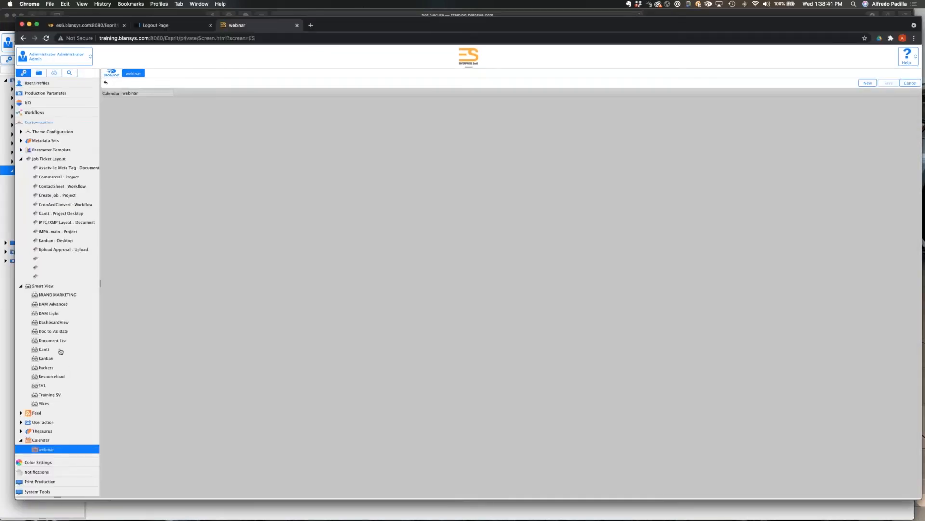
left_click(60, 351)
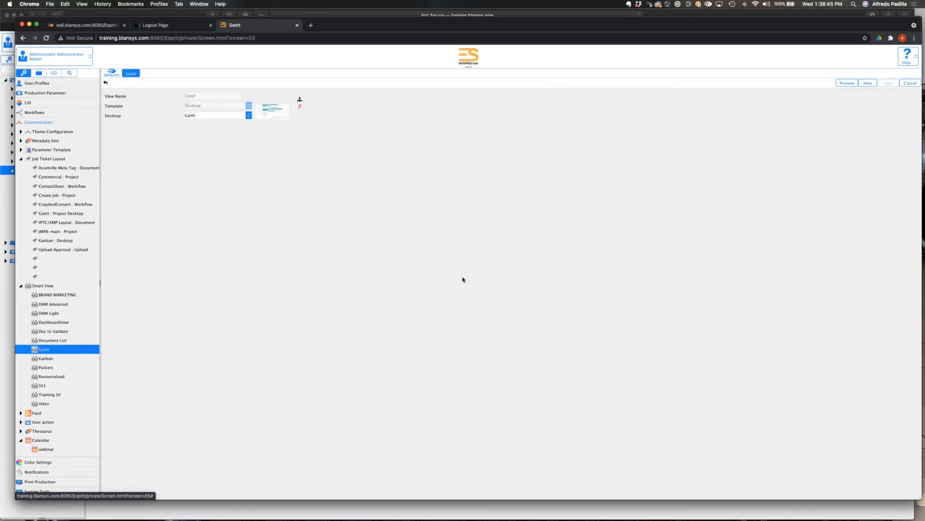
left_click(56, 74)
left_click(50, 138)
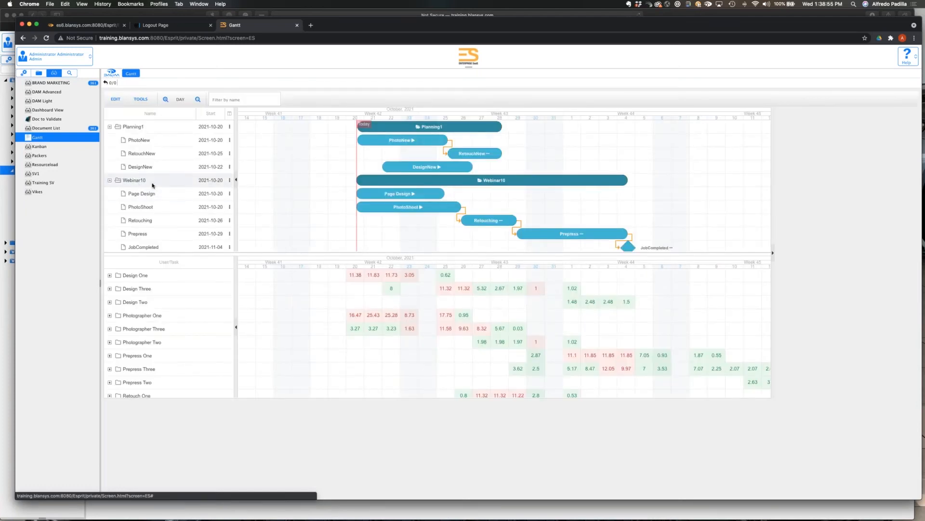
Select the Webinar10 project in the Gantt chart and examine its properties and task schedule.
scroll(152, 185, "down", 2)
scroll(153, 185, "down", 1)
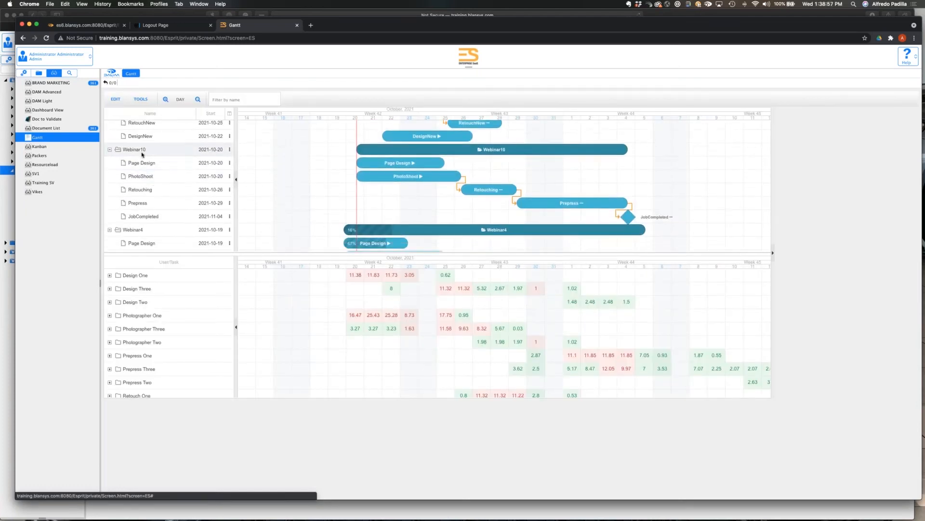
left_click(142, 153)
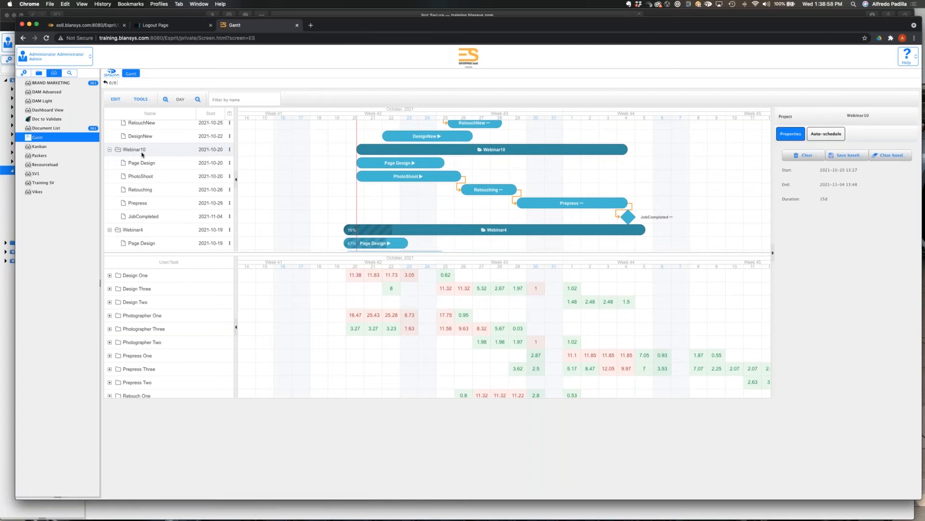
scroll(317, 199, "up", 2)
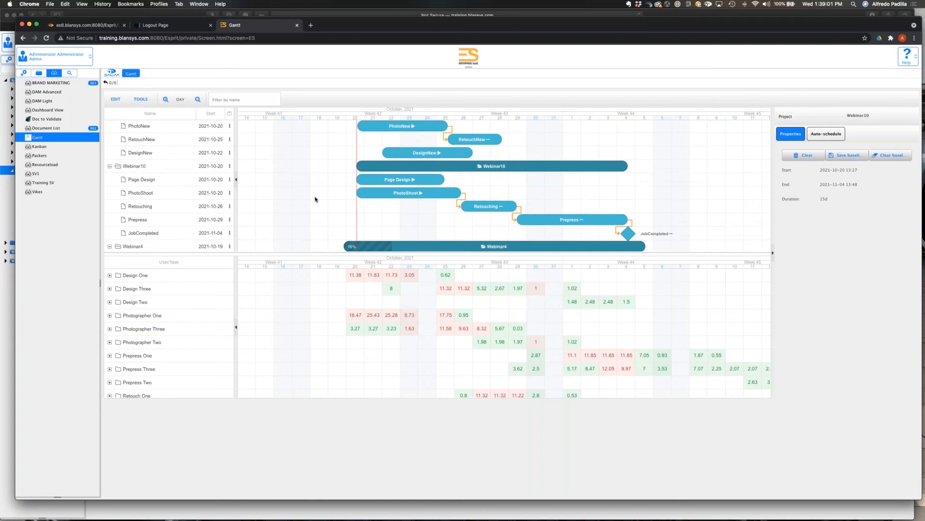
scroll(315, 199, "down", 2)
scroll(315, 199, "up", 1)
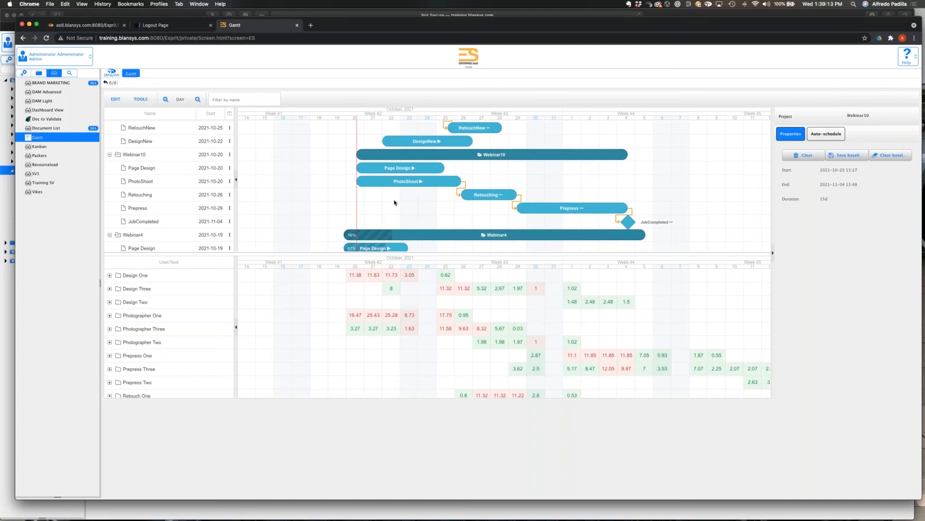
Switch to the Enterprise Suite session in Safari and open the PhotoShoot folder in the Webinar10 project's documents.
key("super+Tab")
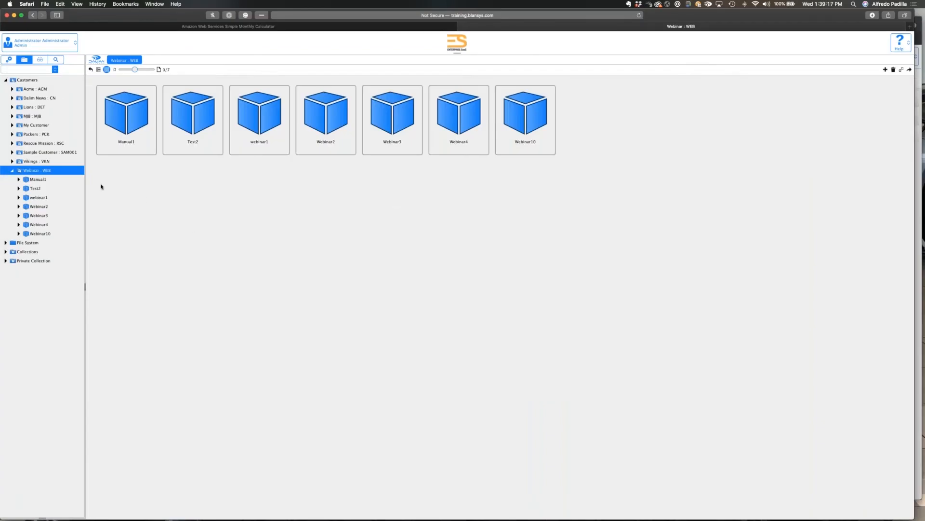
left_click(51, 234)
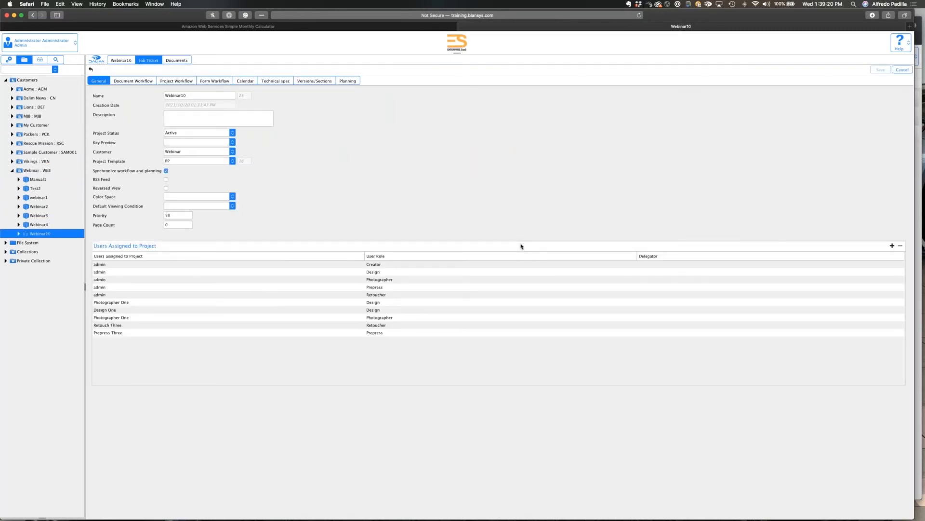
left_click(174, 62)
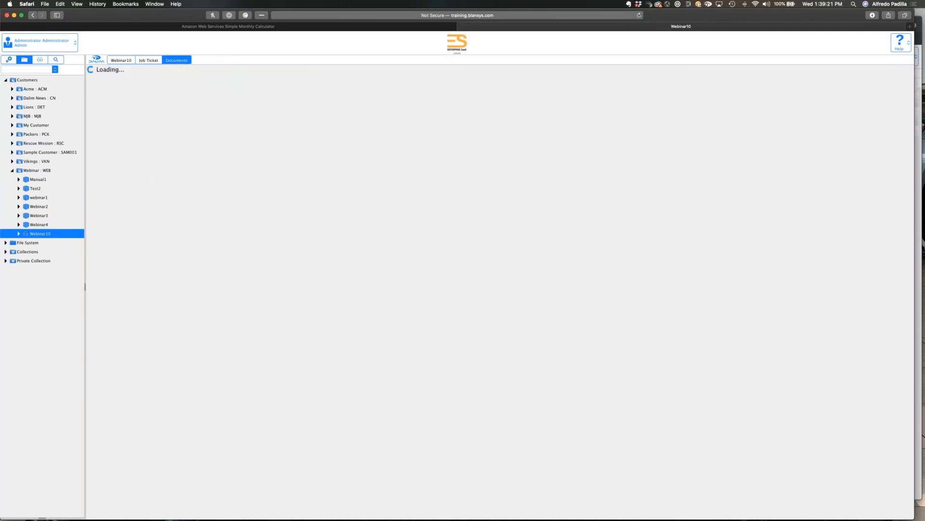
double_click(111, 154)
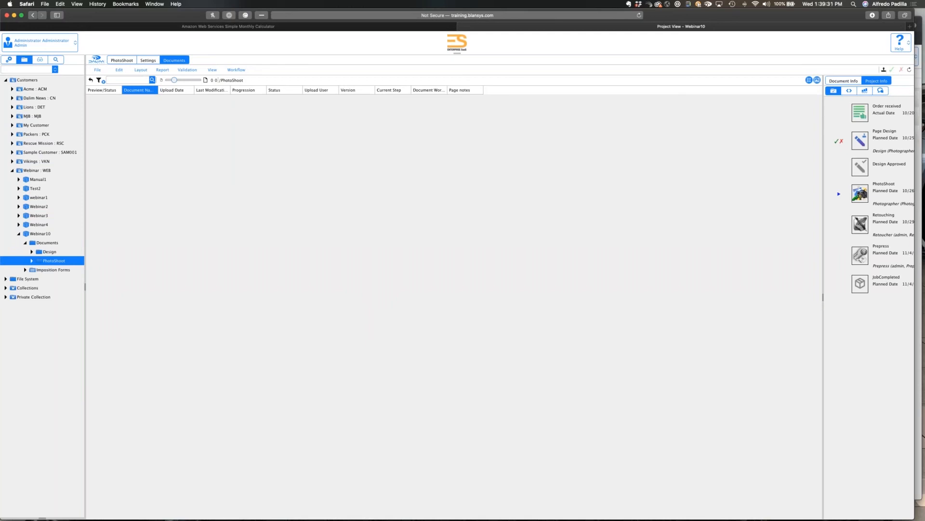
Upload the seven images from DSC_0237.jpeg to DSC_0536.jpeg in the Planning Webinar folder of Finder to Webinar10's PhotoShoot folder.
key("super+Tab")
key("super+Tab")
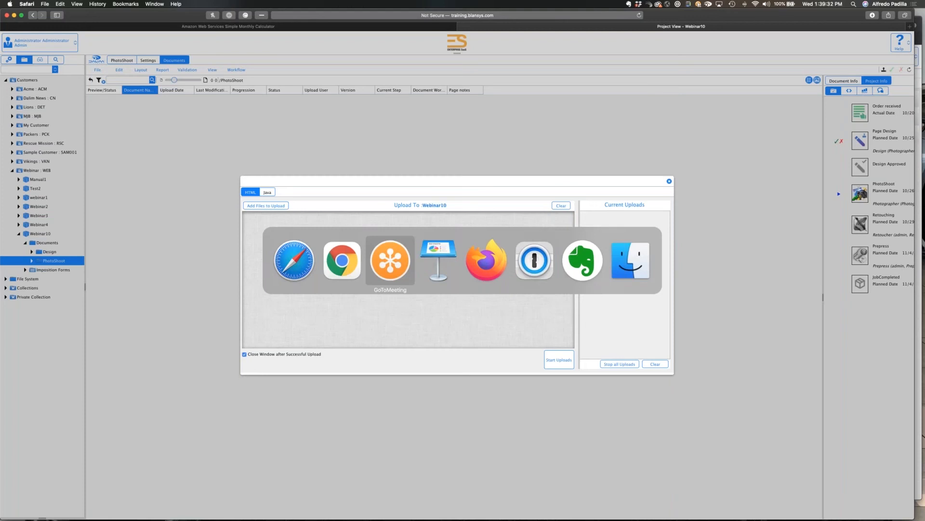
key("super+Tab")
key("super+Tab")
key("super+Tab")
key("super+Tab")
key("super+Tab")
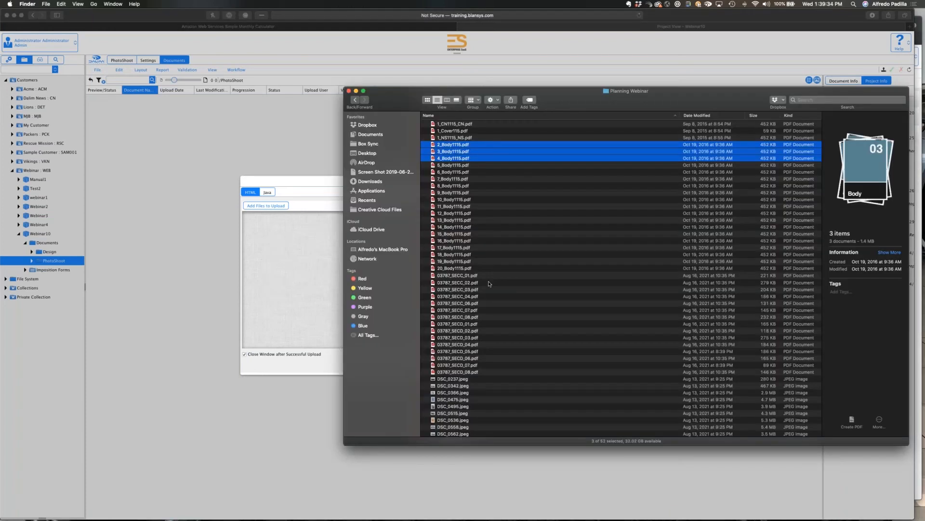
scroll(477, 313, "down", 2)
left_click(461, 337)
left_click(458, 378, "shift")
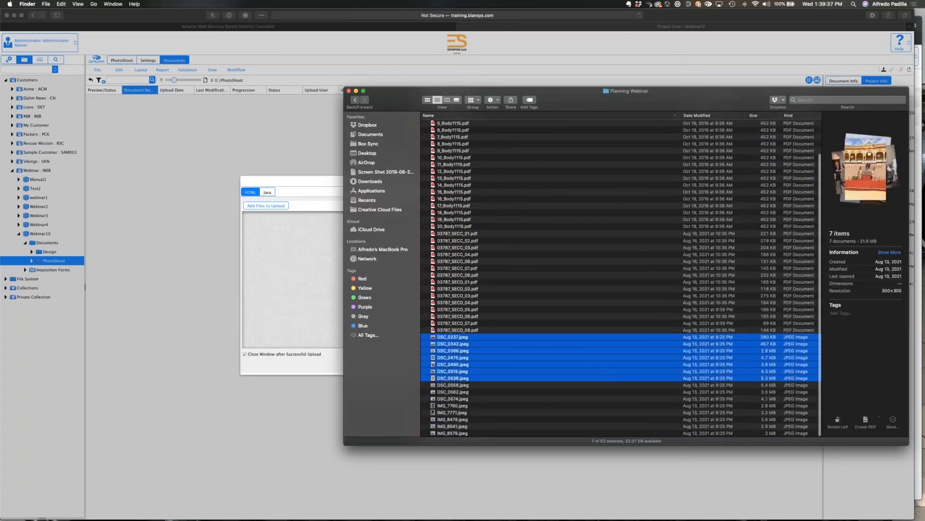
left_click_drag(454, 378, 294, 284)
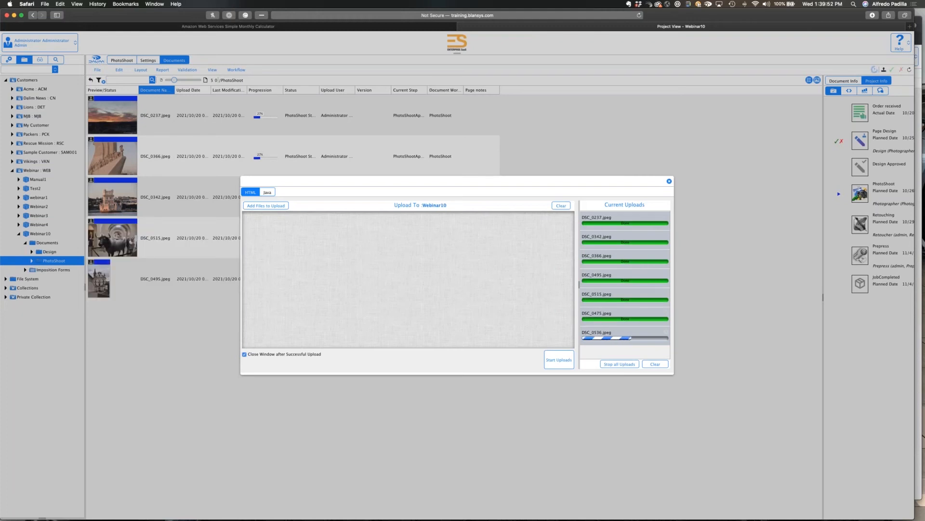
Switch to Chrome and reload the Gantt smart view to check the Webinar10 tasks.
key("super+Tab")
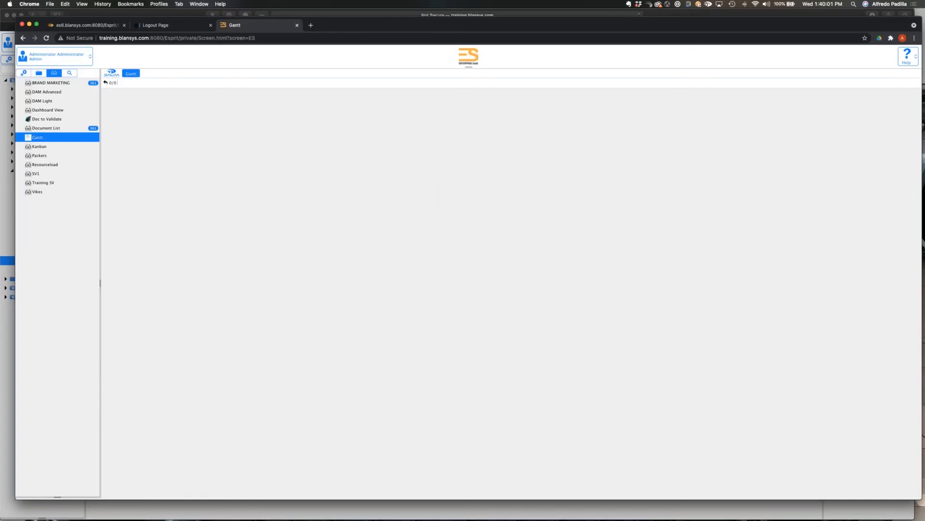
left_click(37, 137)
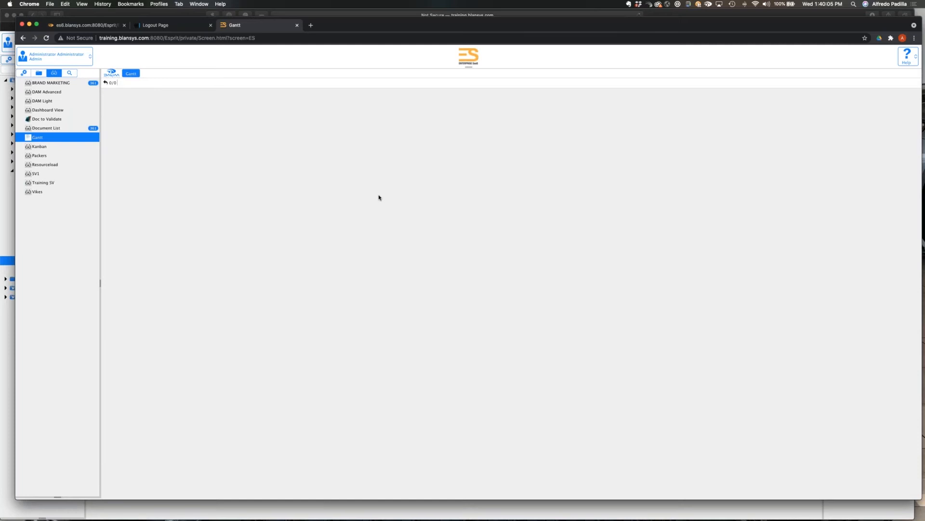
left_click(67, 139)
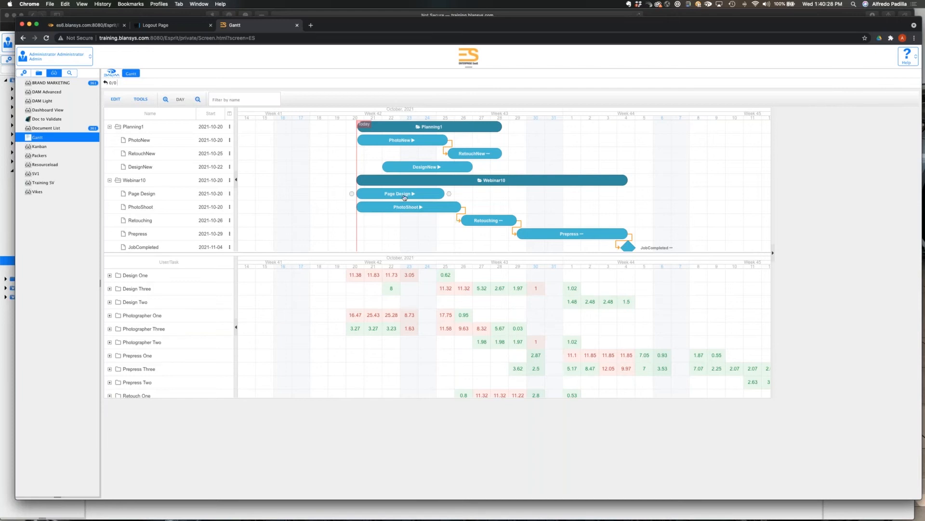
Back in Safari, review the workflow of DSC_0237.jpeg, close it, and approve the photo shoot for DSC_0237, DSC_0366 and DSC_0342.
key("super+Tab")
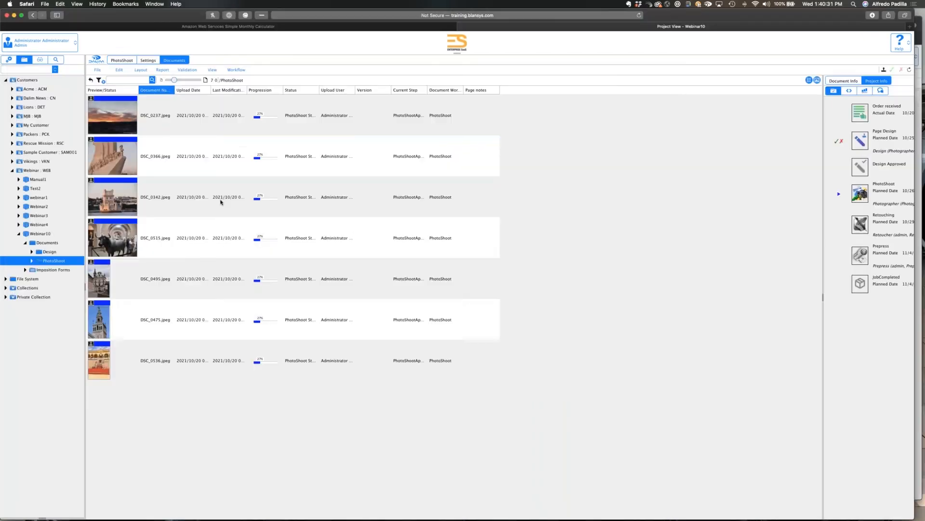
left_click(193, 120)
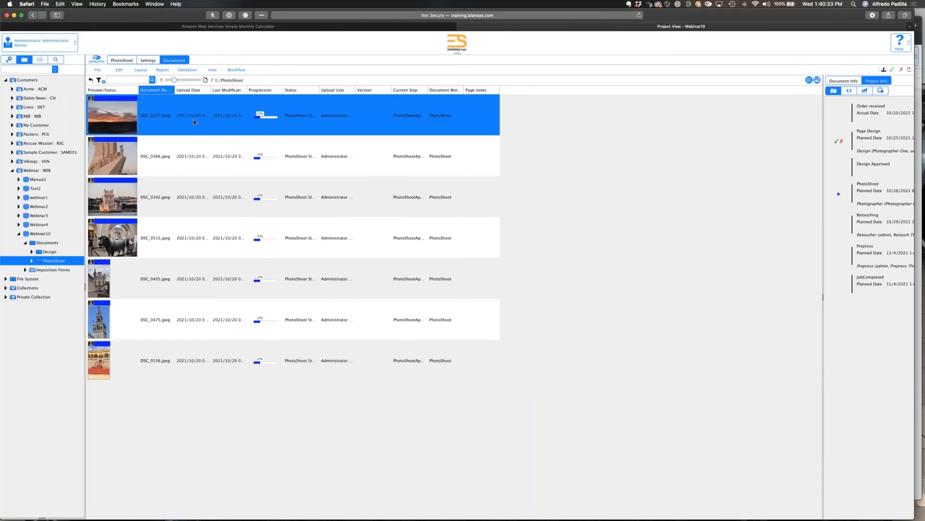
double_click(193, 120)
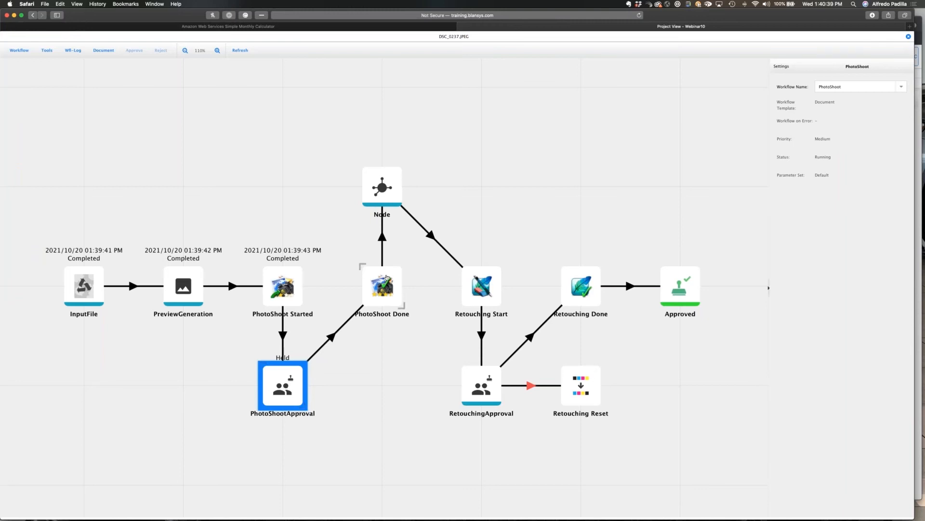
left_click(908, 38)
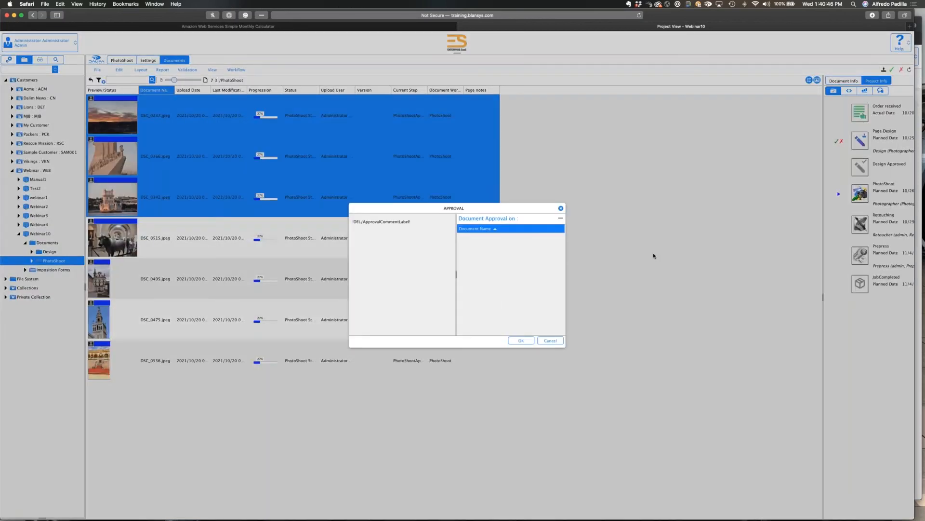
key("Escape")
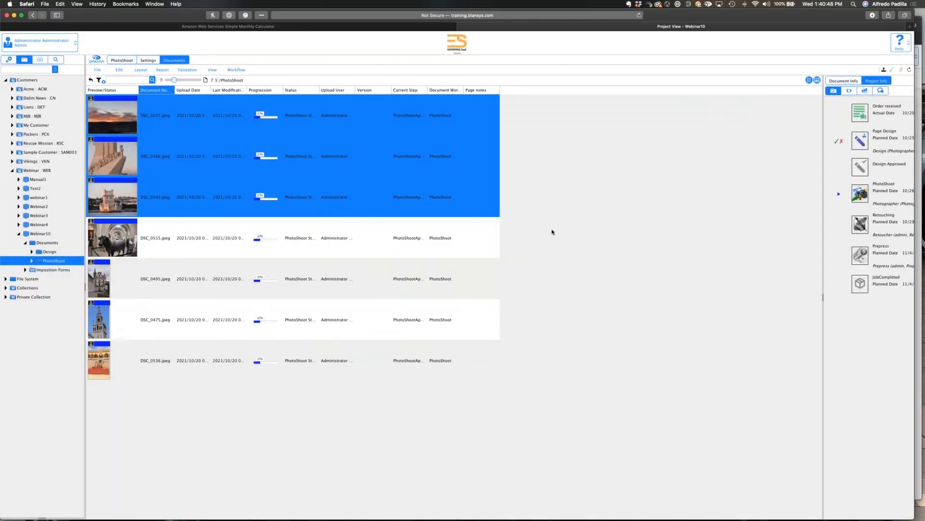
Switch to the Gantt chart in Chrome and refresh it to check the PhotoShoot task's progress.
key("super+Tab")
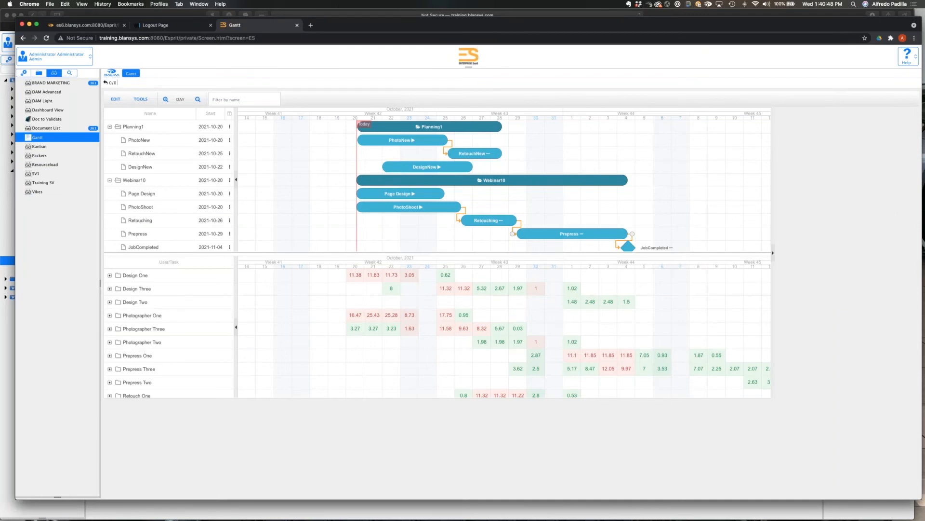
left_click(122, 100)
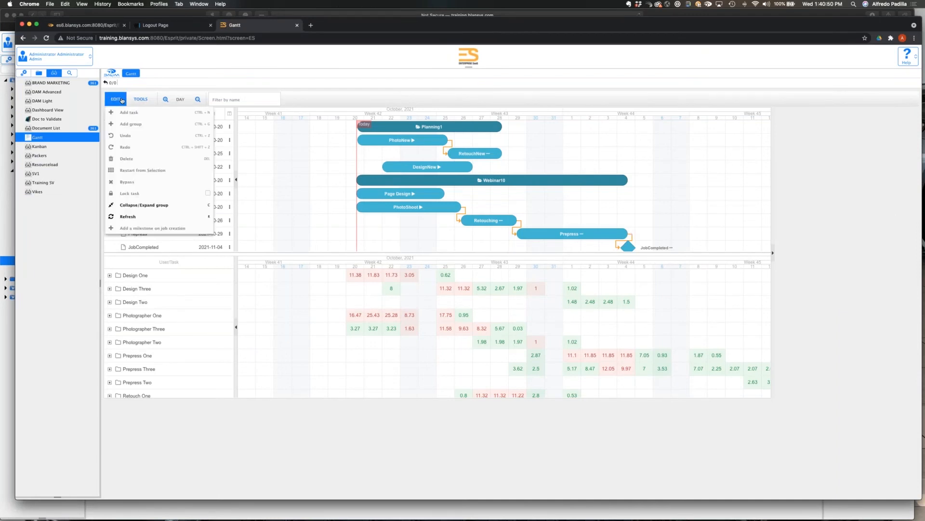
left_click(126, 217)
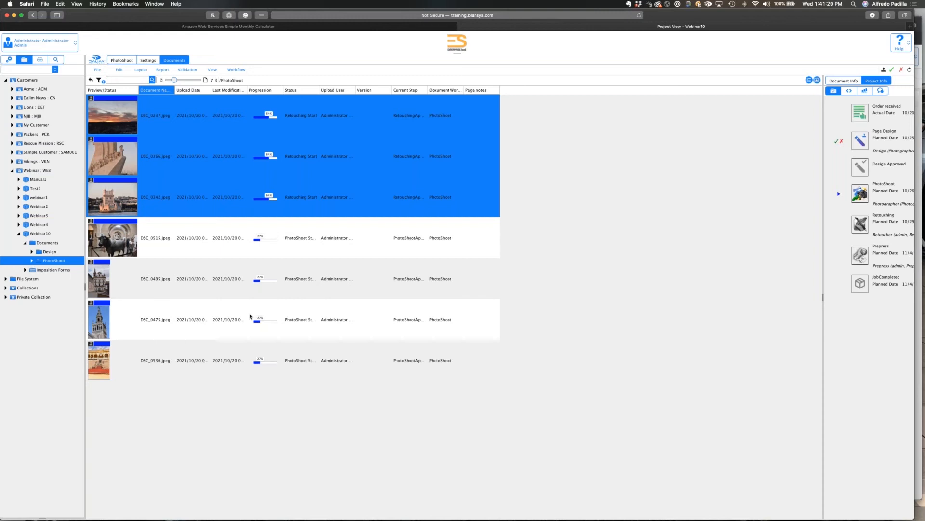
Approve the photo shoot for DSC_0515, DSC_0495, DSC_0475 and DSC_0536 in Safari, and refresh the Gantt chart in Chrome.
left_click(202, 247)
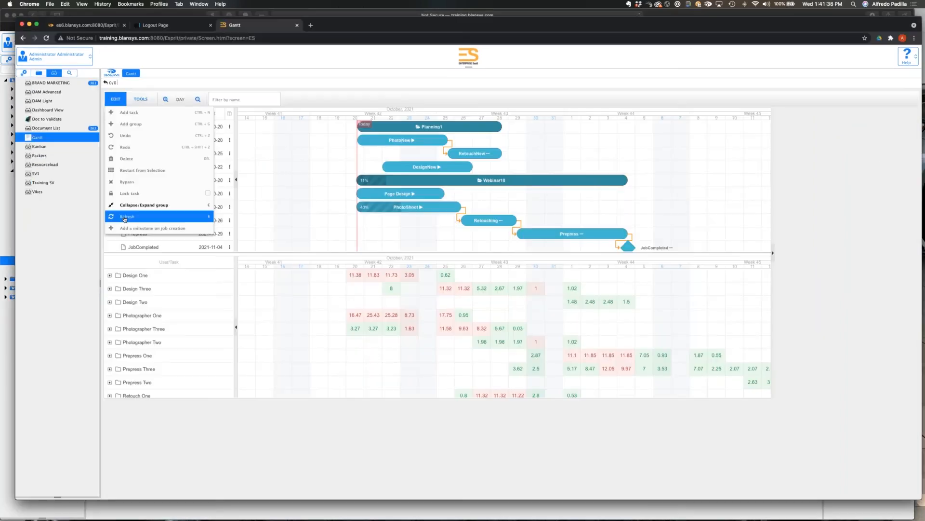
left_click(124, 219)
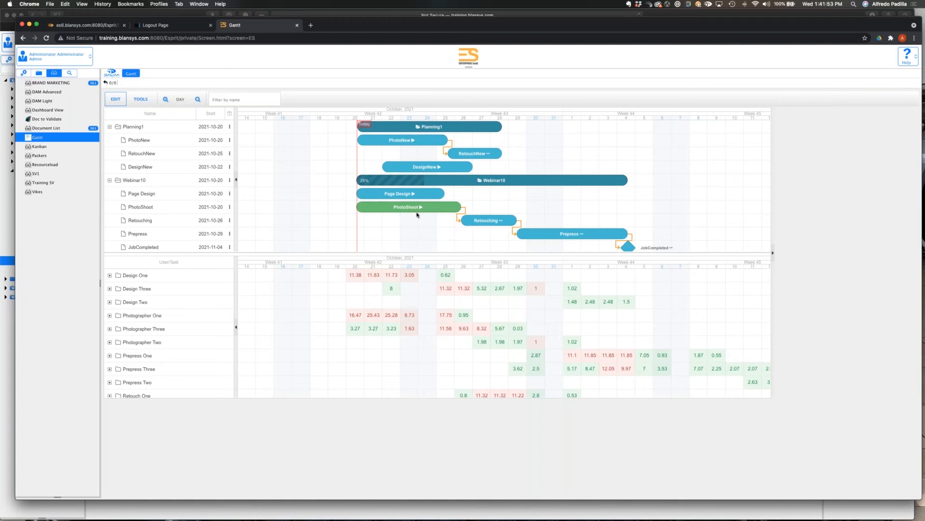
Return to Safari and upload DSC_0574.jpeg, IMG_7760.jpeg and IMG_7771.jpeg from Finder to the PhotoShoot folder.
key("super+Tab")
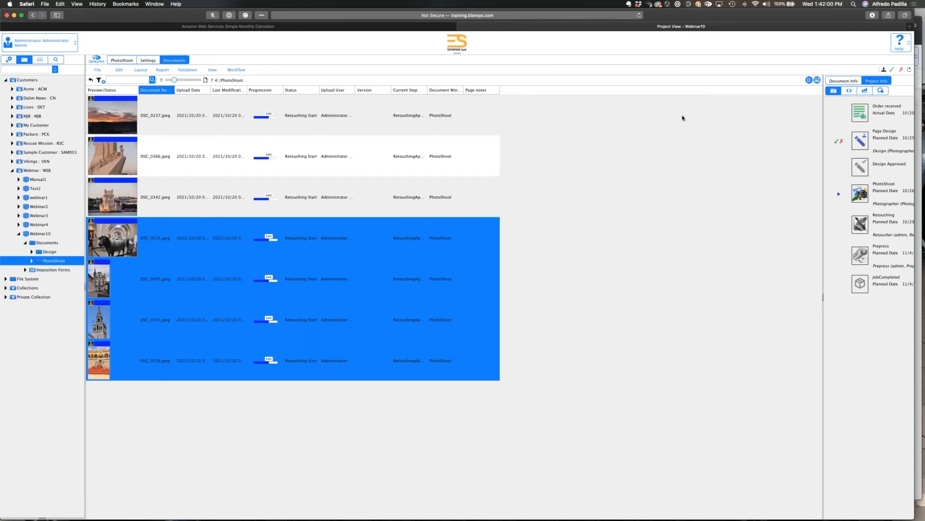
key("super+Tab")
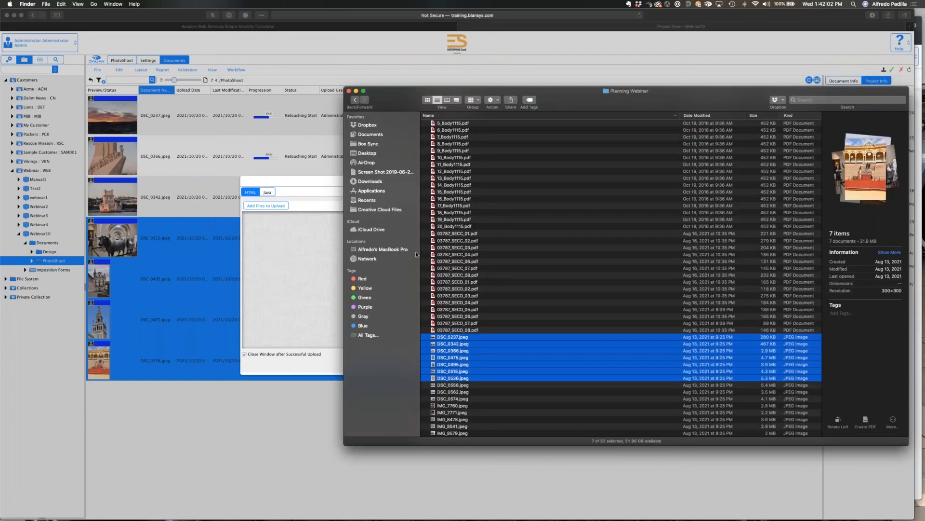
left_click_drag(482, 400, 424, 269)
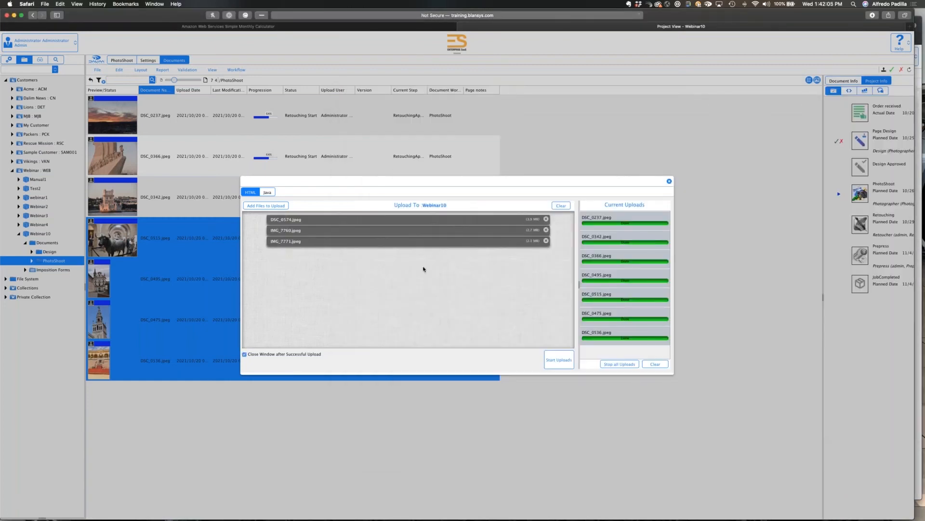
left_click(562, 359)
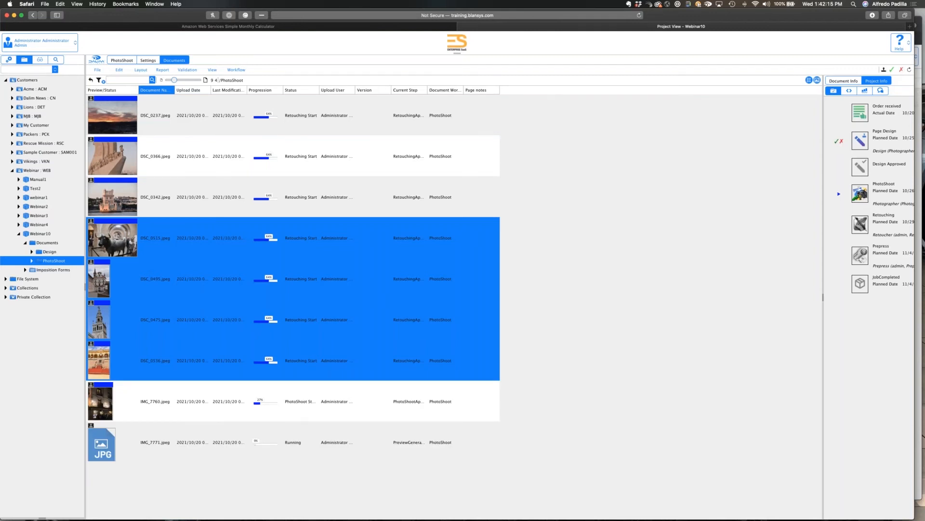
Go back to the Gantt chart in Chrome and recheck the PhotoShoot progress with the additional images included.
key("super+Tab")
key("super+Tab")
key("super+Tab")
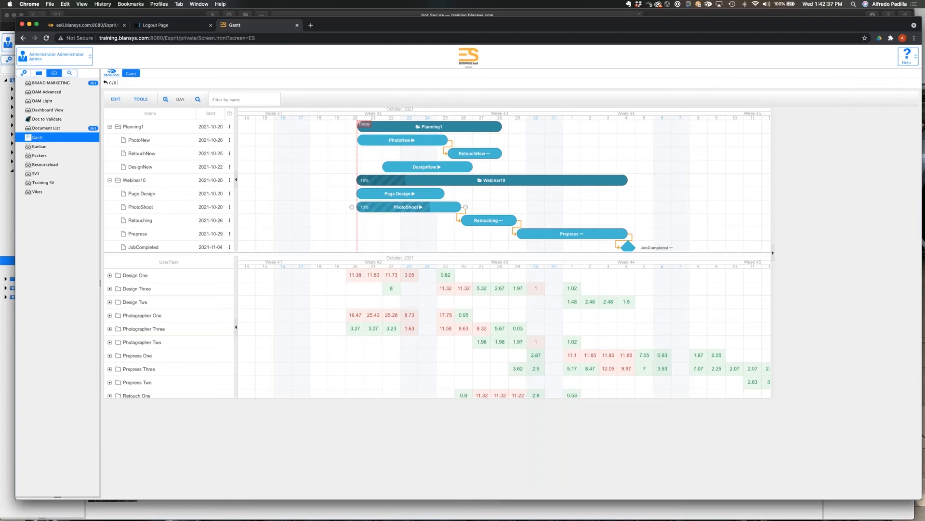
Switch to Safari and select IMG_7760, IMG_7771 and the other newly uploaded image in the PhotoShoot folder.
key("super+Tab")
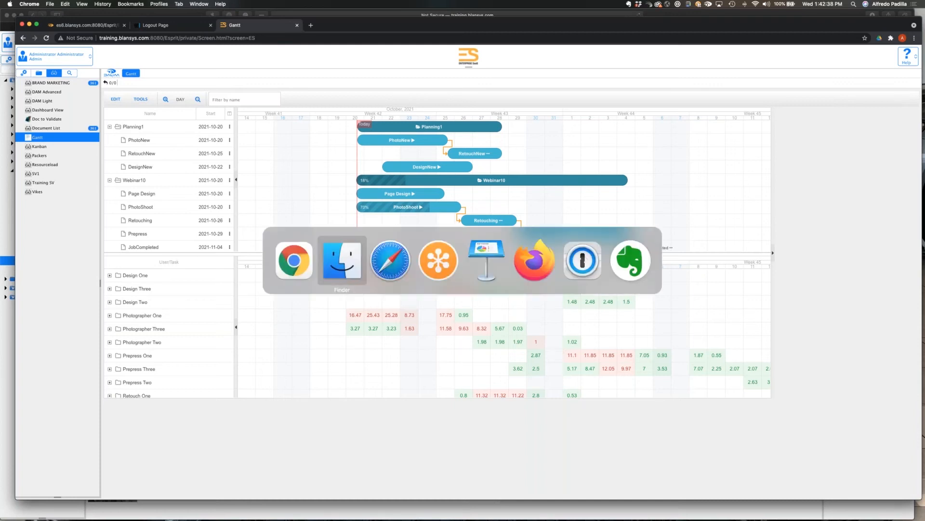
key("super+Tab")
key("super+Tab")
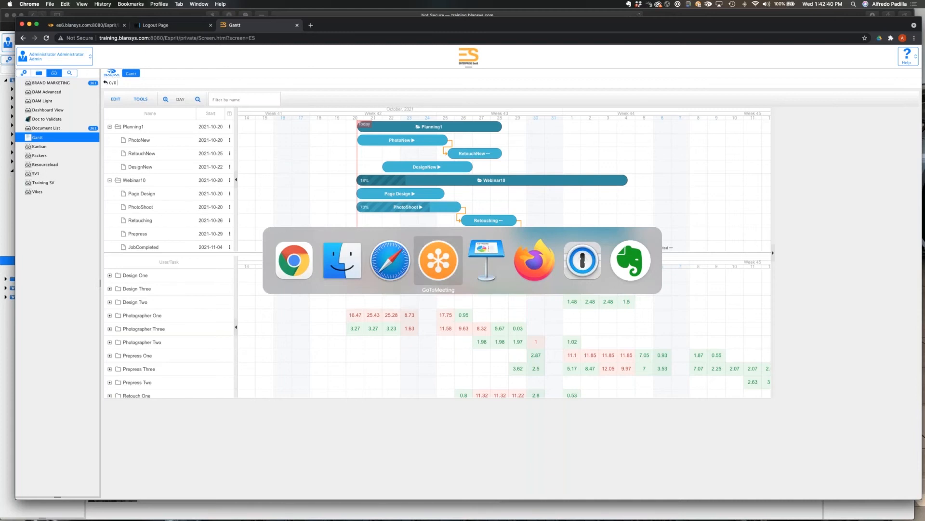
key("super+Tab")
key("super+Tab")
key("super+Tab")
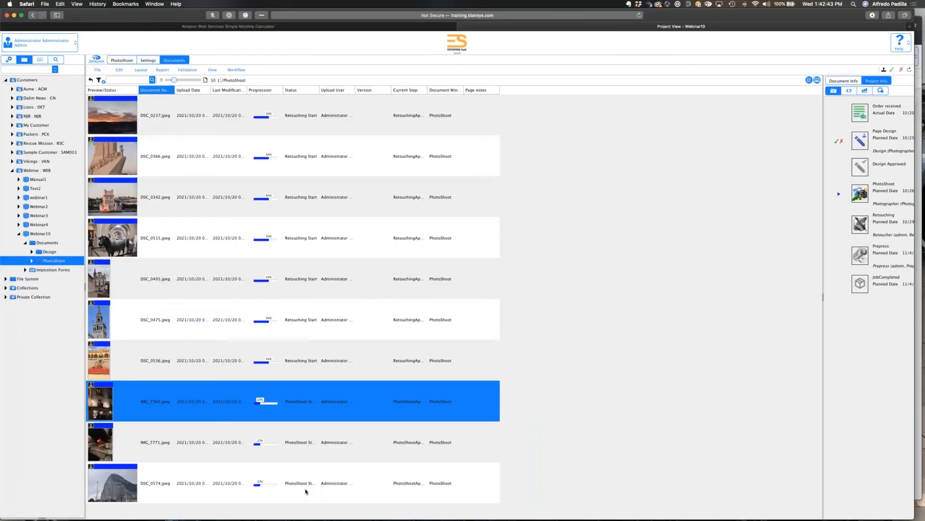
left_click(305, 492, "shift")
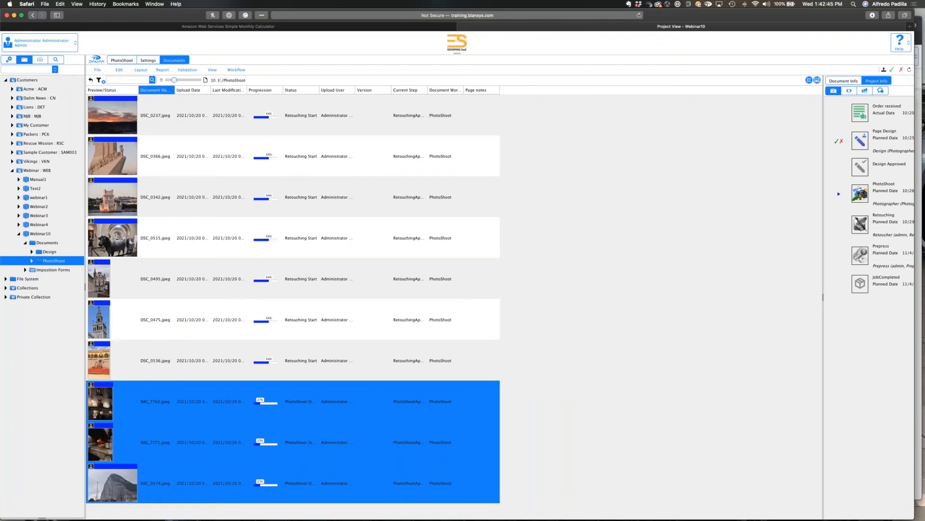
Open Webinar10's Design folder and upload a group of body page PDFs from Finder, including 14_Body1115.pdf.
left_click(49, 251)
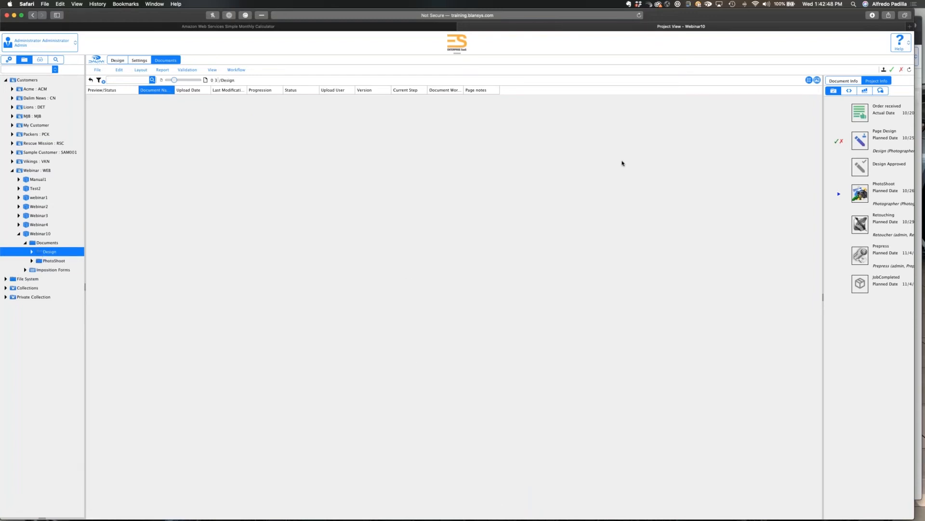
left_click(884, 70)
key("super+Tab")
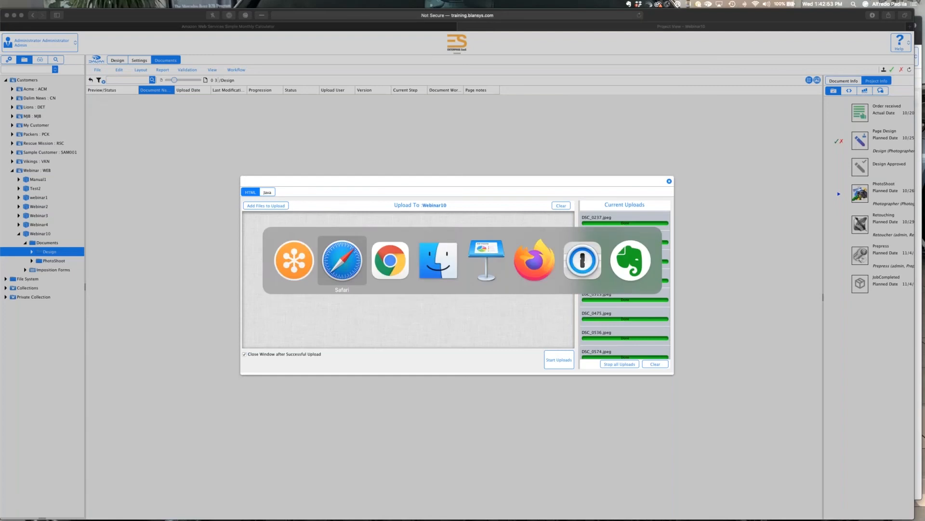
key("super+Tab")
key("super+Tab")
key("super+Tab")
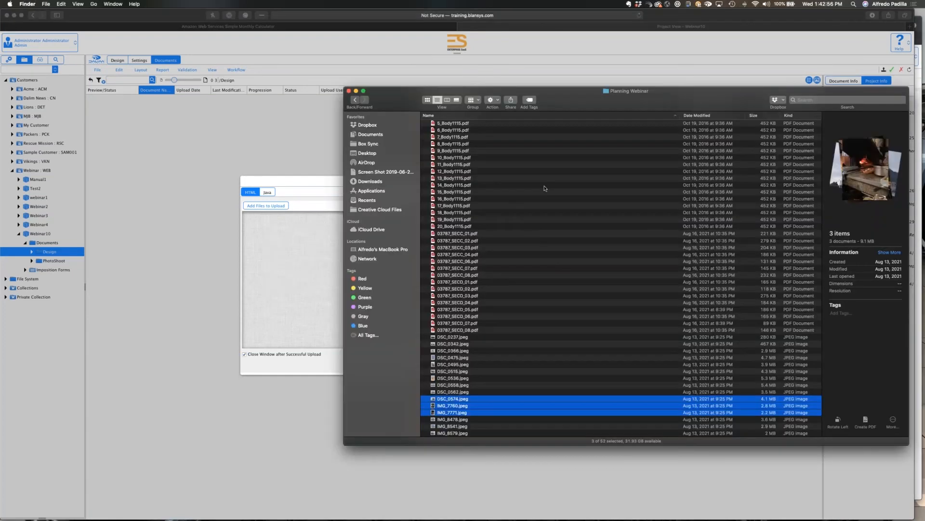
left_click_drag(510, 158, 412, 222)
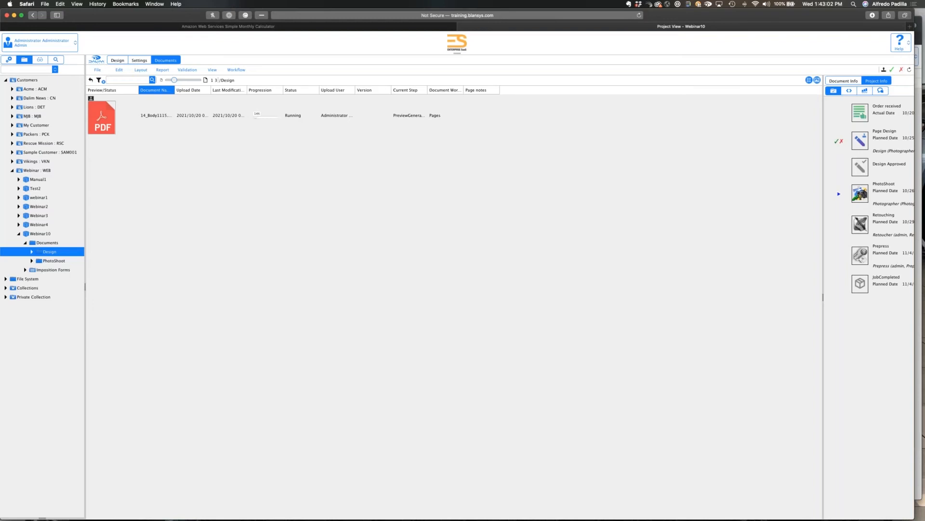
Open the workflow of 14_Body1115.pdf in the Design folder to examine its prepress steps.
left_click(150, 112)
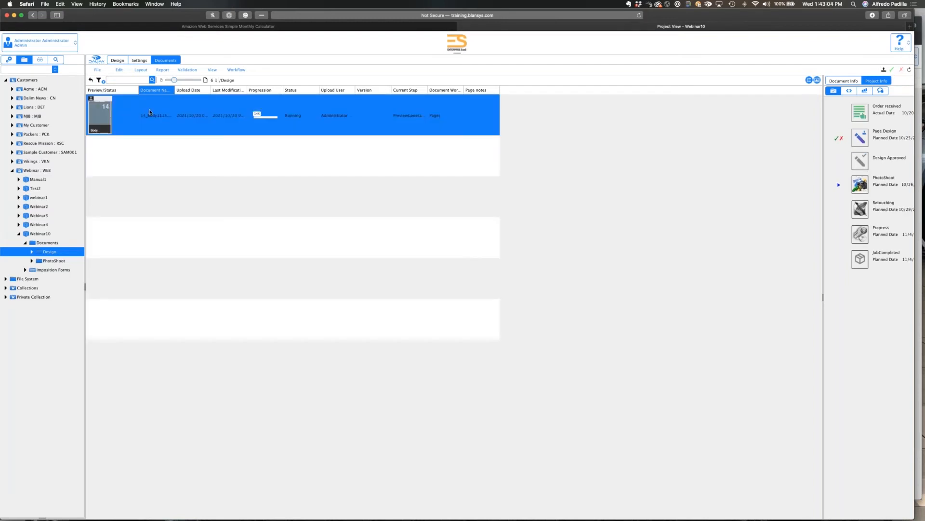
double_click(150, 112)
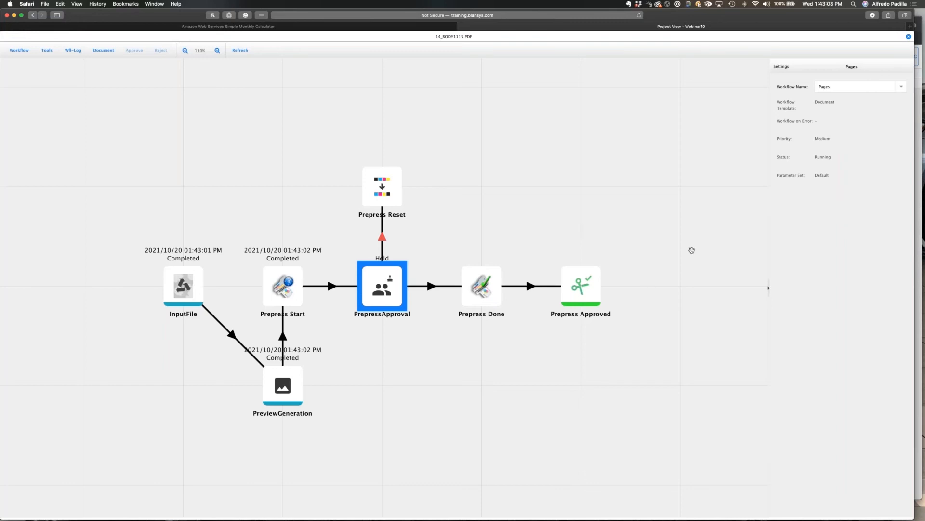
Close the 14_Body1115.pdf workflow, return to the Webinar10 project, and switch to Chrome to compare Webinar10 and Webinar4 progress in the Gantt chart.
left_click(908, 37)
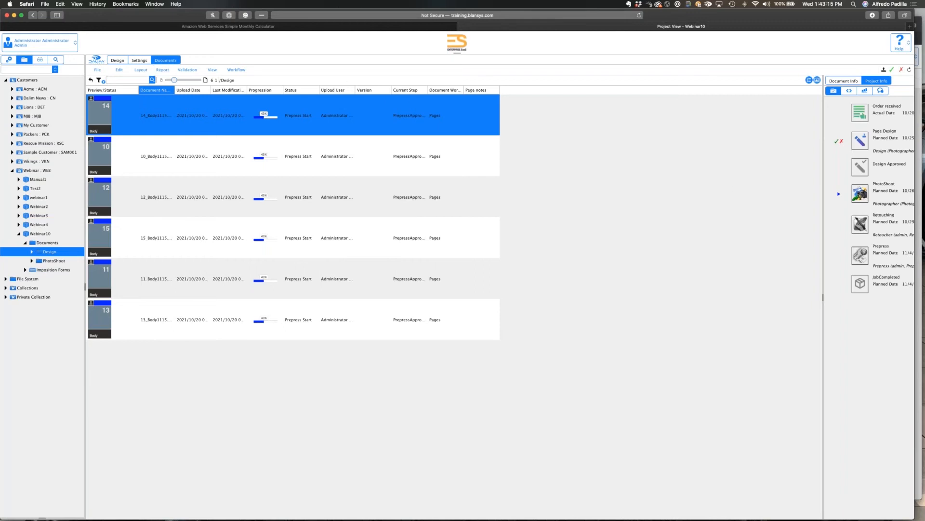
left_click(41, 234)
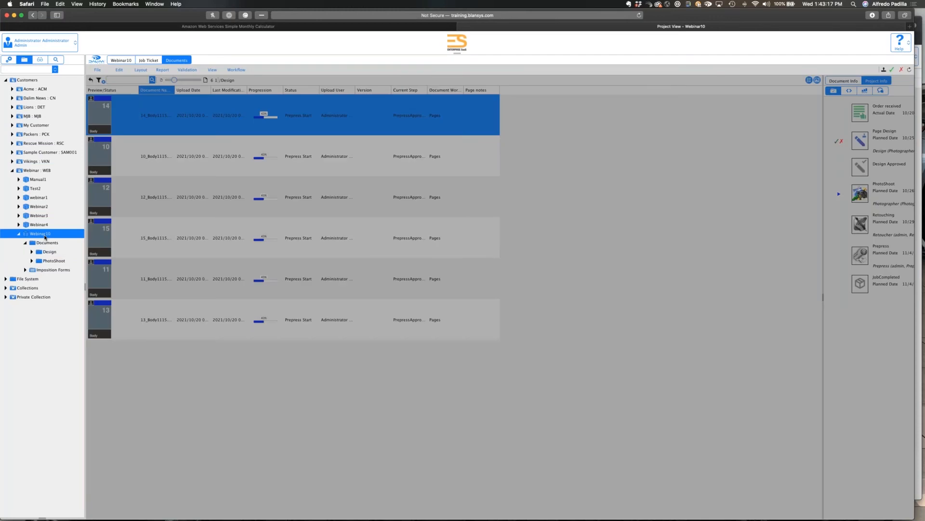
key("super+Tab")
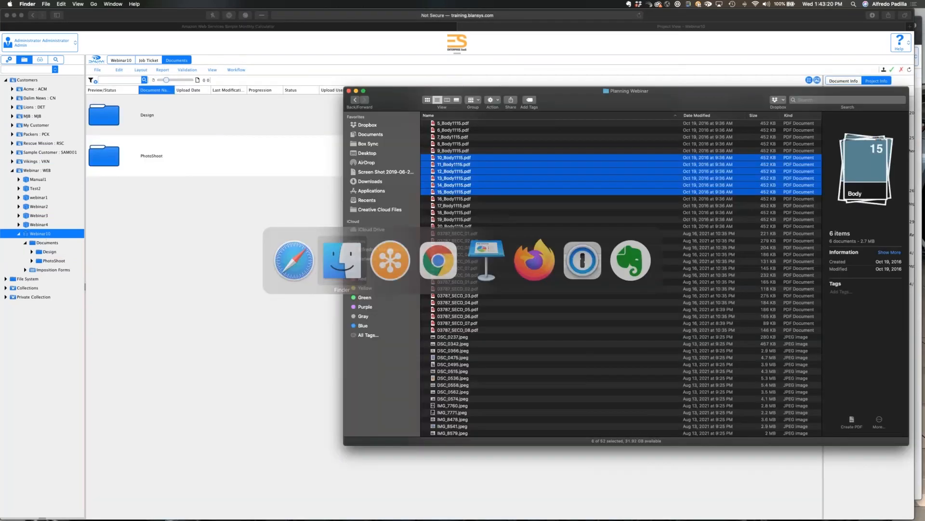
key("super+Tab")
key("super+Tab")
key("super+Tab")
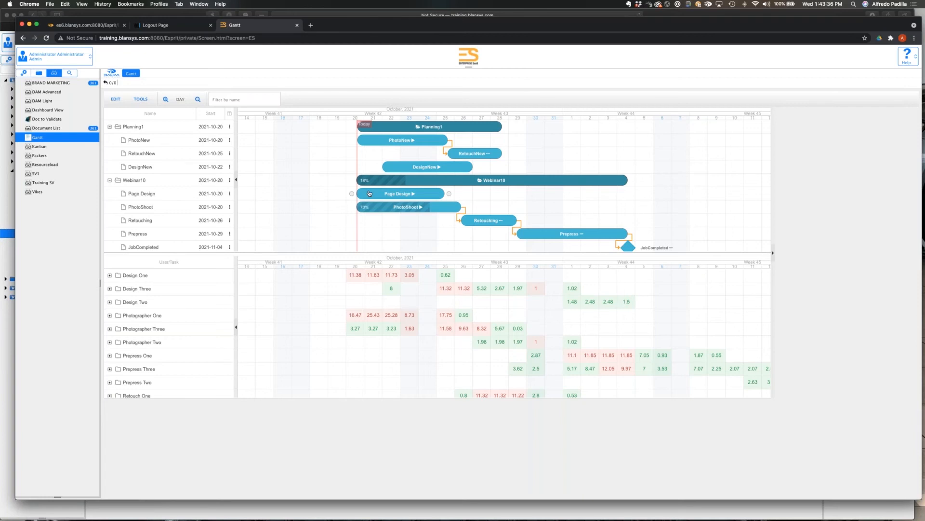
scroll(315, 200, "down", 3)
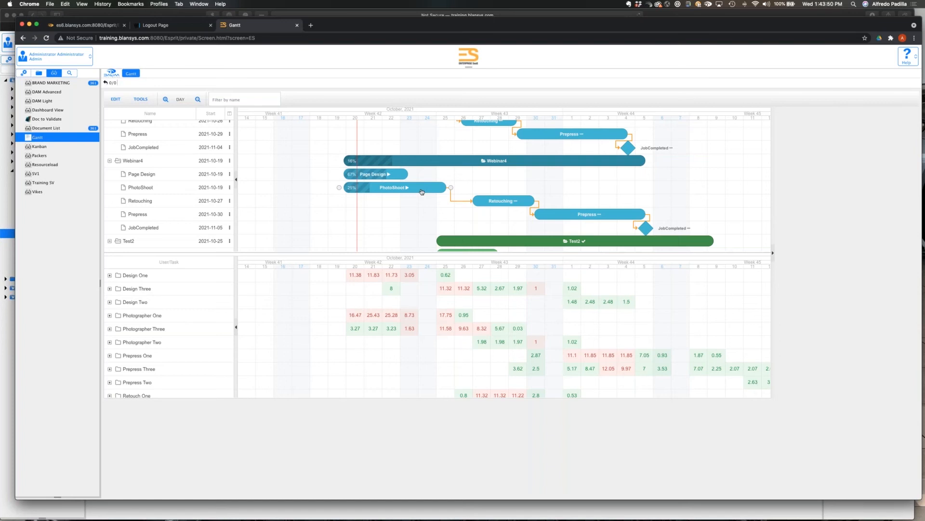
Switch to Safari and approve DSC_0574.jpeg, IMG_7760.jpeg and IMG_7771.jpeg in Webinar10's PhotoShoot folder.
key("super+Tab")
key("super+Tab")
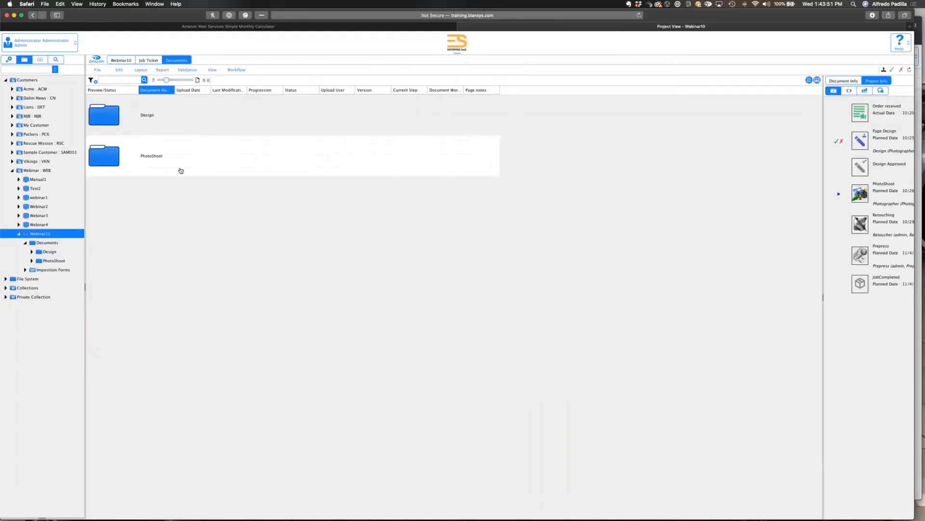
double_click(179, 170)
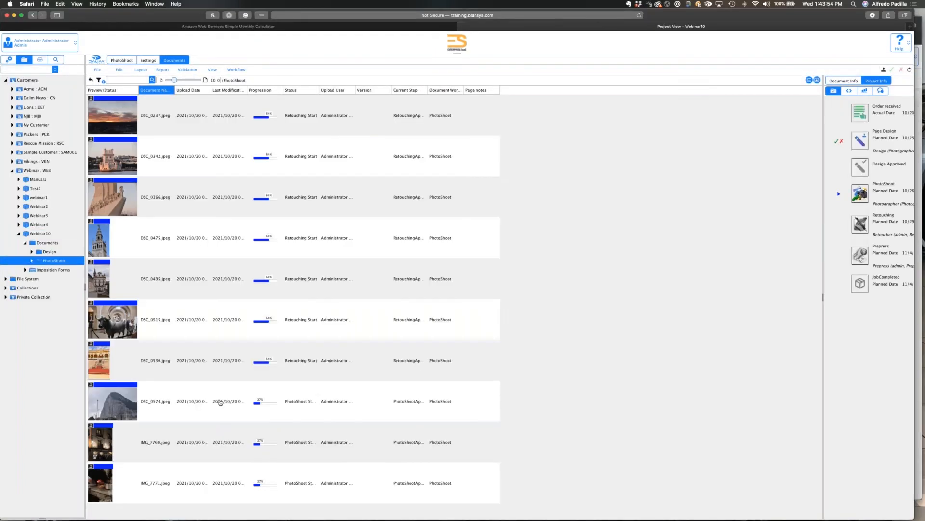
left_click(219, 402)
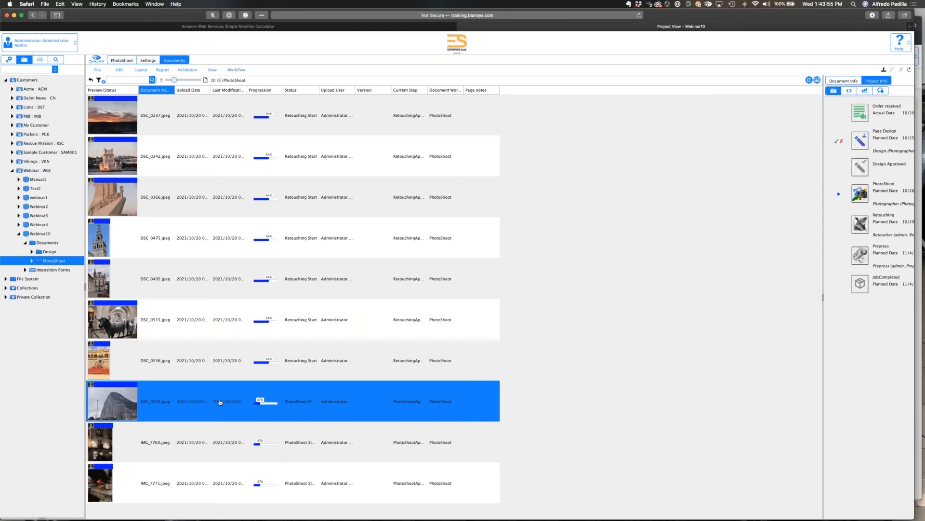
left_click(230, 481, "shift")
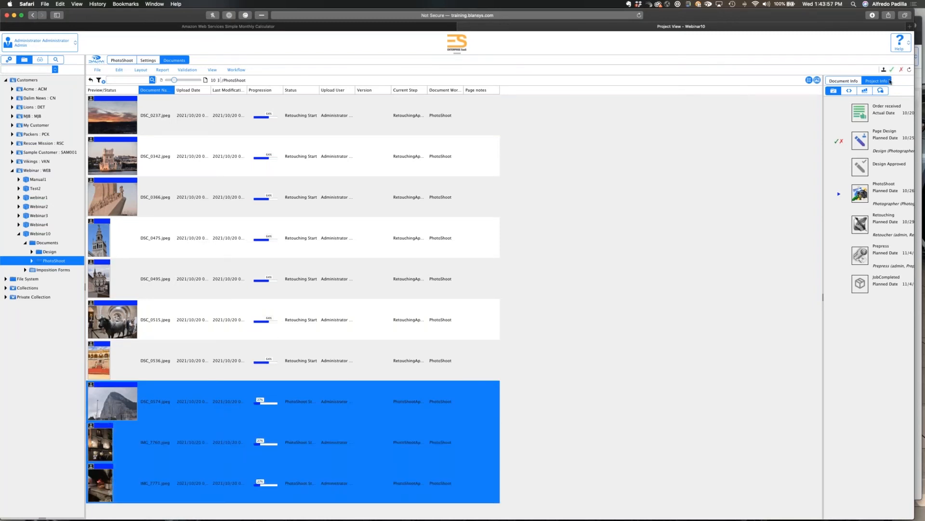
left_click(892, 70)
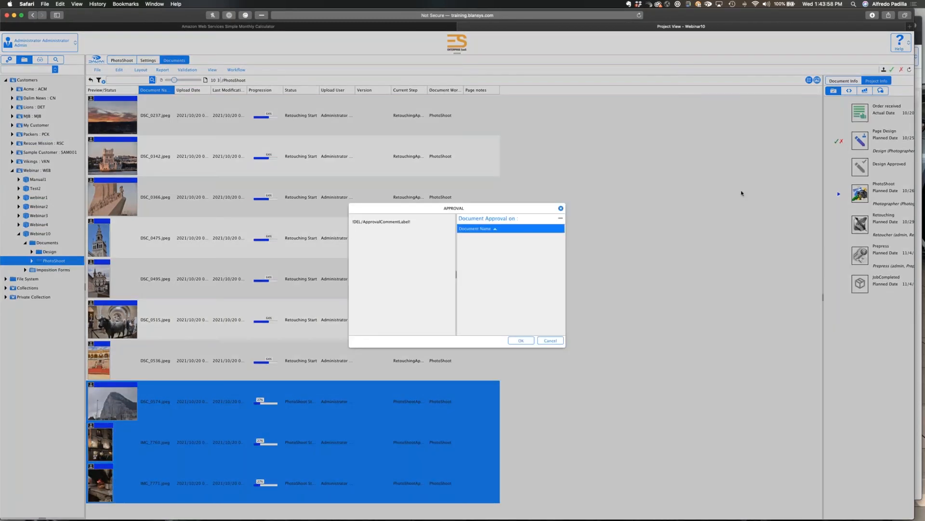
key("Return")
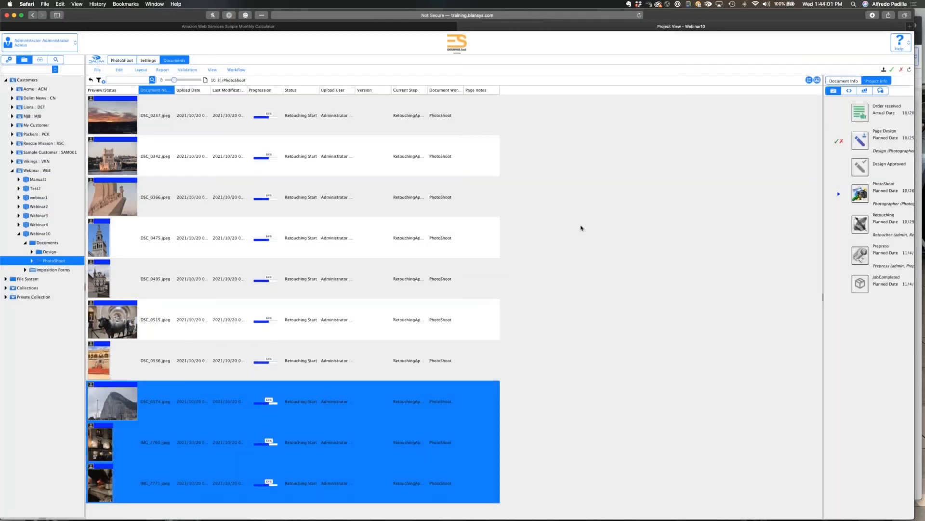
Switch to Chrome and refresh the Gantt chart to check Webinar10's PhotoShoot progress after the image approvals.
key("super+Tab")
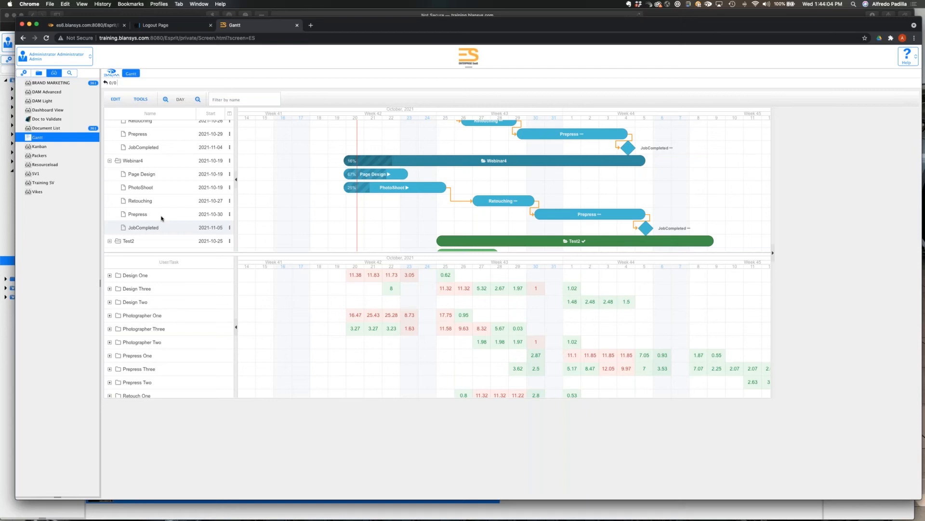
left_click(116, 99)
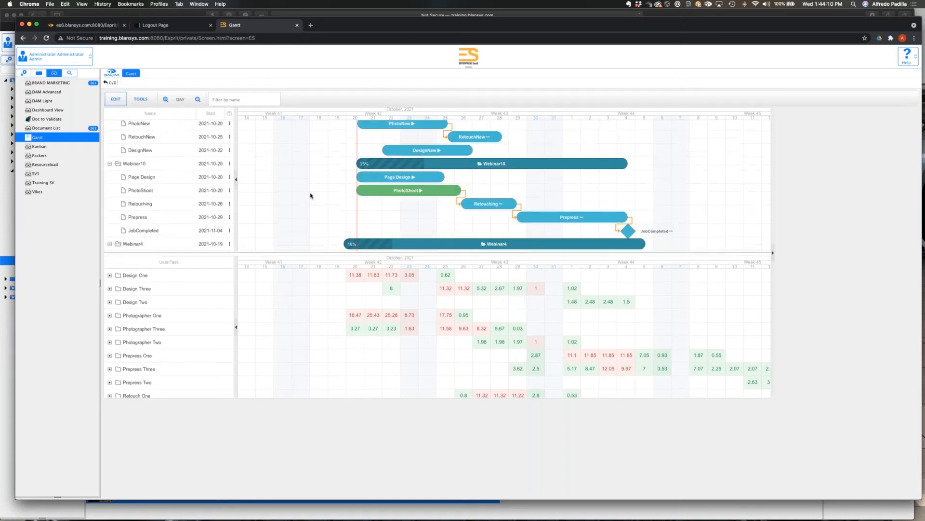
scroll(327, 193, "down", 1)
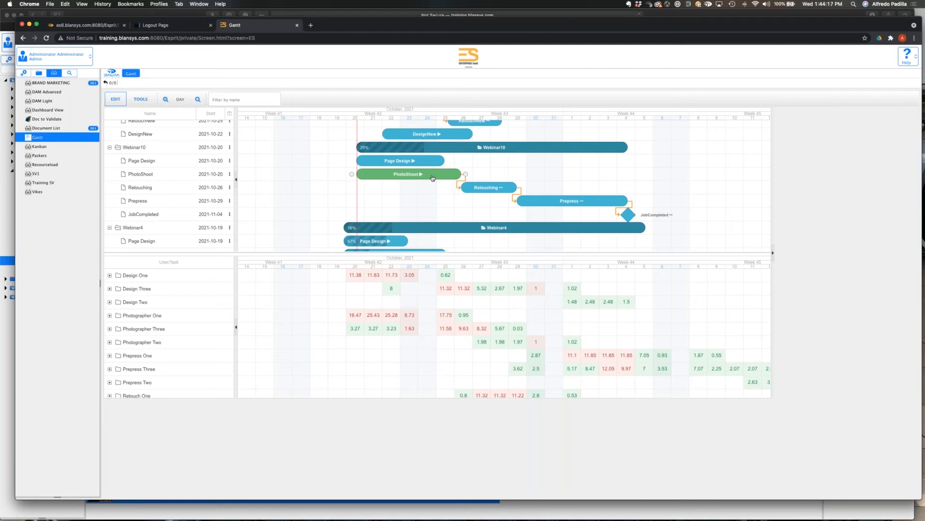
Switch to Safari and approve Webinar10's PhotoShoot milestone without a comment.
key("super+Tab")
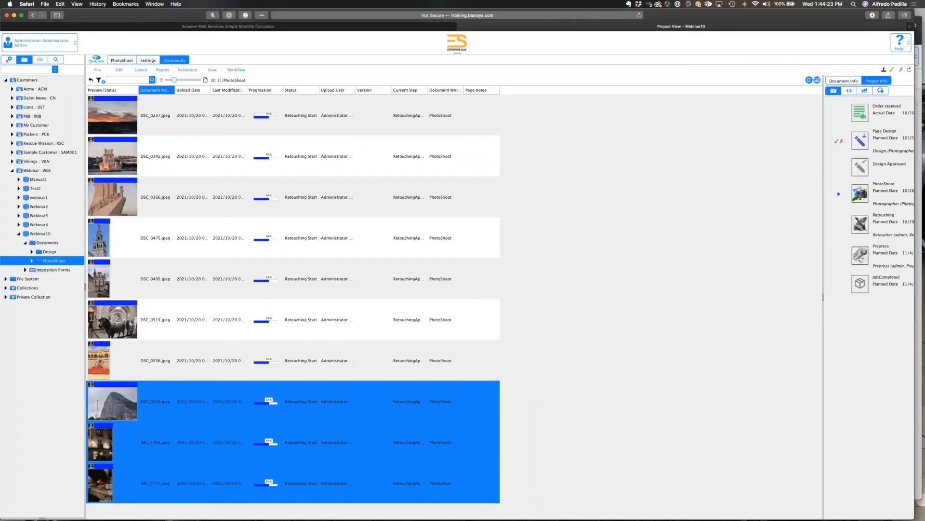
left_click(838, 194)
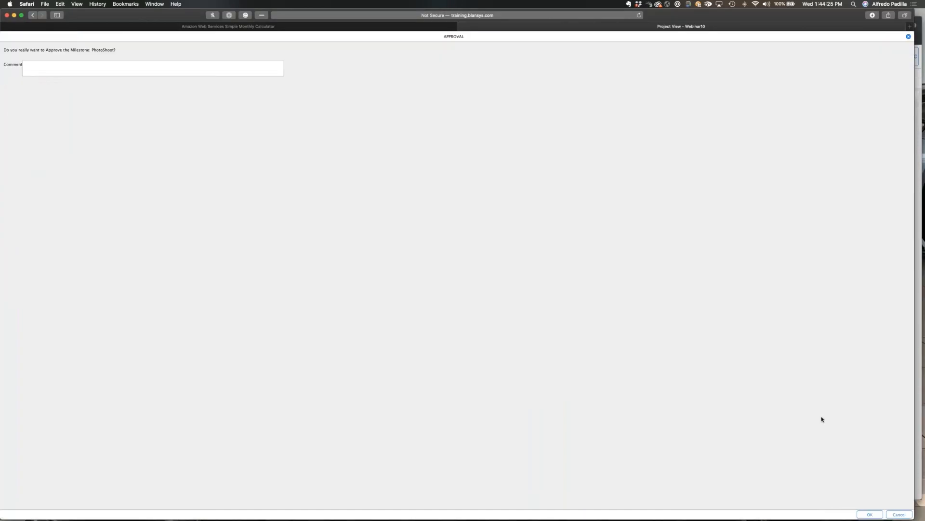
left_click(870, 515)
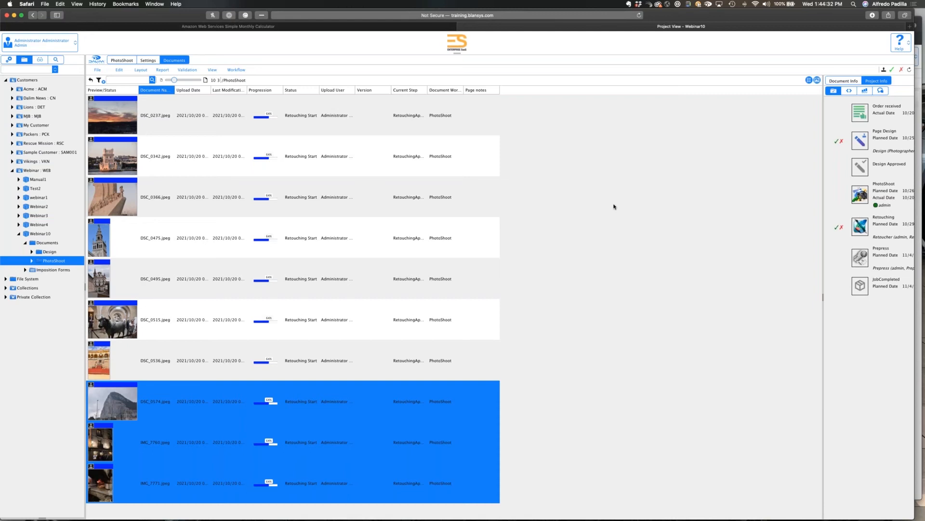
Switch to Chrome and refresh the Gantt chart to check the PhotoShoot and Retouching task states.
key("super+Tab")
key("super+Tab")
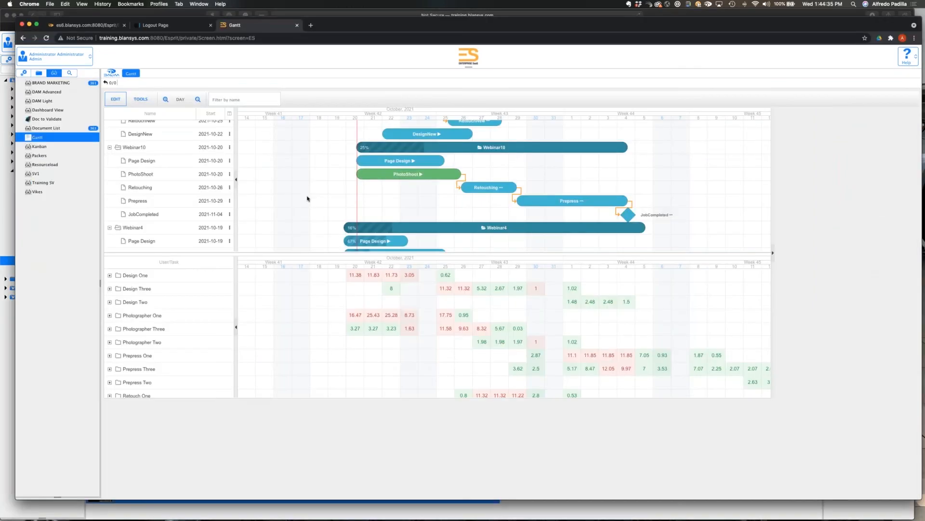
left_click(115, 100)
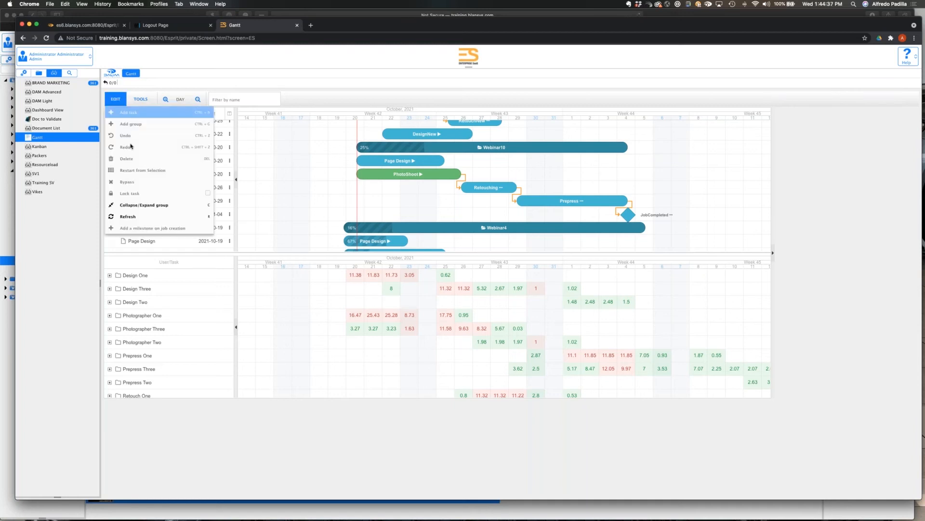
left_click(128, 217)
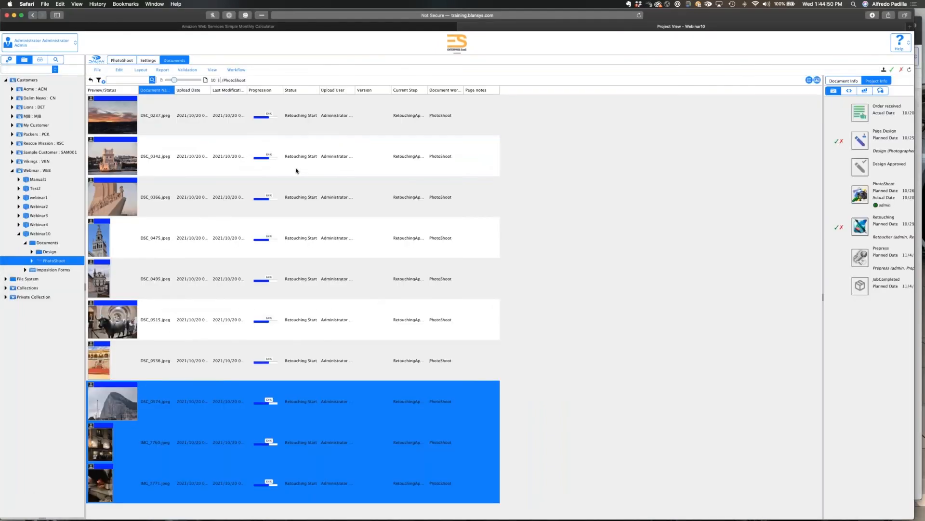
In Safari, approve the six PhotoShoot images from DSC_0237.jpeg through DSC_0515.jpeg for retouching.
left_click(293, 121)
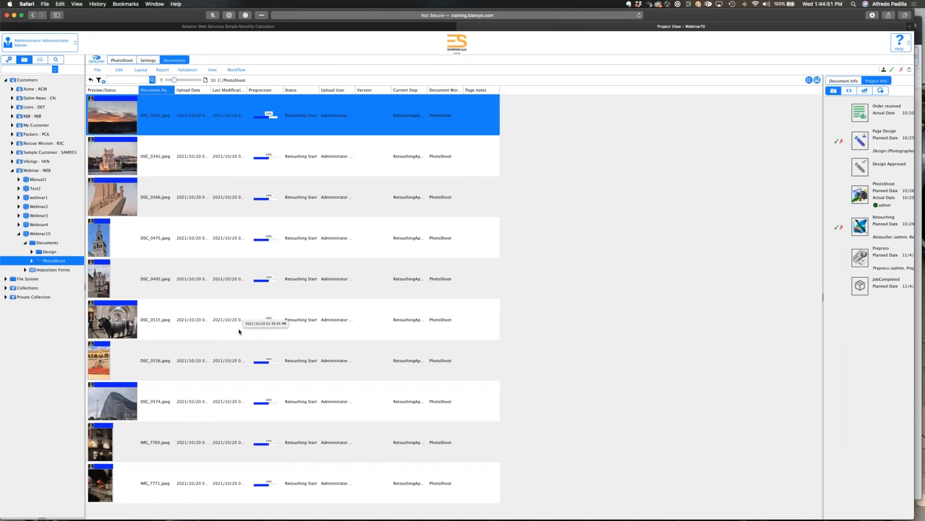
left_click(239, 331, "shift")
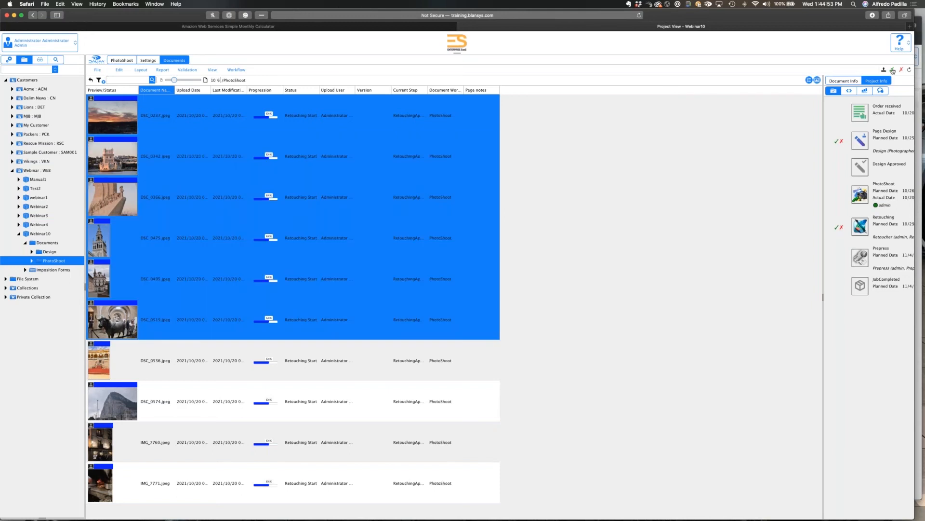
left_click(893, 70)
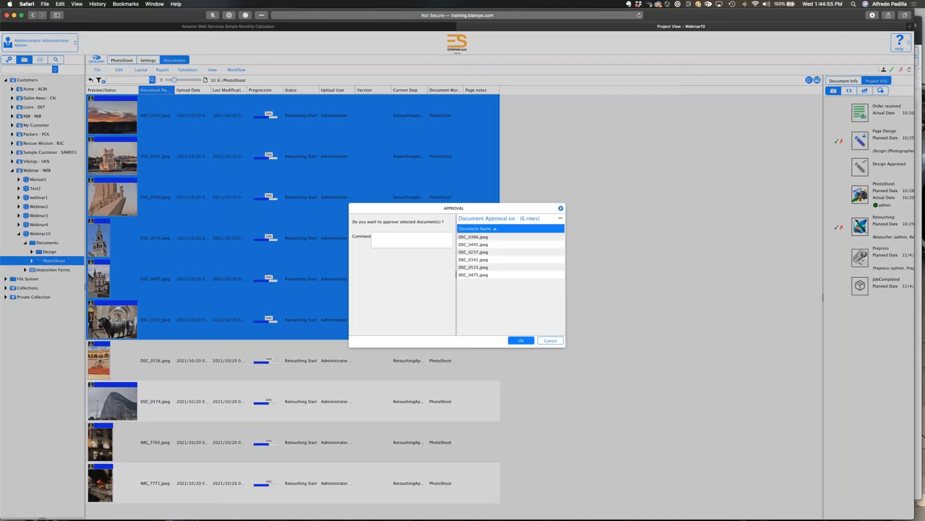
left_click(521, 340)
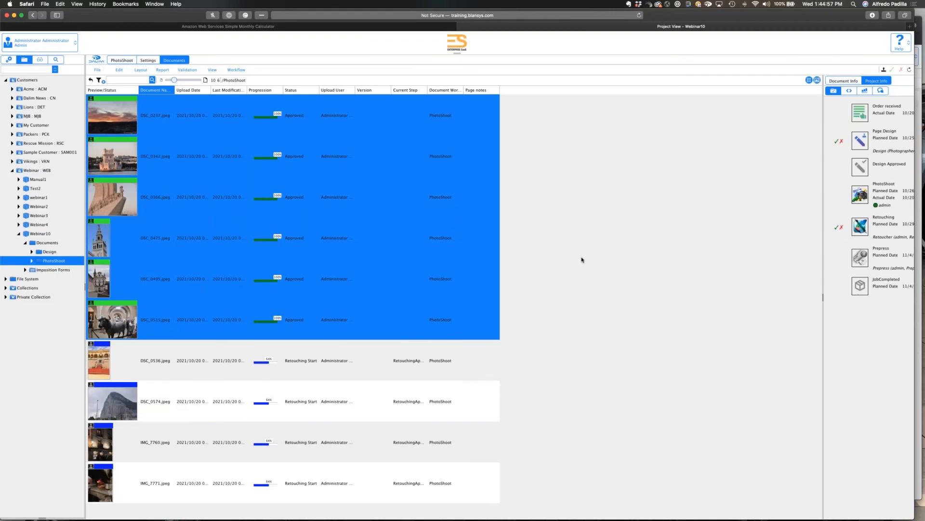
Switch to Chrome and refresh the Gantt chart to check Webinar10's Retouching progress.
key("super+Tab")
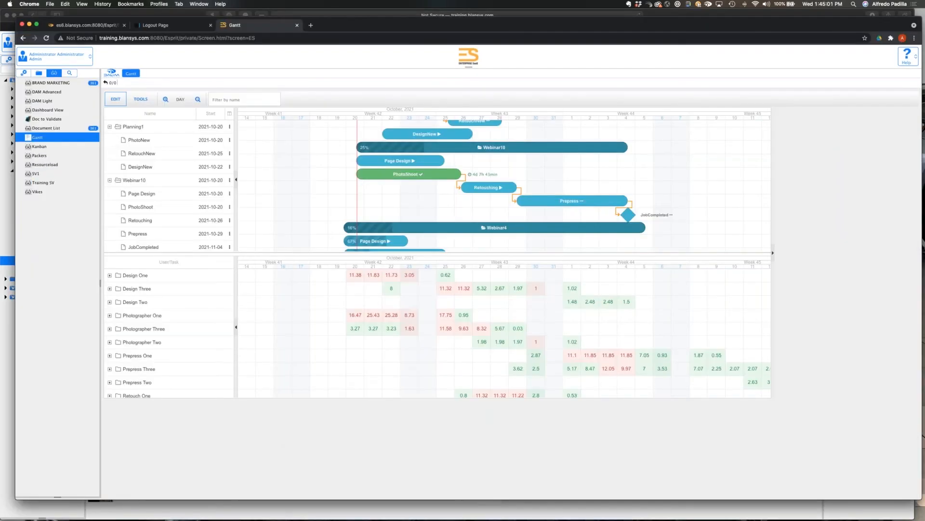
left_click(115, 99)
left_click(124, 217)
Switch to Safari and approve the four remaining images from DSC_0536.jpeg through IMG_7771.jpeg, plus Webinar10's Retouching milestone.
key("super+Tab")
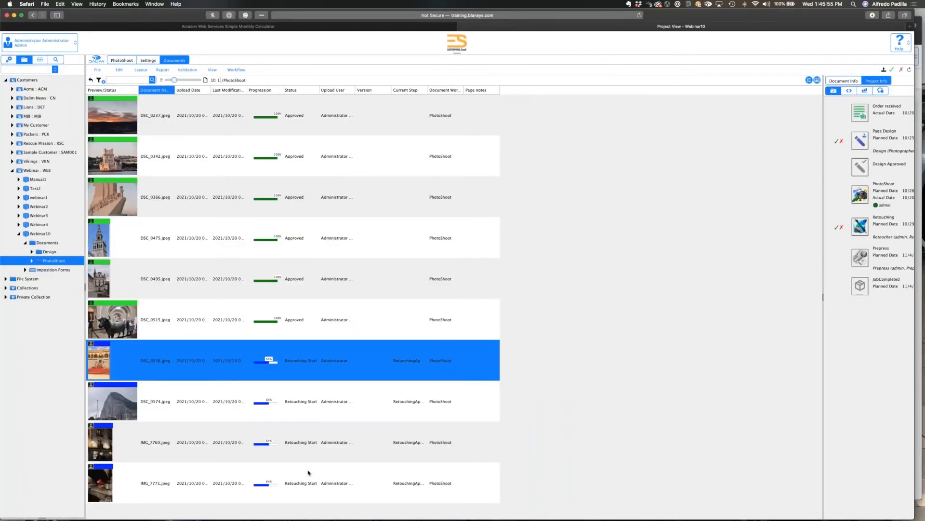
left_click(309, 473, "shift")
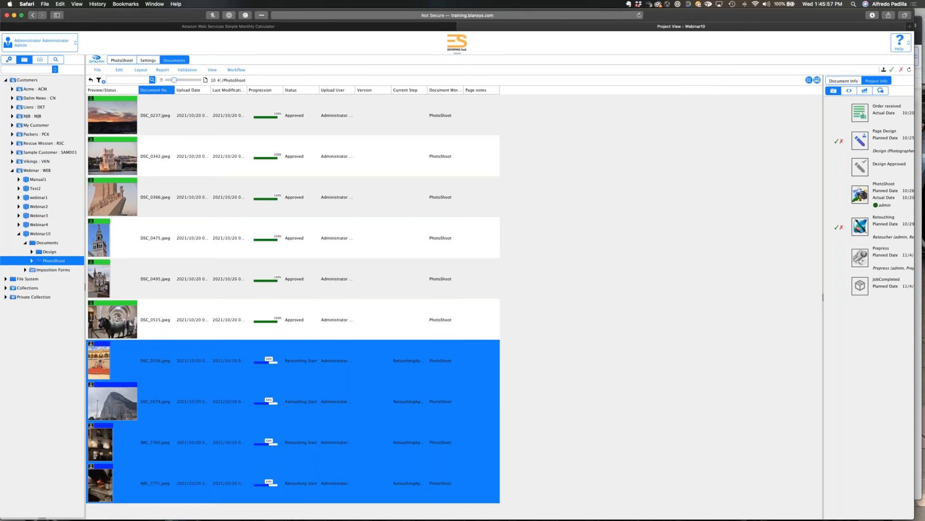
left_click(892, 70)
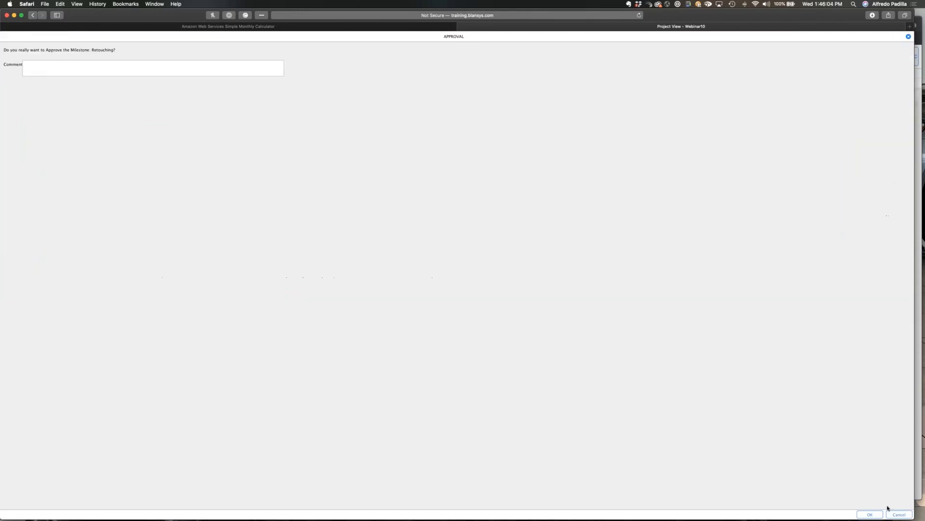
left_click(870, 513)
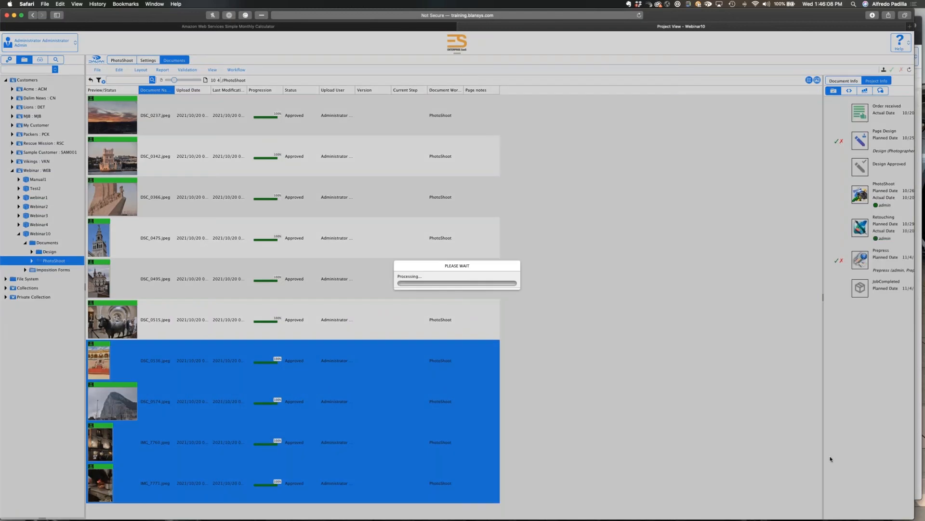
Switch to Chrome and refresh the Gantt chart to check Webinar10's finished tasks and the Prepress task.
key("super+Tab")
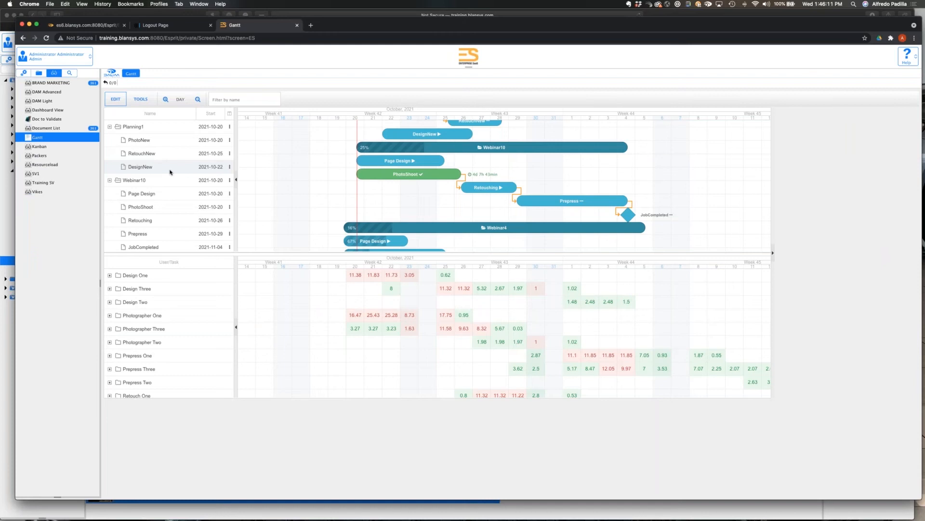
left_click(115, 98)
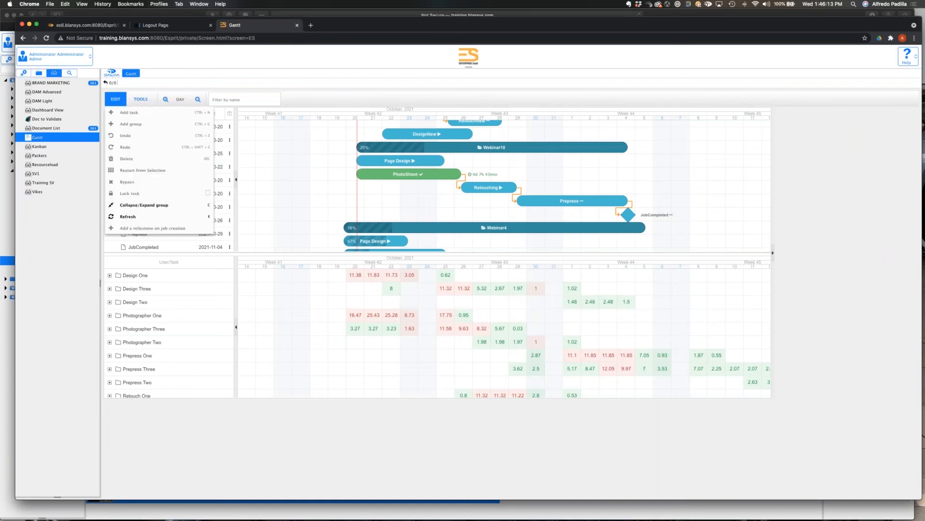
left_click(127, 216)
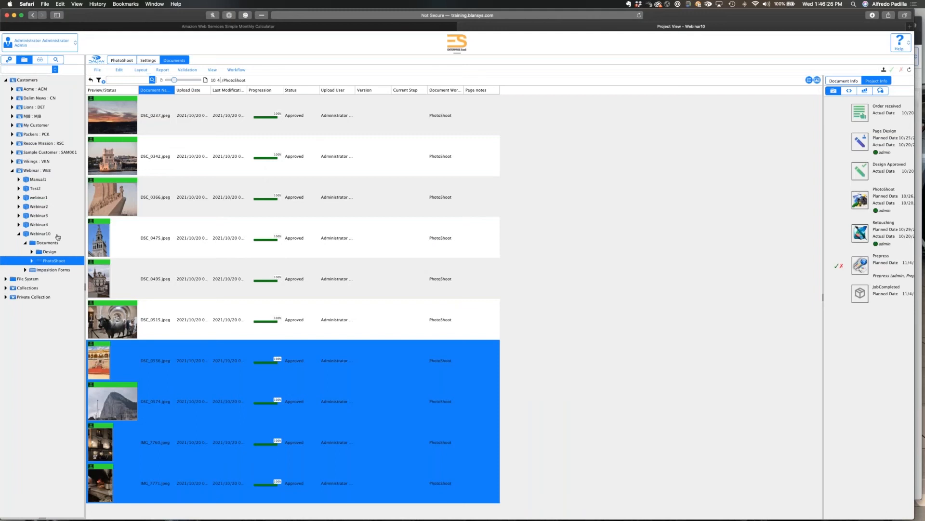
Switch to Safari and upload 6_Body1115.pdf through 9_Body1115.pdf from the Planning Webinar folder in Finder to the Webinar10 project.
left_click(57, 236)
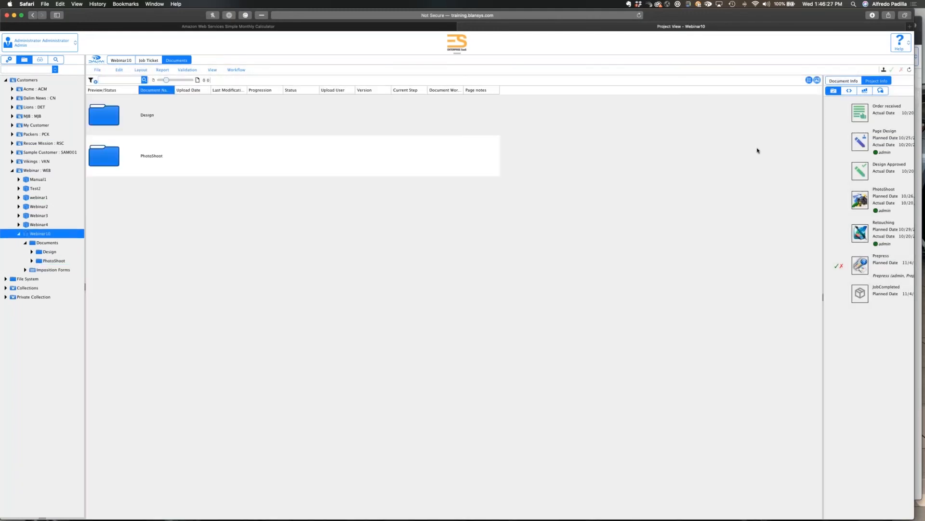
left_click(885, 69)
key("super+Tab")
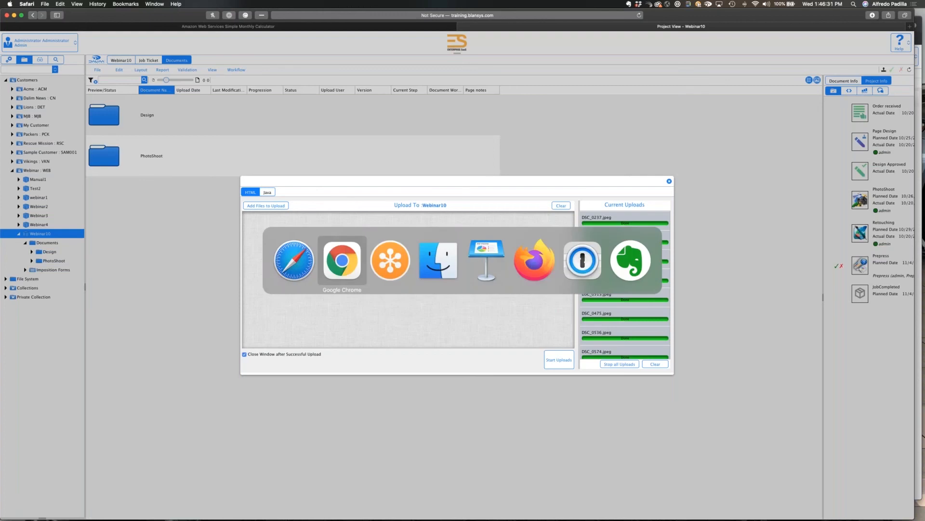
key("super+Tab")
key("super+Tab")
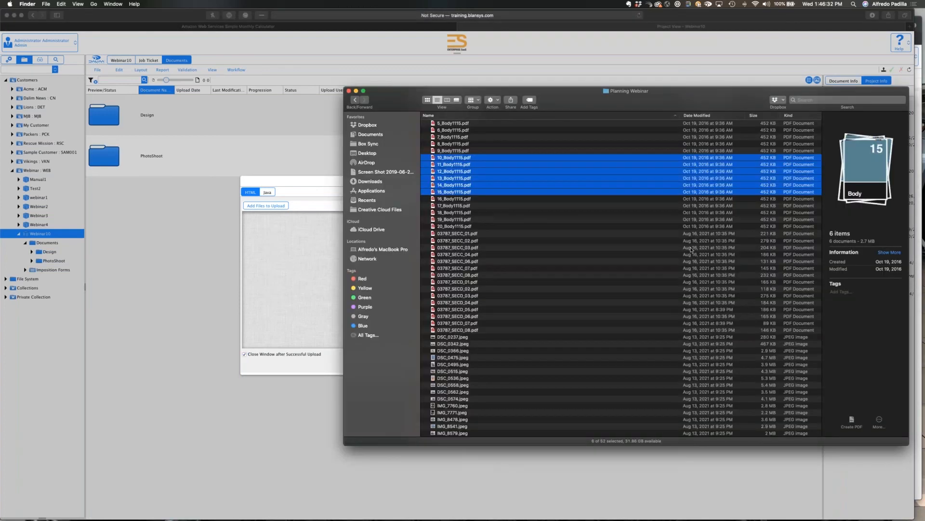
key("Up")
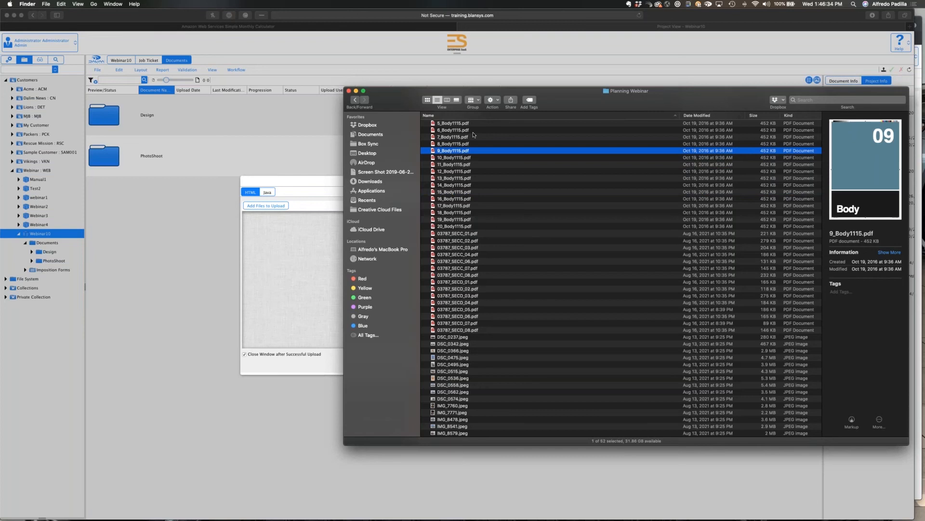
left_click(473, 131, "shift")
left_click_drag(473, 131, 312, 318)
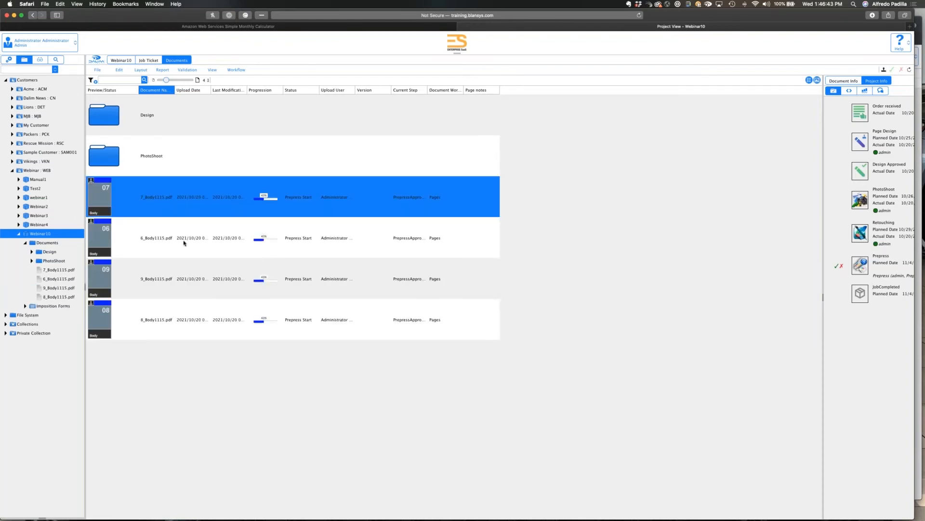
Approve 7_Body1115.pdf and 6_Body1115.pdf for prepress, and check Webinar10's Prepress progress in the Gantt chart in Chrome.
left_click(183, 243, "shift")
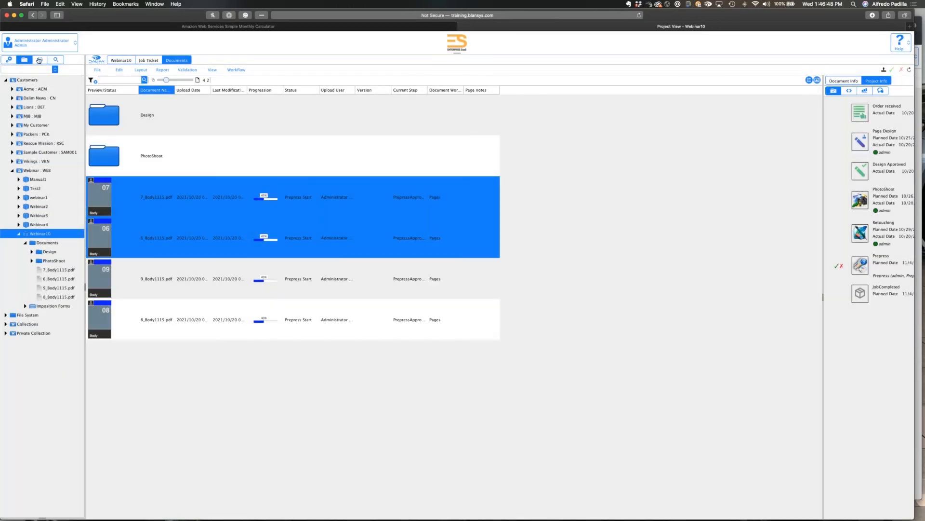
key("super+Tab")
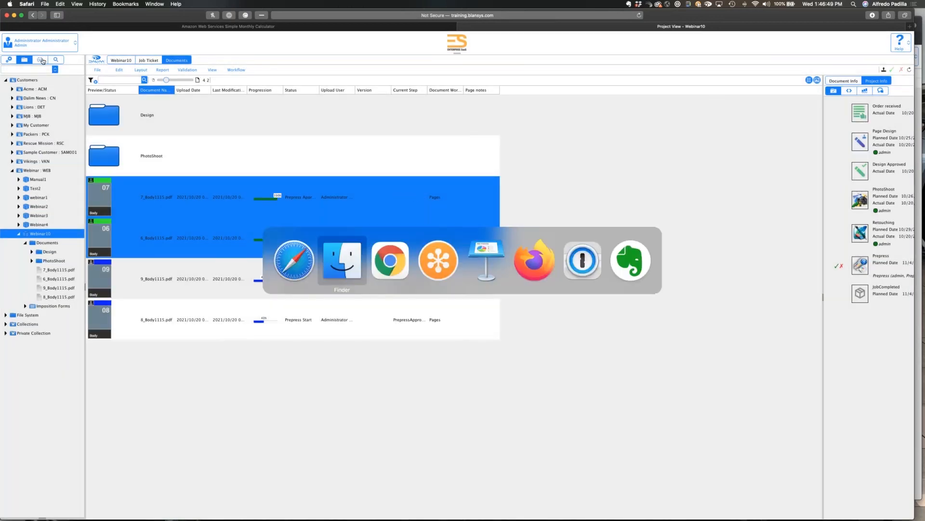
left_click(61, 139)
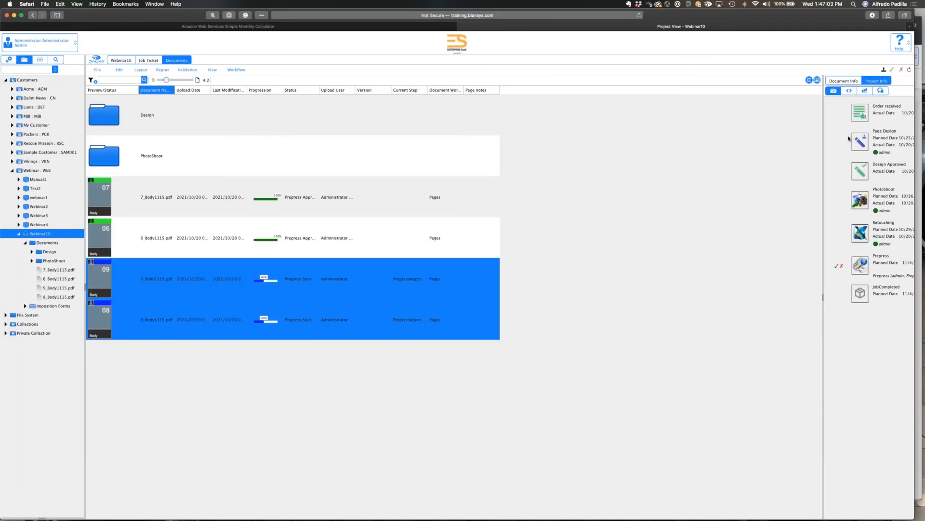
In Safari, approve 9_Body1115.pdf and 8_Body1115.pdf for prepress, and refresh the Gantt chart in Chrome.
left_click(892, 69)
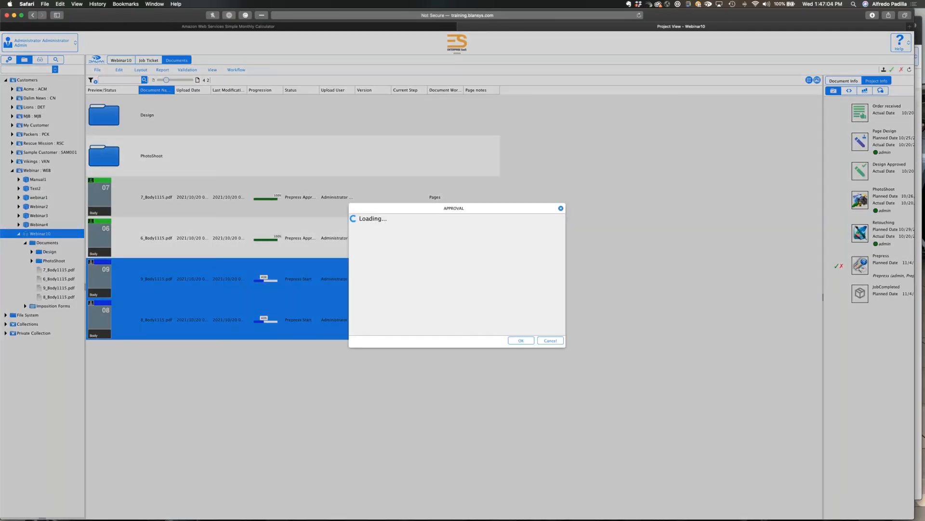
left_click(536, 339)
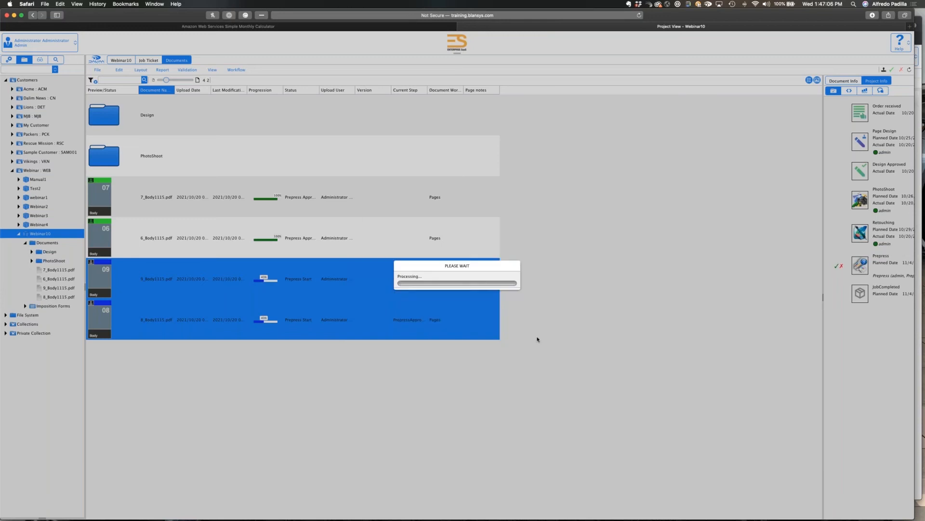
key("super+Tab")
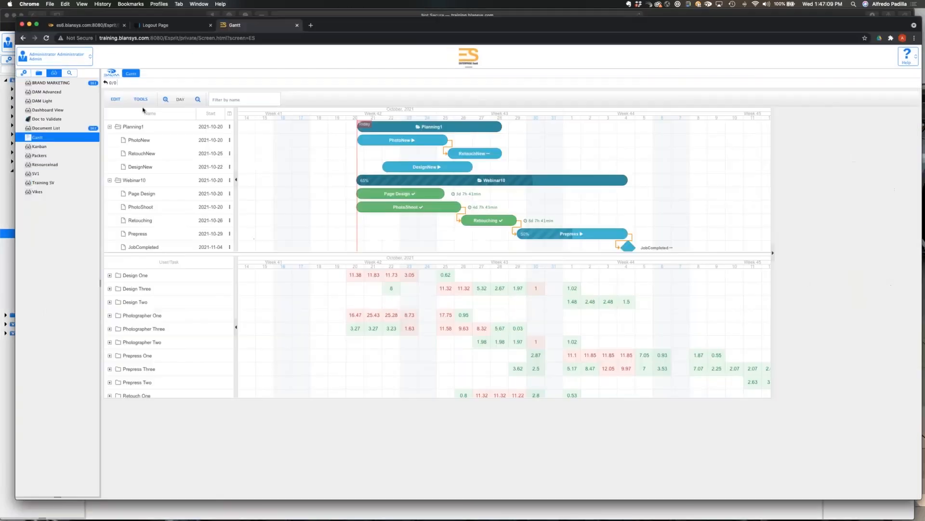
left_click(141, 99)
left_click(126, 216)
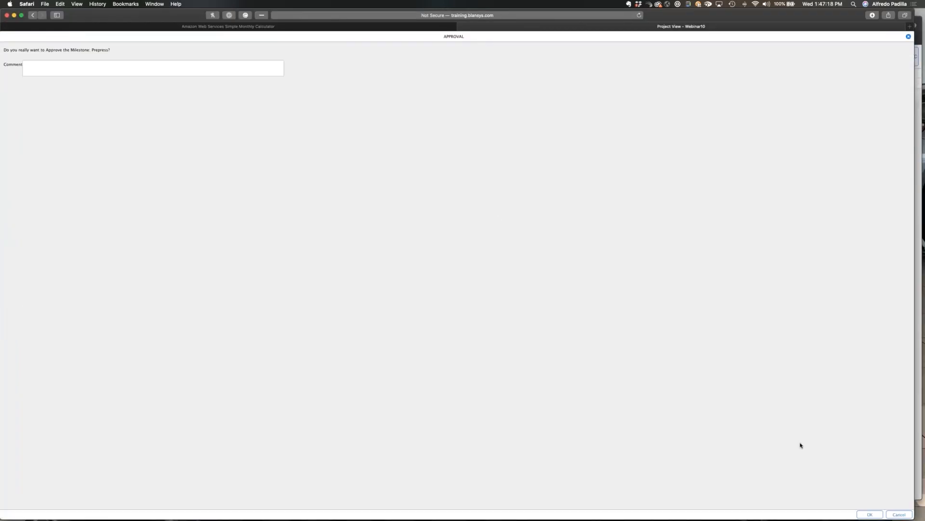
Approve Webinar10's Prepress milestone in Safari, and refresh the Gantt chart in Chrome.
left_click(876, 514)
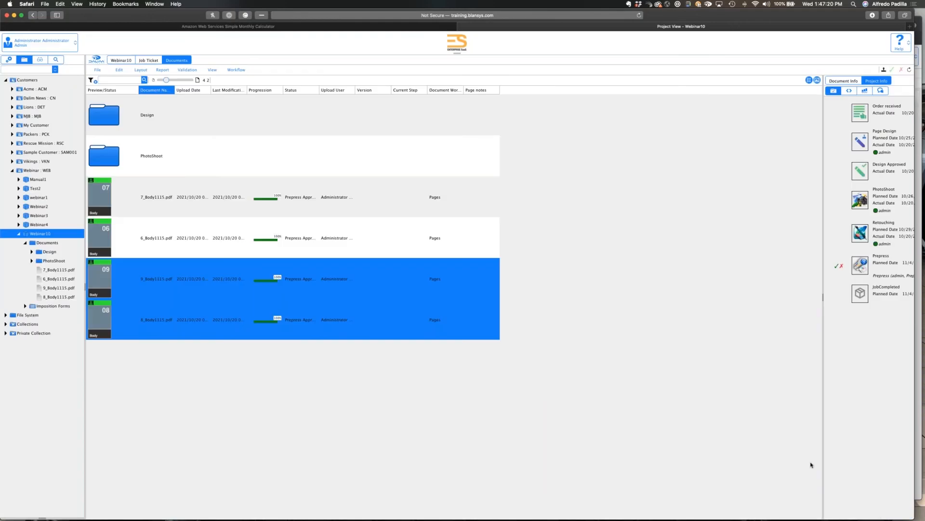
key("super+Tab")
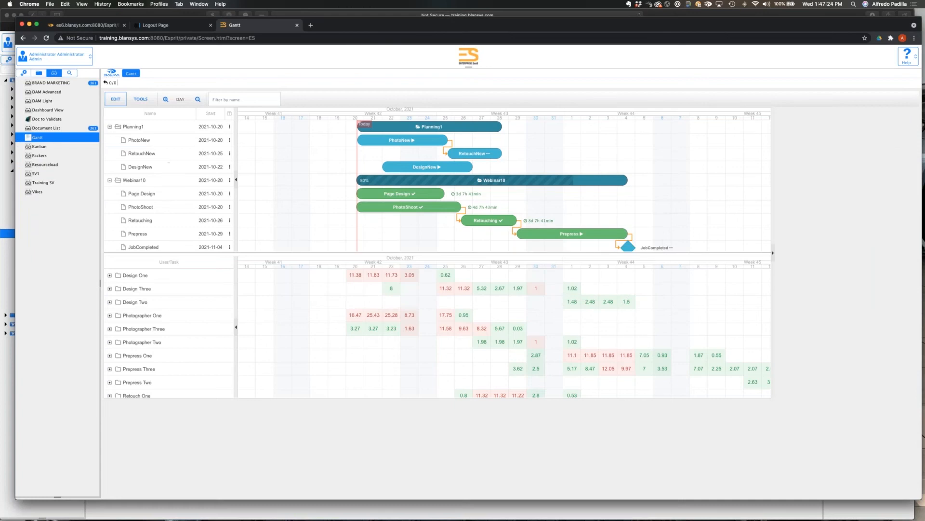
left_click(116, 100)
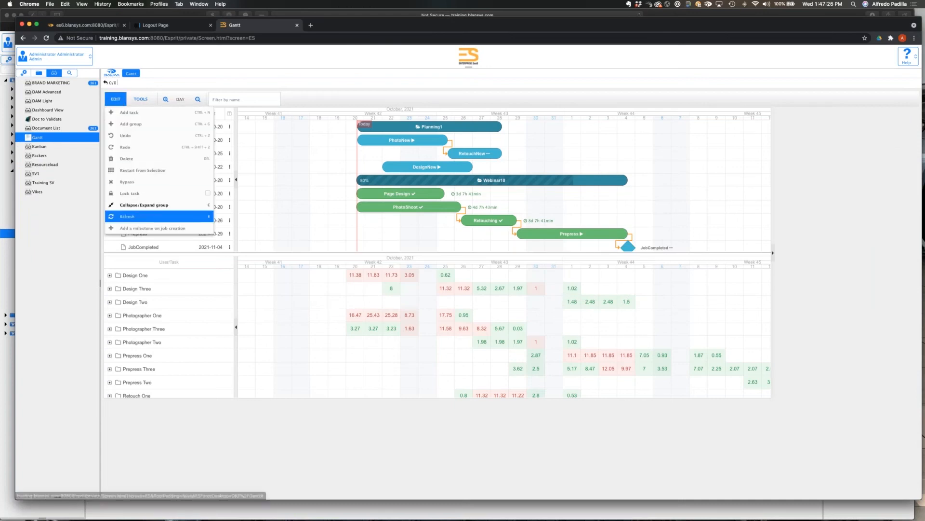
left_click(136, 218)
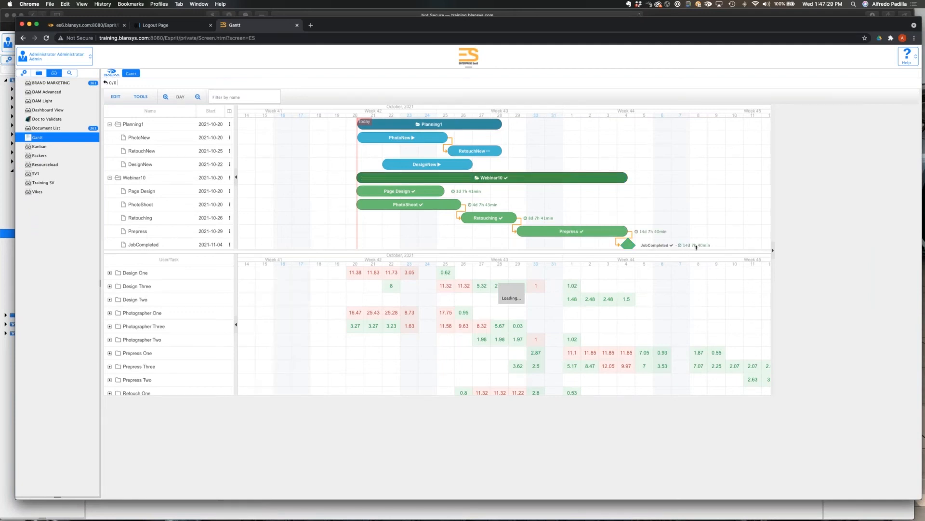
Examine Webinar10's task bars and time indicators in the Gantt chart, and open the Page Design task's properties.
scroll(685, 227, "down", 3)
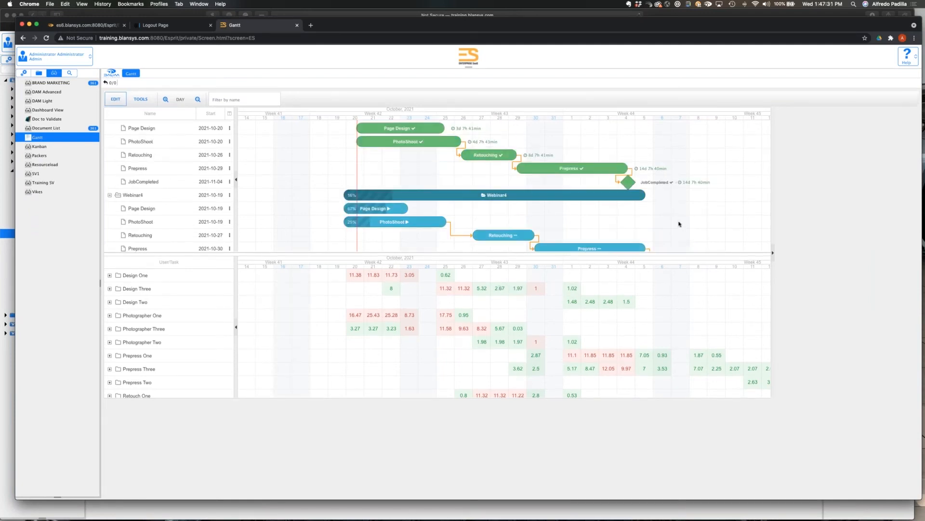
scroll(679, 224, "up", 2)
scroll(680, 224, "up", 1)
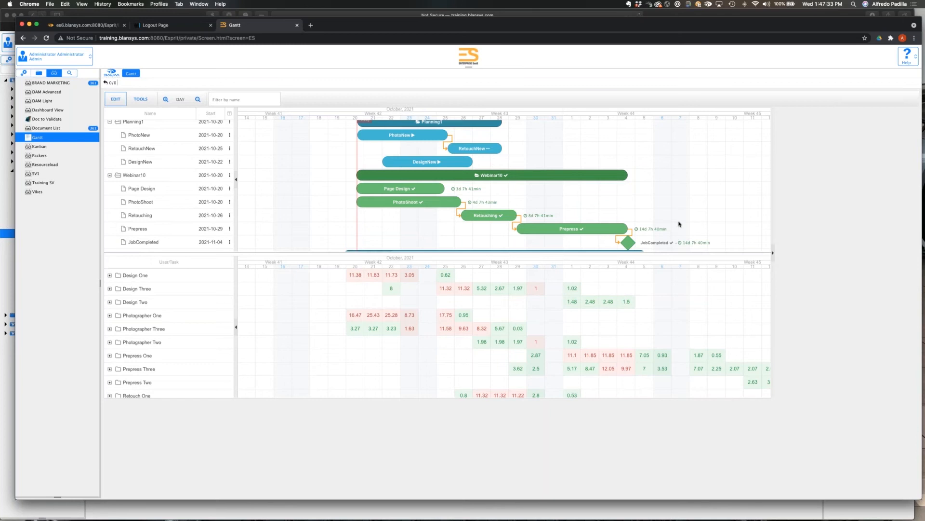
scroll(679, 223, "up", 1)
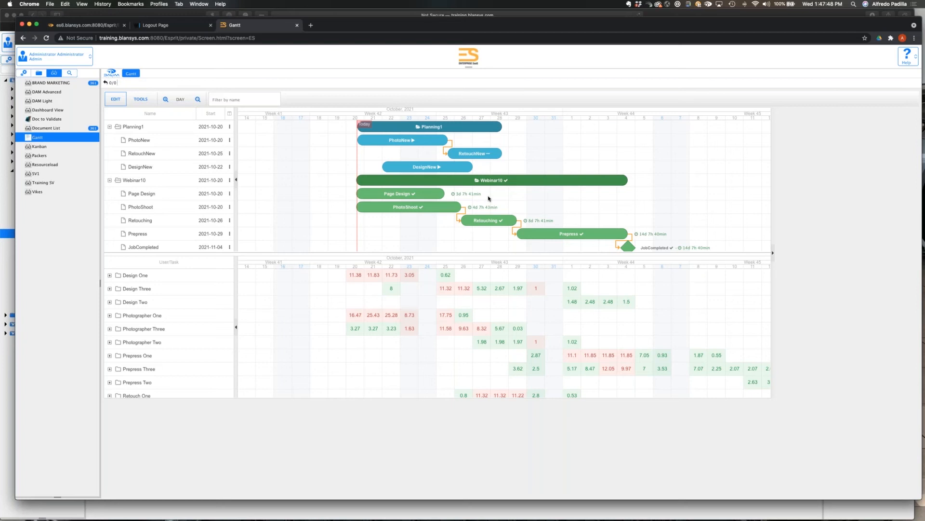
scroll(489, 198, "down", 2)
scroll(453, 173, "up", 1)
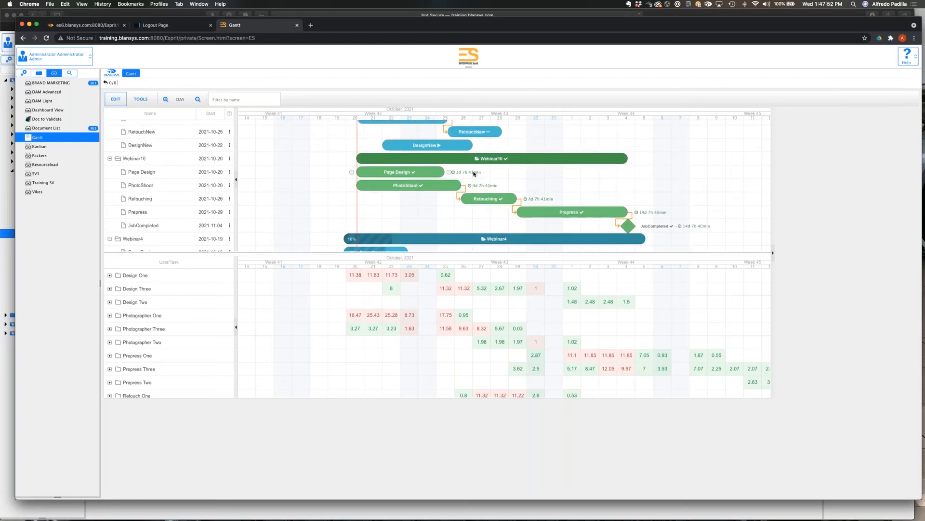
left_click(454, 173)
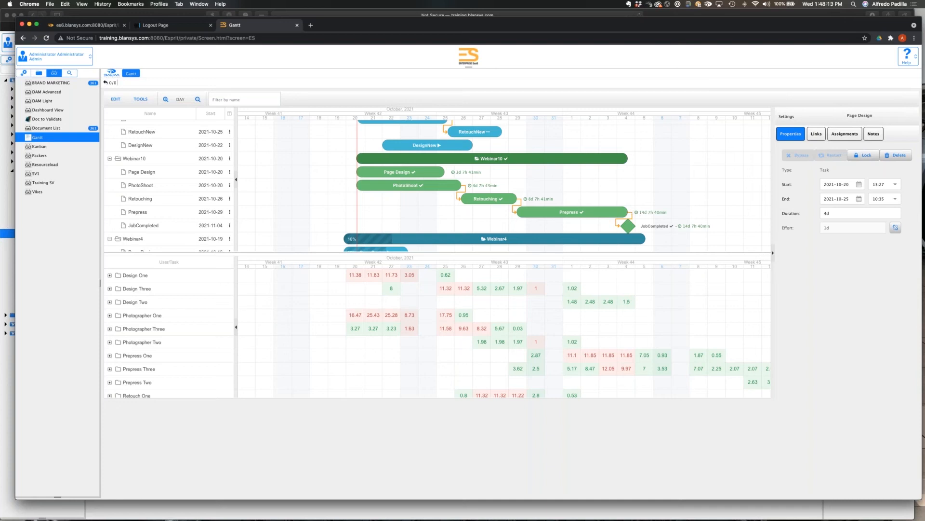
Open the Webinar10 project to view its documents and milestones.
left_click(39, 73)
left_click(55, 256)
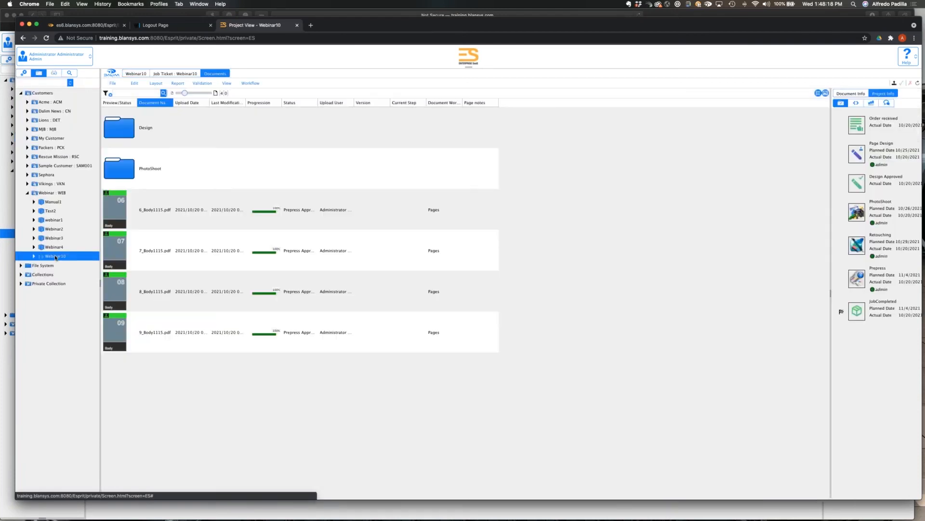
Start a new project named test4 under the Webinar customer and try to view its planning.
left_click(52, 193)
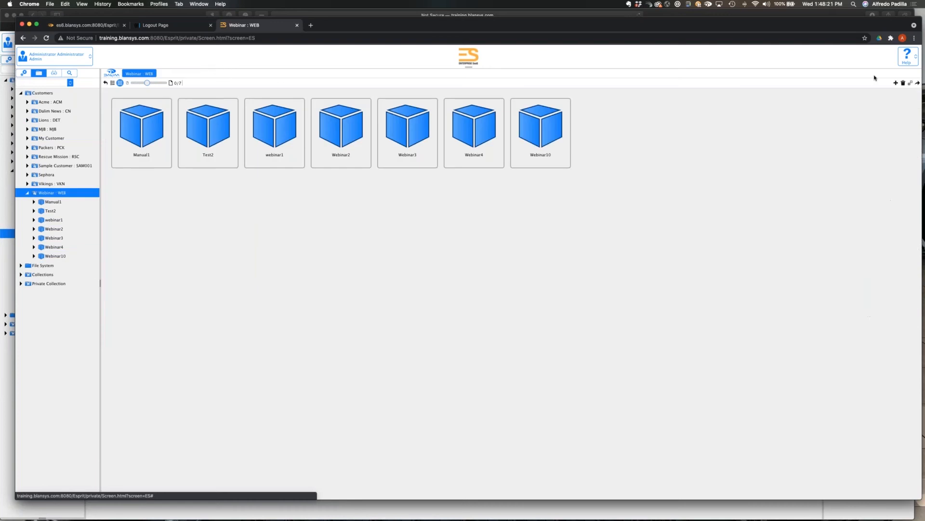
left_click(895, 82)
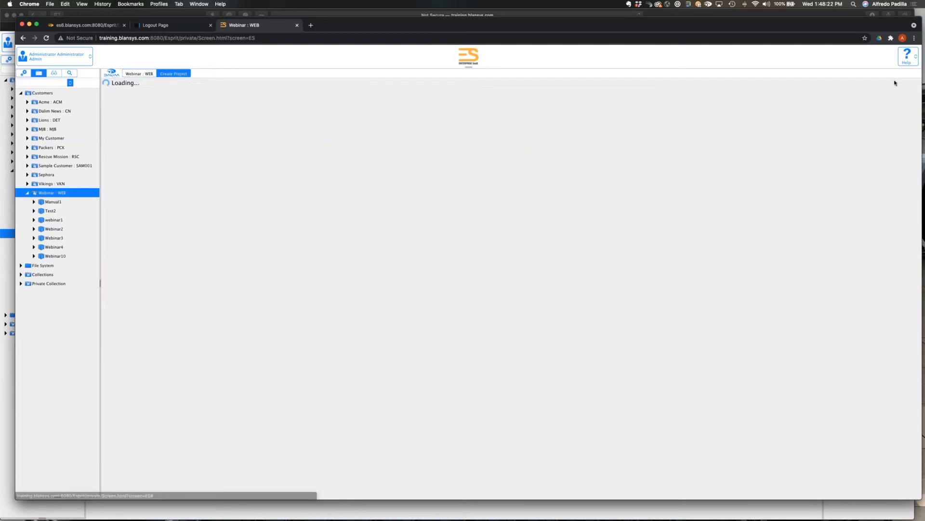
left_click(229, 108)
type("test4")
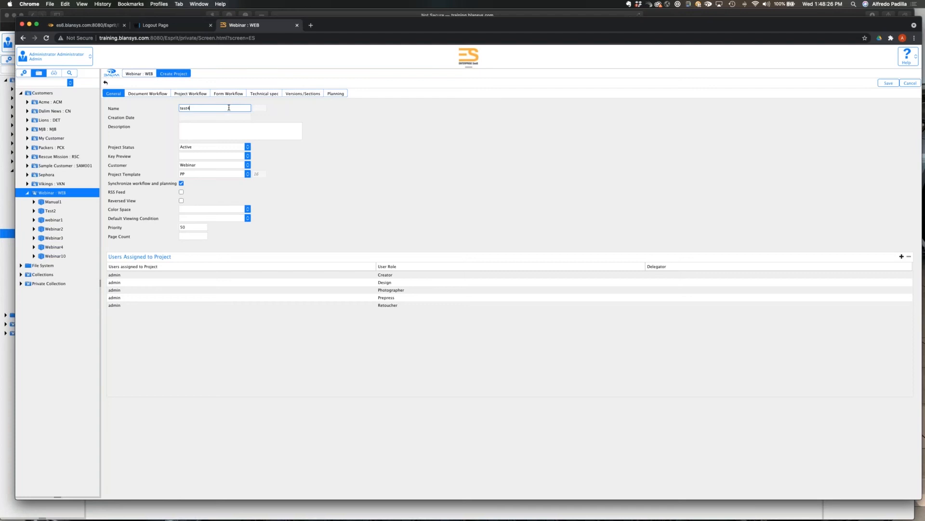
left_click(292, 138)
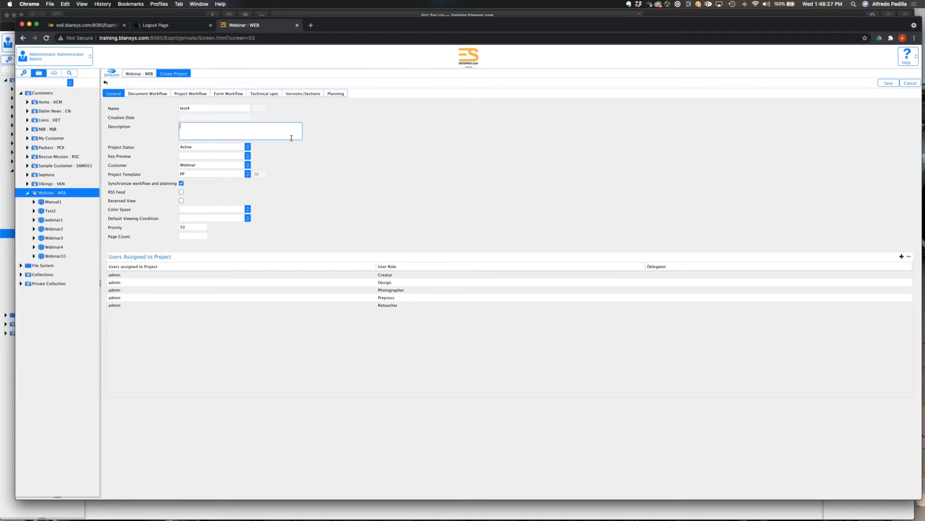
left_click(335, 94)
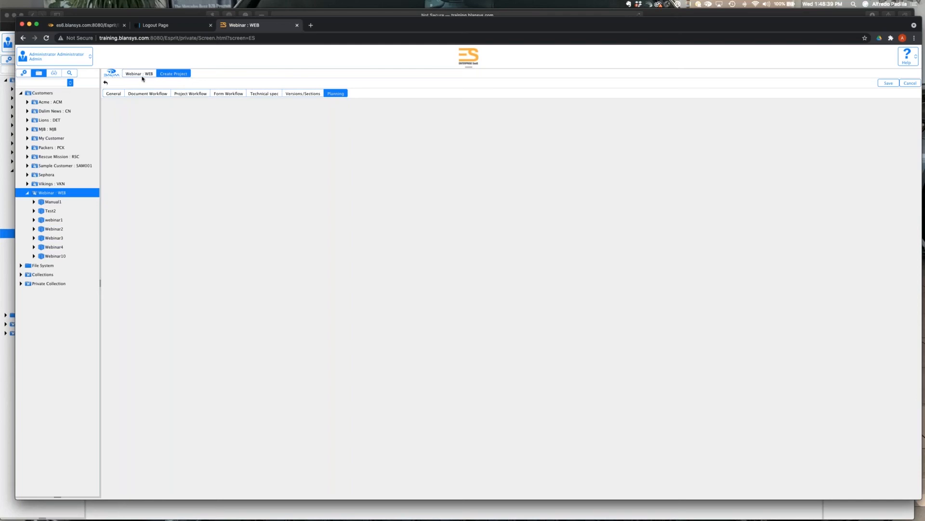
Recheck test4's general and planning settings, and abandon the new project without saving.
left_click(113, 94)
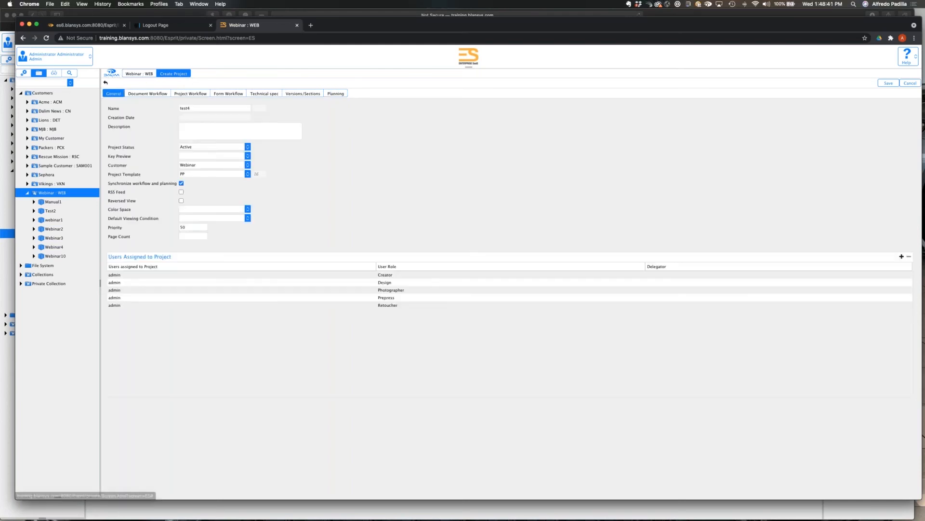
left_click(336, 93)
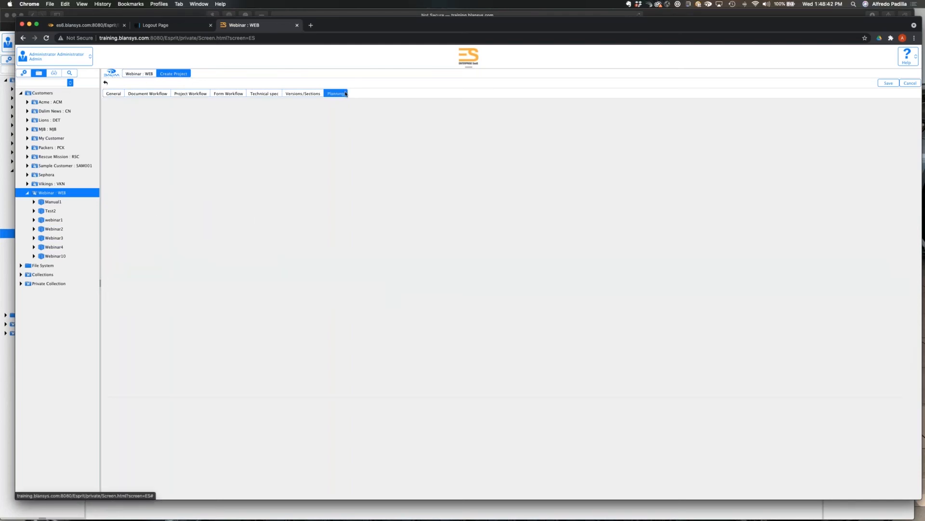
left_click(78, 195)
left_click(469, 284)
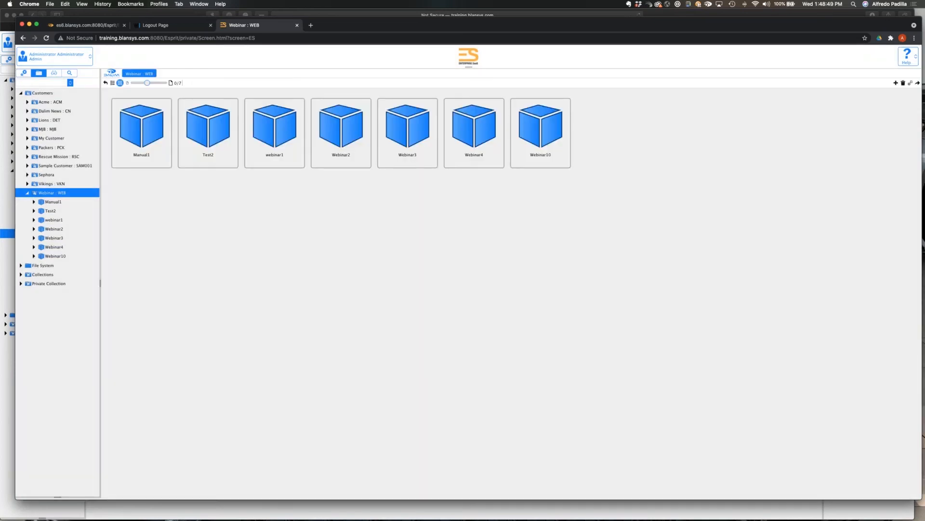
Start another Webinar project named test5 and try to view its planning.
left_click(895, 83)
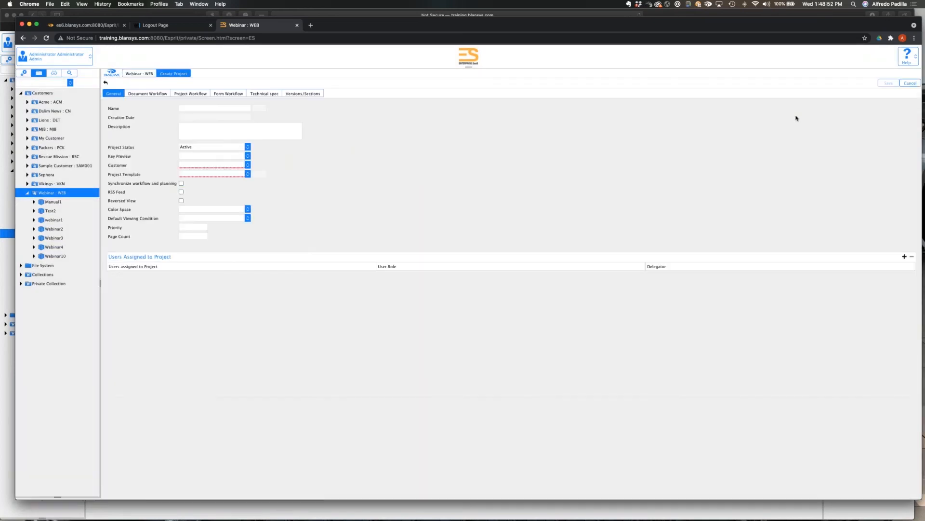
left_click(203, 108)
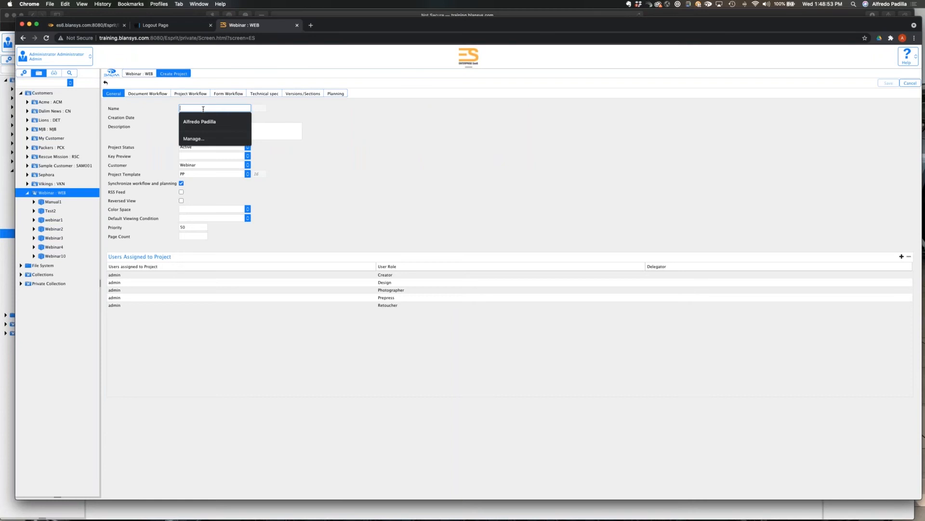
type("test5")
left_click(336, 94)
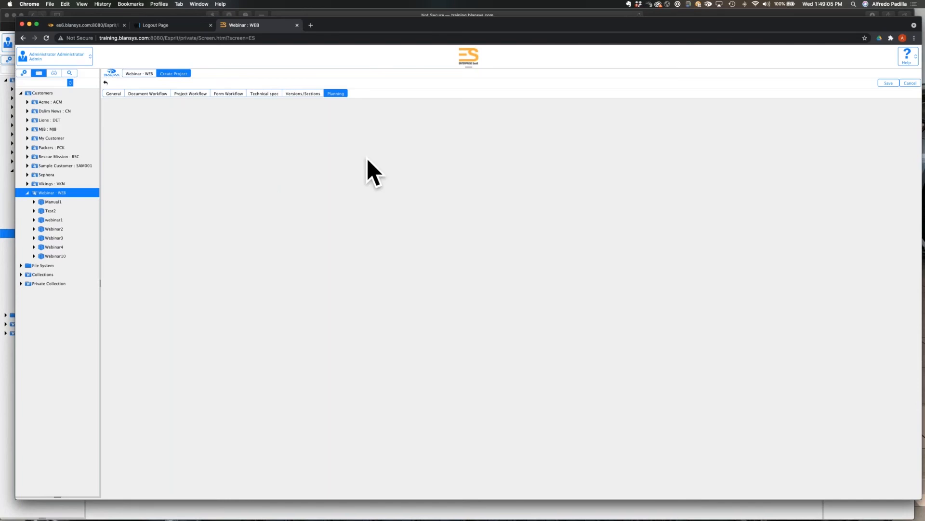
Switch to the Safari window, start a new project named Test3 under the Webinar customer, and view its planning.
key("super+Tab")
key("super+Tab")
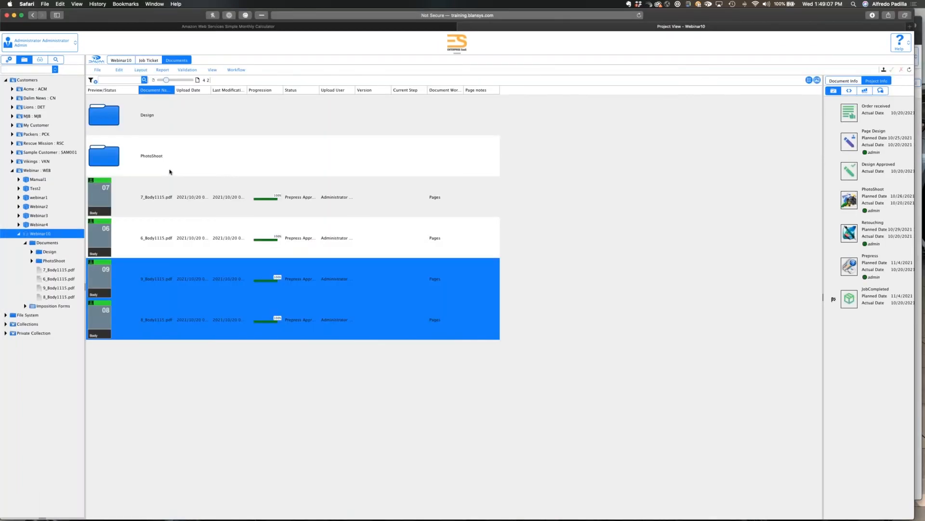
left_click(43, 171)
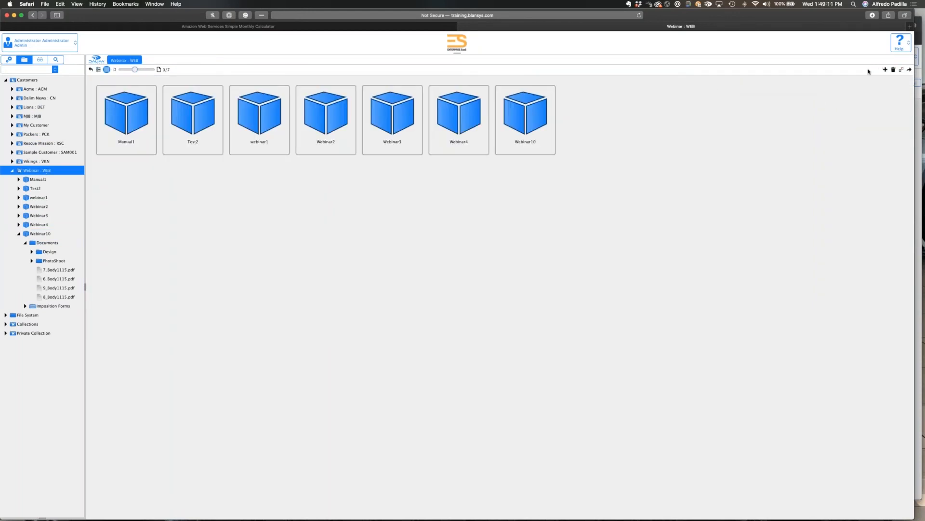
left_click(886, 70)
left_click(177, 94)
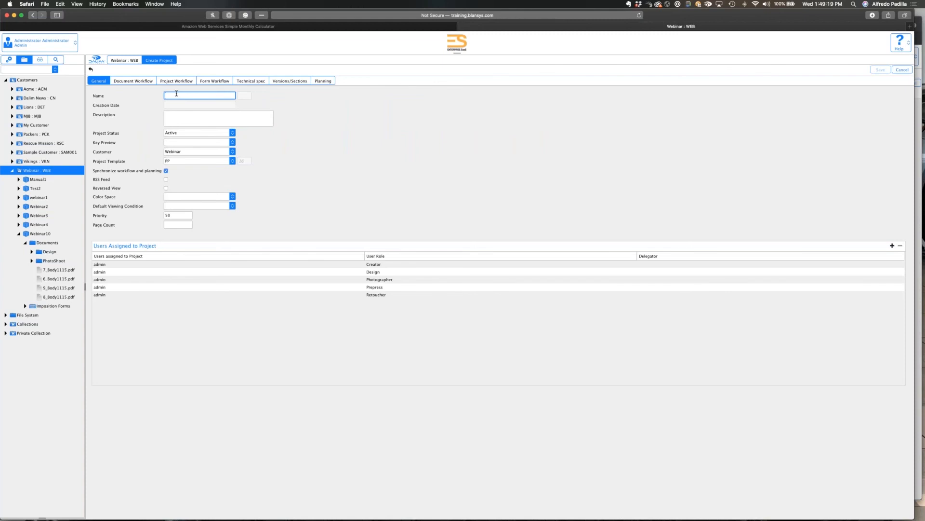
type("Test3")
left_click(327, 121)
left_click(328, 82)
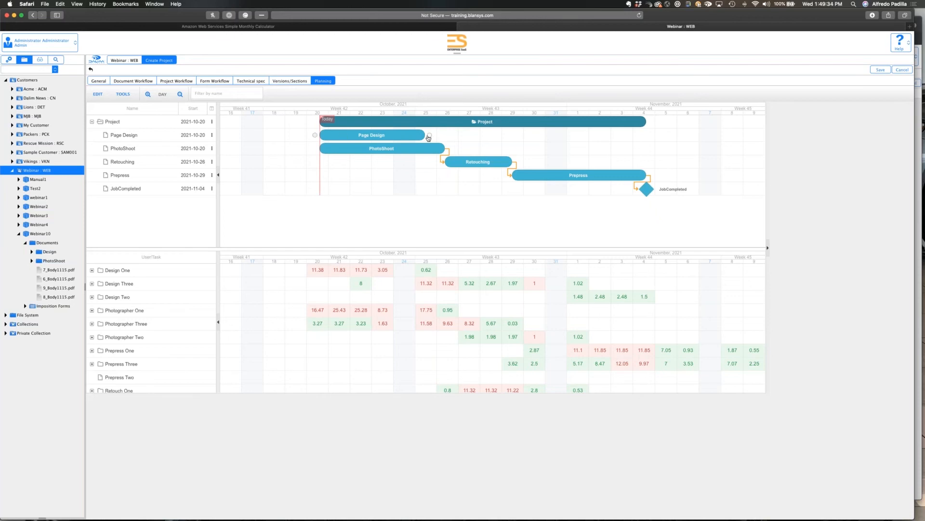
Try moving Prepress to start on 2021-11-01, and PhotoShoot and Page Design to start on 2021-10-23 in the Gantt chart.
left_click_drag(592, 176, 649, 176)
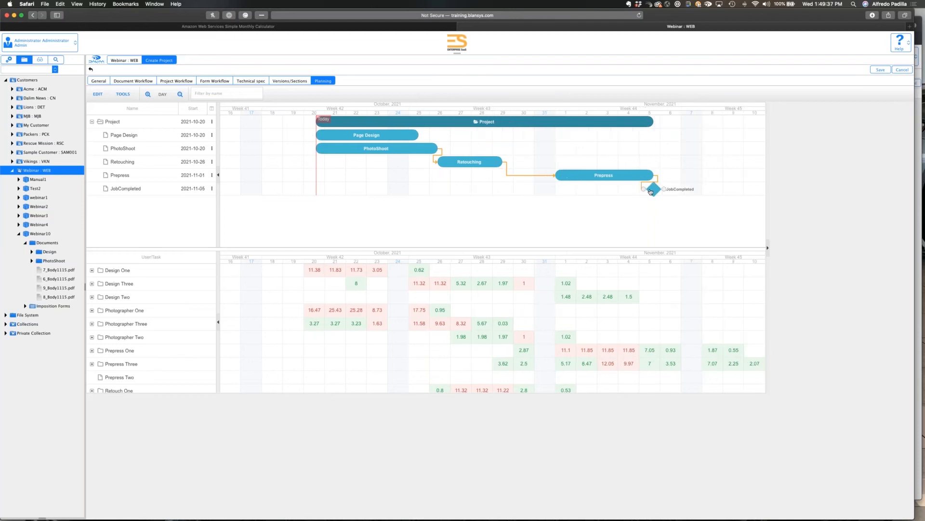
left_click_drag(384, 148, 446, 160)
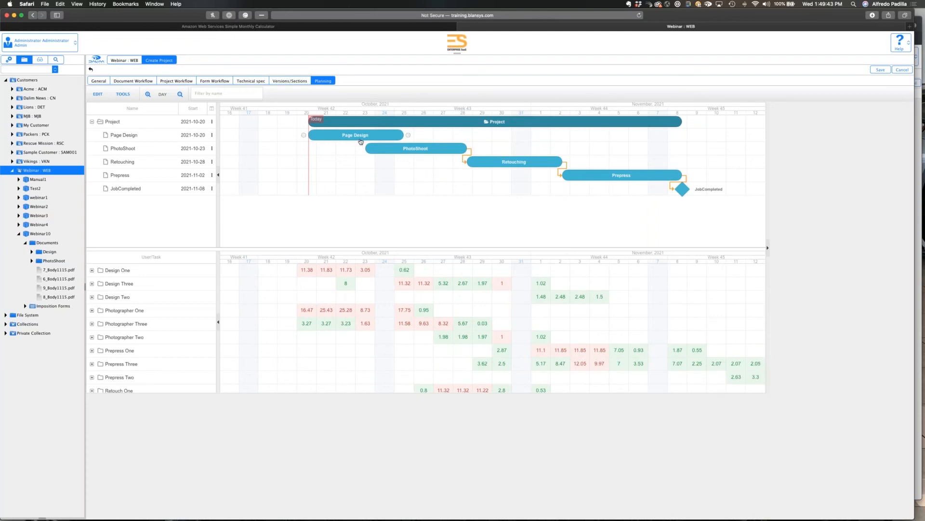
left_click_drag(361, 141, 414, 141)
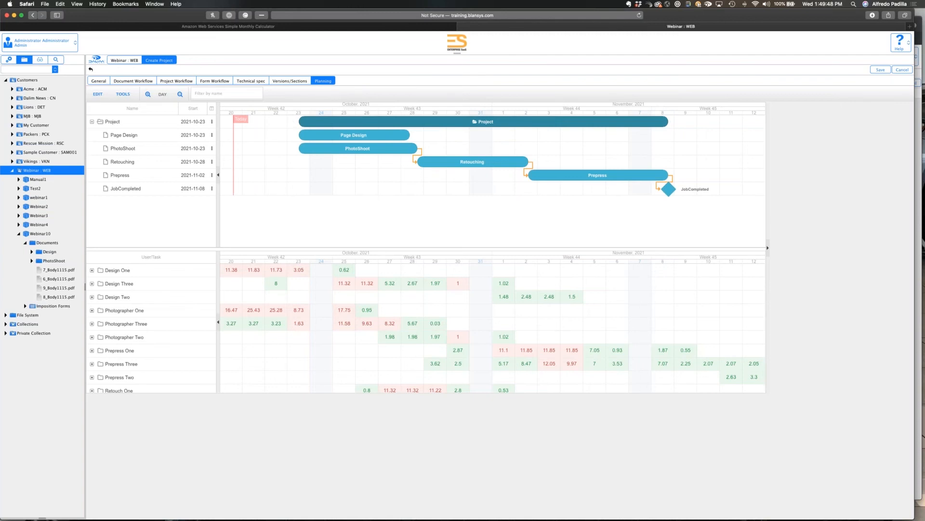
Reinitialize the whole project's schedule from its Planning Project workflow using the auto-schedule settings.
left_click(133, 123)
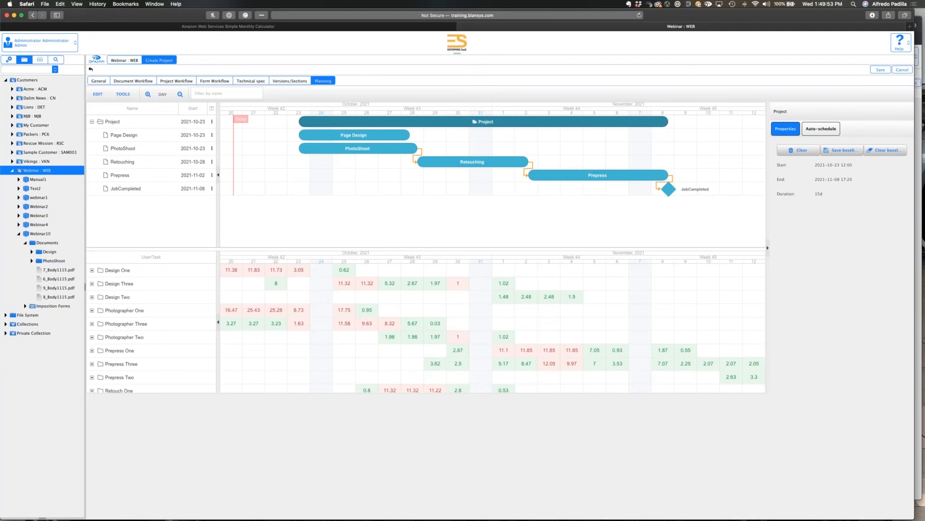
left_click(821, 129)
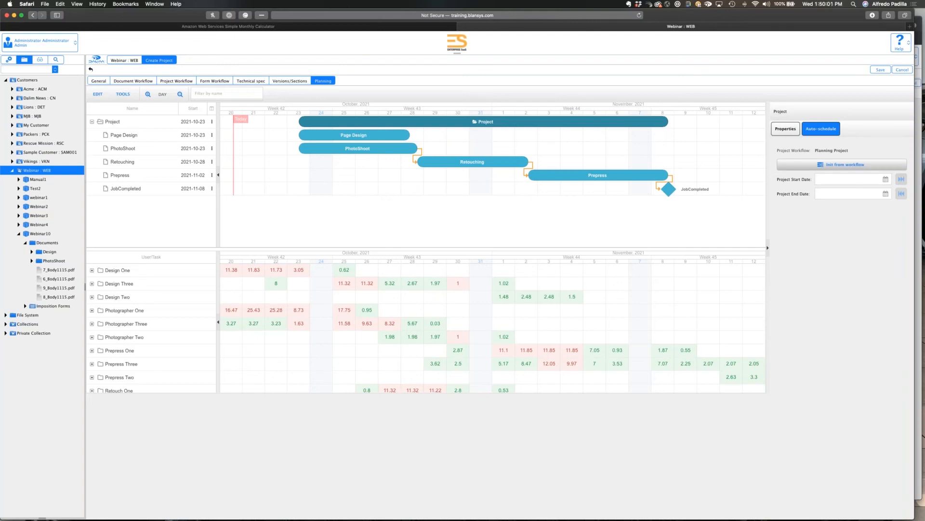
left_click(848, 167)
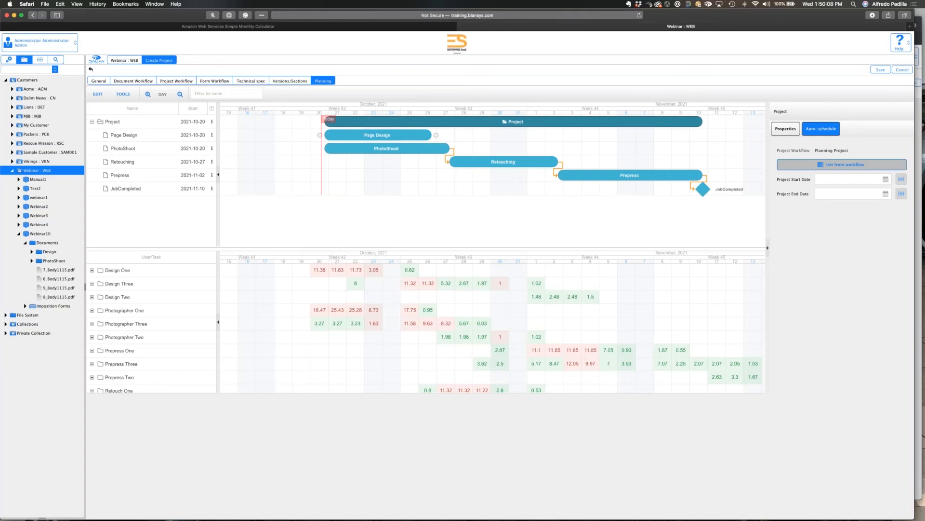
Reschedule Page Design and PhotoShoot to start on 2021-10-25, and Prepress to start on 2021-11-05.
left_click_drag(424, 149, 500, 150)
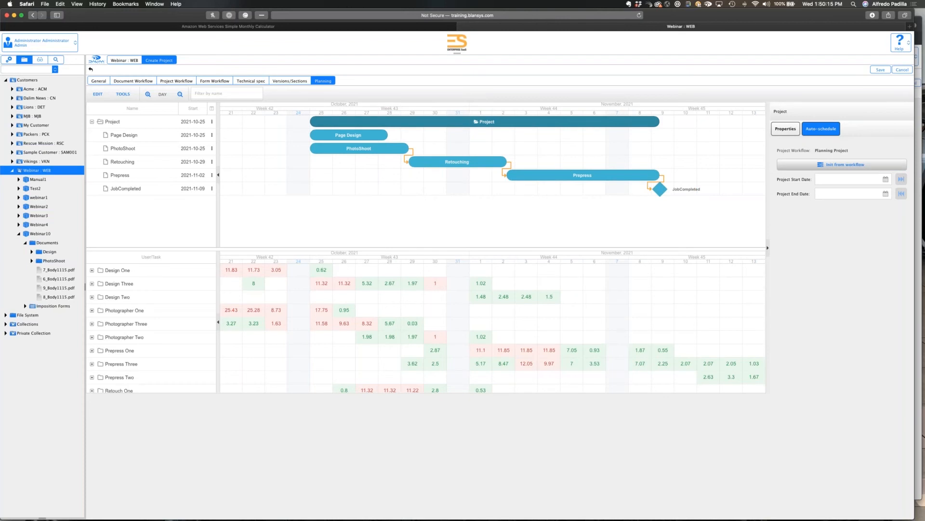
left_click_drag(539, 174, 600, 177)
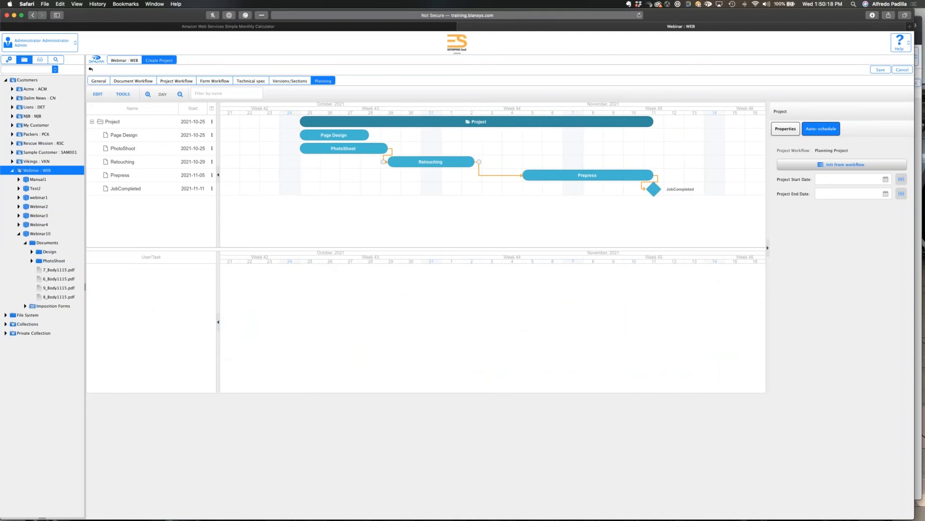
Check the project and Retouching properties, and save and clear a project baseline.
left_click(782, 128)
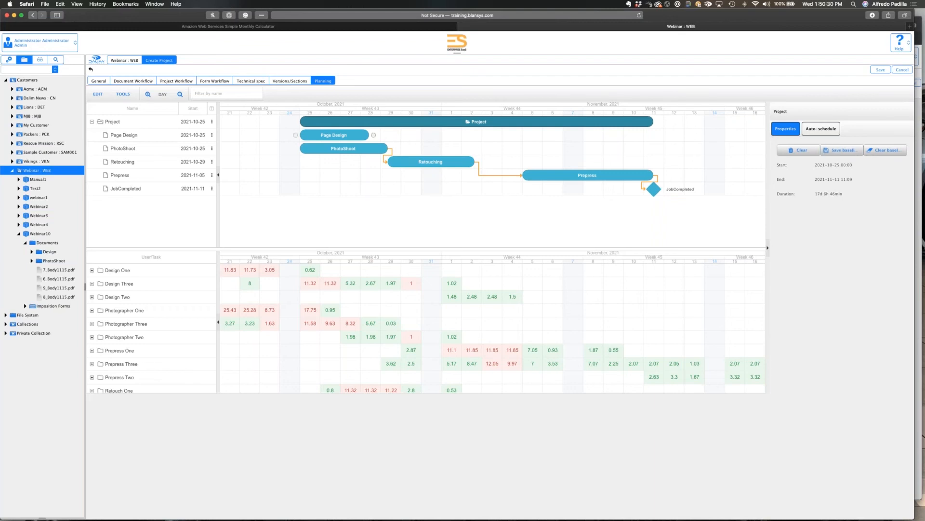
left_click(411, 161)
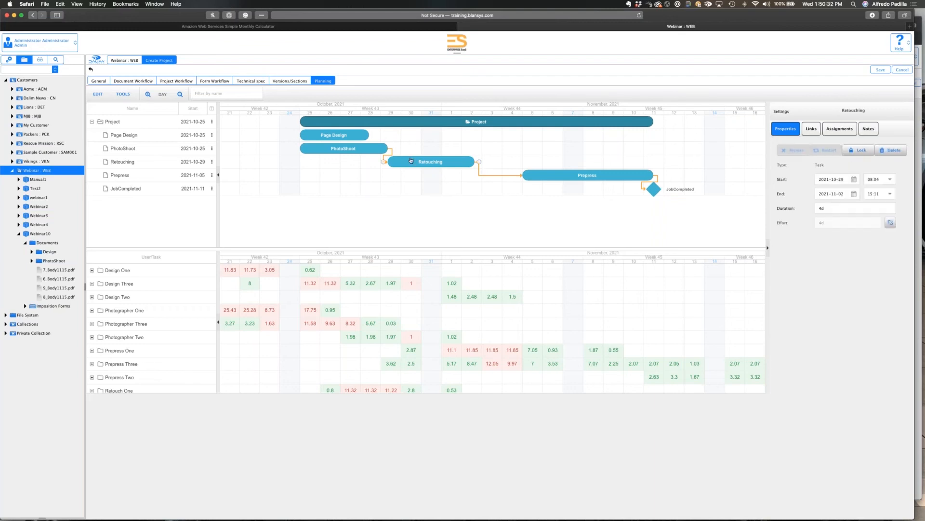
left_click(753, 152)
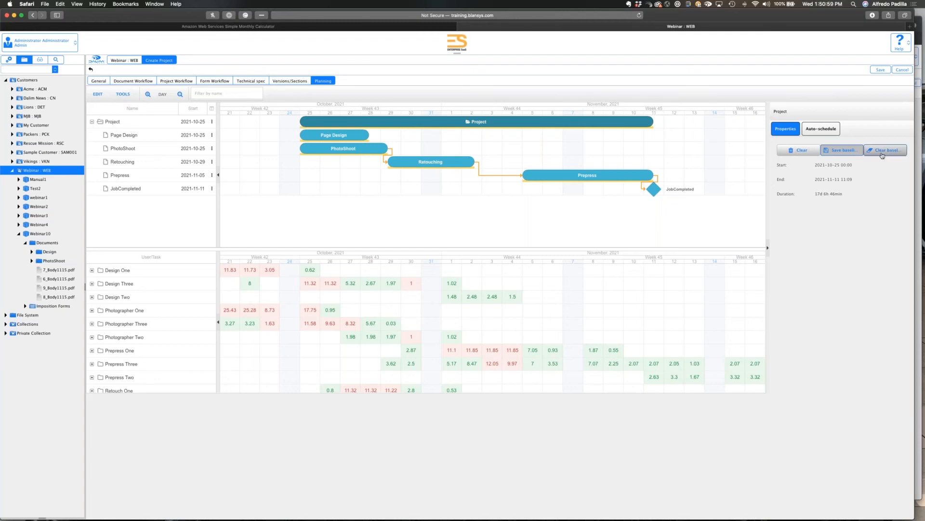
left_click(882, 154)
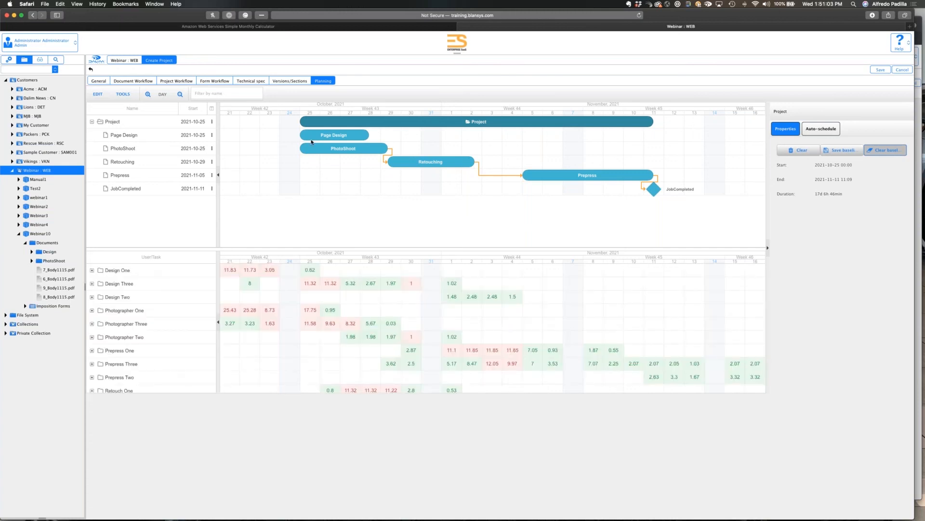
Lock the Page Design task and unlock it again, shifting PhotoShoot slightly later within 2021-10-25 in between.
left_click(316, 136)
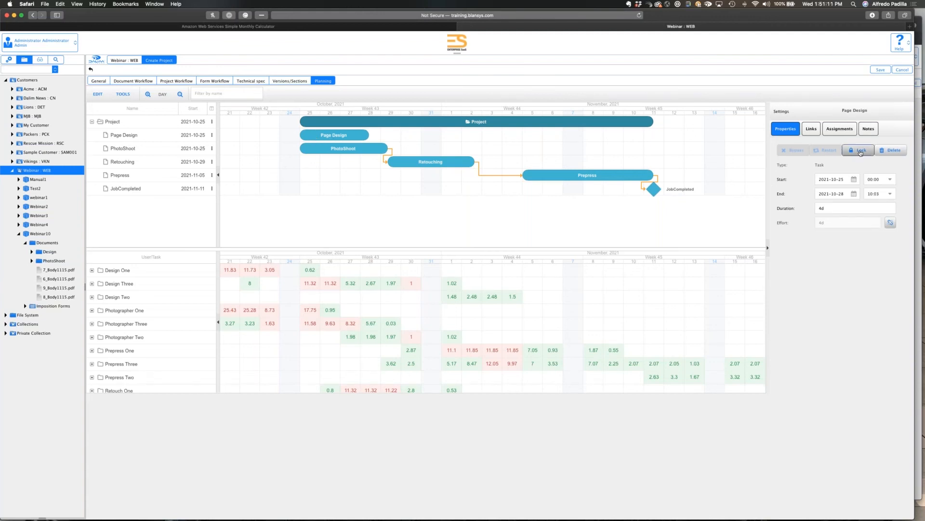
left_click(861, 152)
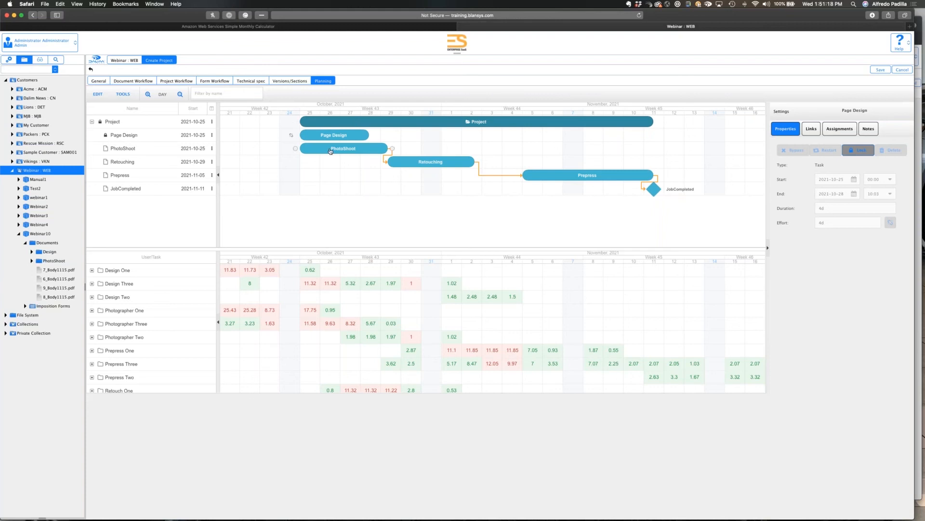
left_click_drag(331, 151, 337, 148)
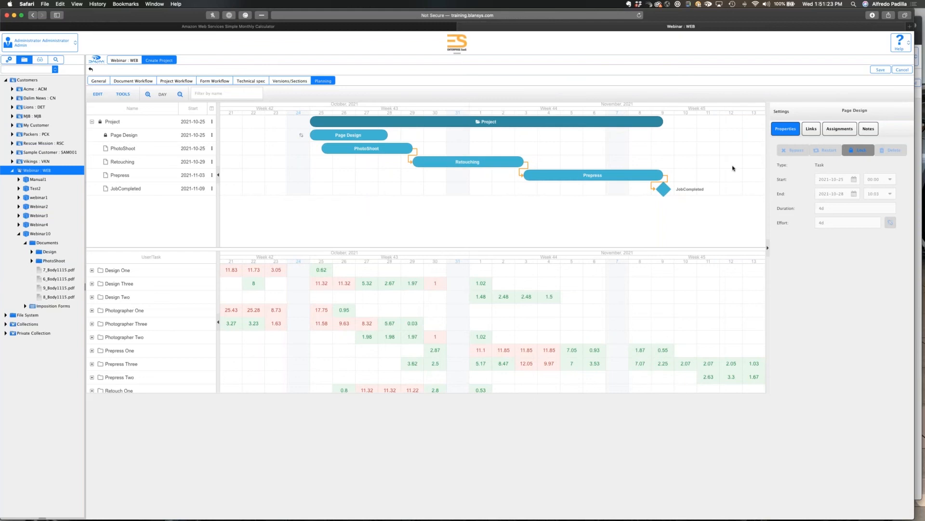
left_click(860, 151)
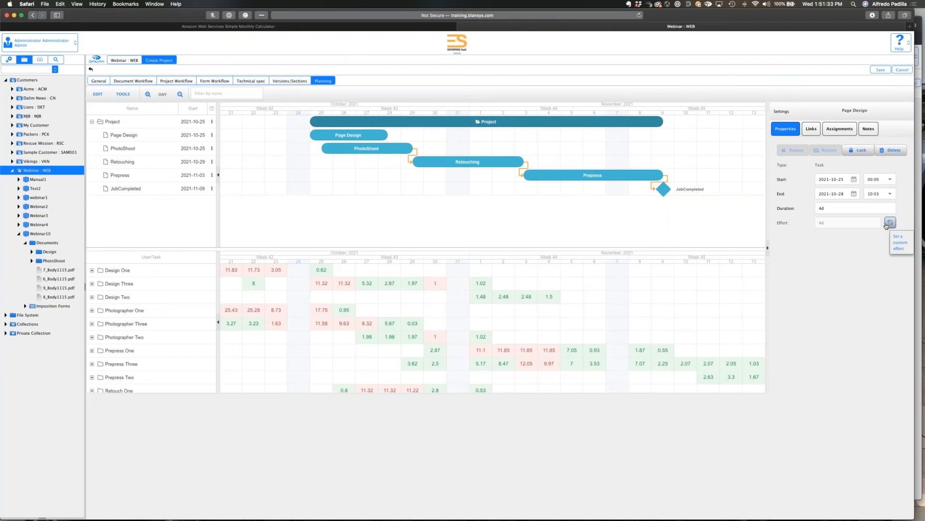
Move Retouching to start on 2021-10-31 and set its target link lag from PhotoShoot to 2 days.
left_click(468, 162)
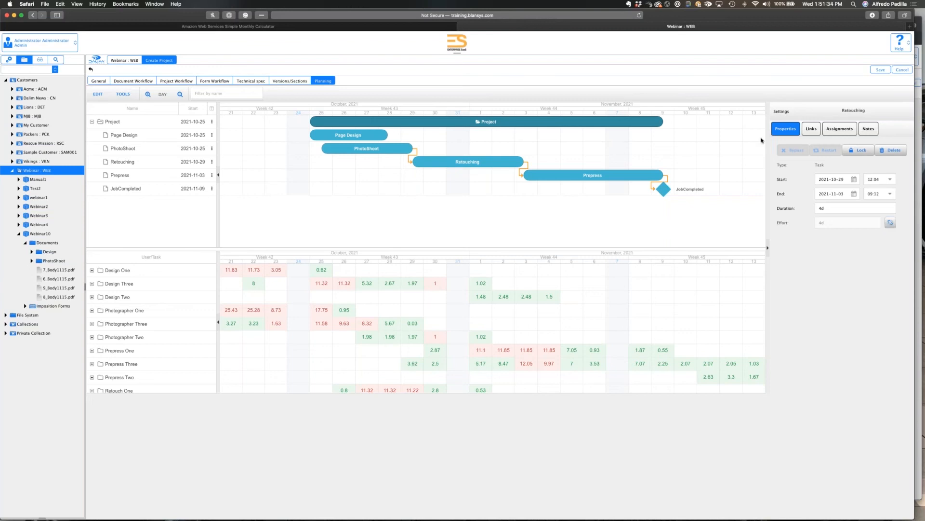
left_click(810, 130)
left_click_drag(434, 165, 467, 165)
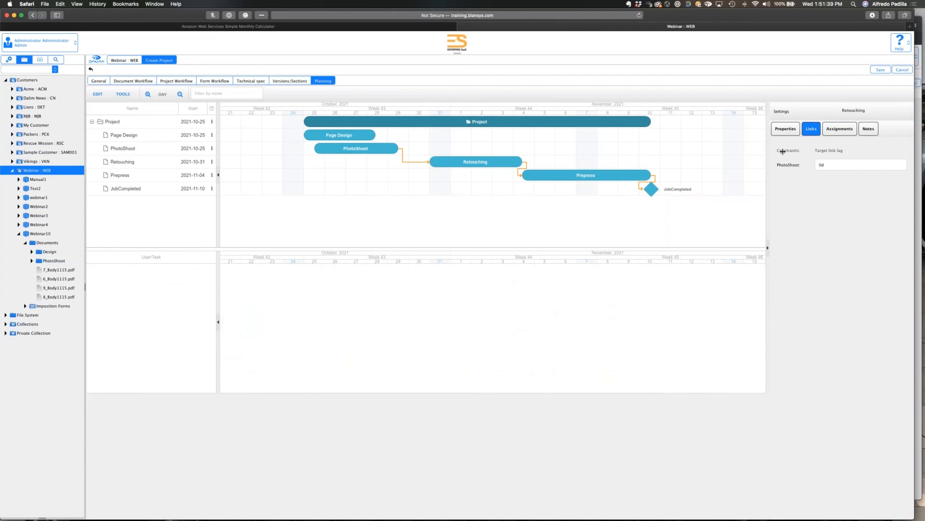
left_click(821, 166)
left_click_drag(819, 166, 822, 169)
type("2")
key("Tab")
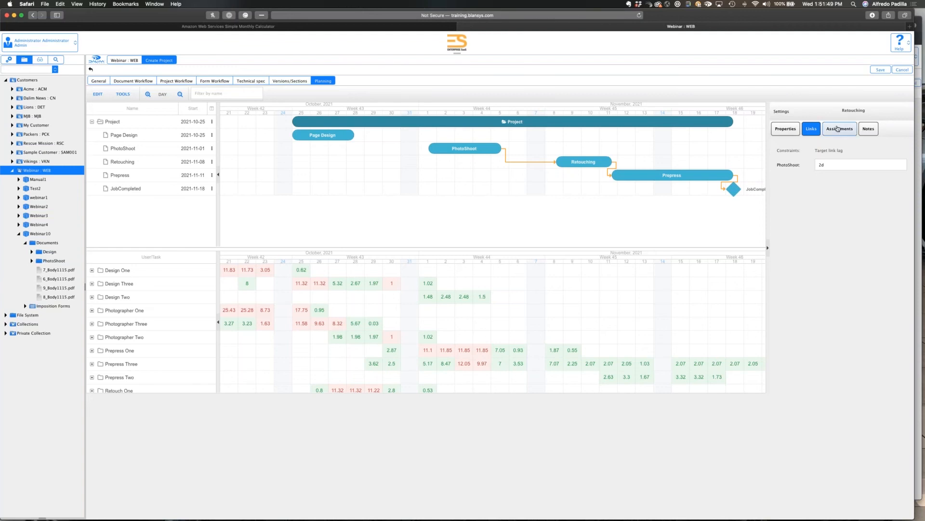
View the Retouching task's assignments and move PhotoShoot to start on 2021-10-31.
left_click(838, 128)
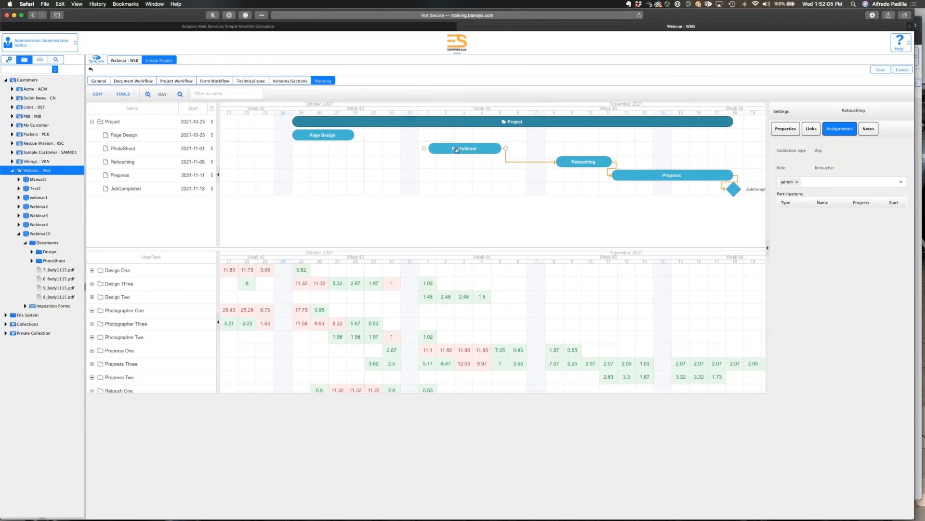
left_click(456, 149)
left_click_drag(455, 150, 448, 150)
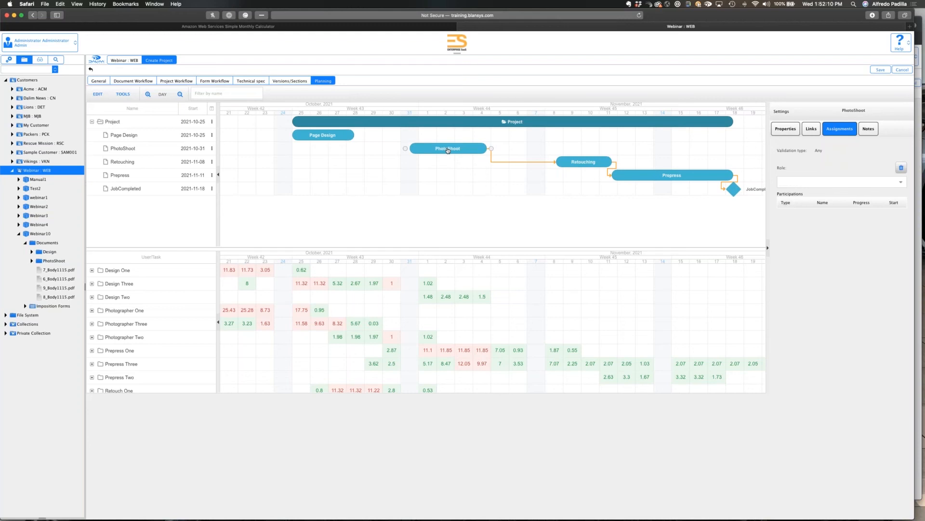
Add the note "See the attachment" to PhotoShoot and attach the file Screen Shot 2021-10-20 at 8.46.12 AM.
left_click(867, 129)
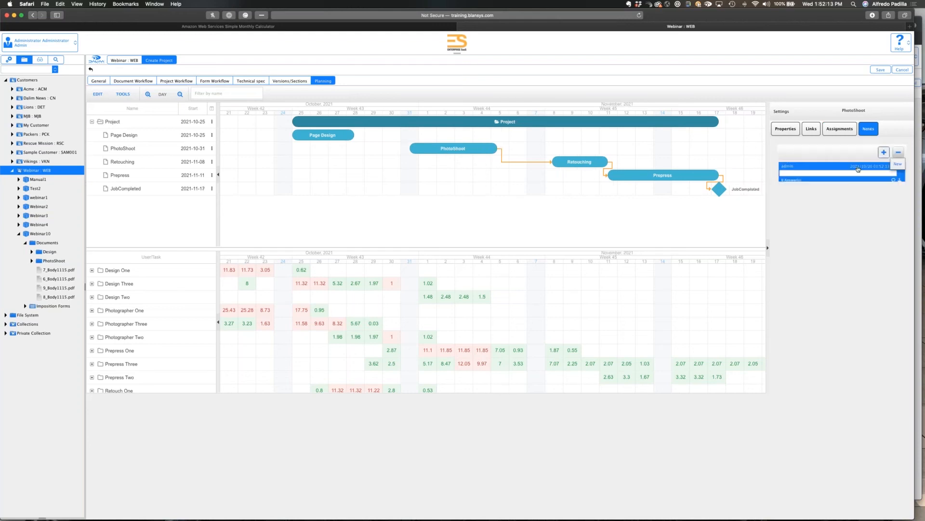
type("See the a")
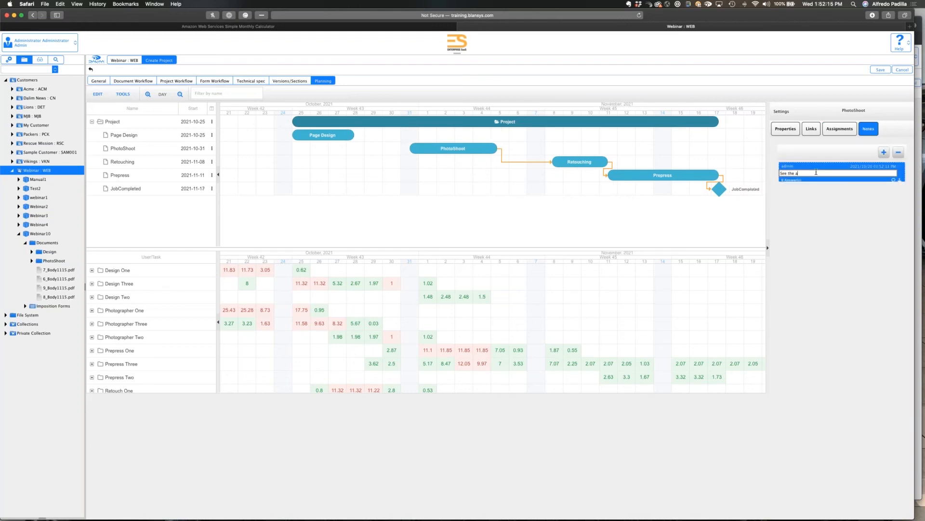
type("ttachment")
left_click(901, 180)
left_click(900, 181)
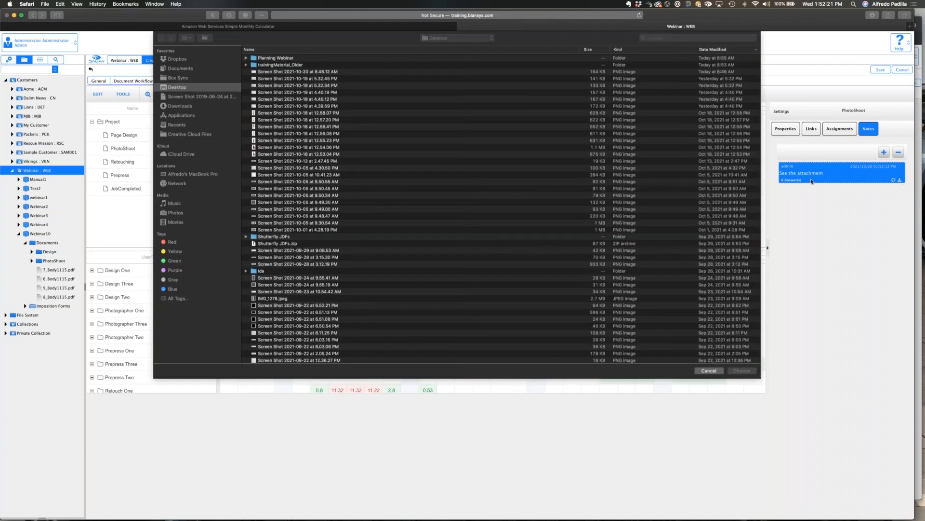
left_click(275, 74)
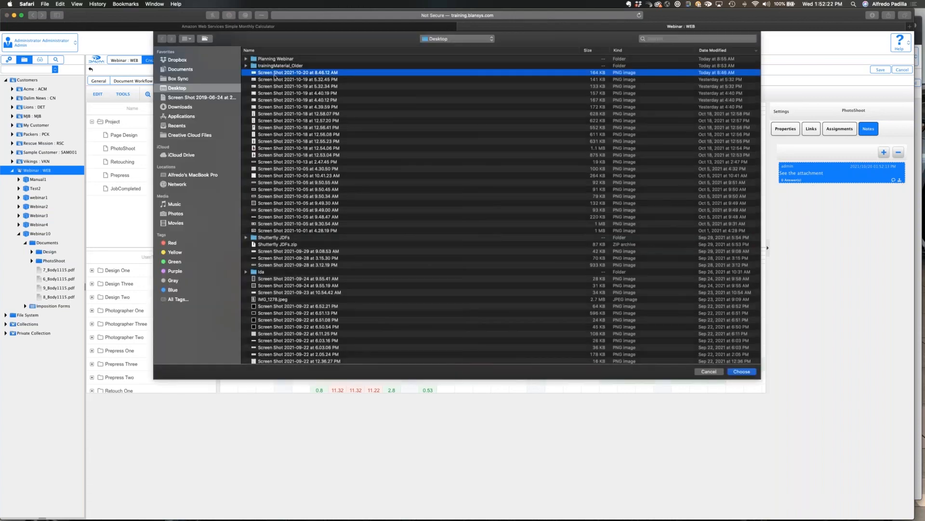
double_click(275, 76)
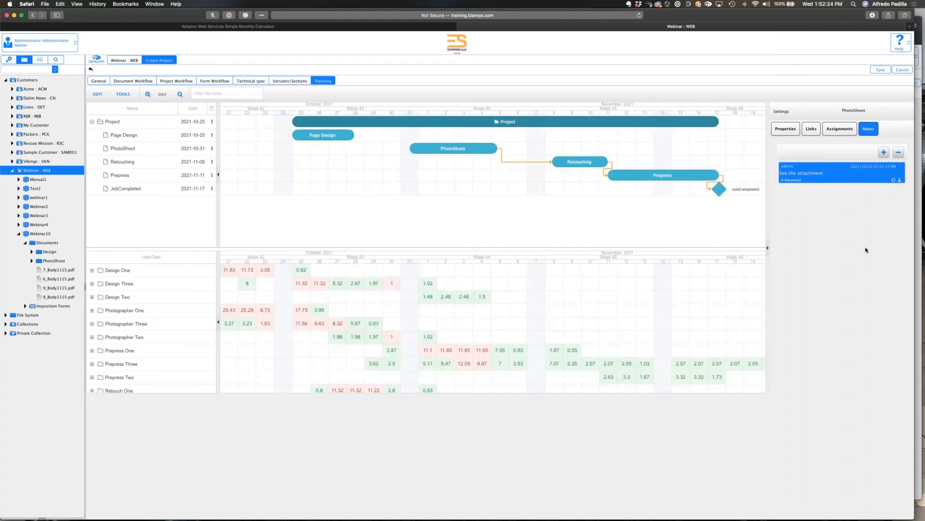
Save the new Test3 project and open its job ticket planning with the overall project's properties.
left_click(880, 70)
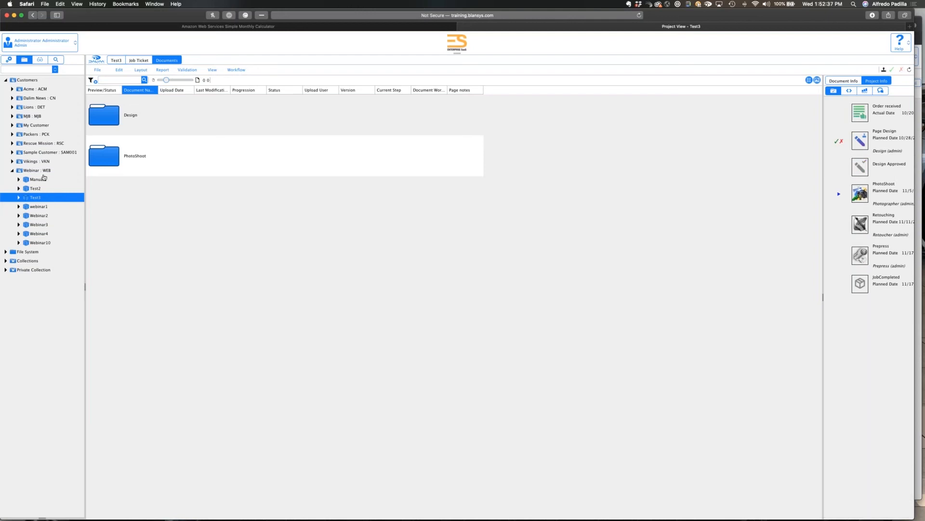
left_click(47, 199)
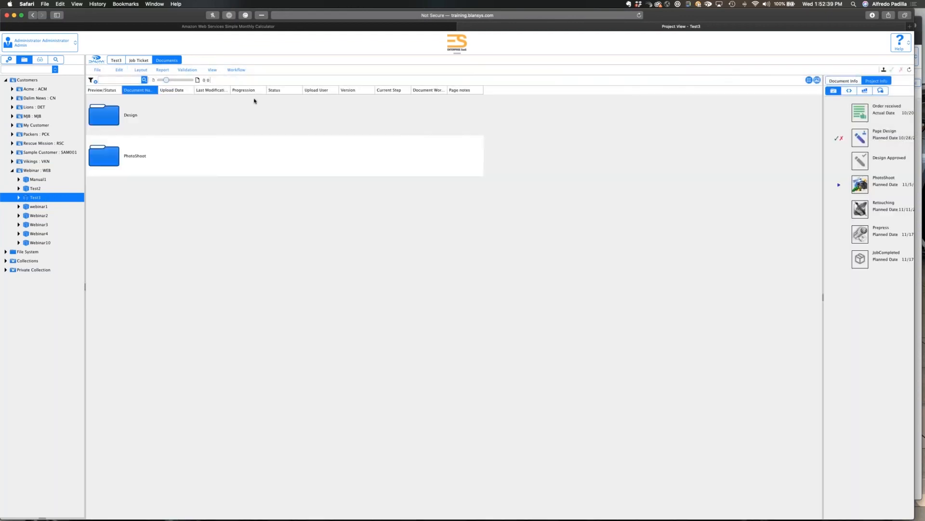
left_click(139, 60)
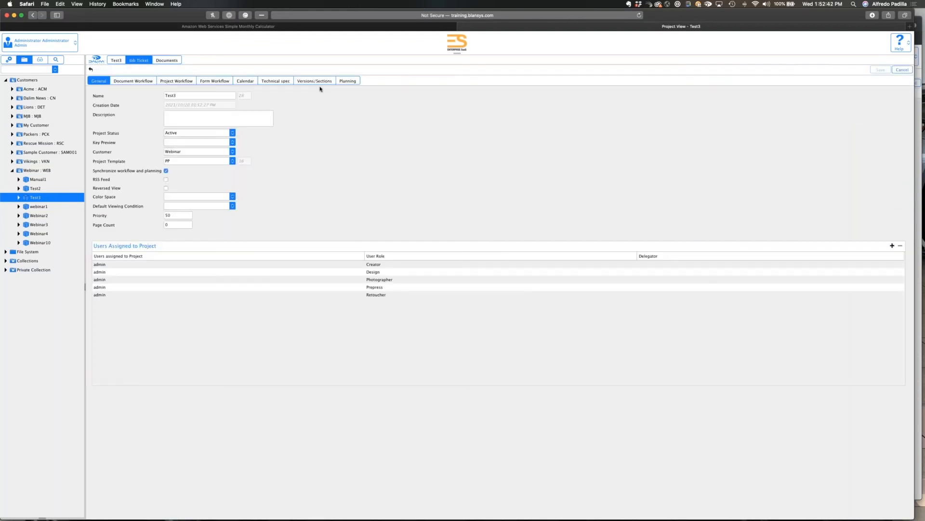
left_click(348, 82)
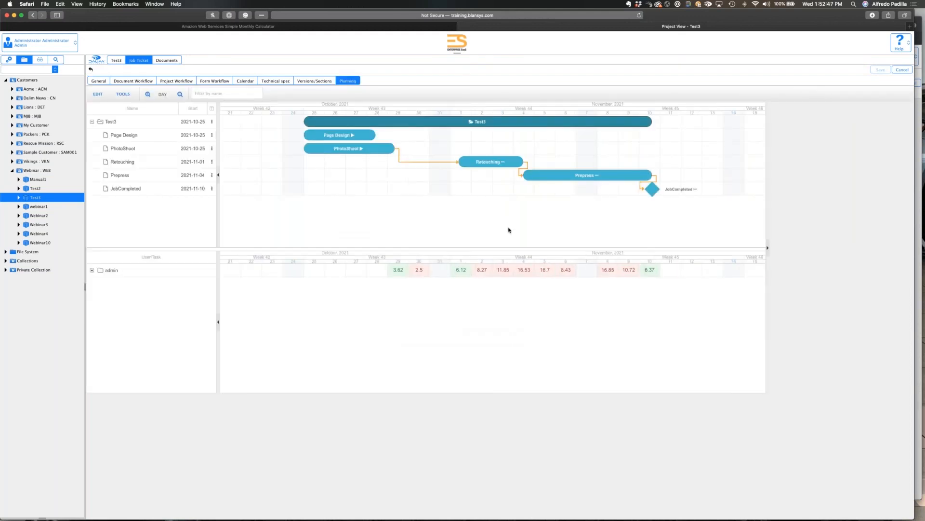
left_click(315, 123)
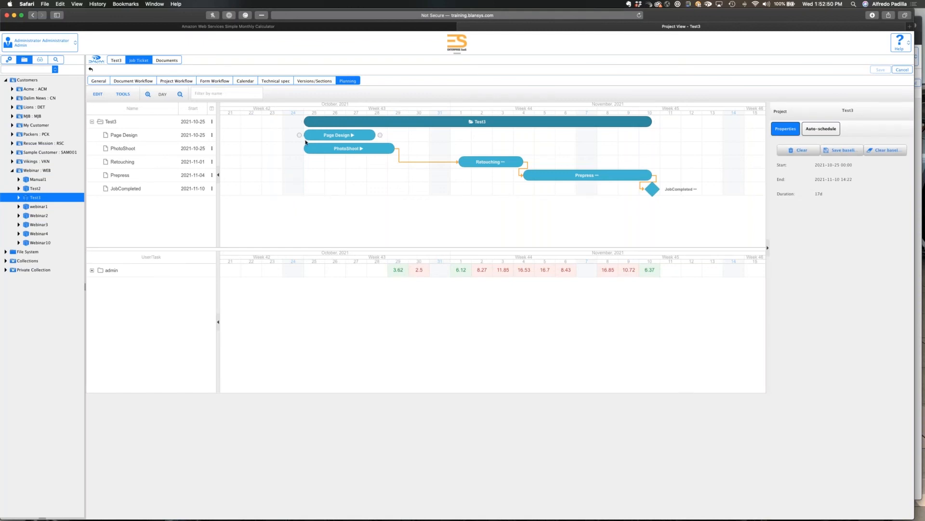
Clear the Test3 project's planning and add a task named NewPhoto.
left_click(312, 137)
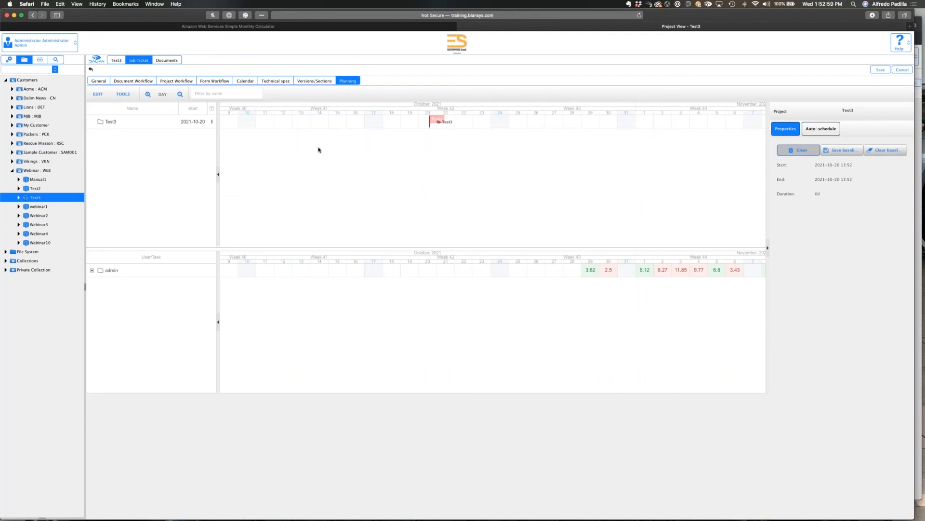
left_click(212, 122)
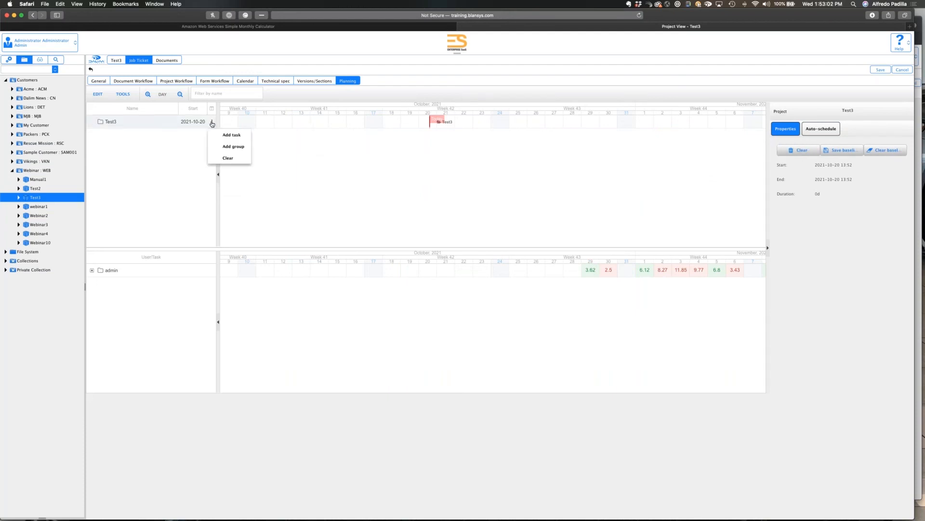
left_click(222, 131)
type("NewP")
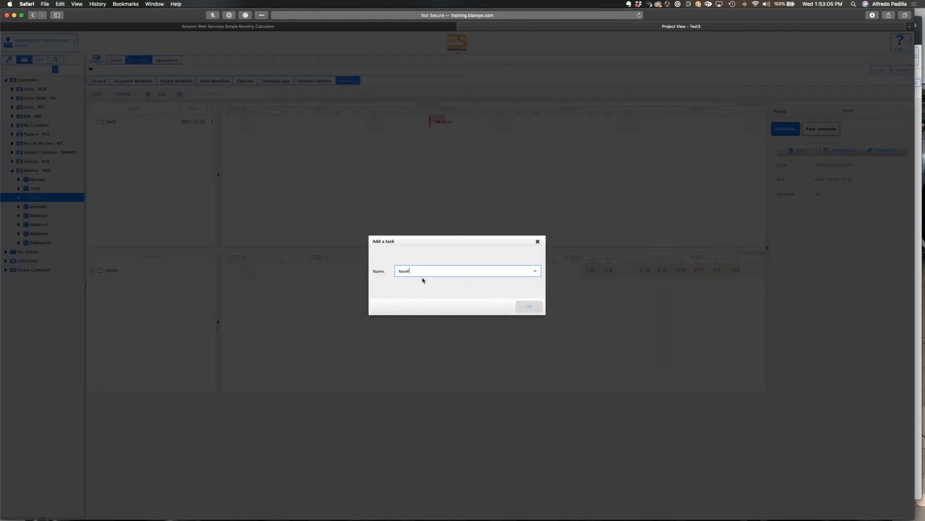
type("hoto")
left_click(531, 307)
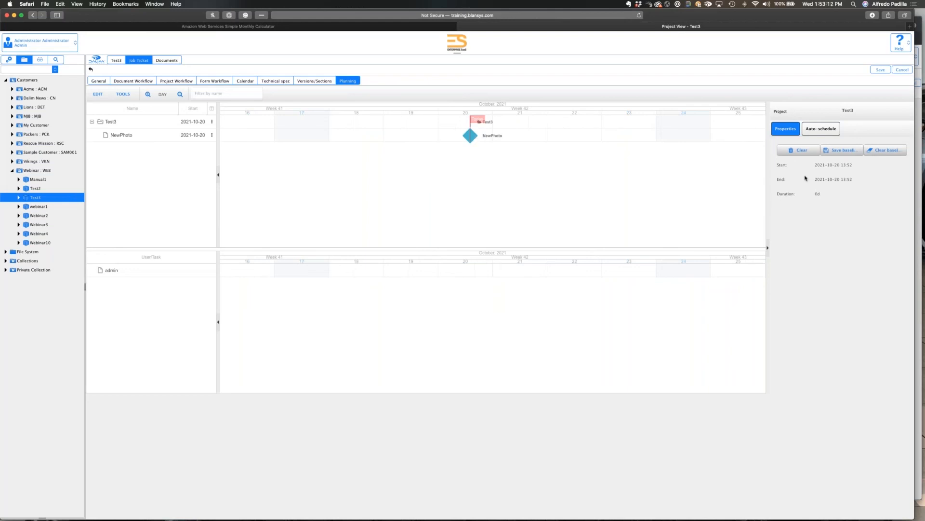
Change NewPhoto's type from milestone to task and try to save the planning.
left_click(466, 140)
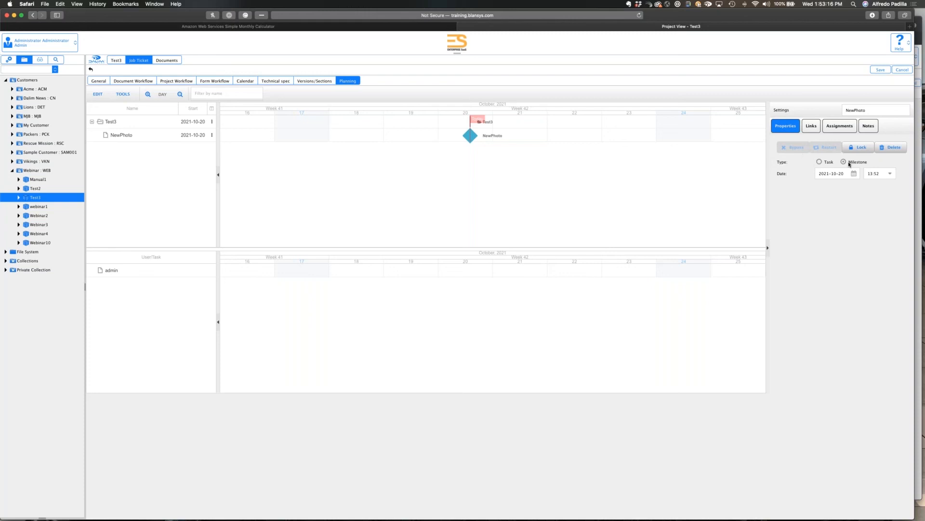
left_click(819, 162)
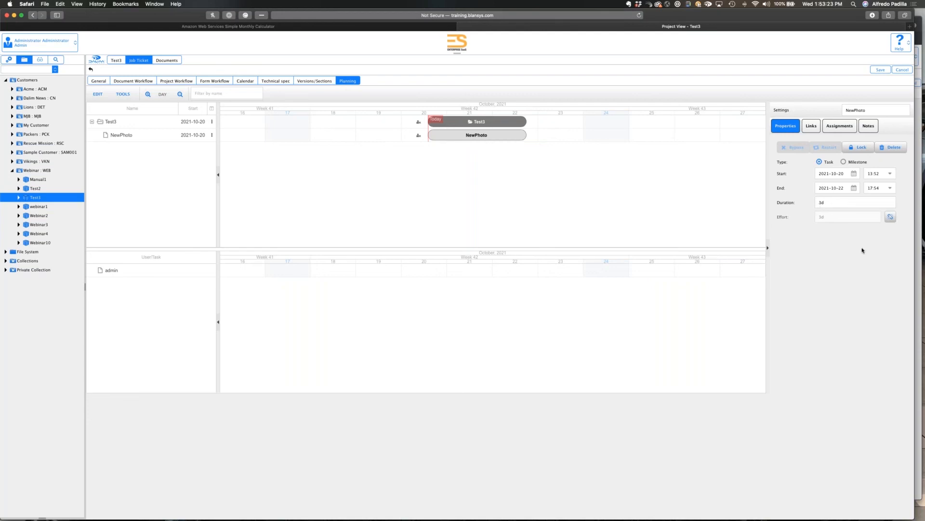
left_click(878, 70)
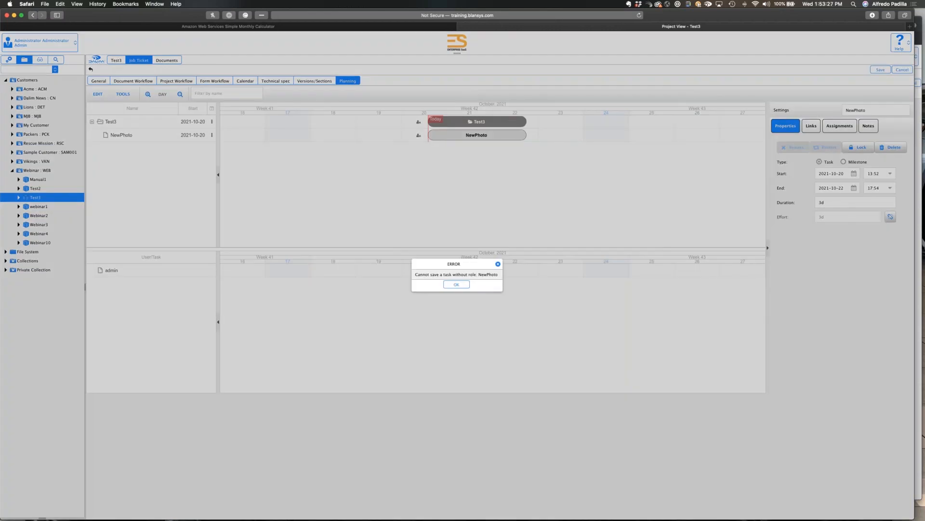
left_click(456, 285)
Assign the Photographer role to the NewPhoto task and save the planning.
left_click(845, 127)
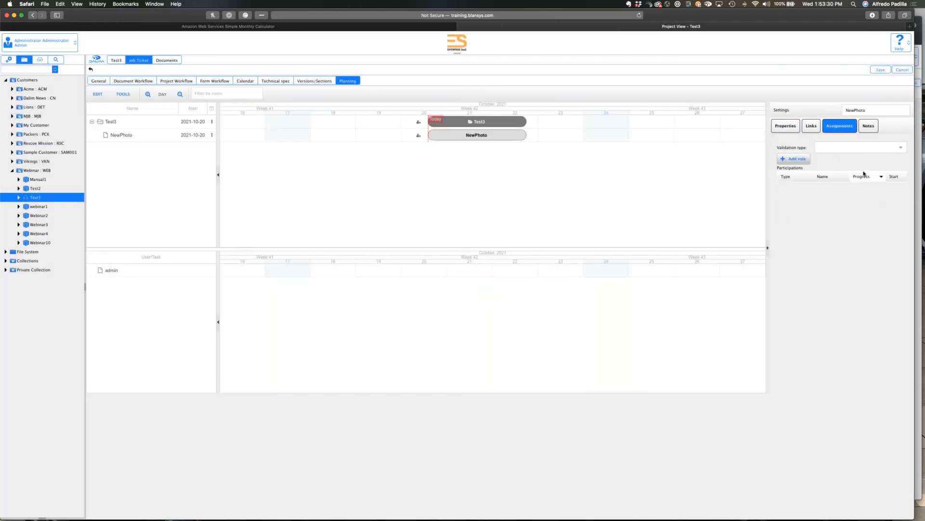
left_click(795, 160)
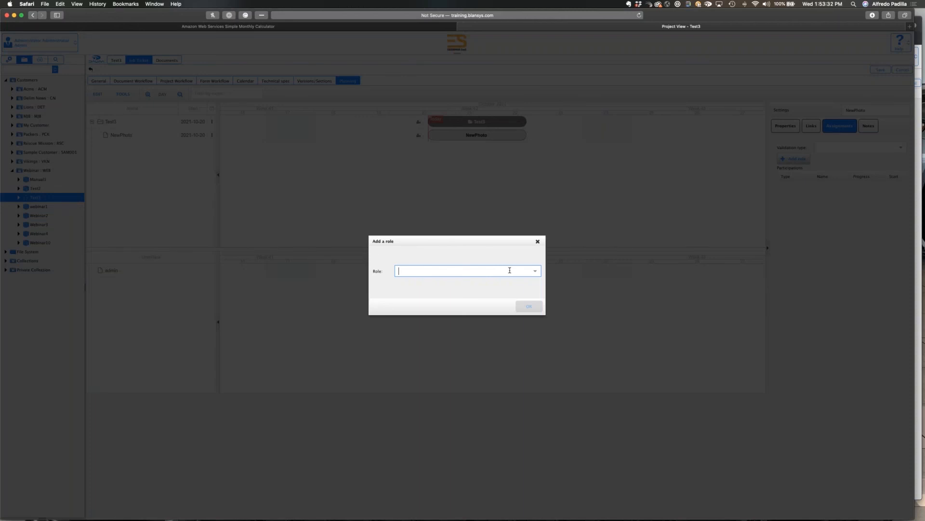
type("Photographer")
left_click(449, 283)
left_click(529, 307)
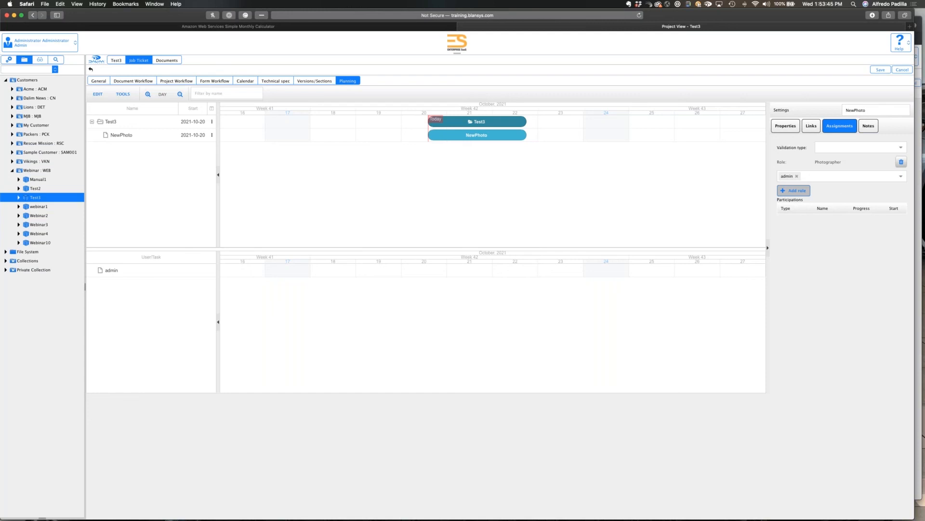
left_click(881, 70)
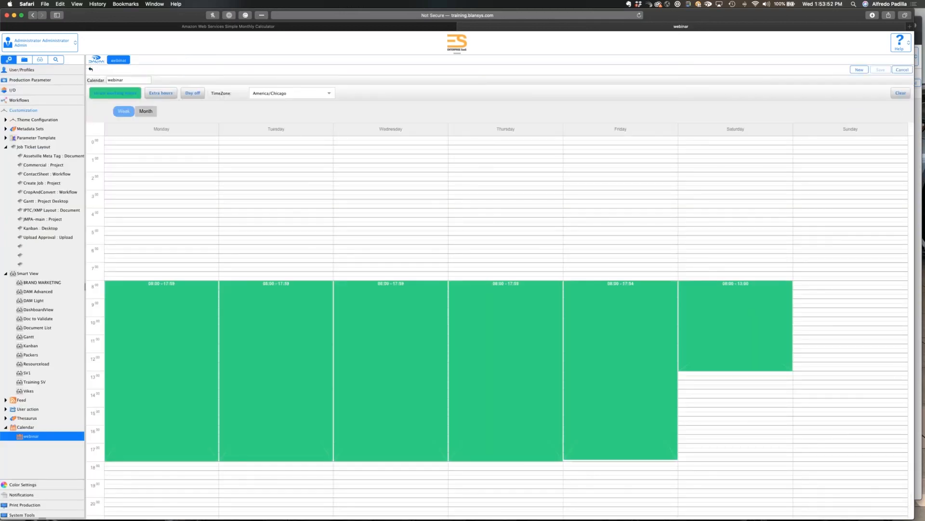
Look up the NewPhoto milestone in the Planning folder of the workflow milestones and view its general settings.
scroll(14, 144, "down", 2)
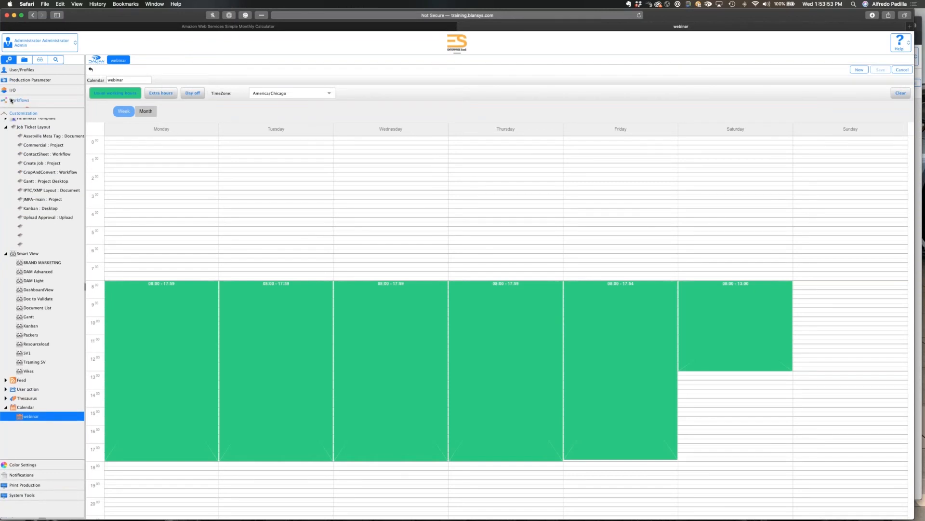
left_click(10, 100)
left_click(12, 290)
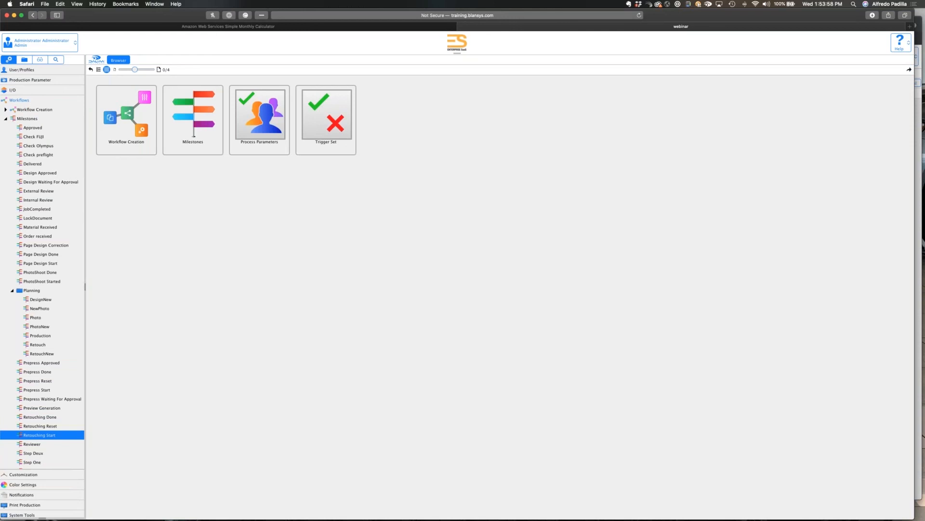
left_click(36, 328)
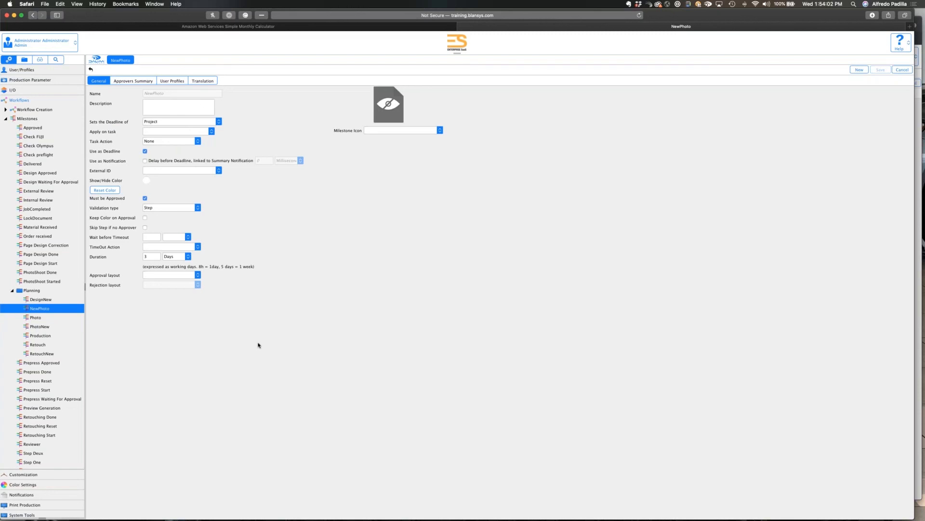
Return to the Test3 project's planning and add a second task named NewRetouch.
left_click(28, 60)
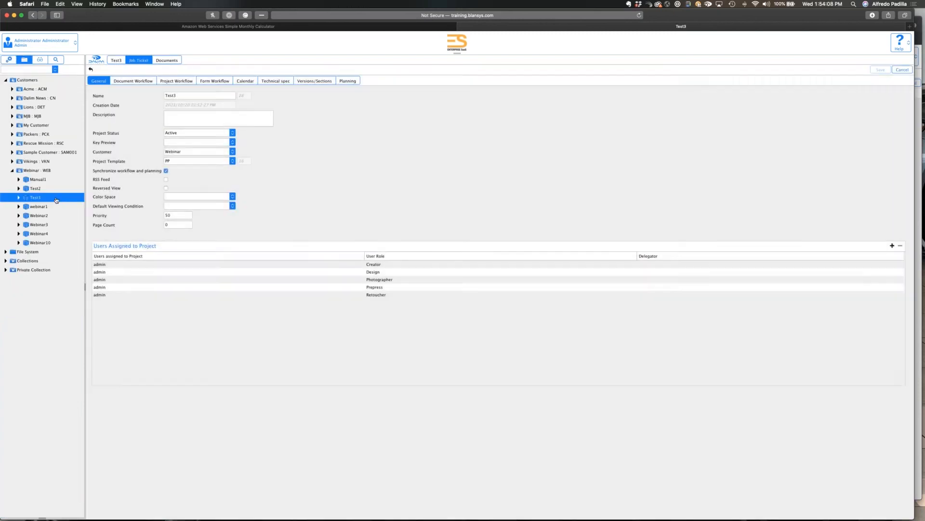
left_click(56, 200)
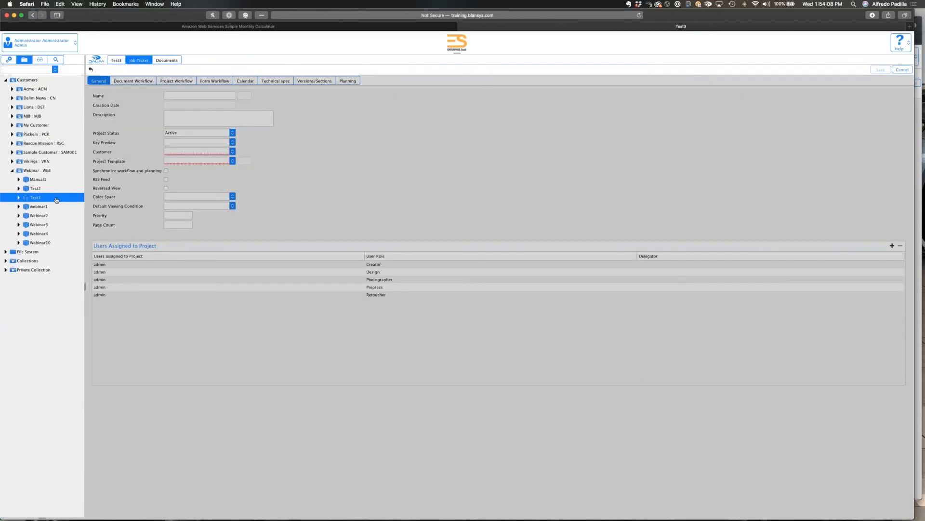
left_click(357, 82)
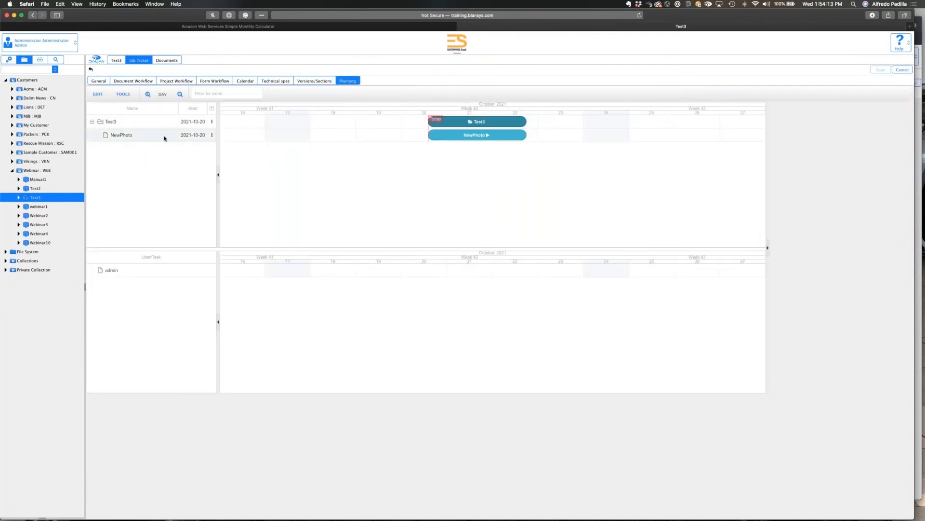
left_click(212, 122)
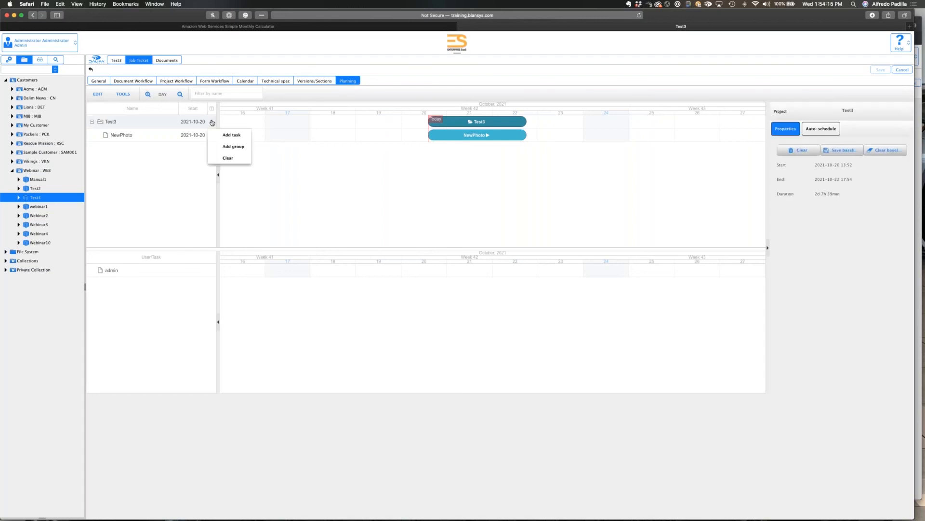
left_click(230, 135)
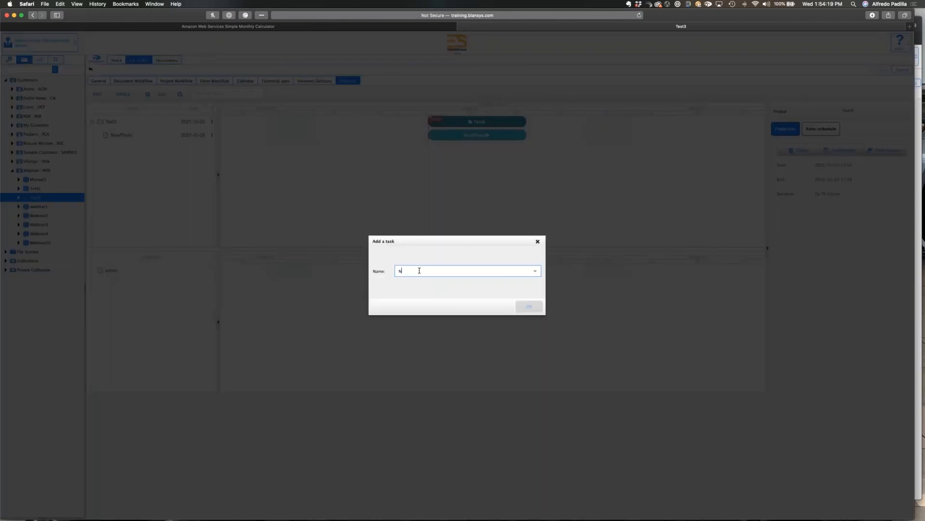
type("NewR")
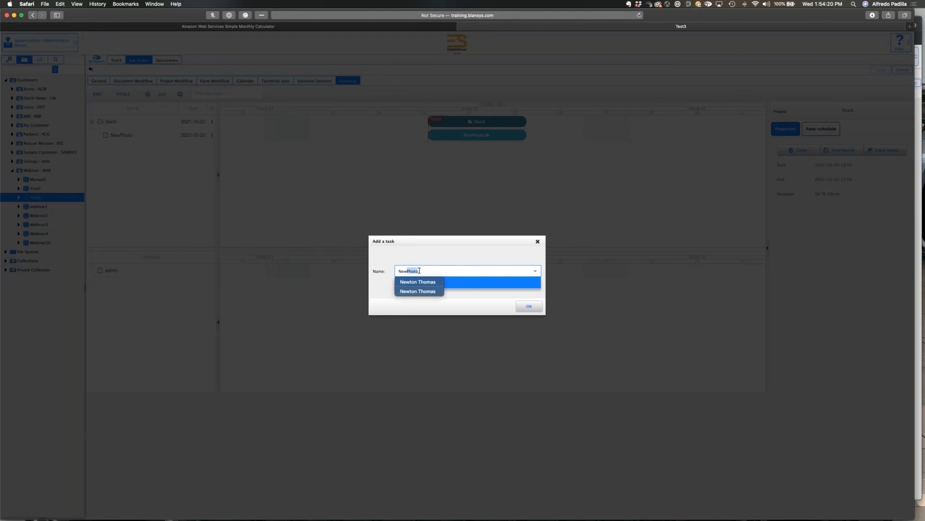
type("etou")
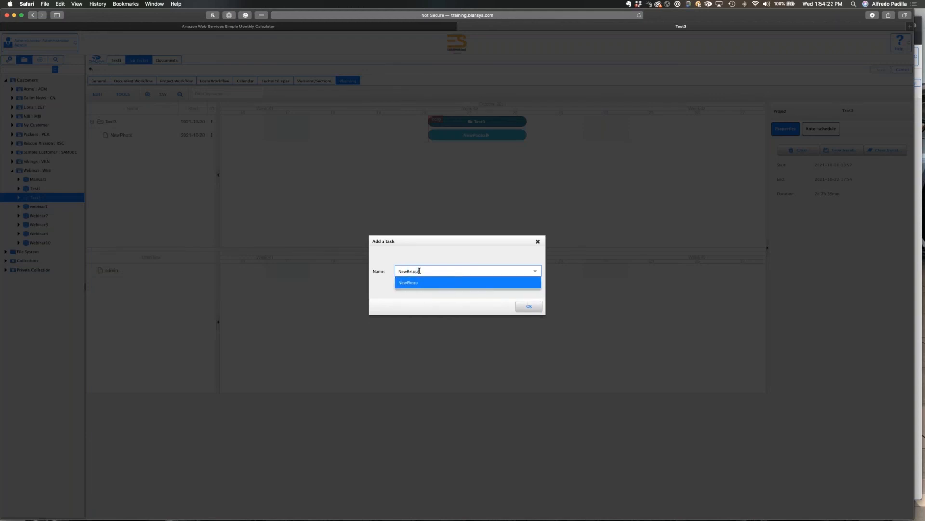
type("ch")
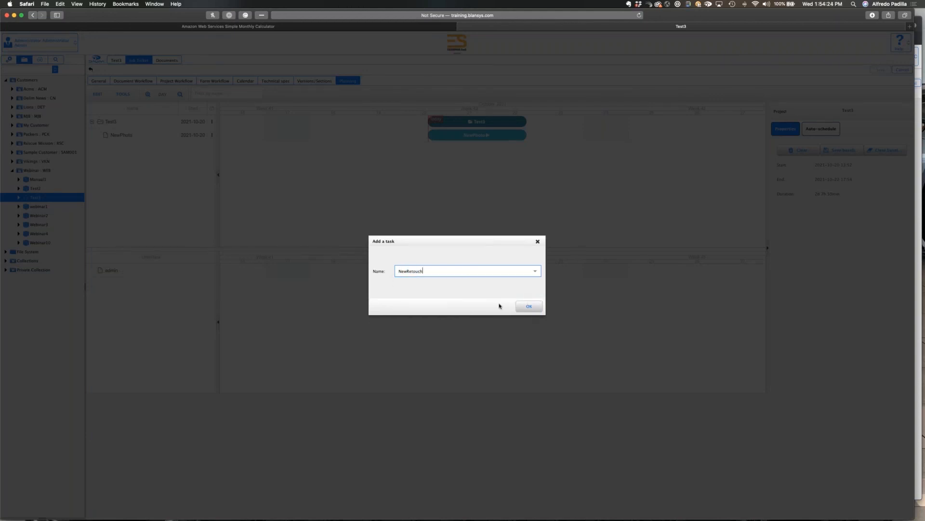
left_click(532, 307)
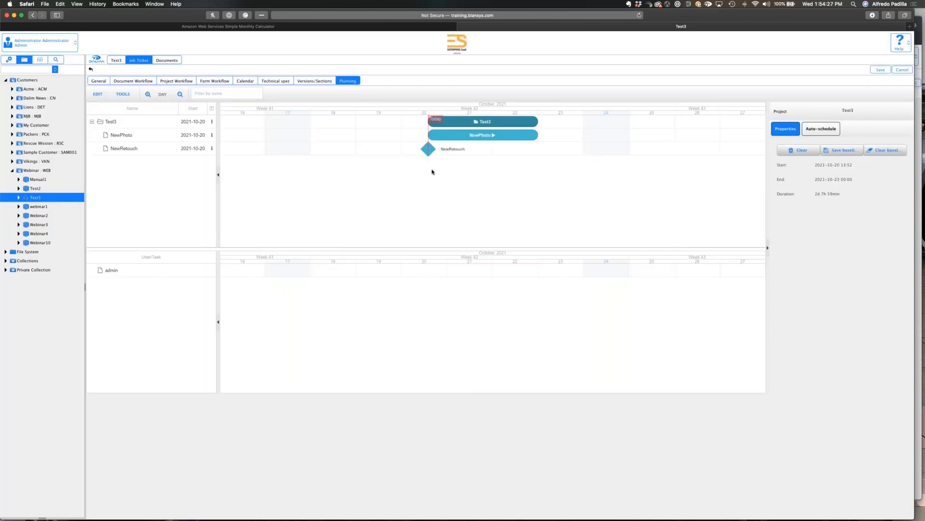
Move NewRetouch to 2021-10-23, where NewPhoto ends, and change its type from milestone to task.
left_click_drag(428, 149, 538, 149)
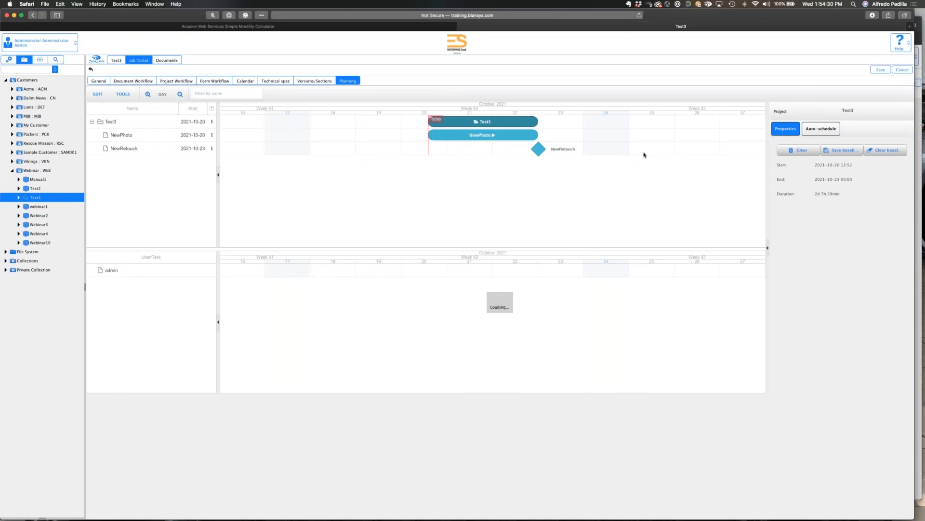
left_click(539, 148)
left_click(820, 162)
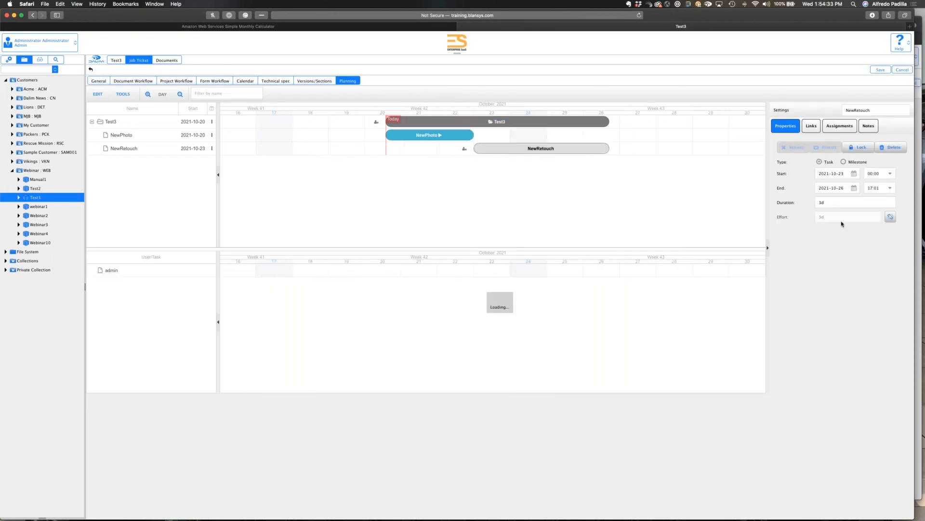
Link the end of NewPhoto to the start of NewRetouch and try to save the planning.
left_click_drag(478, 136, 476, 149)
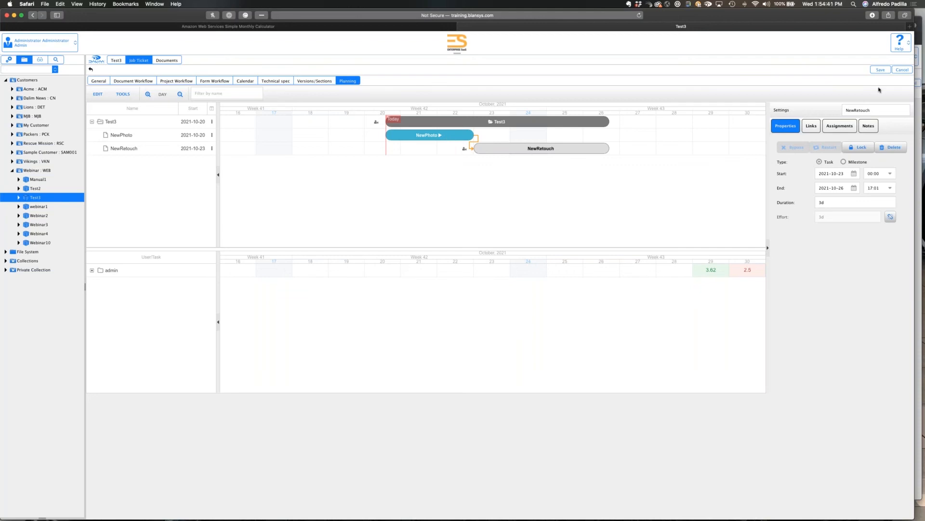
left_click(881, 69)
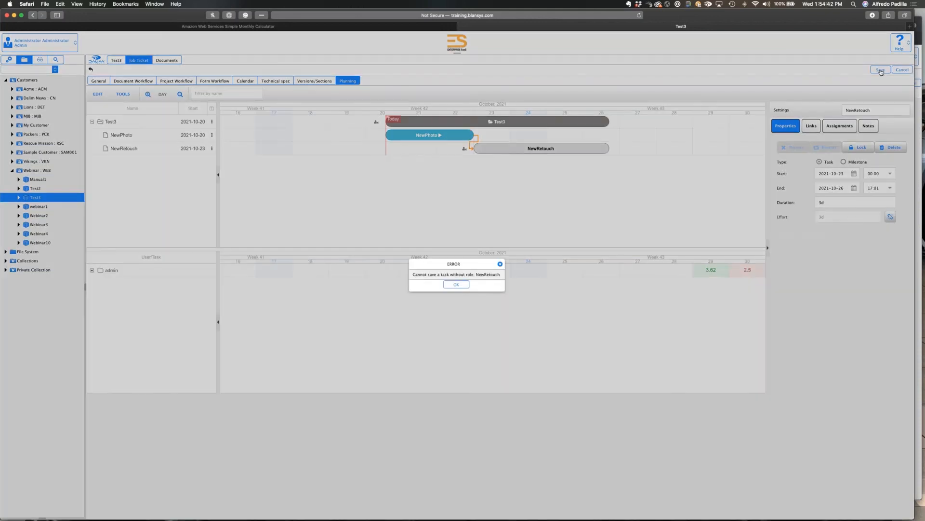
left_click(456, 285)
Assign the Retoucher role to NewRetouch and set its validation type to Any.
left_click(794, 159)
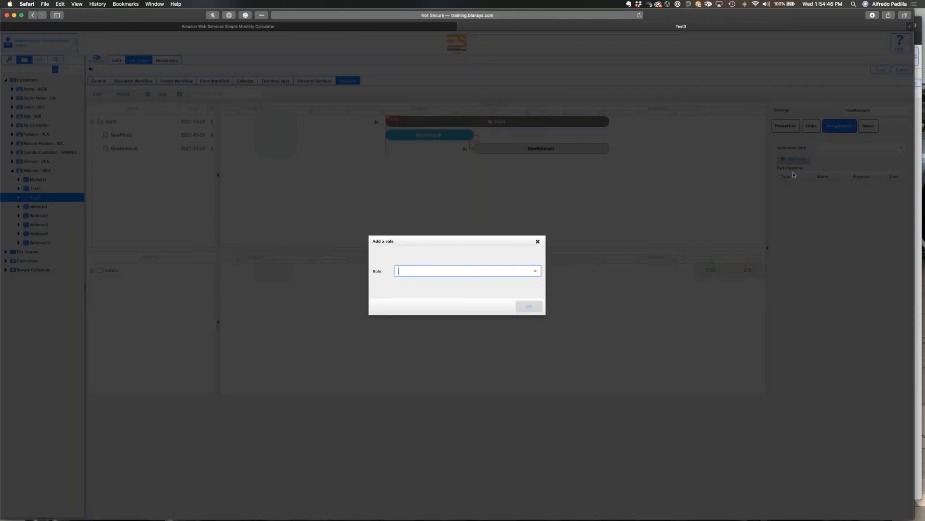
type("re")
left_click(448, 284)
left_click(539, 309)
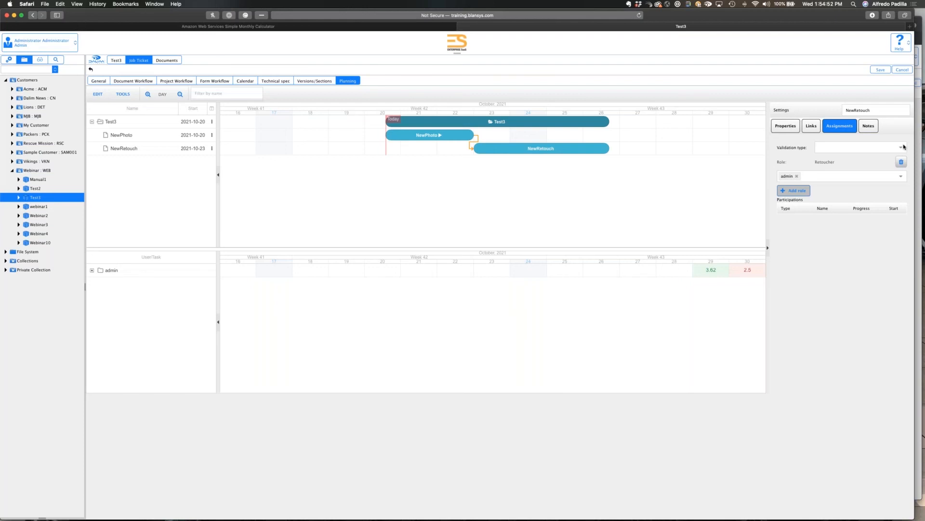
left_click(902, 148)
left_click(902, 148)
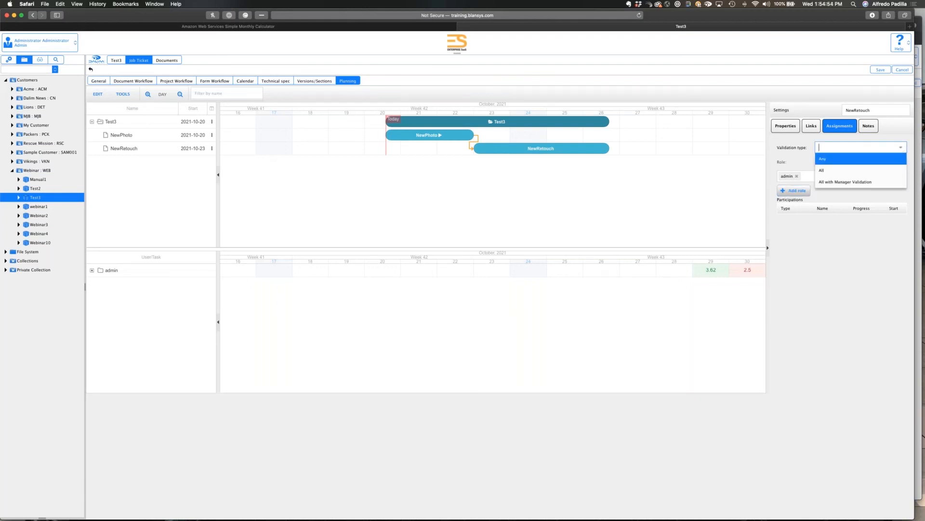
left_click(833, 160)
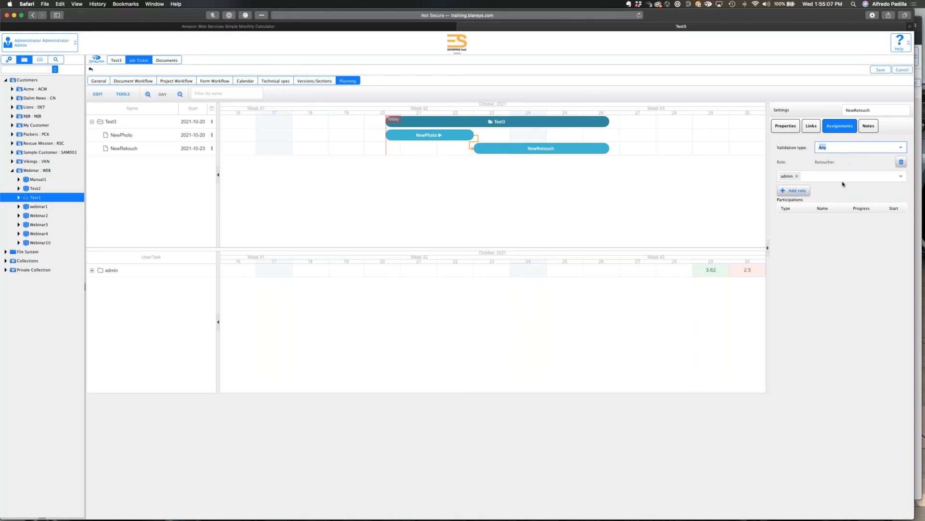
Move NewPhoto to start on 2021-10-23 and save the planning.
left_click(455, 138)
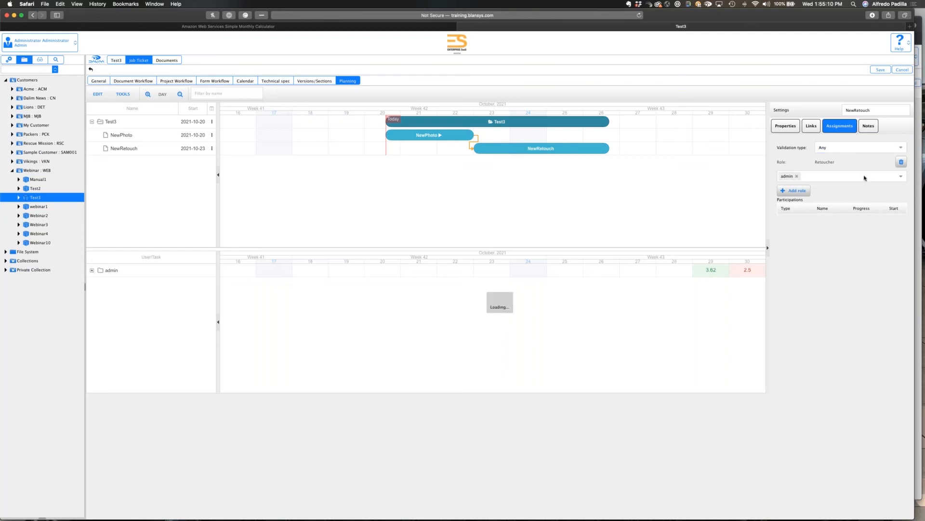
left_click(881, 69)
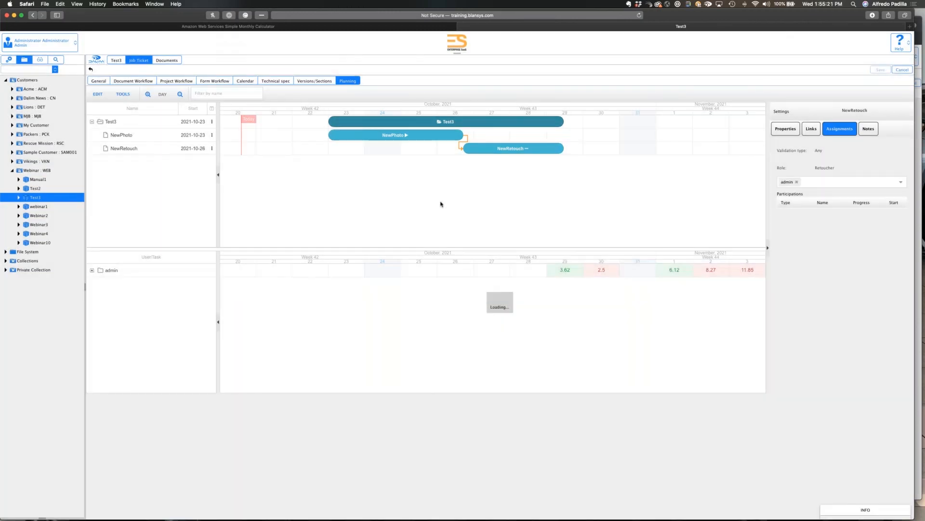
Display the project workflow of the Test3 project and close it after viewing.
left_click(57, 194)
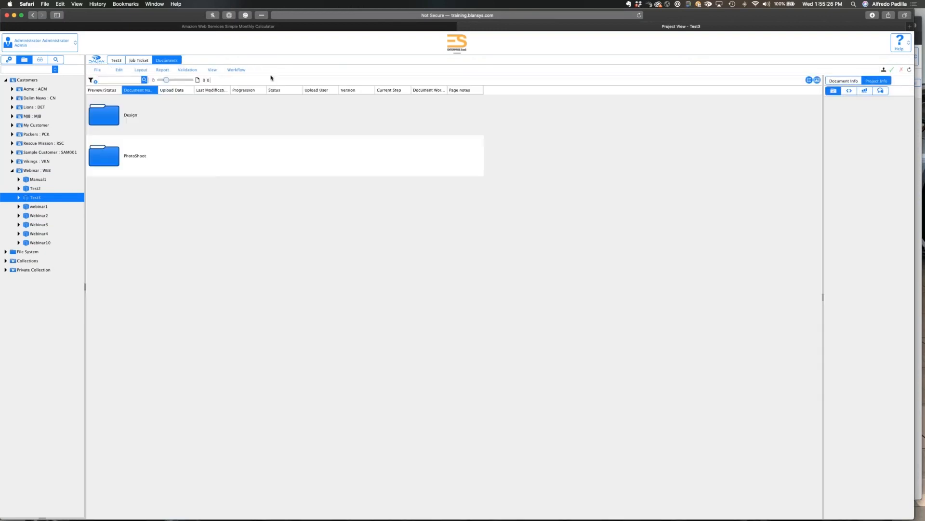
left_click(244, 71)
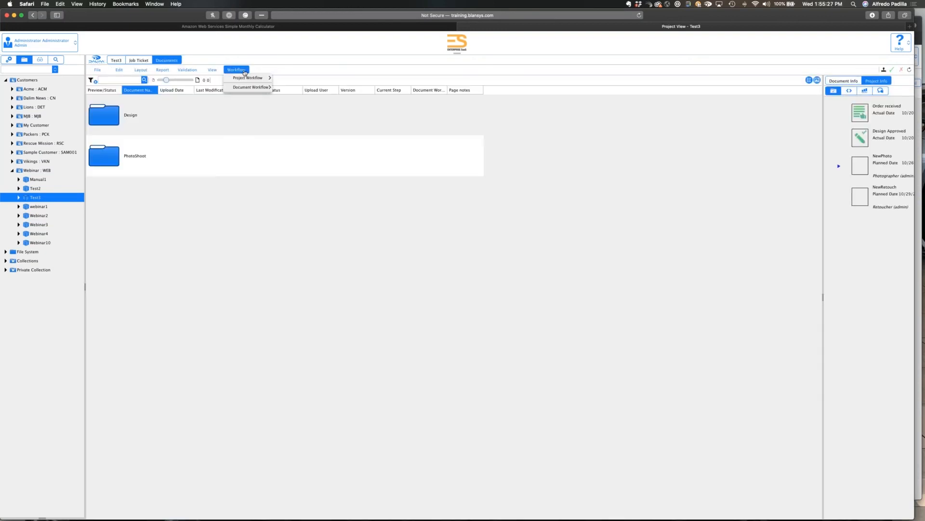
mouse_move(244, 82)
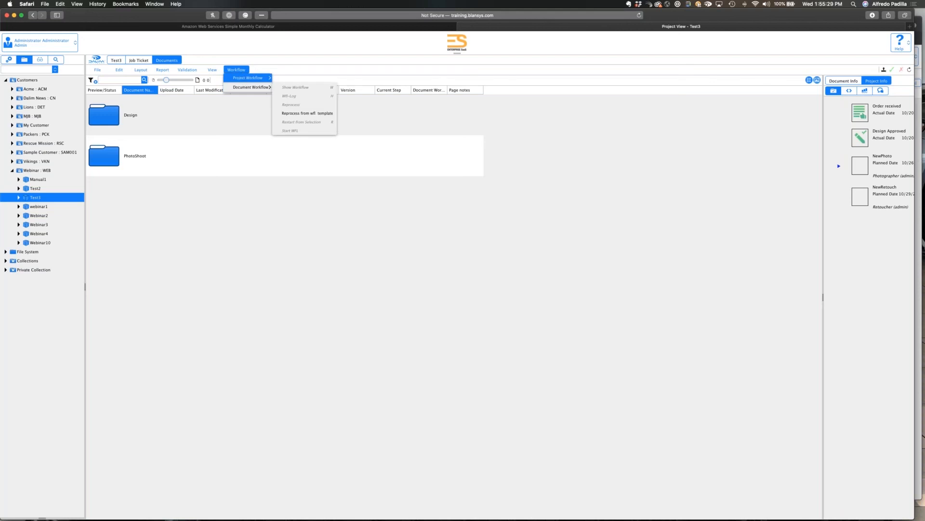
left_click(294, 86)
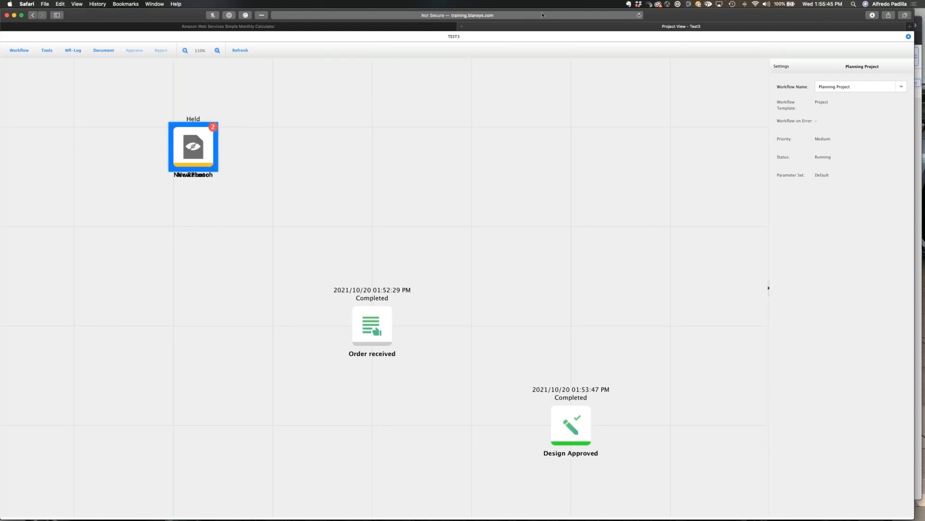
left_click(908, 38)
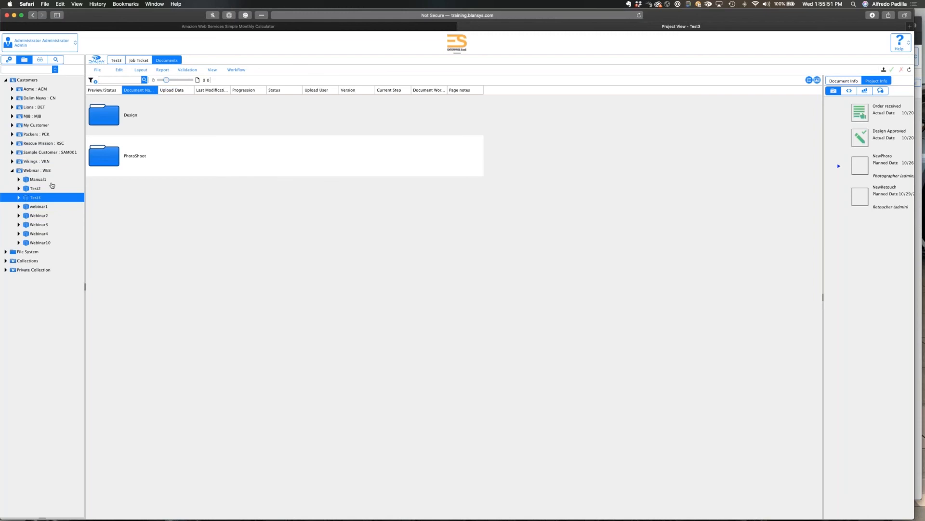
Open the Planning1 project of the Vikings customer and display its project workflow.
left_click(13, 161)
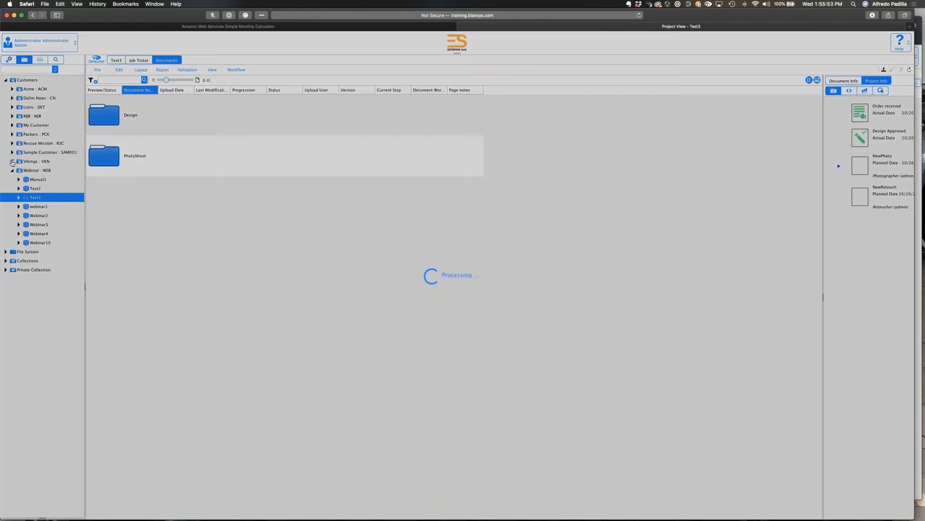
left_click(30, 180)
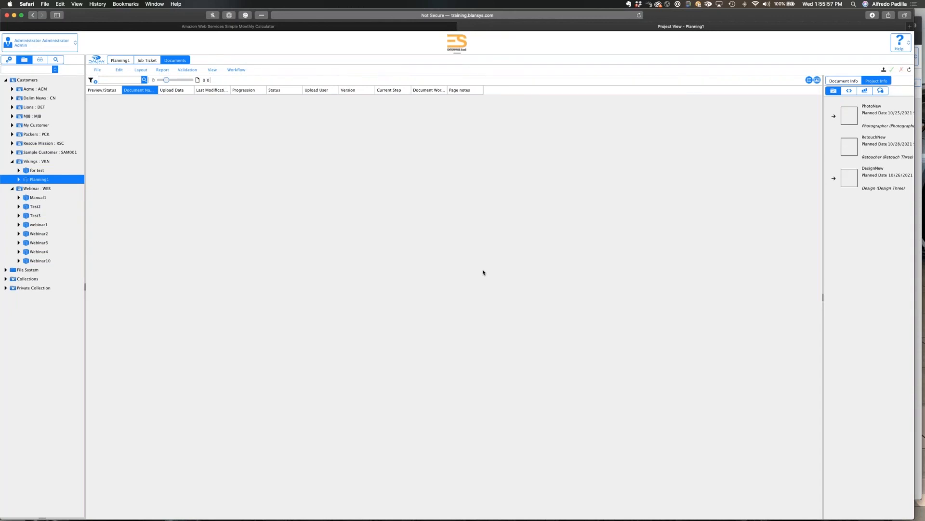
left_click(236, 70)
mouse_move(240, 78)
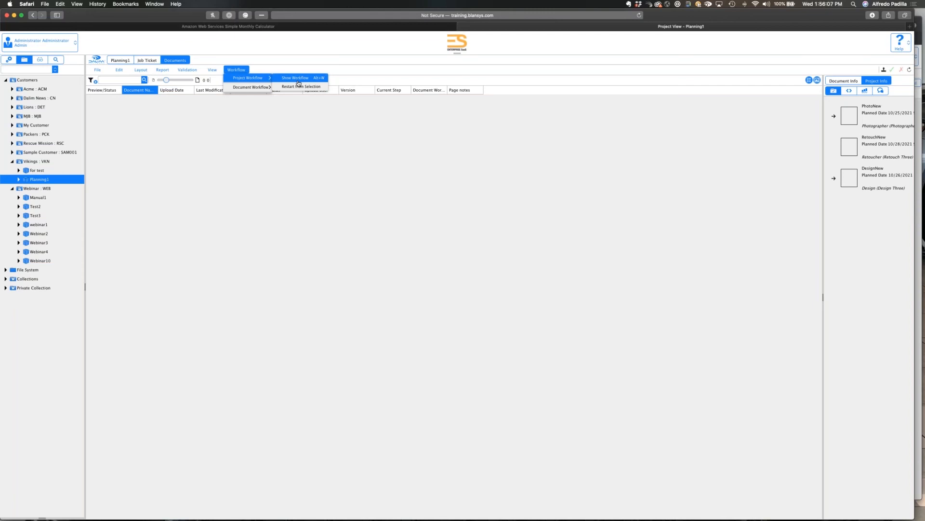
left_click(299, 82)
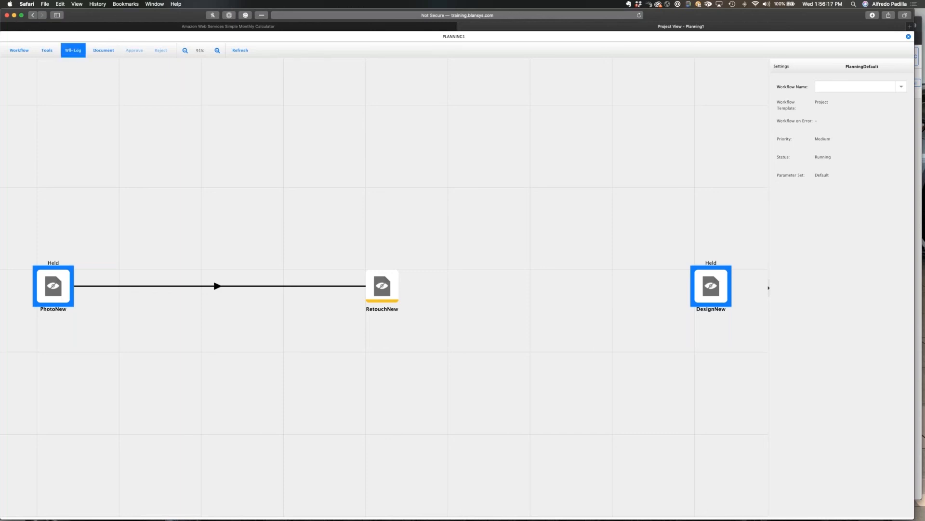
Switch the Planning1 workflow to Editing Mode, rearrange the PhotoNew and RetouchNew nodes, and close it without saving.
left_click(19, 51)
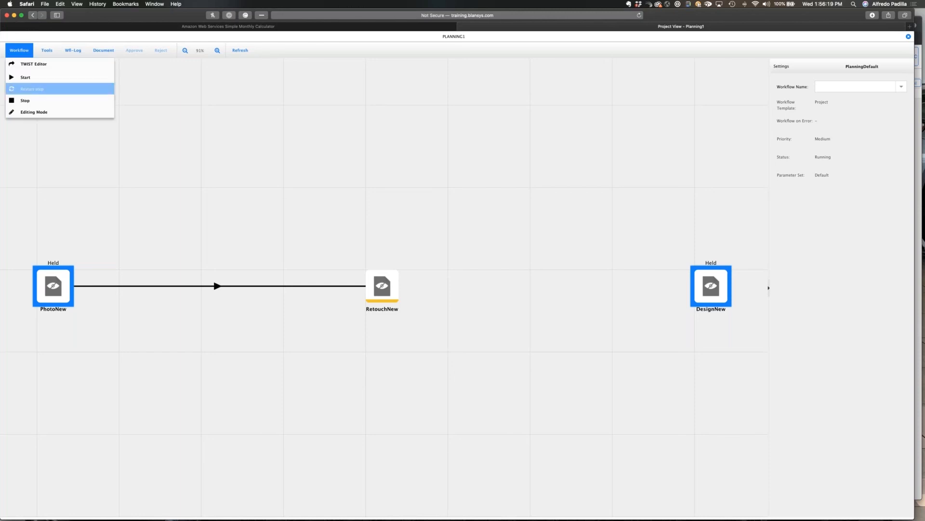
left_click(45, 114)
left_click_drag(54, 286, 73, 331)
mouse_move(382, 287)
left_mouse_down()
mouse_move(424, 374)
mouse_move(447, 269)
left_mouse_up()
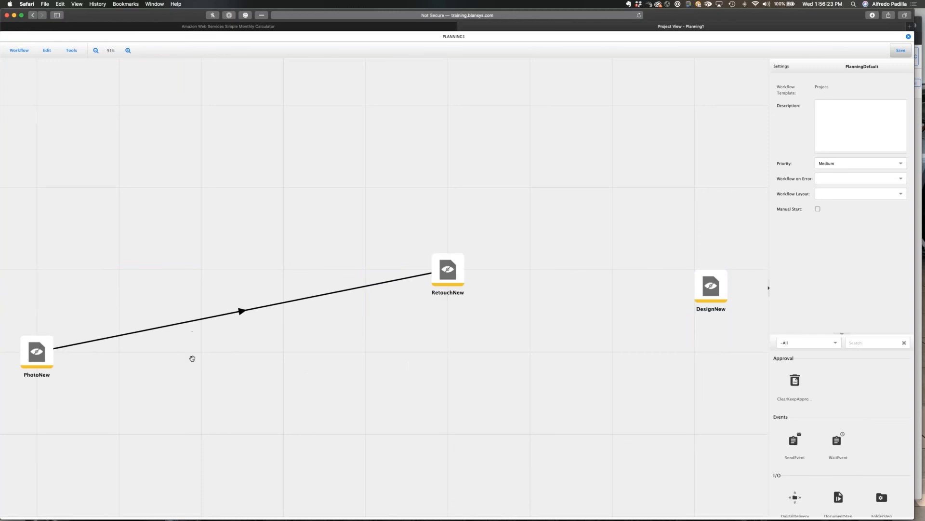
left_click(45, 350)
left_click_drag(45, 350, 128, 268)
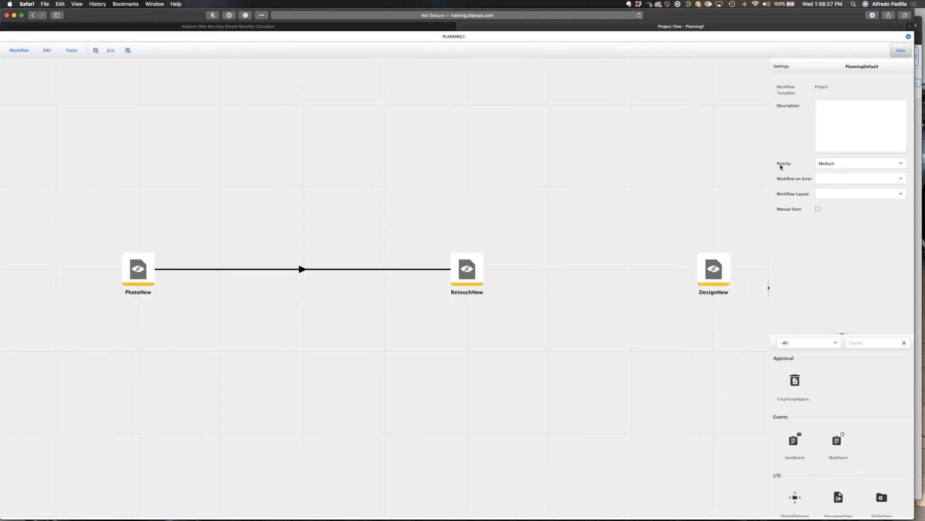
left_click(908, 37)
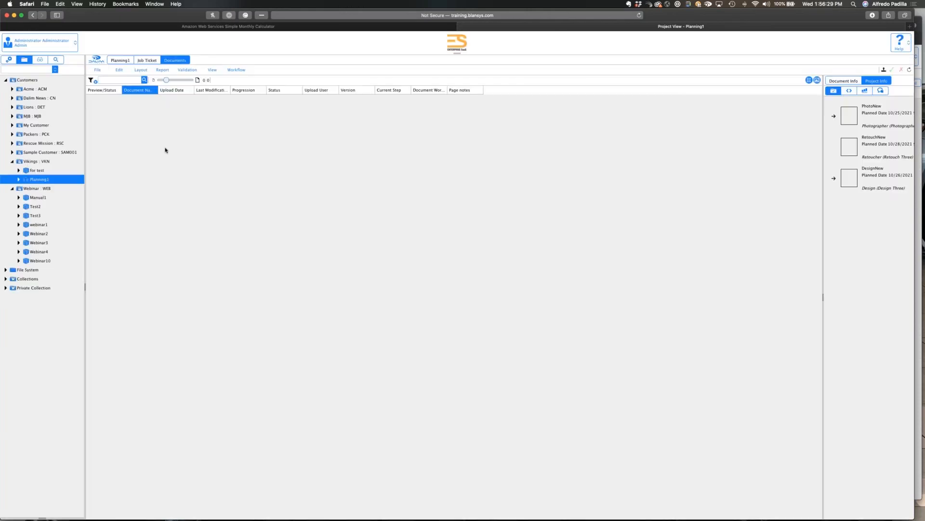
Display the project workflow of the Webinar customer's Test2 project and close it after viewing.
left_click(42, 208)
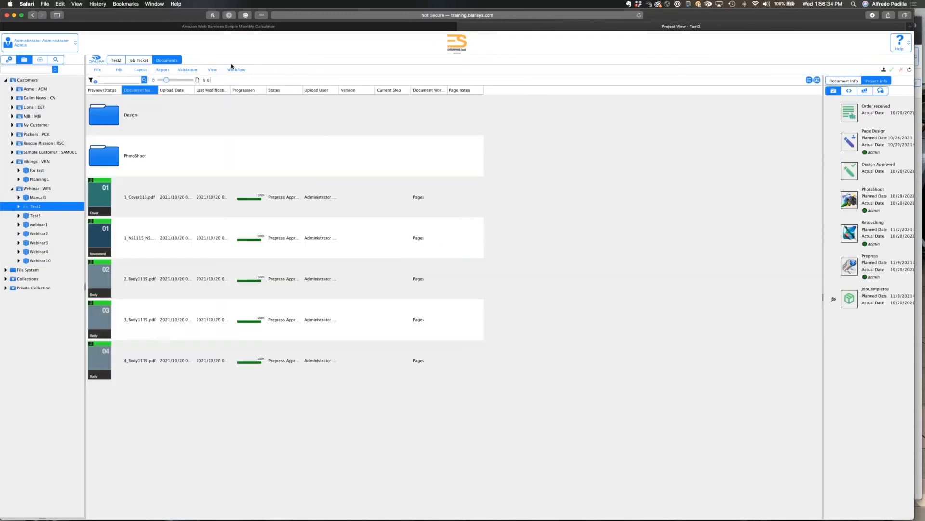
left_click(235, 70)
mouse_move(250, 78)
left_click(299, 78)
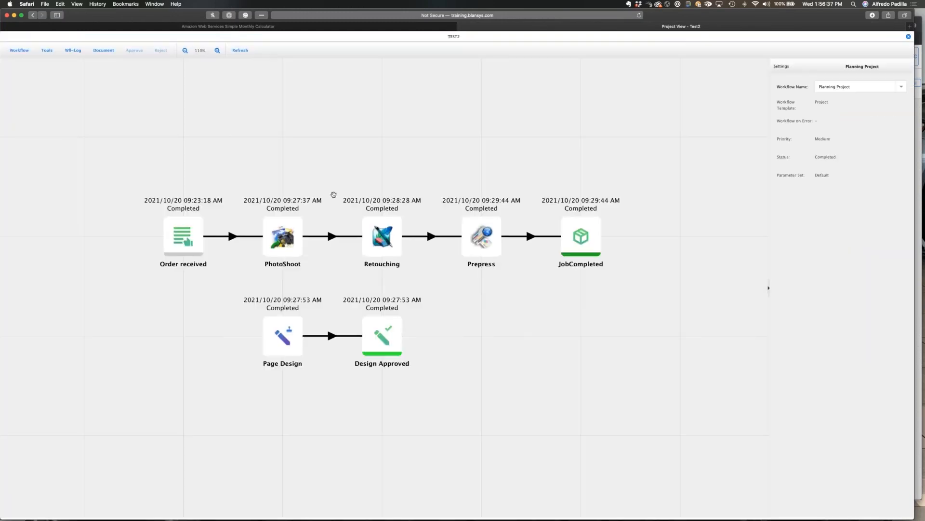
left_click(909, 36)
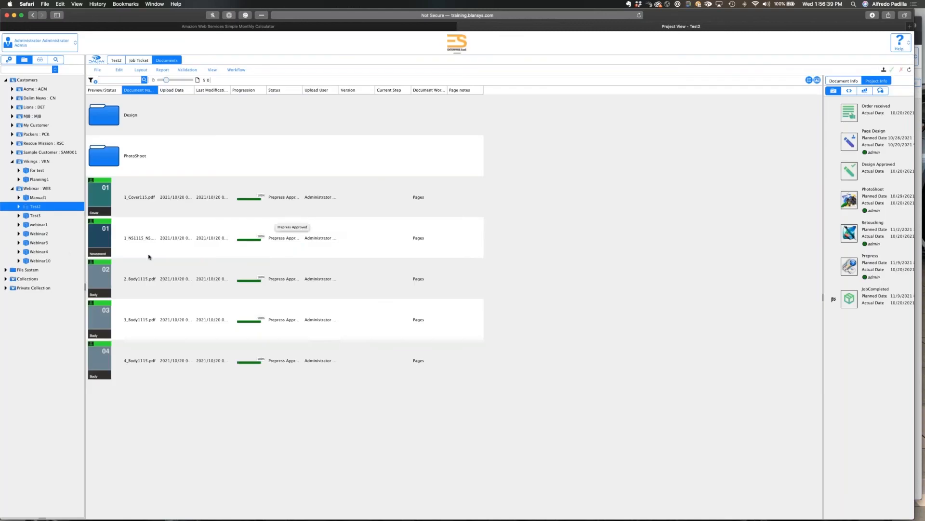
Select the Test3 project again and show its project workflow.
left_click(42, 216)
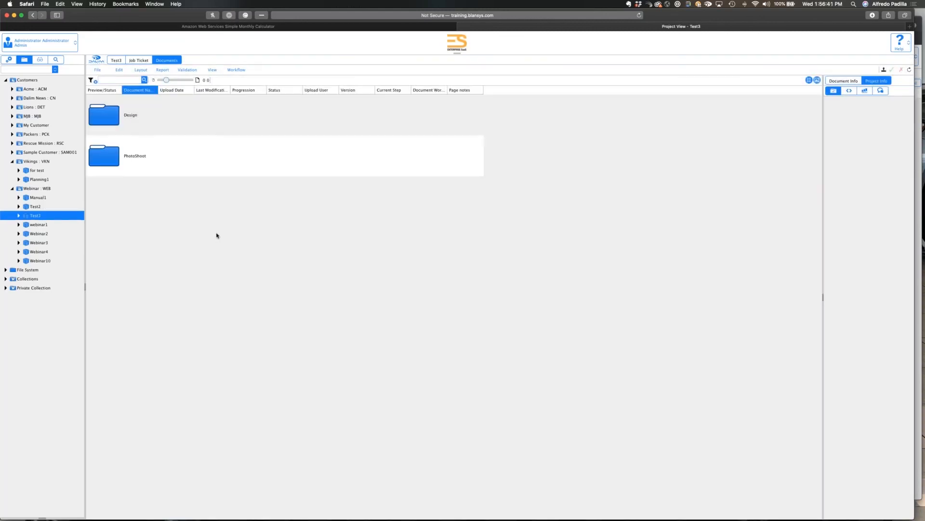
left_click(236, 69)
mouse_move(251, 77)
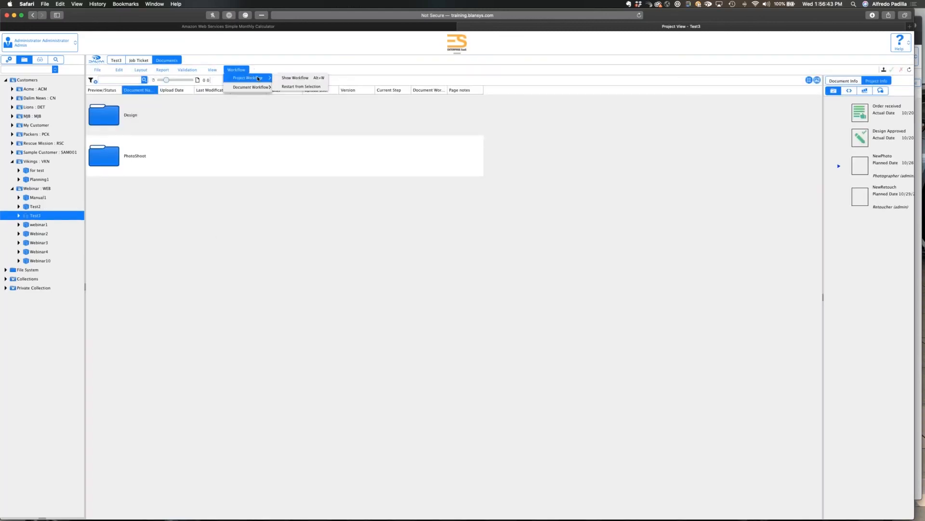
left_click(294, 78)
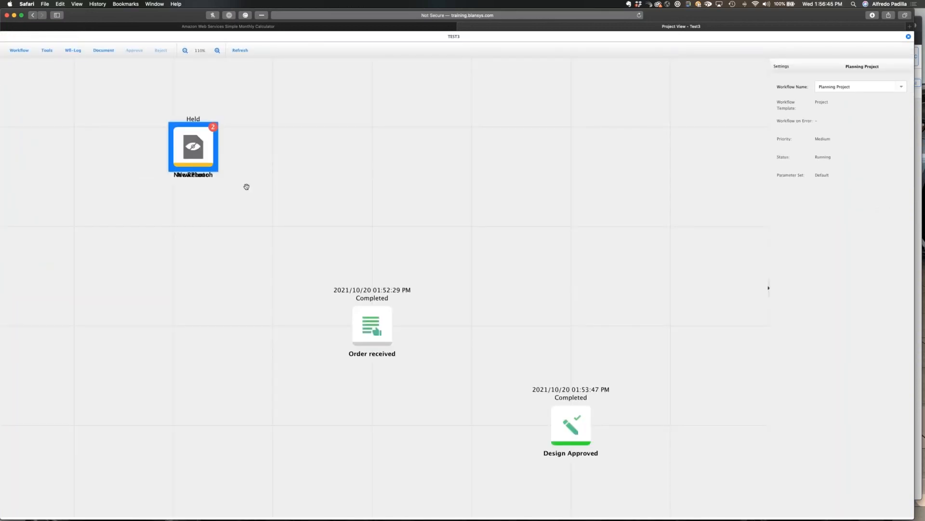
Separate the overlapping NewPhoto and NewRetouch nodes in Editing Mode to check their link, and close the workflow without saving.
left_click(19, 50)
left_click(33, 113)
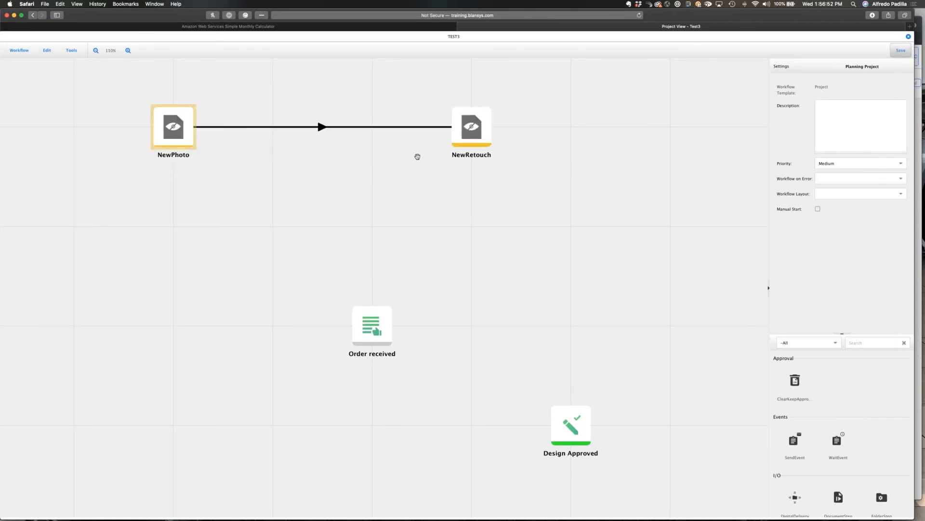
left_click_drag(332, 297, 327, 276)
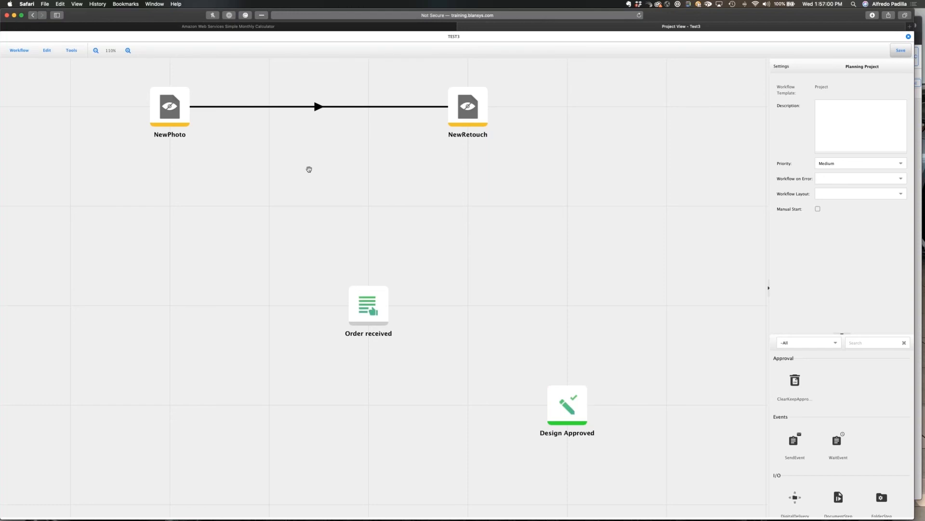
left_click(165, 134)
left_click_drag(165, 134, 168, 158)
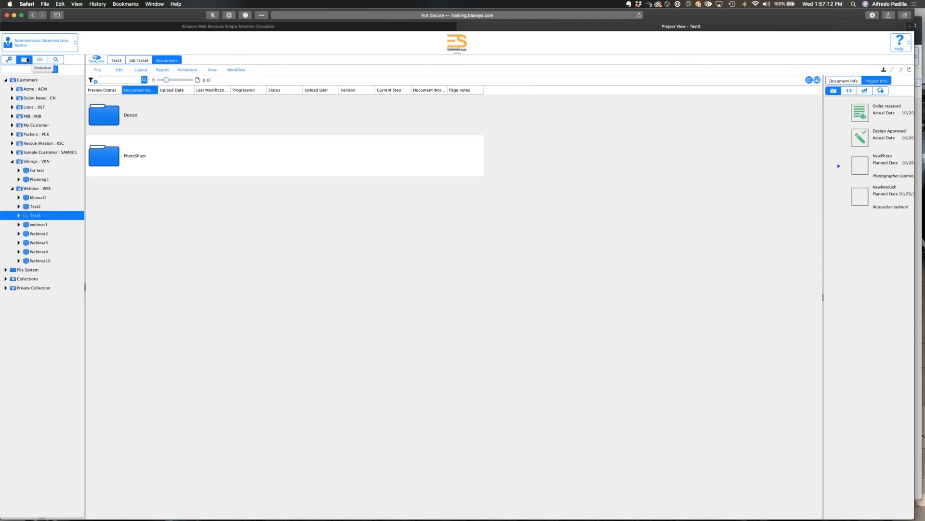
Open the System Configuration in the administration area and set the Reporting Line Role to Production Manager.
left_click(10, 59)
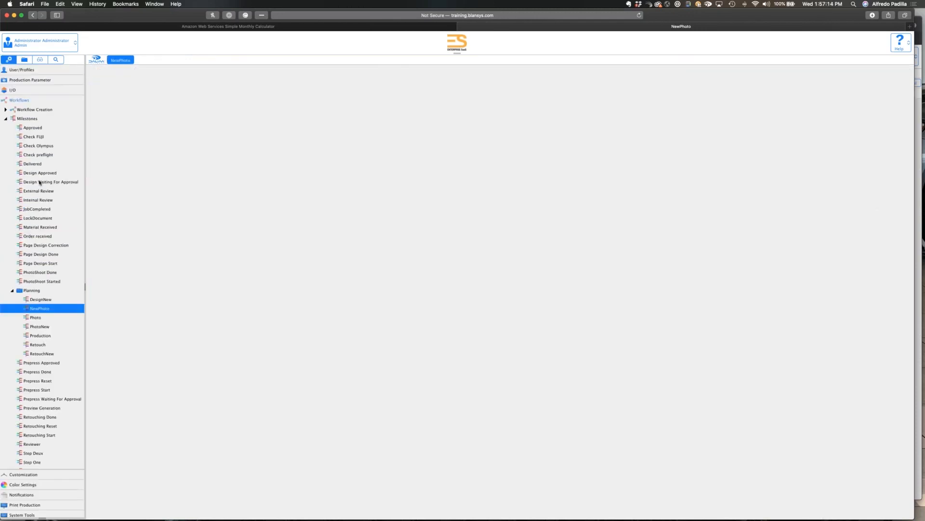
left_click(50, 514)
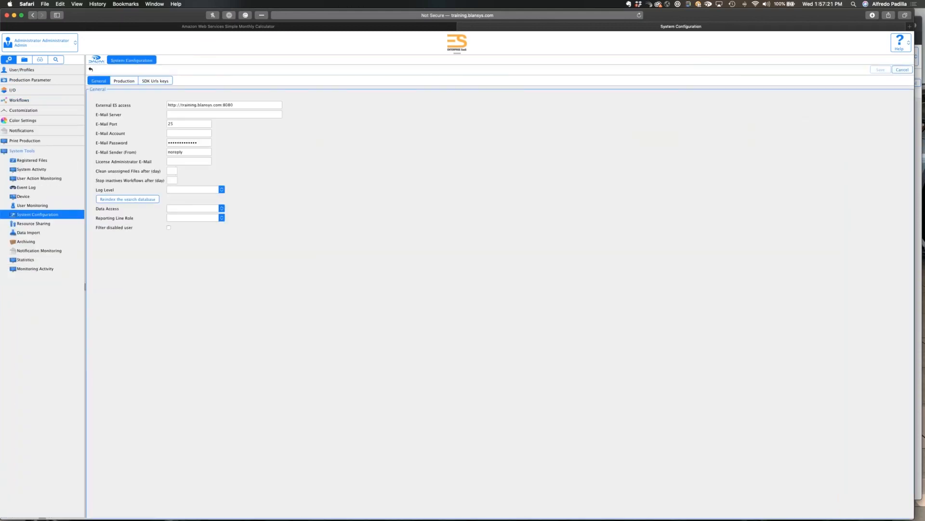
left_click(222, 219)
left_click(193, 307)
Switch to Firefox and log in to Enterprise Suite as photo2, entering the account password.
key("super+Tab")
key("super+Tab")
key("super+Tab")
key("super+Tab")
key("super+Tab")
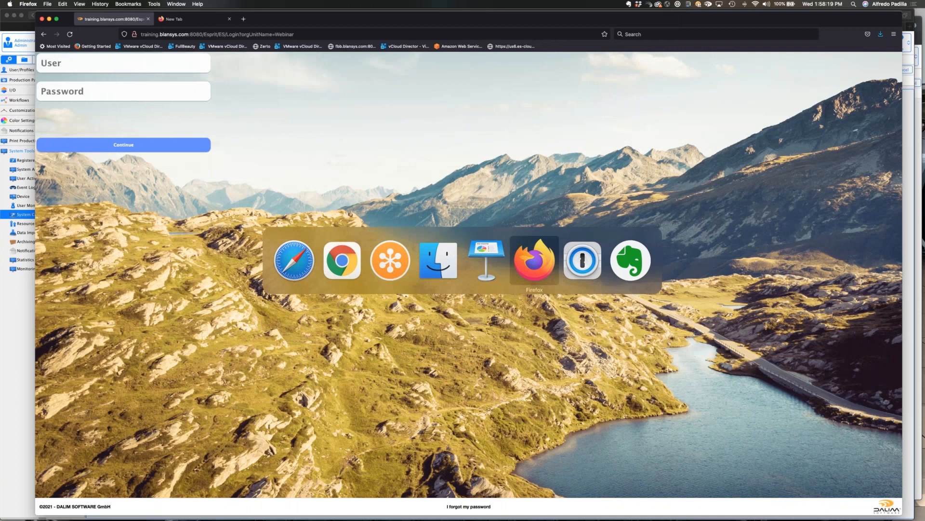
left_click(85, 64)
type("photo")
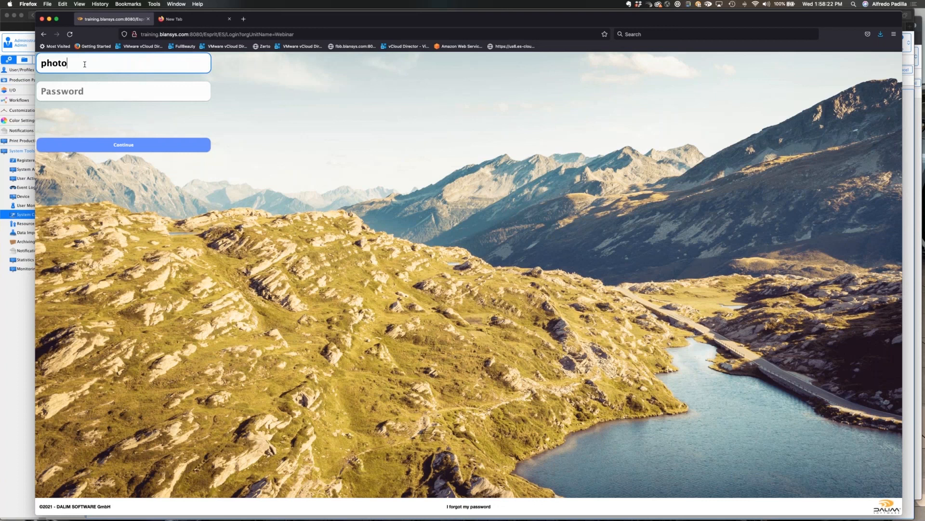
type("2")
key("Tab")
type("*******")
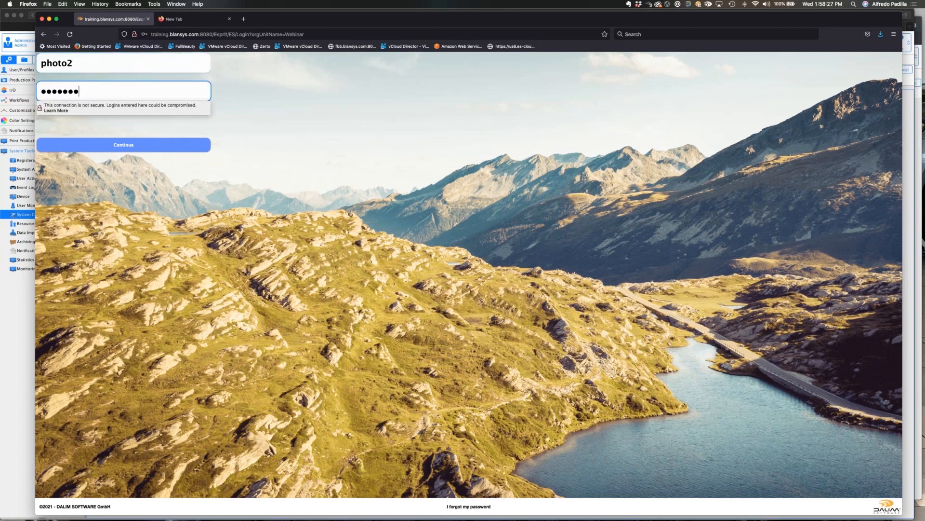
key("Return")
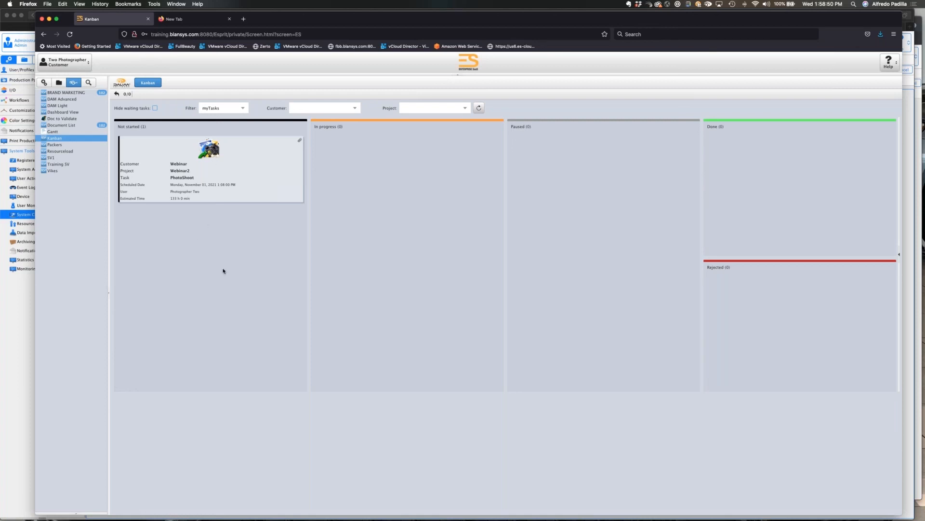
Switch back to Safari and open the administrator's Kanban view, discarding the unsaved System Configuration changes.
key("super+Tab")
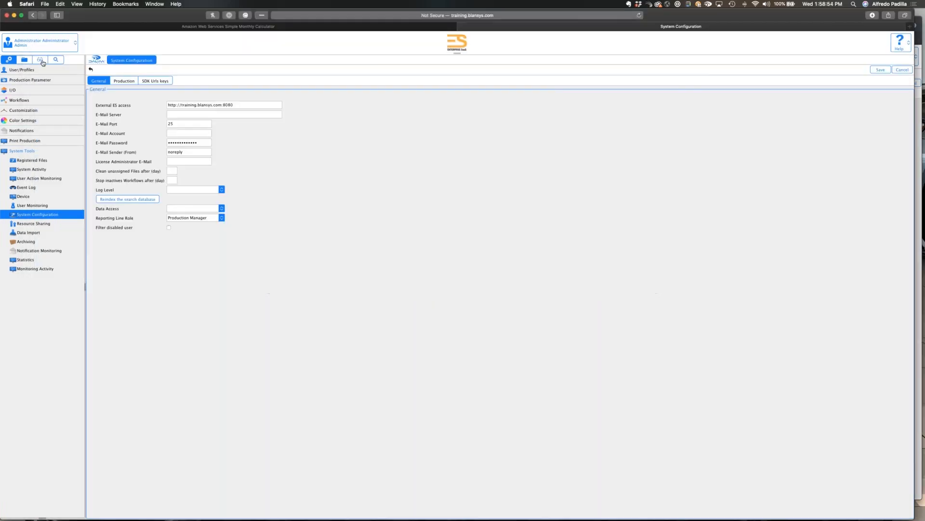
left_click(40, 59)
left_click(24, 133)
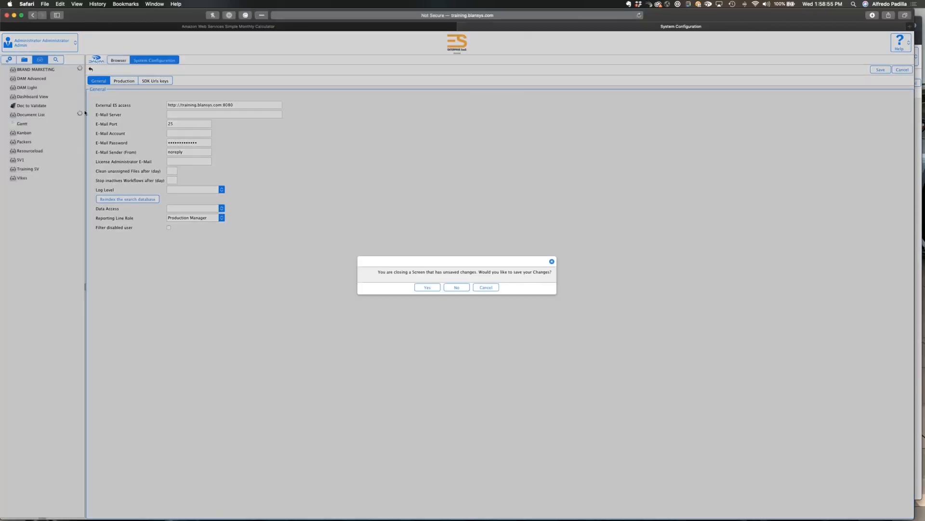
left_click(456, 287)
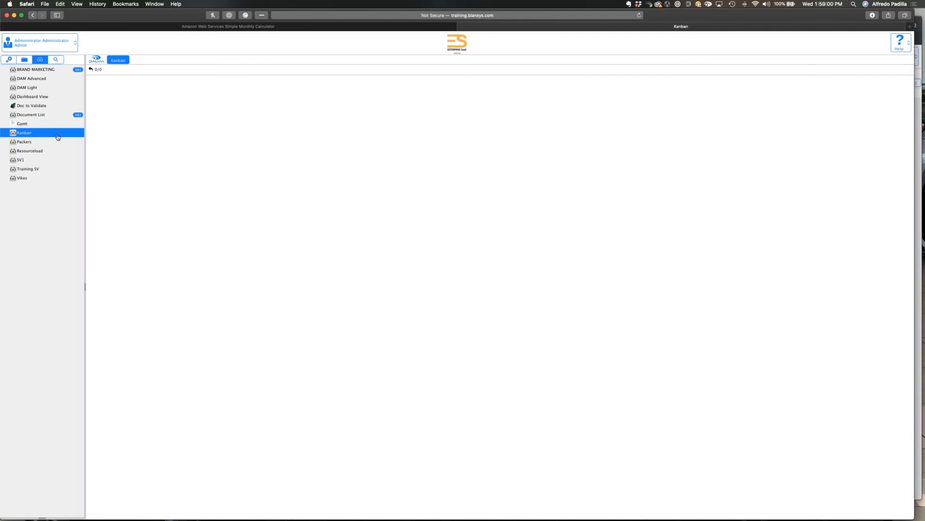
left_click(56, 135)
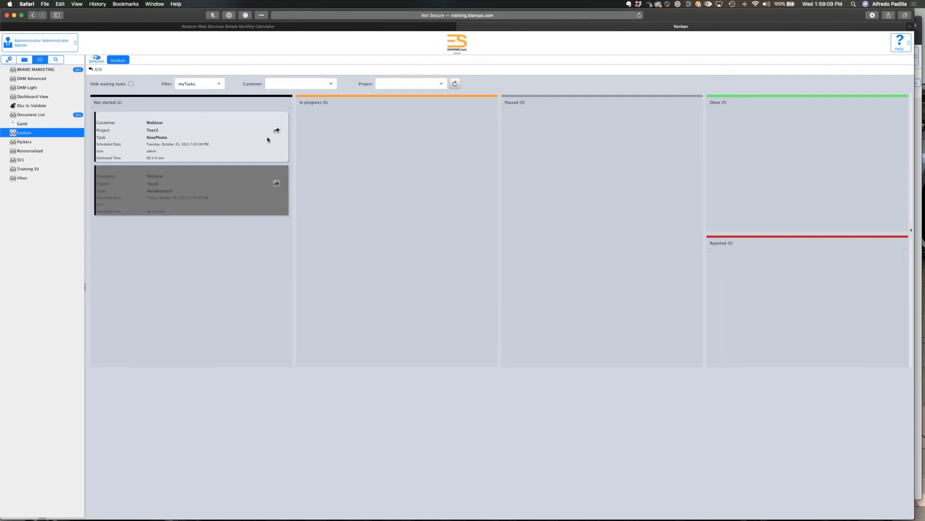
Switch to Firefox, show the PhotoShoot task's notes and open the attachment of the note about following the shot list.
key("super+Tab")
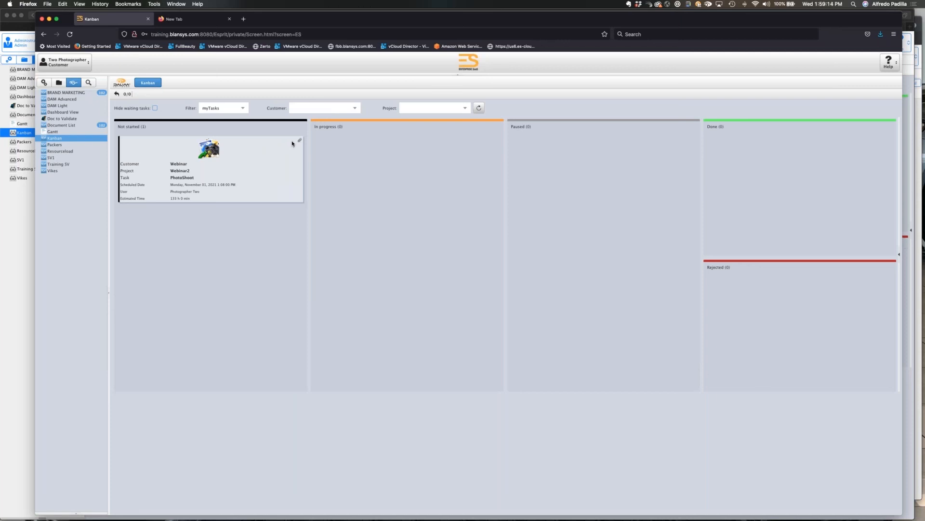
left_click(299, 141)
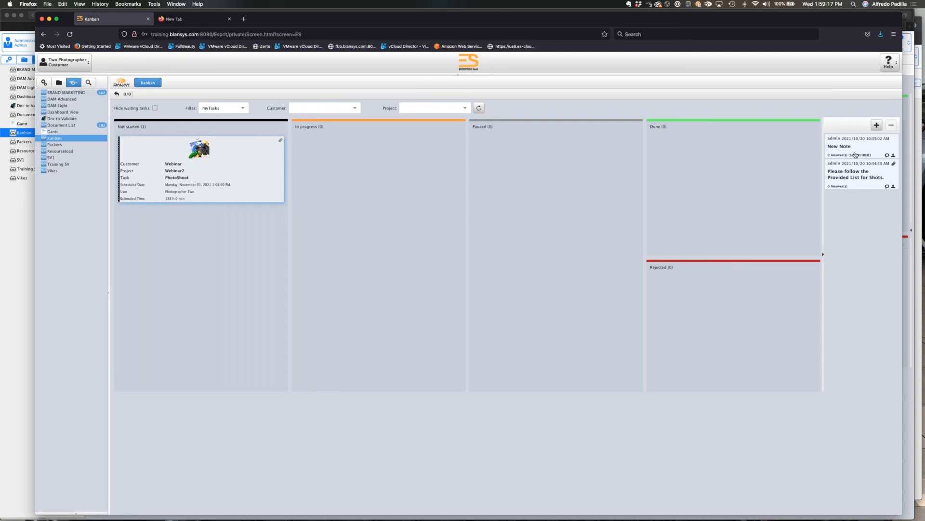
left_click(865, 170)
left_click(894, 165)
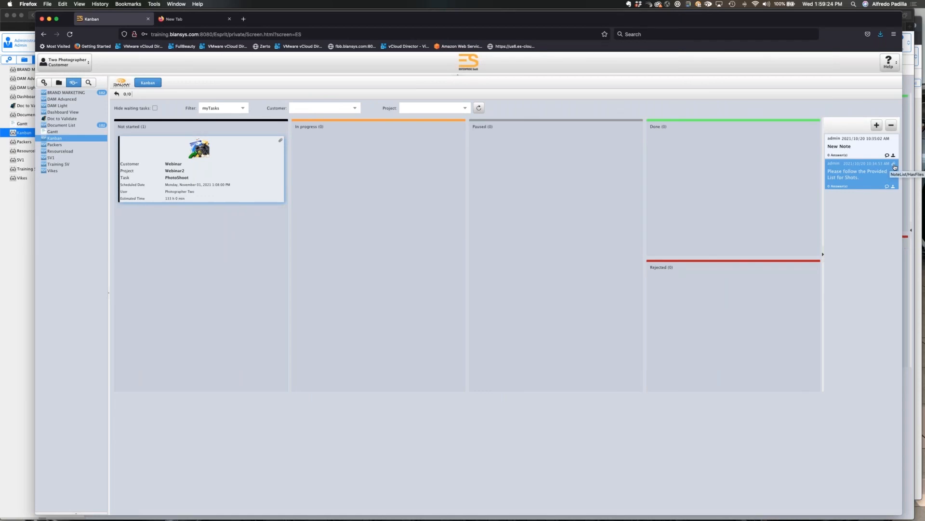
View the PNG screenshot attached to the shot-list note in Preview, and return to the Kanban board in Firefox.
left_click(894, 164)
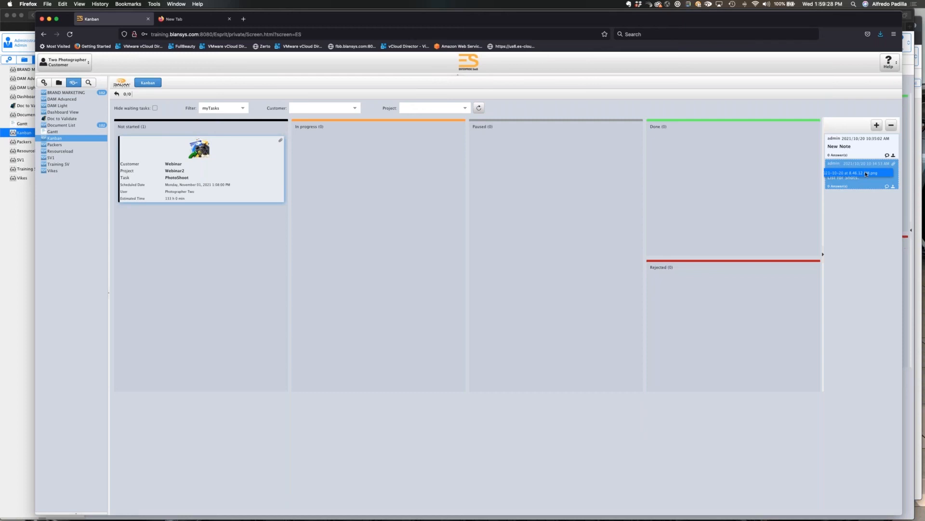
left_click(867, 174)
left_click(514, 308)
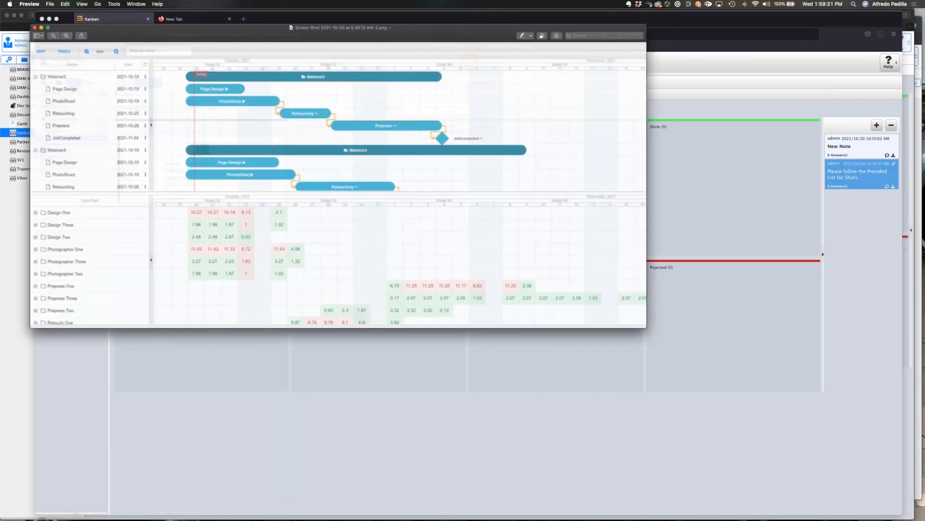
left_click(725, 297)
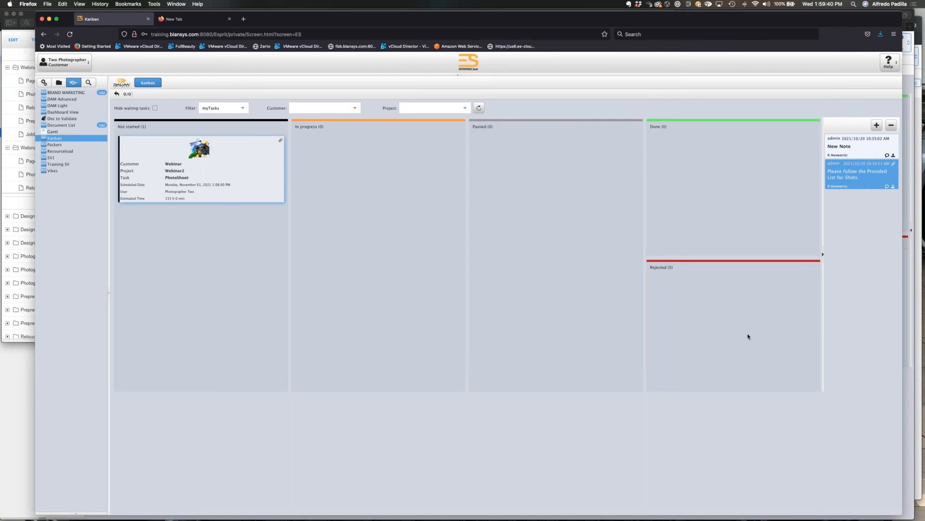
key("ctrl+Up")
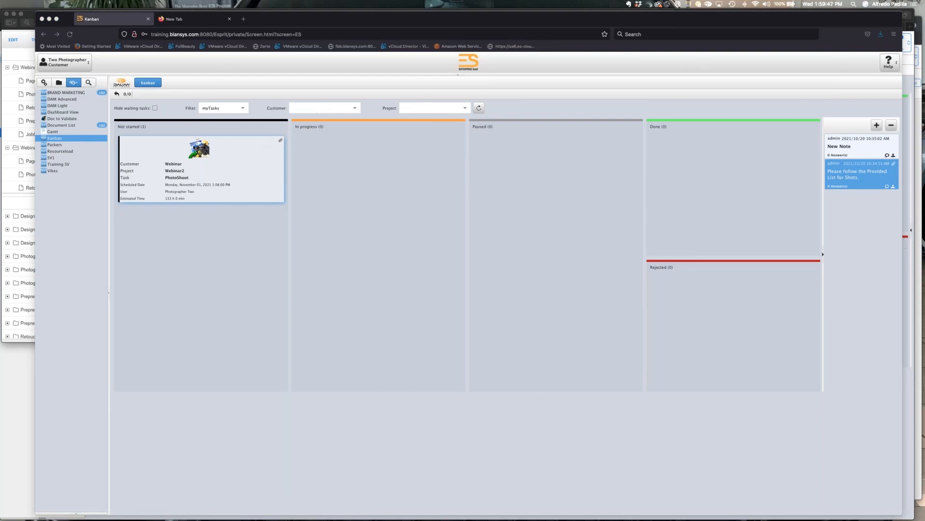
Move the PhotoShoot task from Not started to In progress and filter the Kanban board by the customer Webinar.
left_click(204, 149)
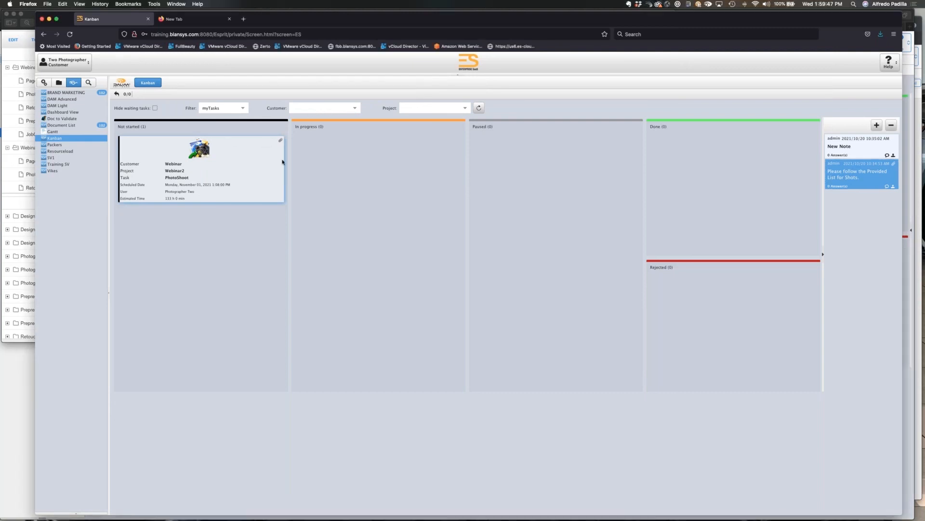
left_click_drag(198, 151, 385, 152)
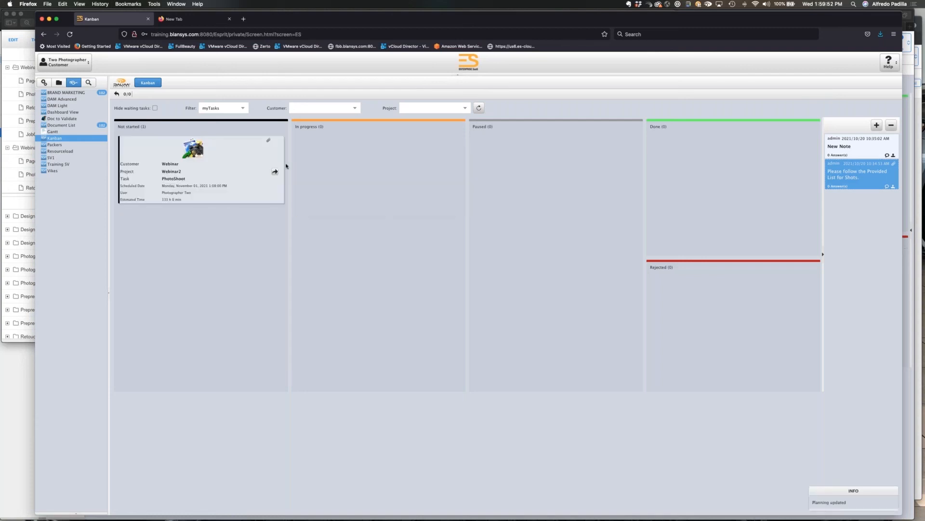
left_click(318, 108)
left_click(302, 121)
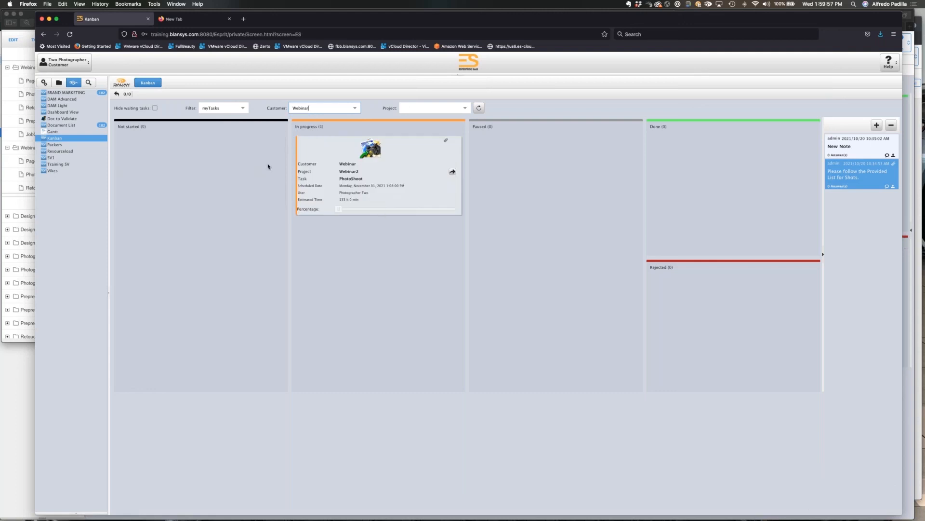
Clear the Kanban board's customer filter and set it back to Webinar.
left_click(356, 108)
left_click(310, 118)
key("BackSpace")
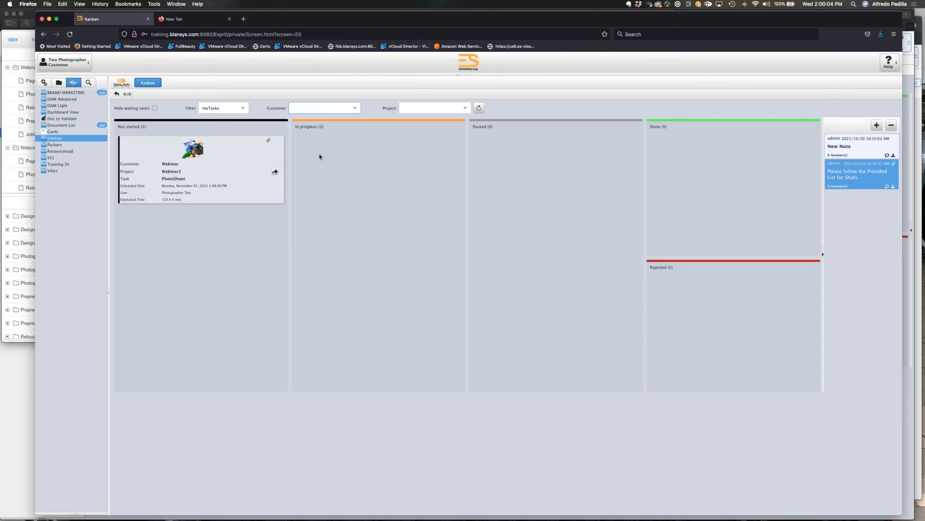
left_click(356, 108)
left_click(311, 119)
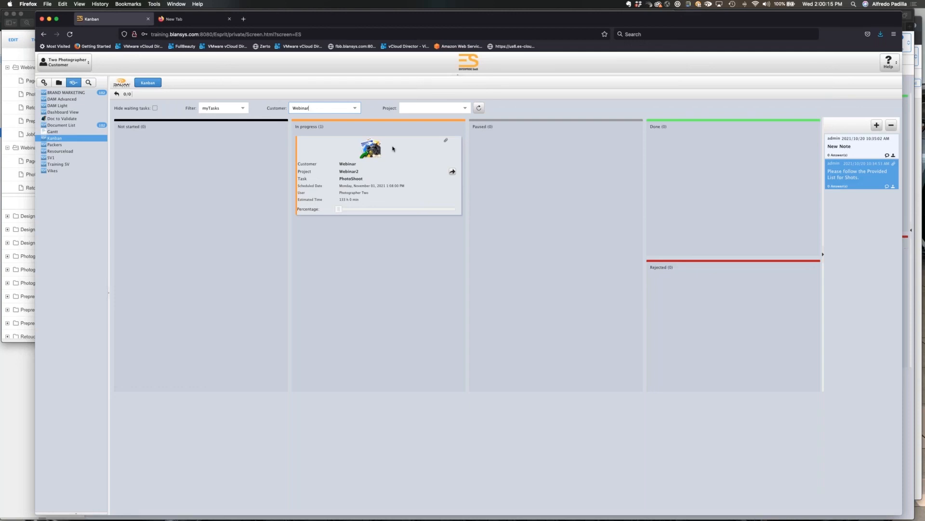
Move the PhotoShoot task to Done, approving it without a comment, and switch the board's task filter to myTeam.
left_click_drag(370, 149, 715, 174)
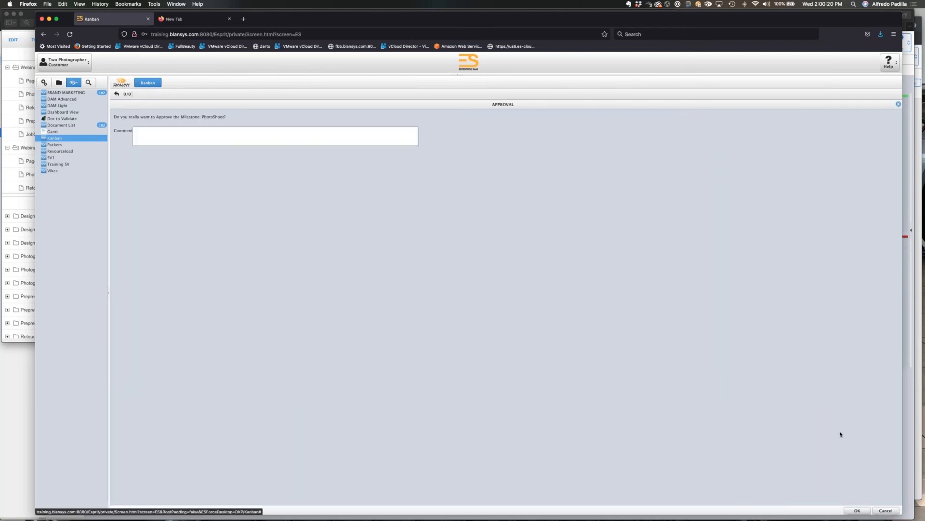
left_click(858, 510)
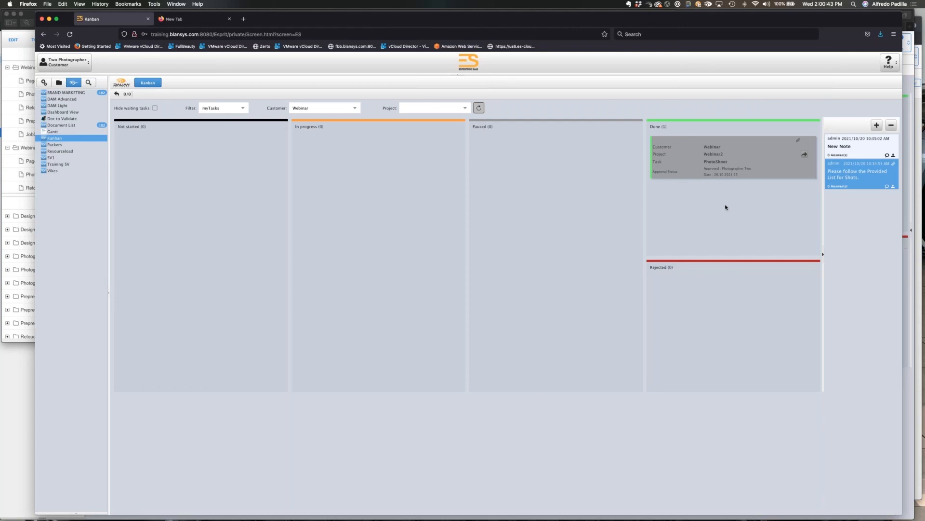
left_click(244, 109)
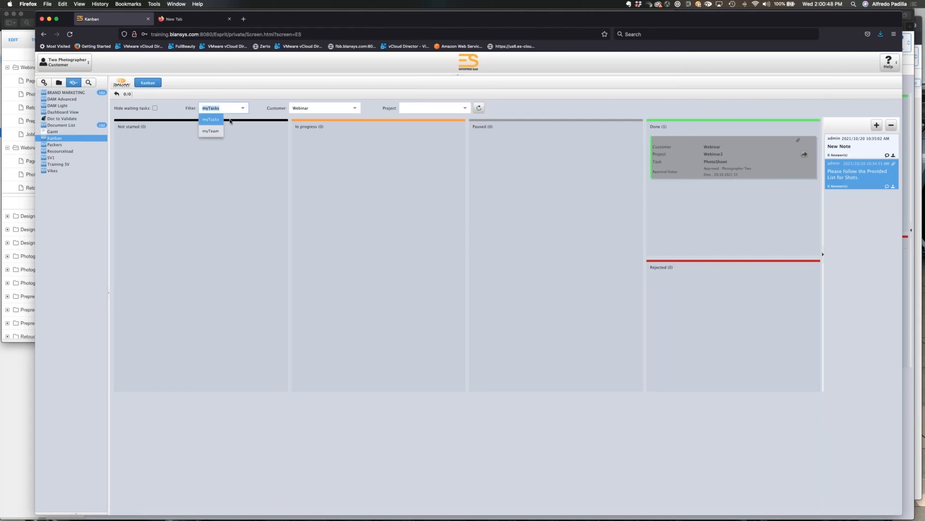
left_click(211, 130)
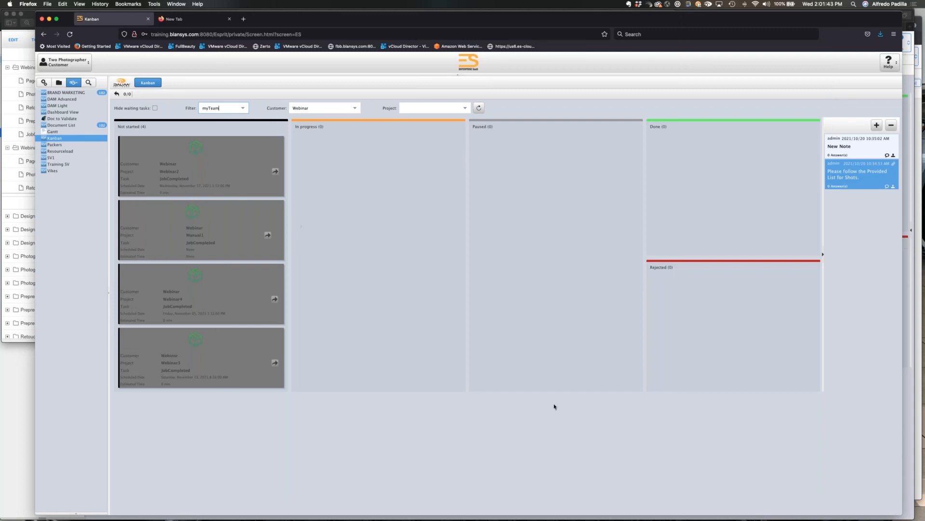
Open the settings of the Kanban smart view in the Customization area.
key("super+Tab")
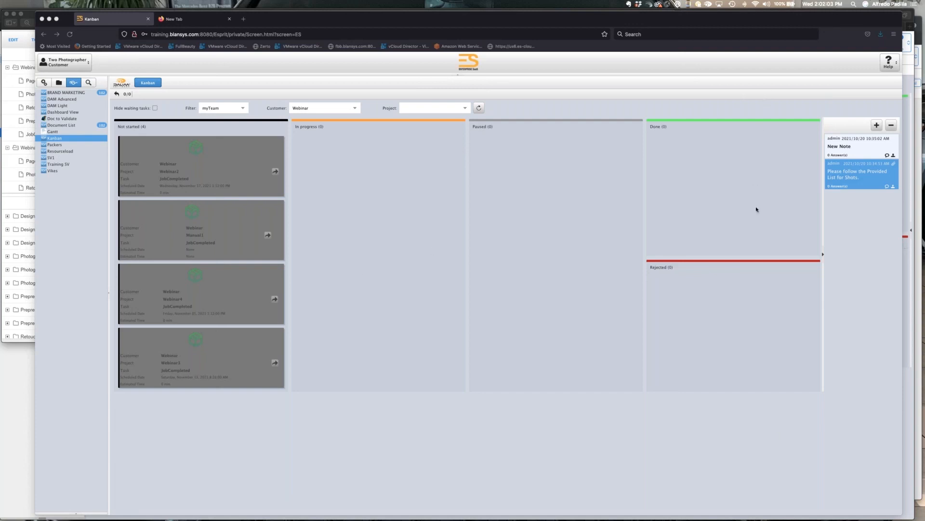
left_click(239, 108)
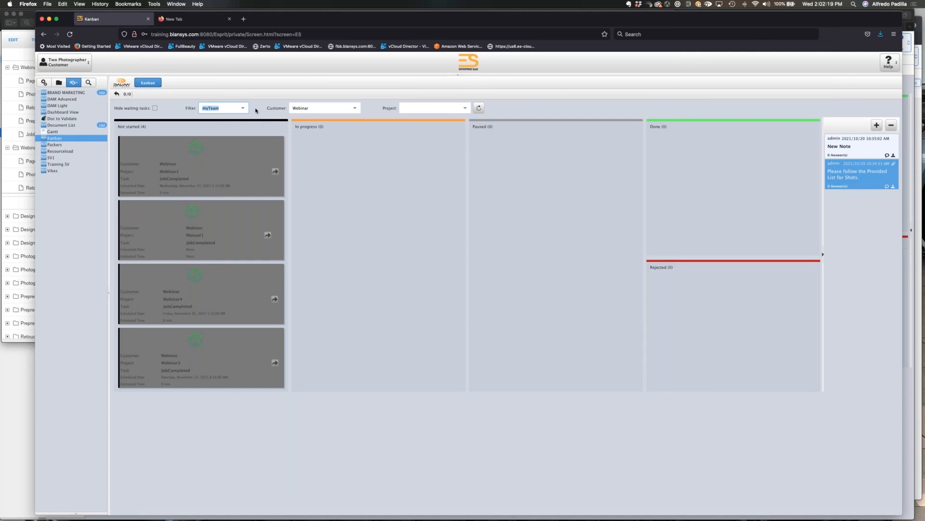
left_click(44, 82)
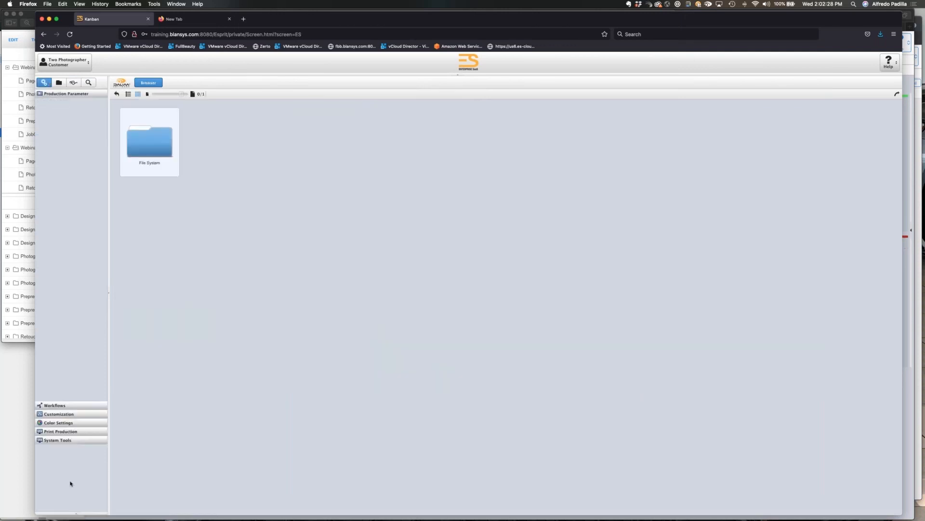
left_click(58, 161)
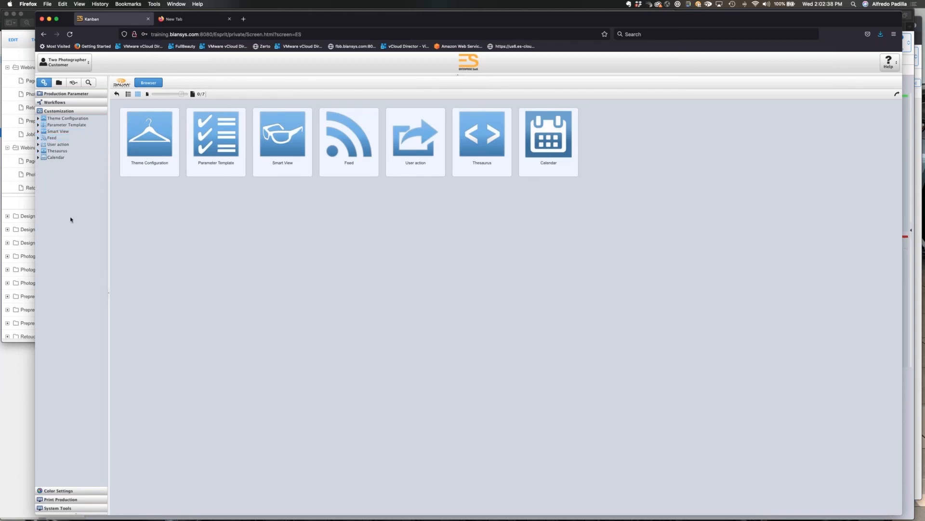
left_click(53, 112)
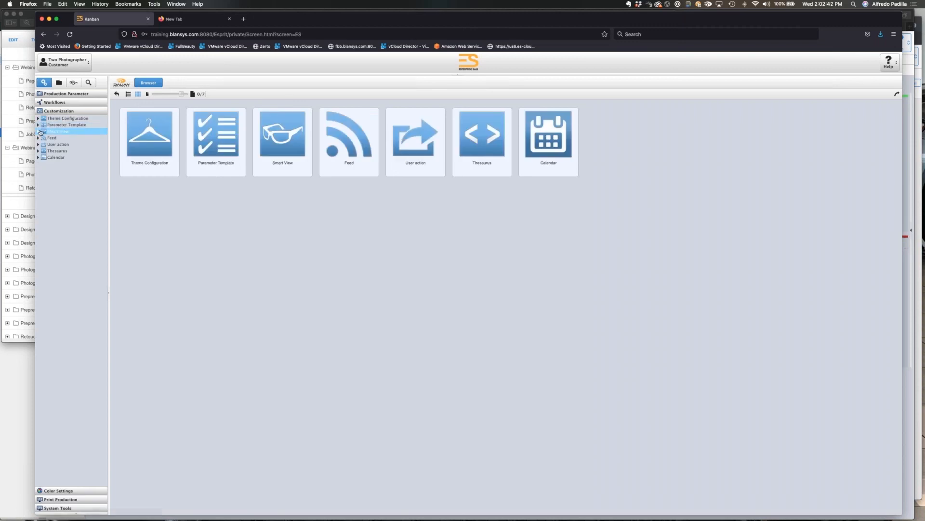
left_click(65, 132)
left_click(77, 183)
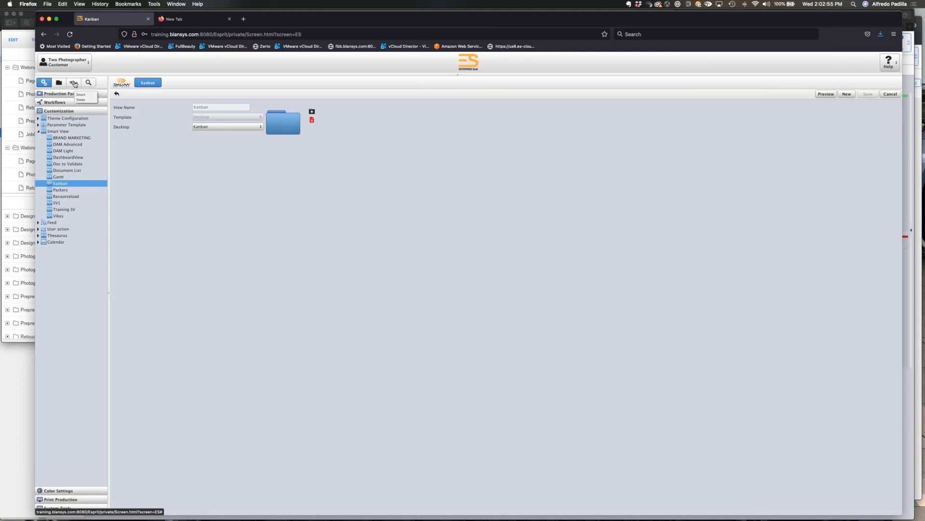
Return to the Kanban board in the smart views and filter its tasks by myTeam.
left_click(74, 83)
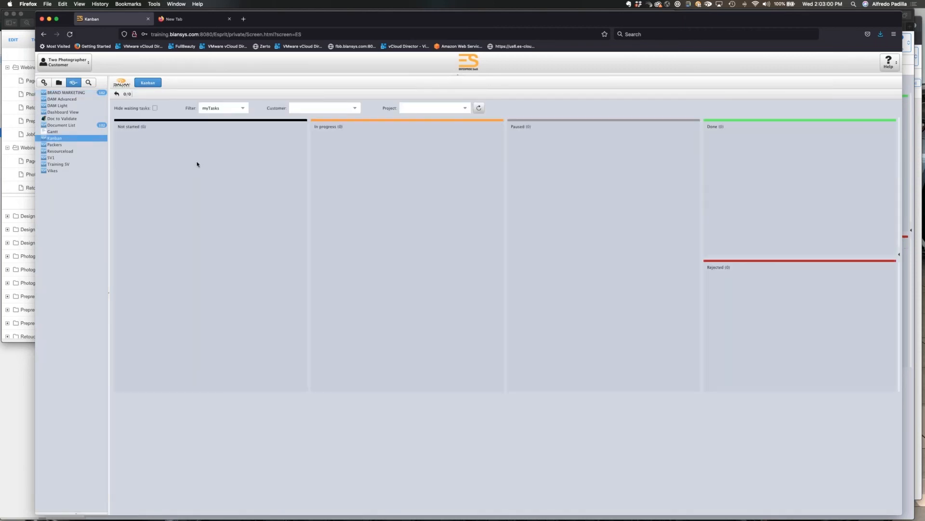
left_click(242, 108)
left_click(222, 124)
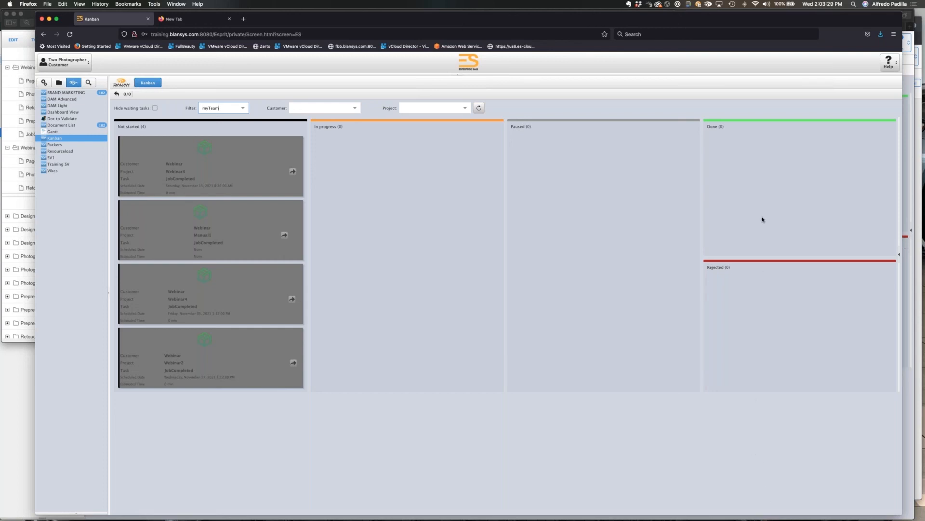
key("super+Tab")
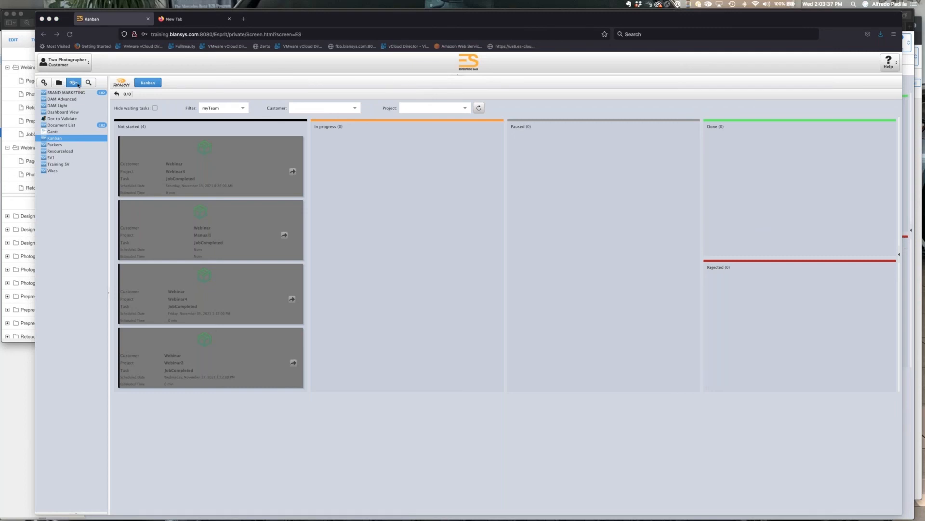
Move Webinar10's Prepress task in the Gantt to start on 2021-11-01 and show the slack.
left_click(68, 132)
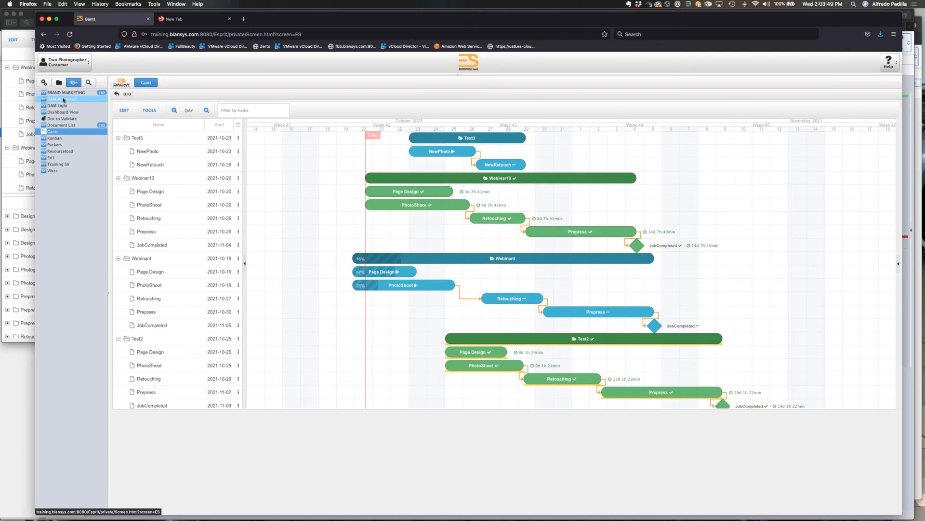
left_click_drag(581, 232, 671, 245)
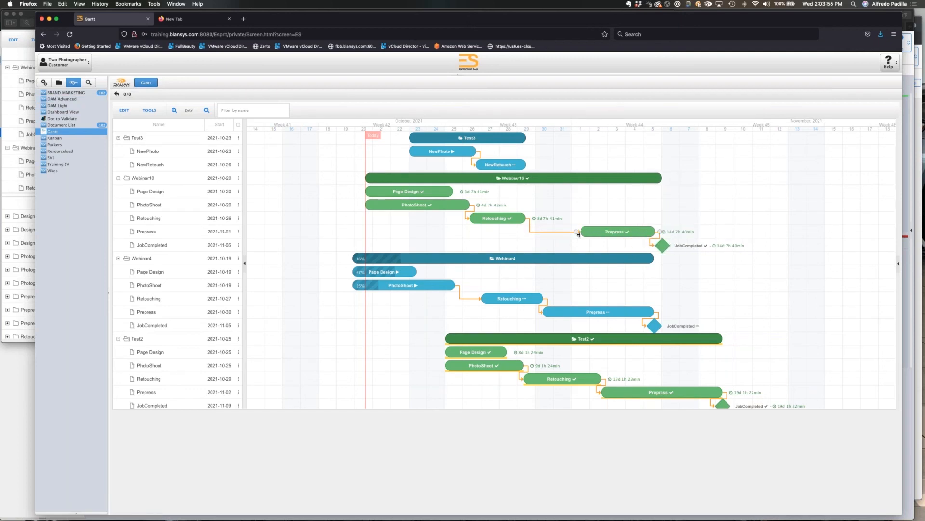
left_click(154, 112)
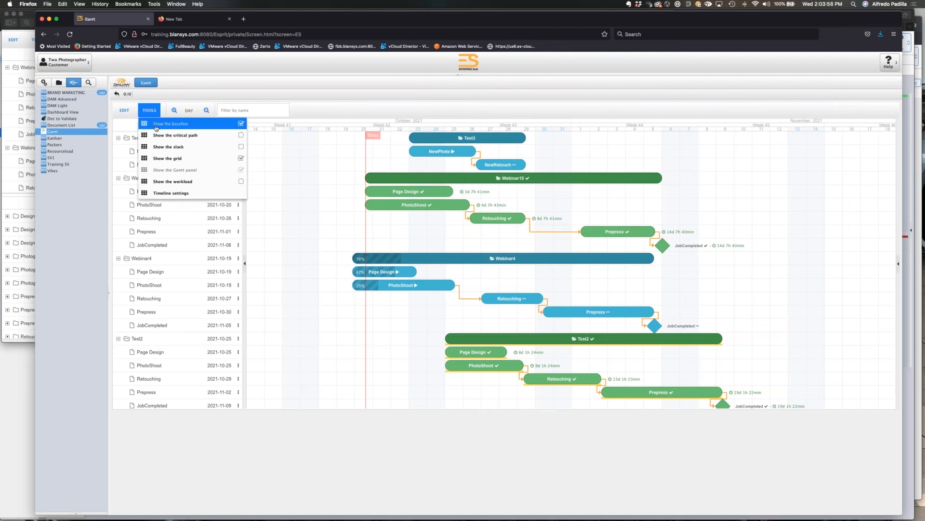
left_click(196, 148)
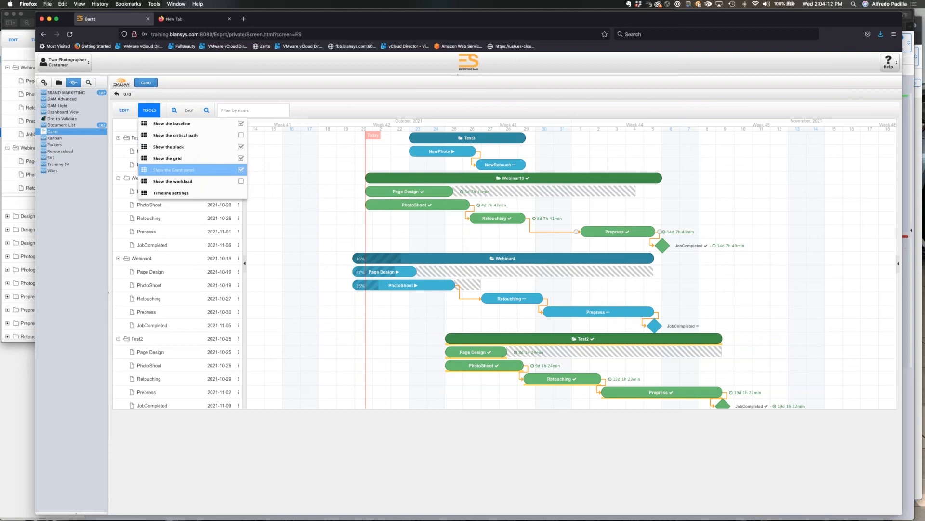
Preview the critical path and the workload in the Gantt, hiding each of them again.
left_click(197, 136)
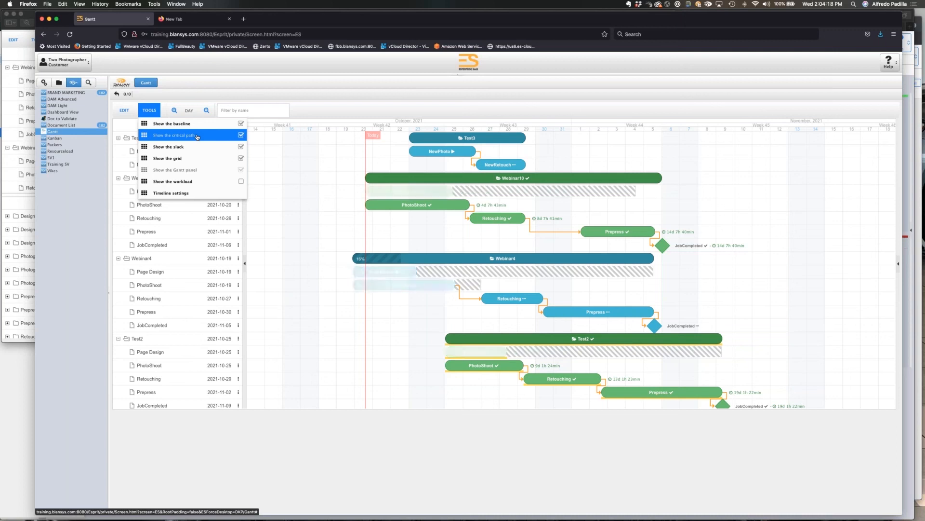
left_click(197, 137)
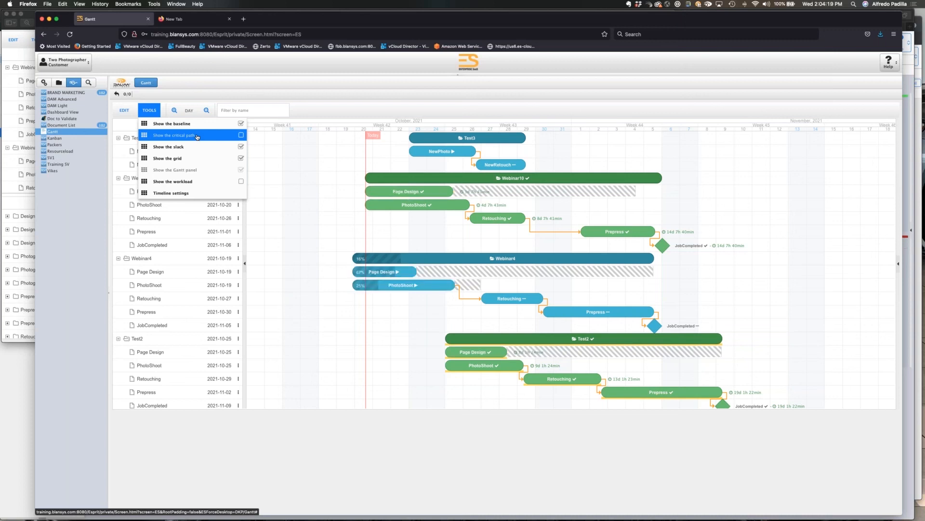
left_click(197, 137)
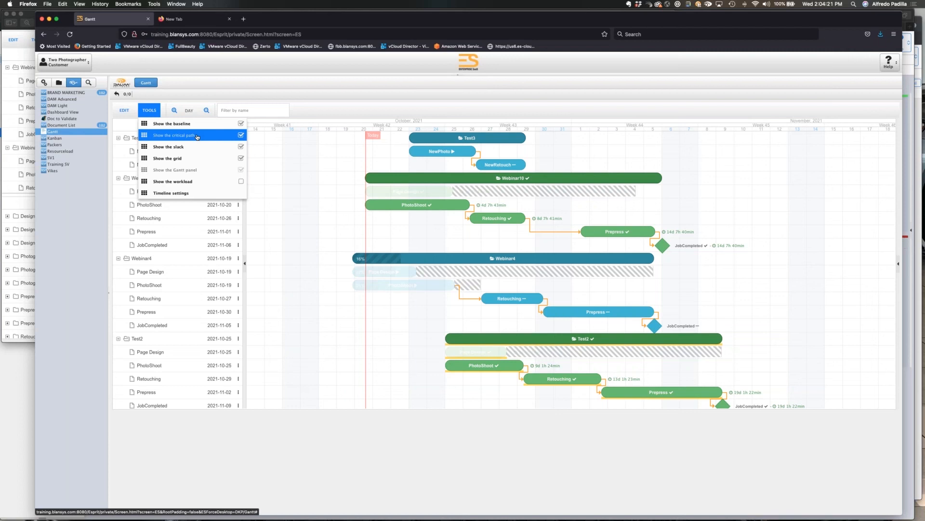
left_click(197, 137)
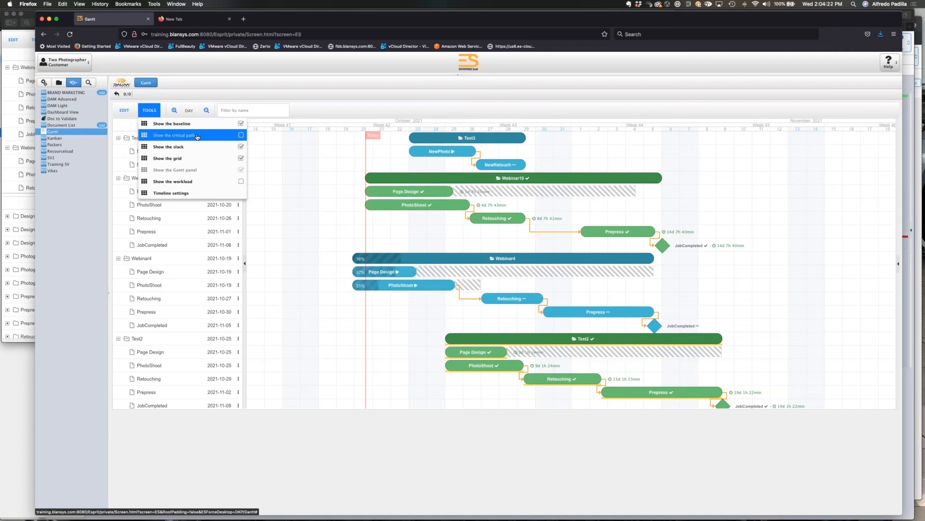
left_click(214, 187)
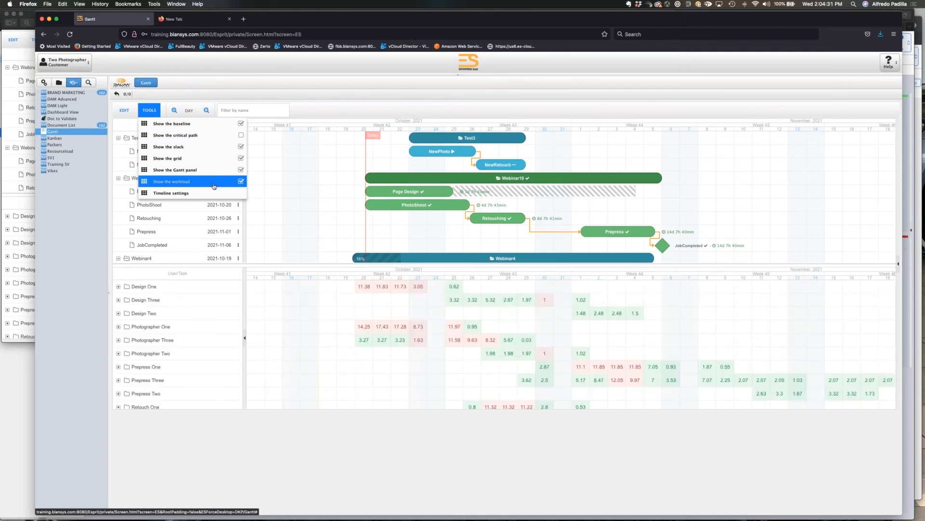
left_click(214, 184)
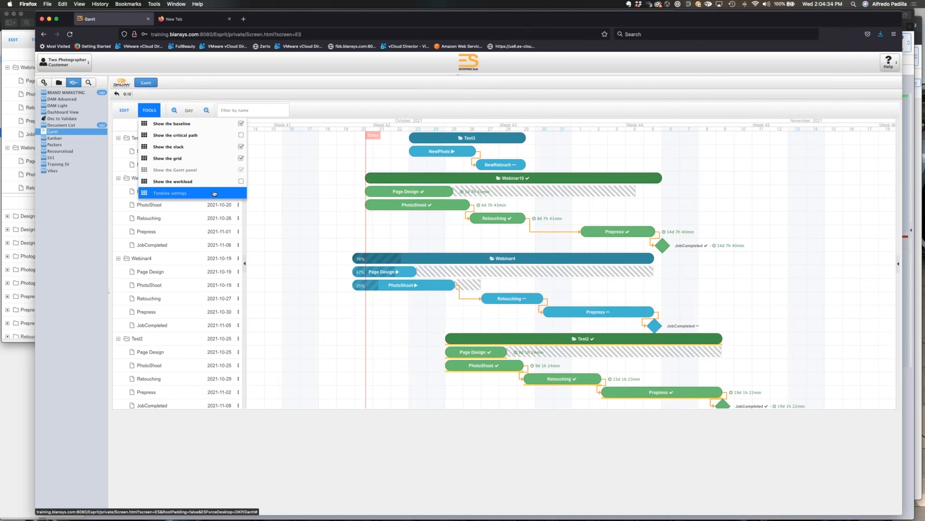
Turn off fitting the Gantt timeline to tasks and set the timeline's end date to 2021-11-27.
left_click(214, 193)
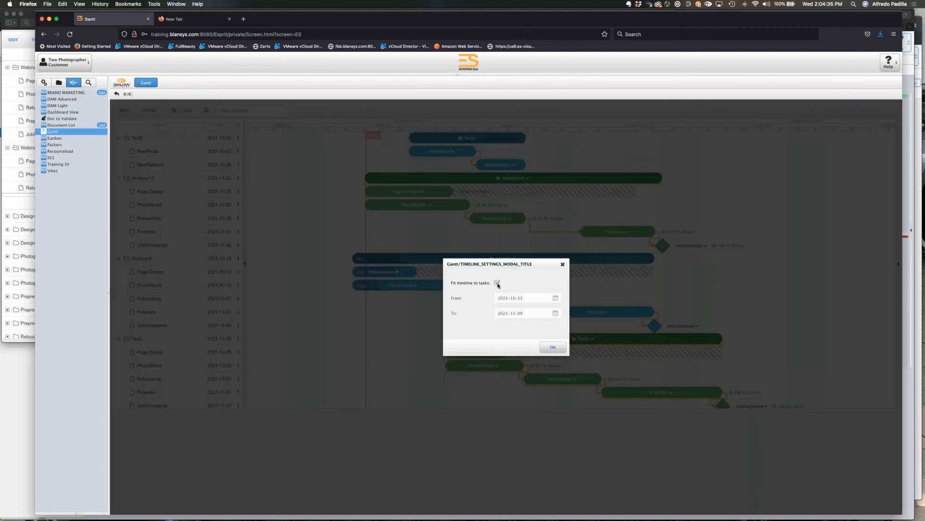
left_click(497, 282)
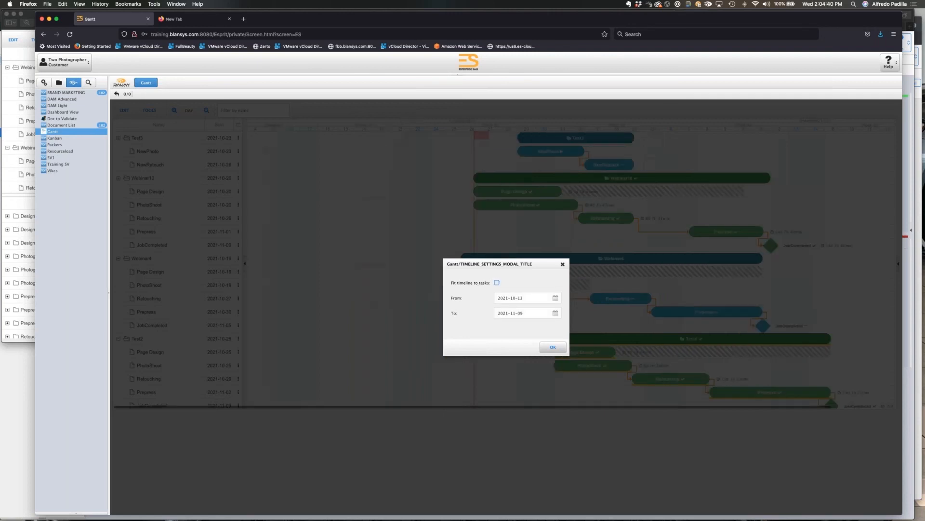
left_click(556, 314)
left_click(598, 394)
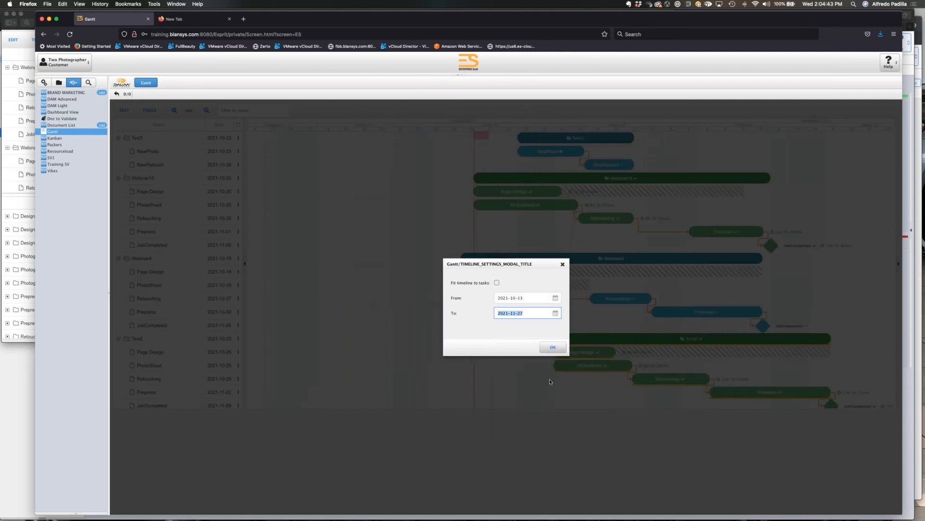
left_click(553, 347)
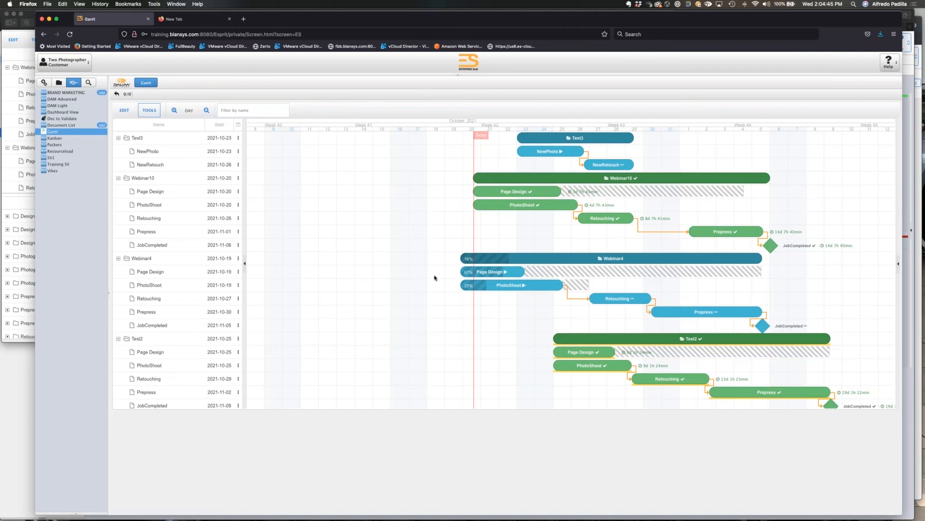
View the Gantt at week, month, day and hour scales, and examine the hourly timeline around October 20, 2021.
left_click(206, 110)
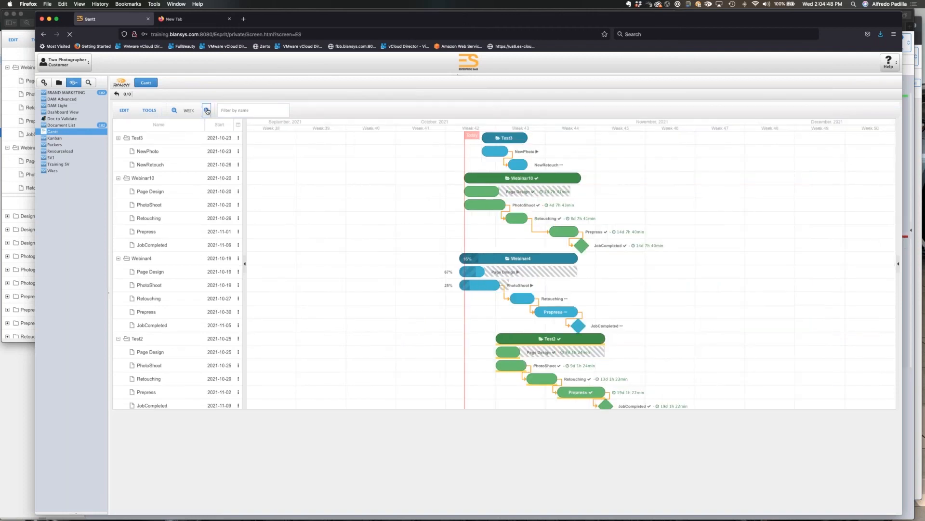
left_click(206, 110)
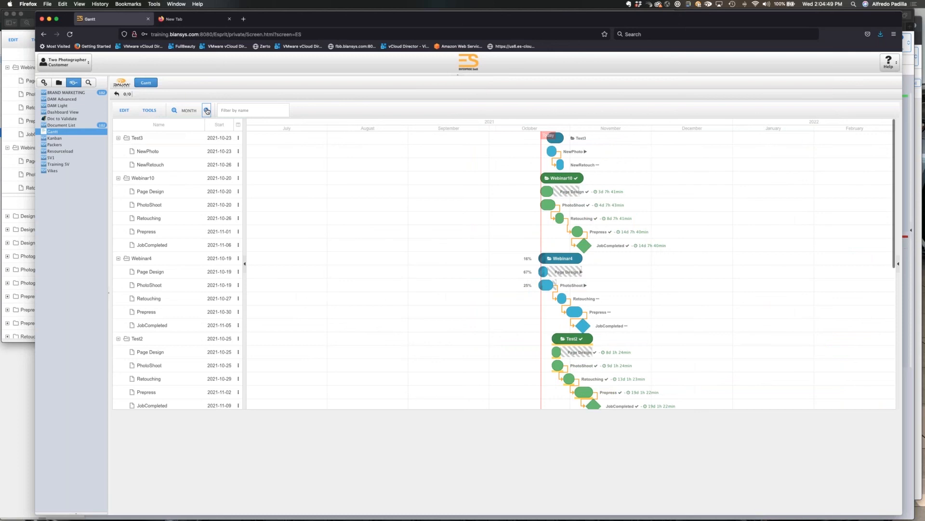
left_click(175, 111)
left_click(174, 111)
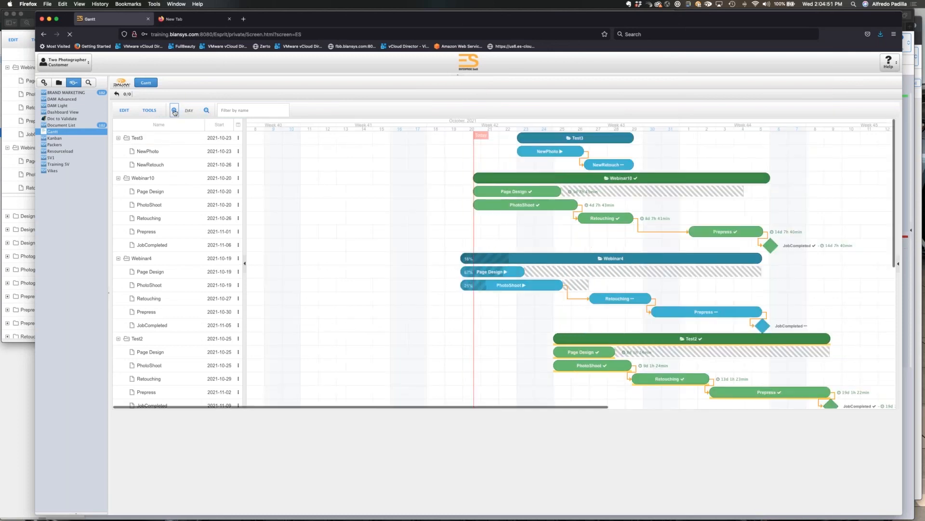
left_click(174, 111)
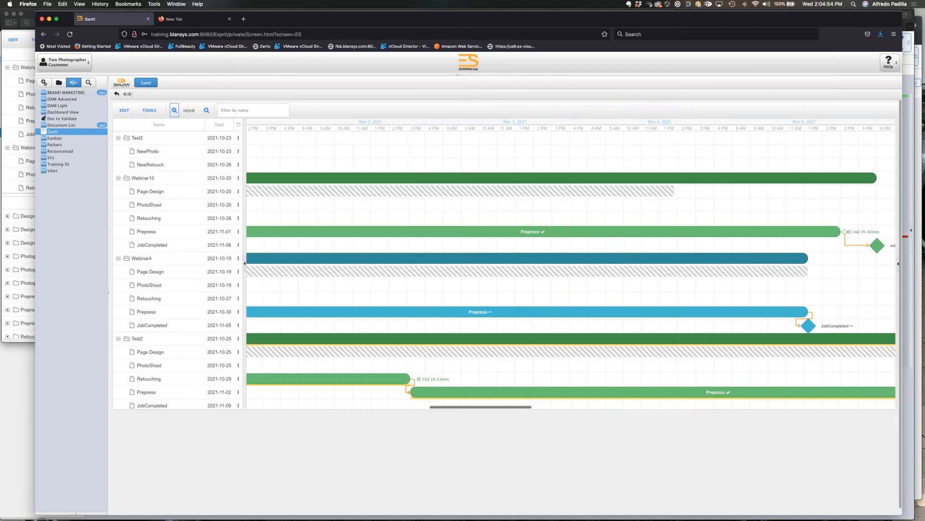
scroll(570, 270, "left", 20)
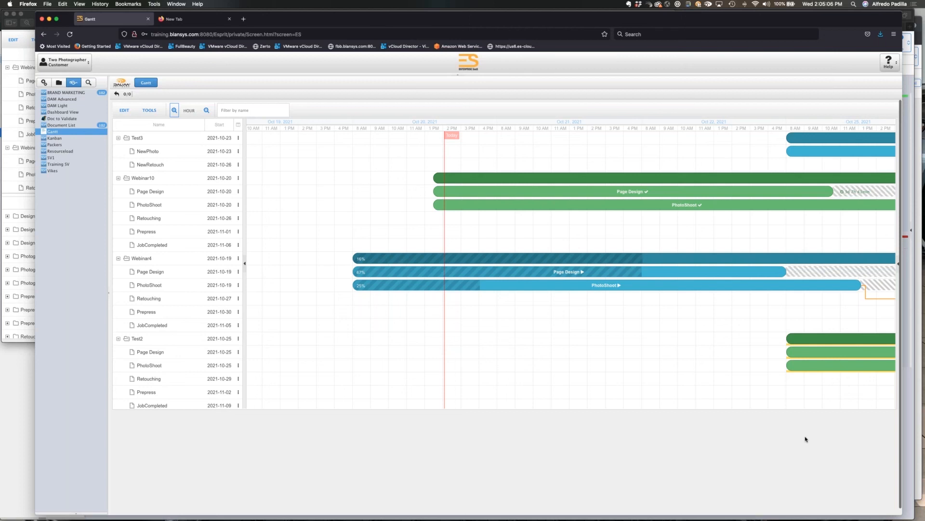
Open the job ticket of the Webinar10 project under the Webinar customer in the production area.
left_click(60, 83)
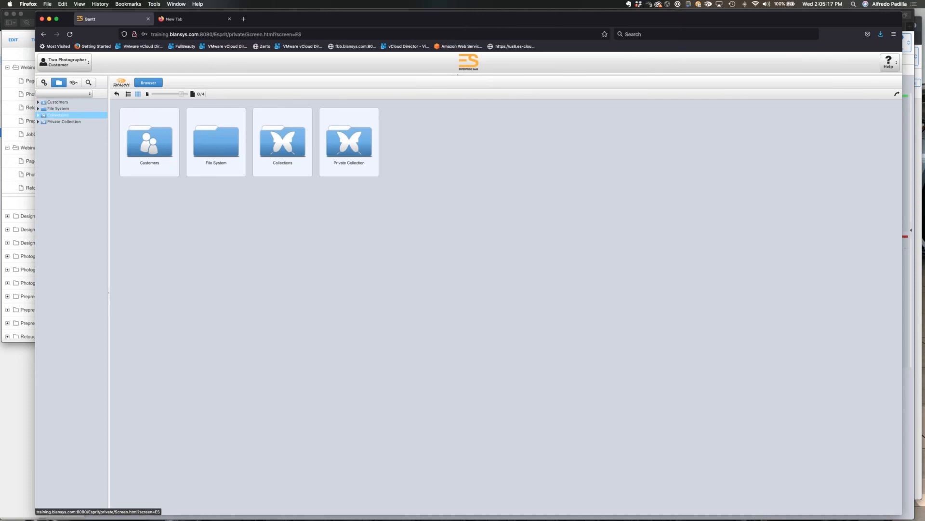
left_click(39, 102)
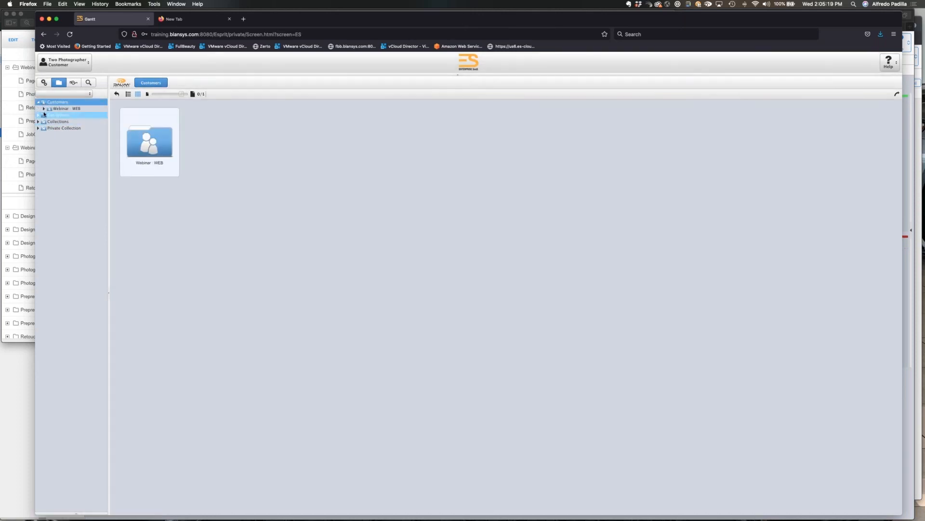
left_click(43, 108)
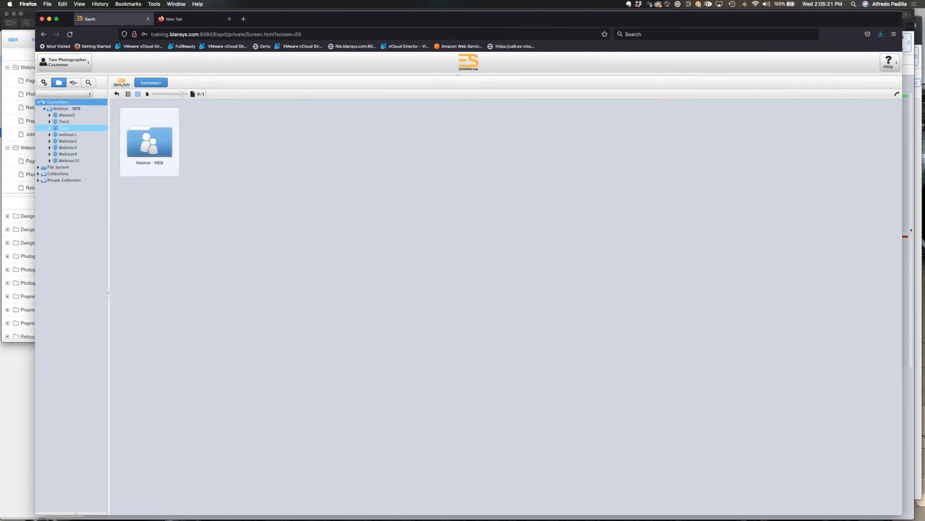
left_click(75, 161)
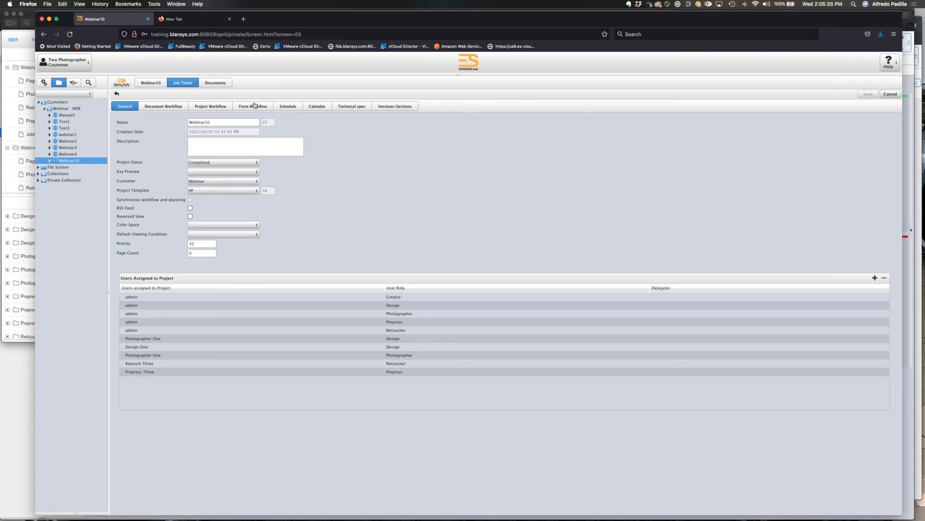
Switch to the administrator session in Safari and open the Test3 project's job ticket from the production area.
key("cmd+Tab")
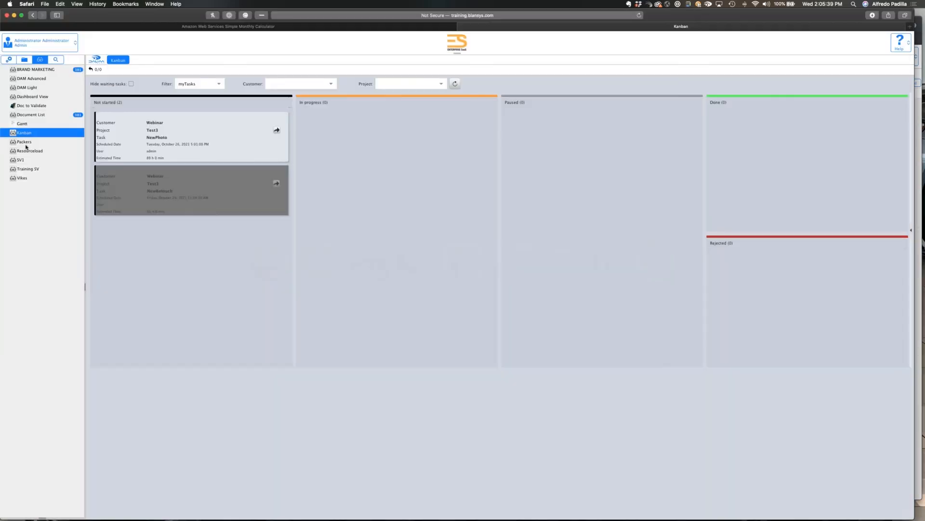
left_click(25, 60)
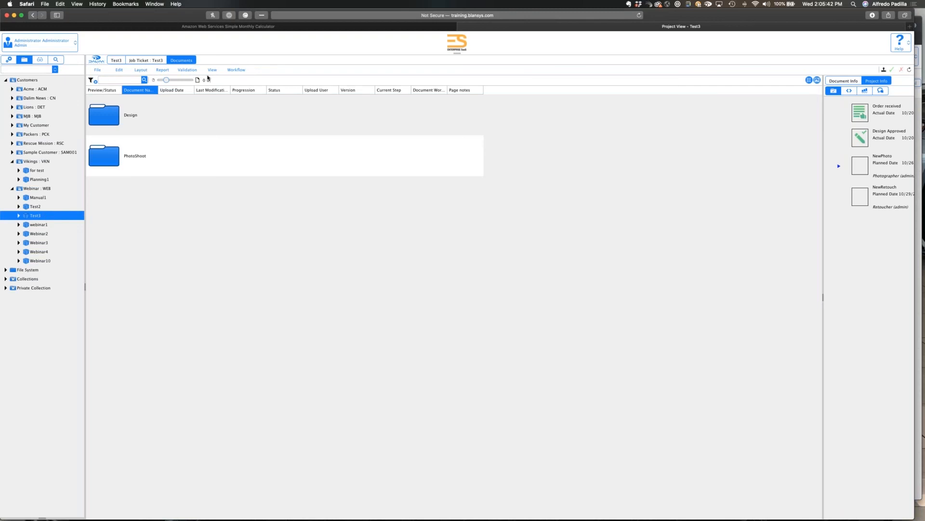
left_click(158, 61)
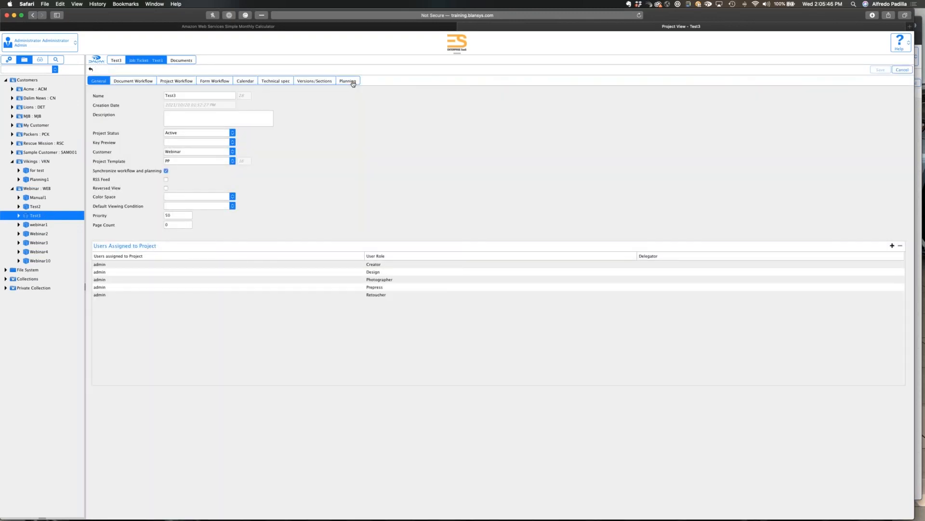
Open the Test3 project's planning and expand the admin user's workload to examine the tasks assigned.
left_click(347, 81)
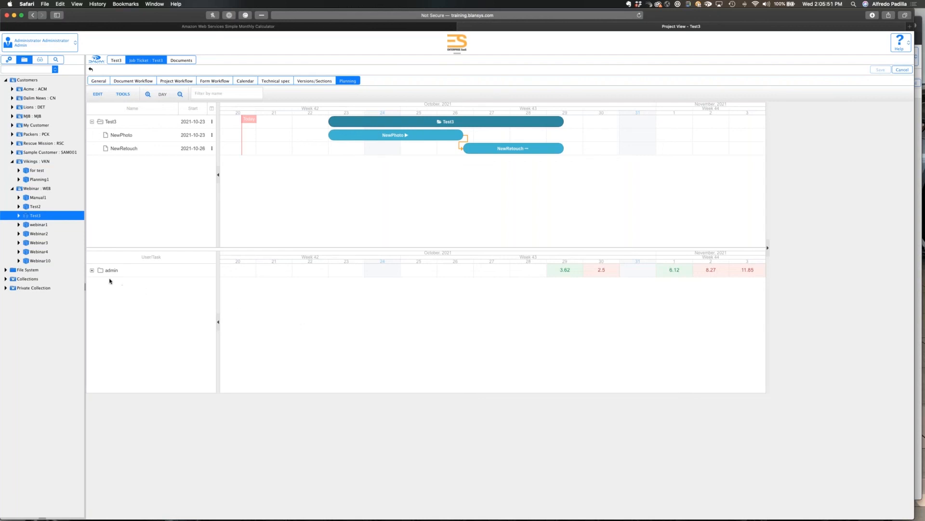
left_click(92, 270)
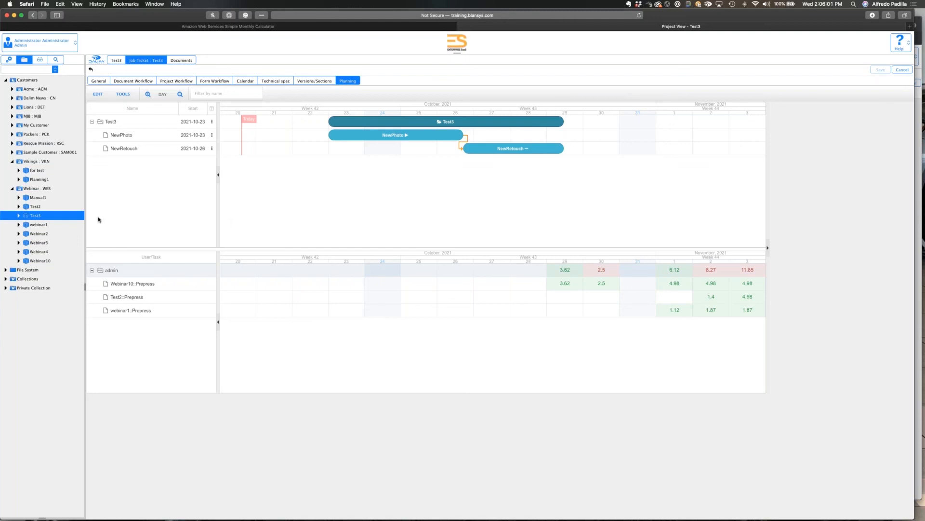
Start a new project under the Webinar customer and examine all users' workloads in its planning.
left_click(41, 191)
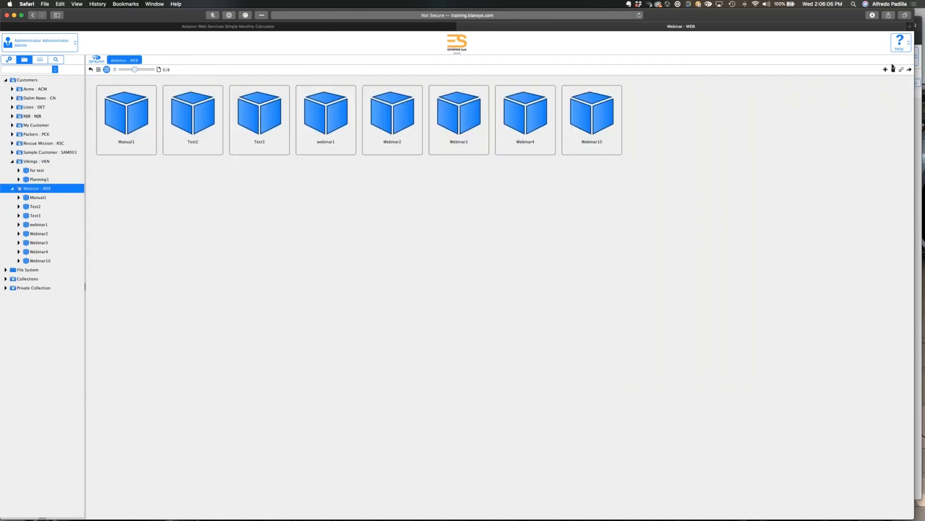
left_click(886, 71)
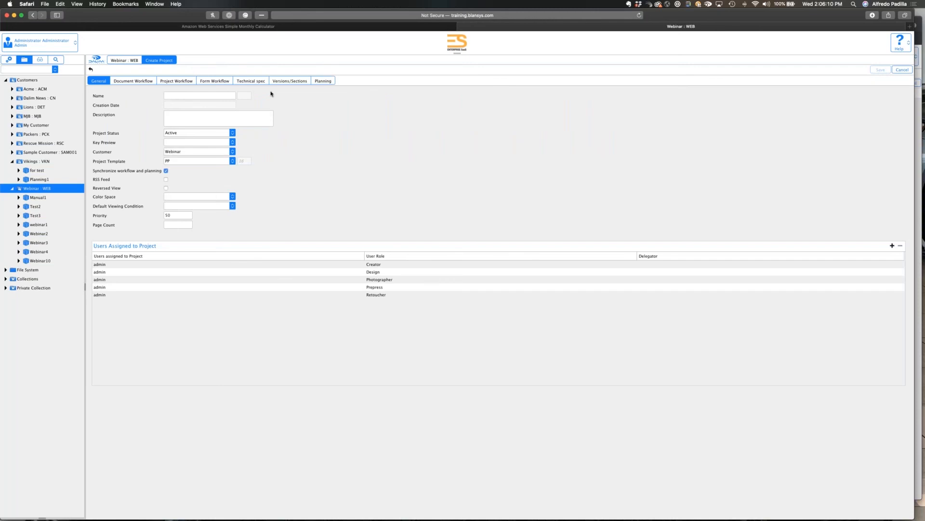
left_click(327, 82)
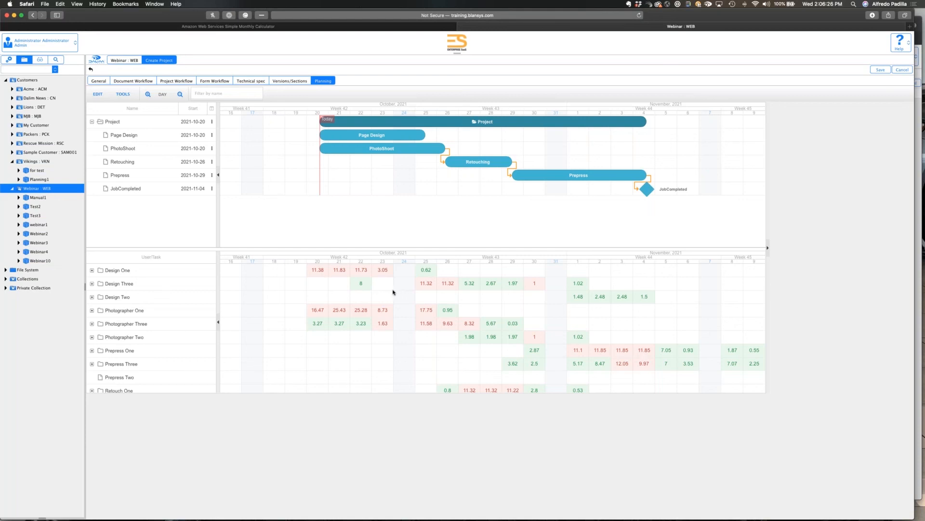
scroll(186, 332, "down", 2)
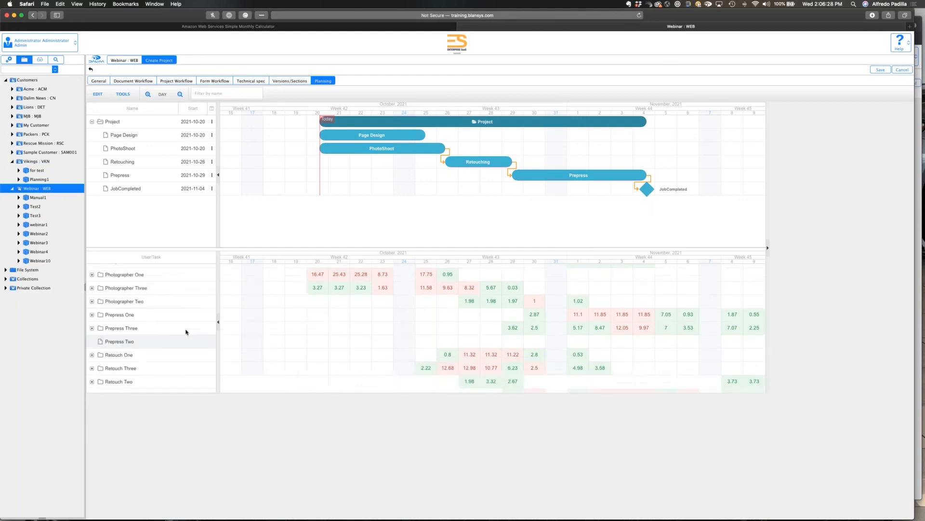
scroll(186, 332, "up", 1)
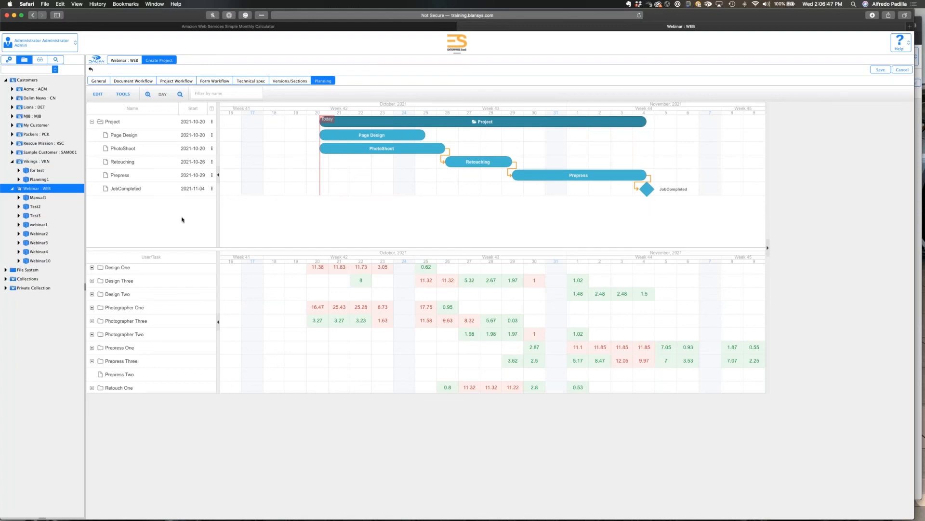
Open the working calendar of the Design Two user under the Webinar customer in the administration area.
left_click(10, 60)
left_click(463, 288)
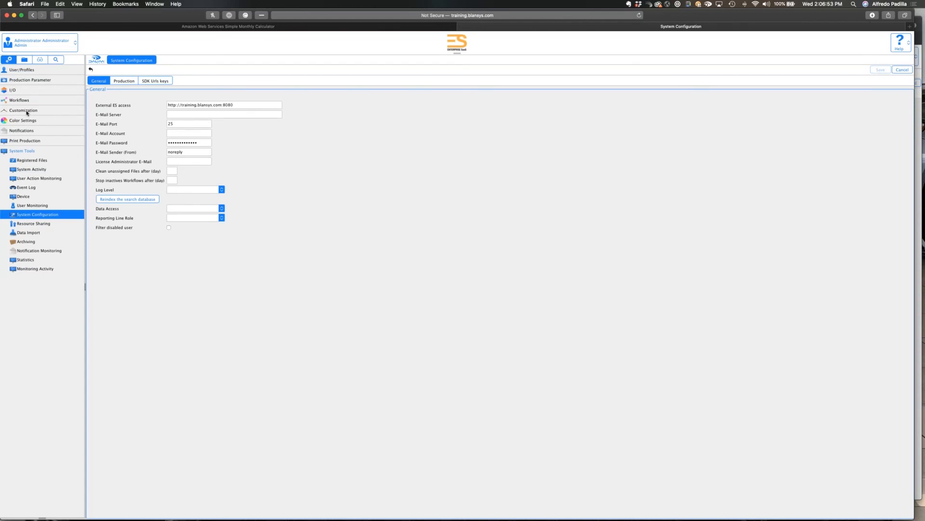
left_click(17, 70)
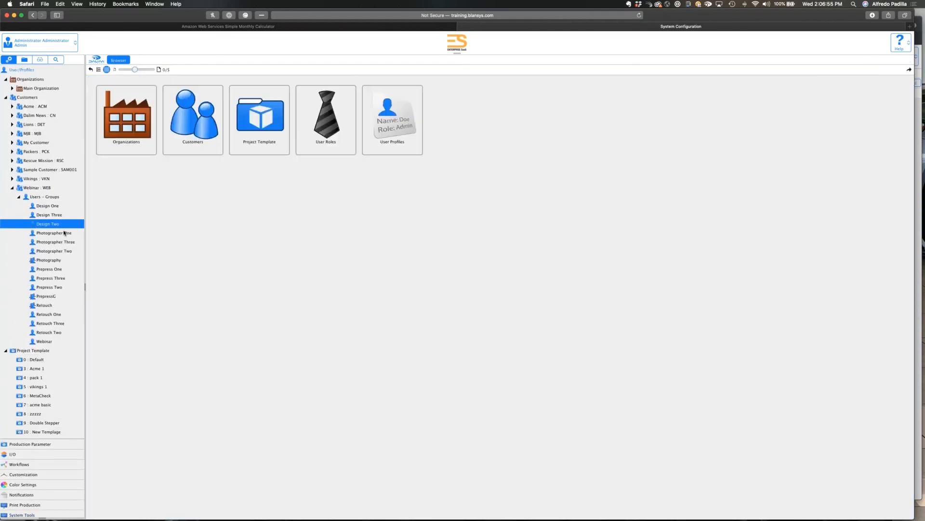
left_click(60, 224)
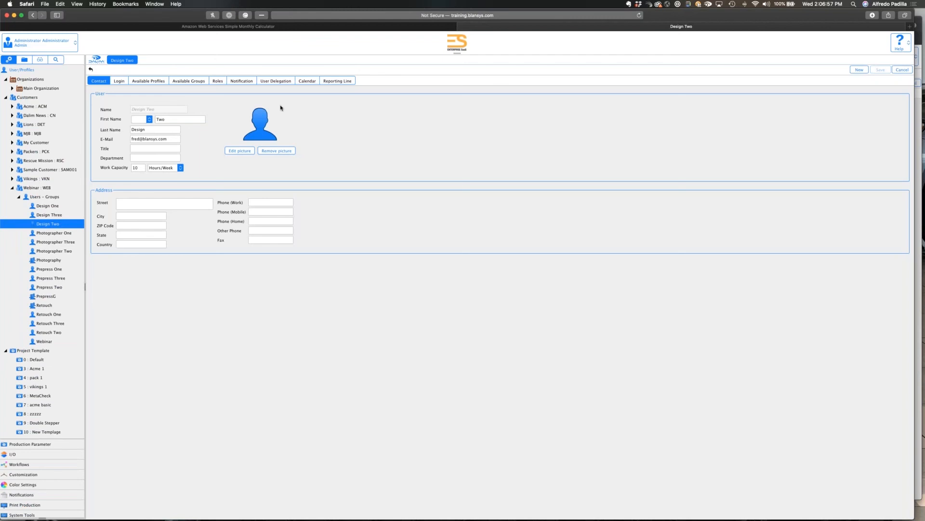
left_click(307, 81)
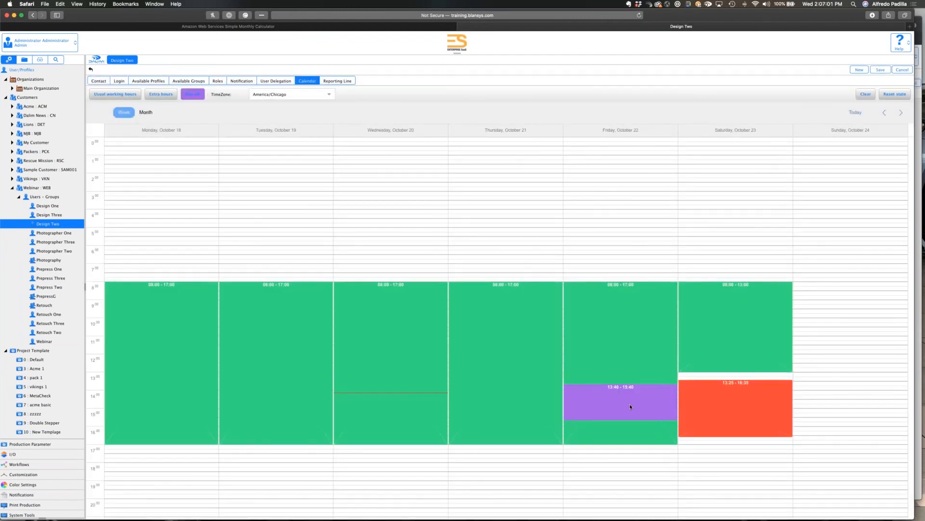
mouse_move(596, 392)
left_click_drag(597, 392, 603, 445)
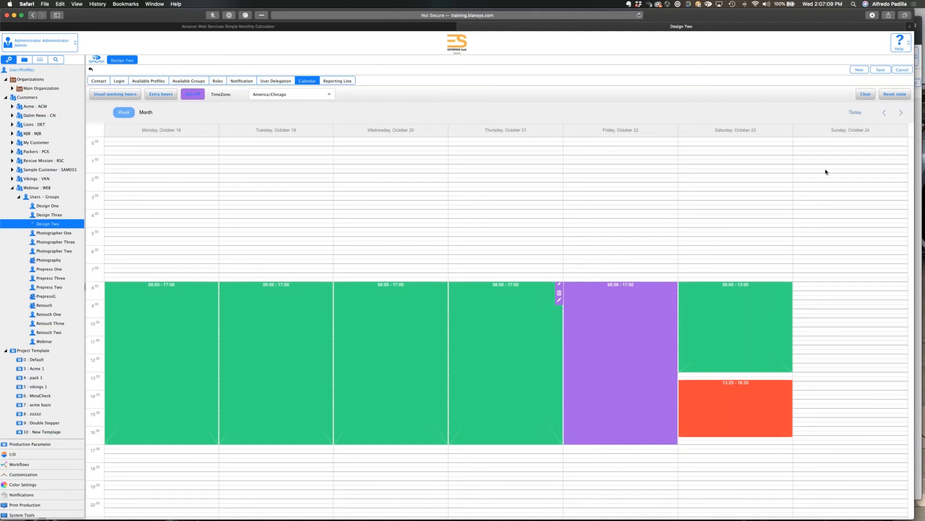
left_click(880, 70)
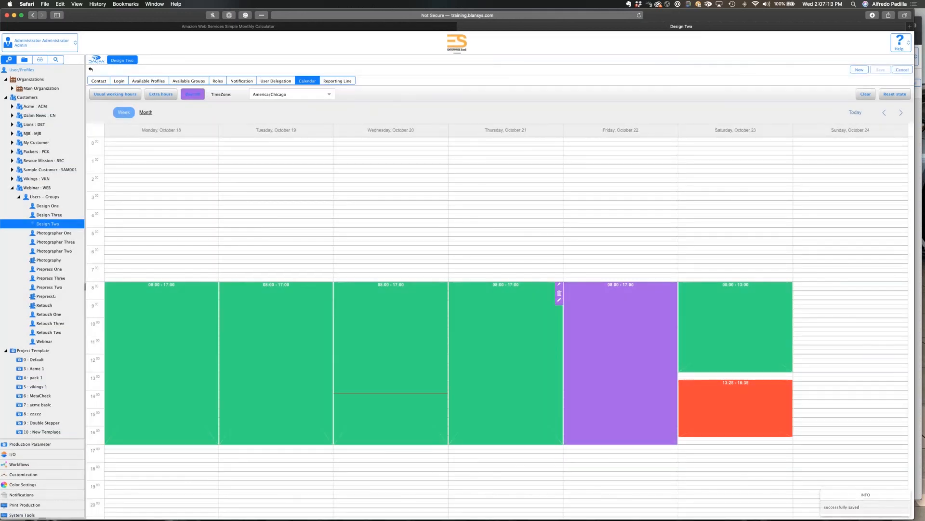
Start a new project under the Webinar customer, open its planning and expand Design Two's workload.
left_click(25, 59)
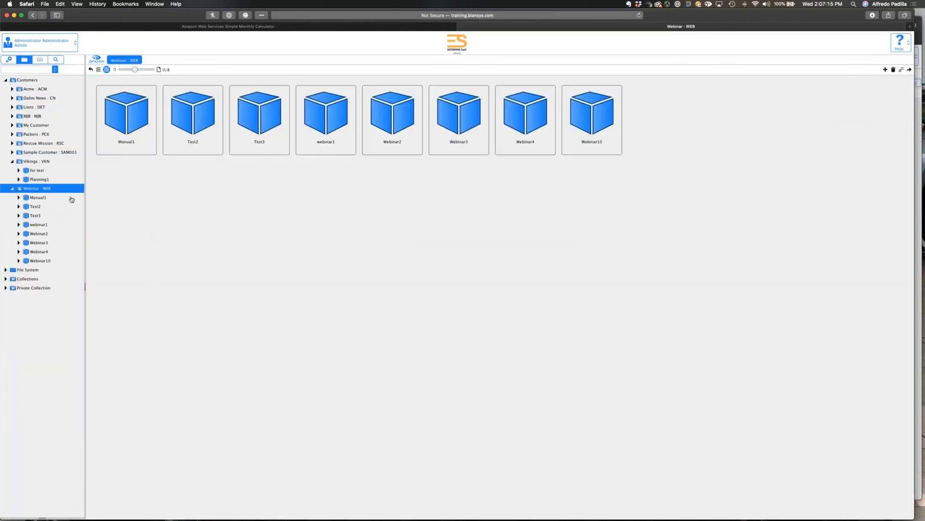
left_click(885, 70)
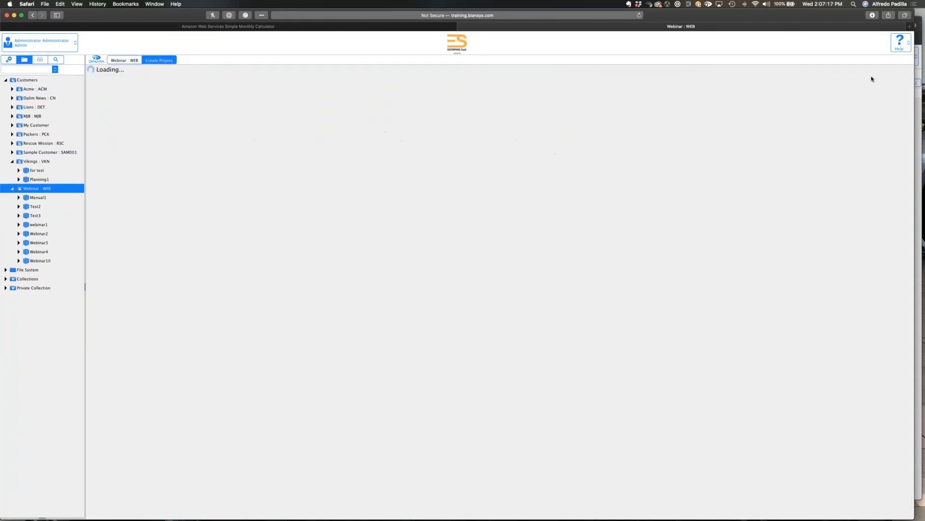
left_click(322, 81)
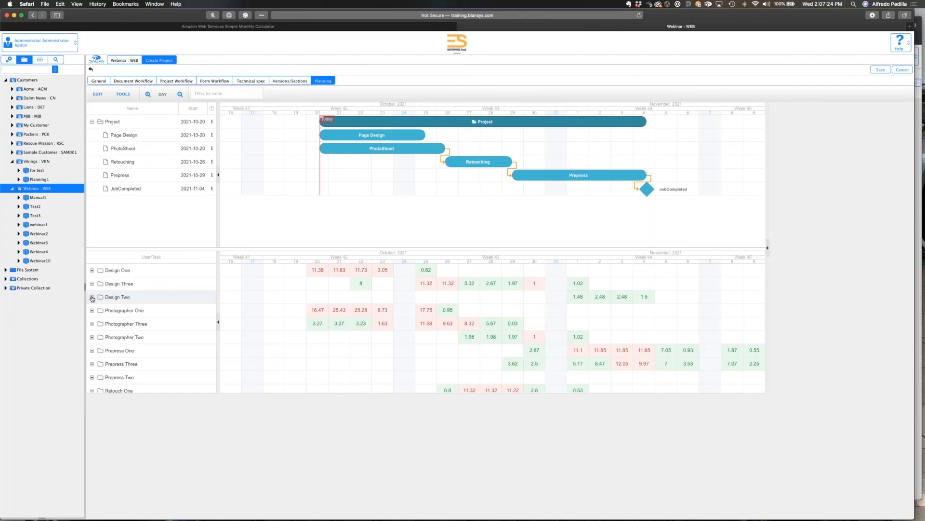
left_click(92, 298)
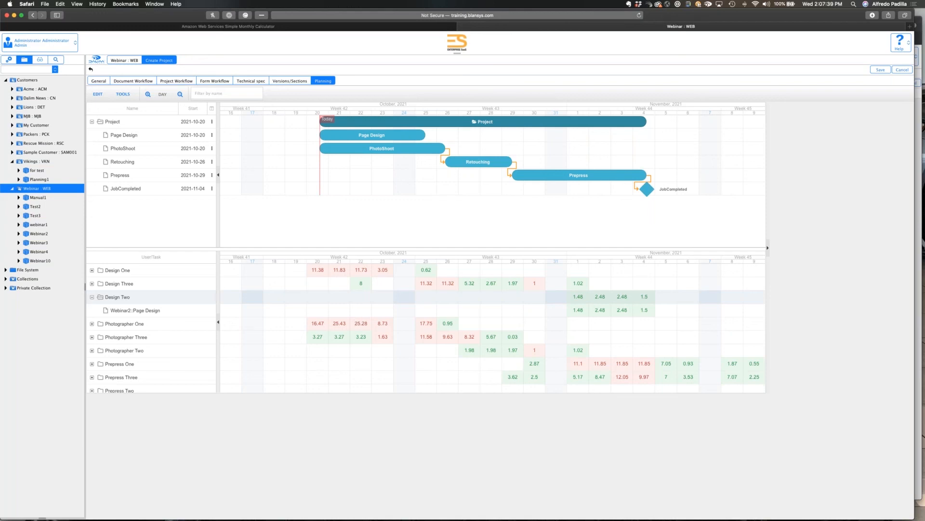
Add Design Two to the Photographer role assignment of the PhotoShoot task, alongside admin.
left_click(384, 149)
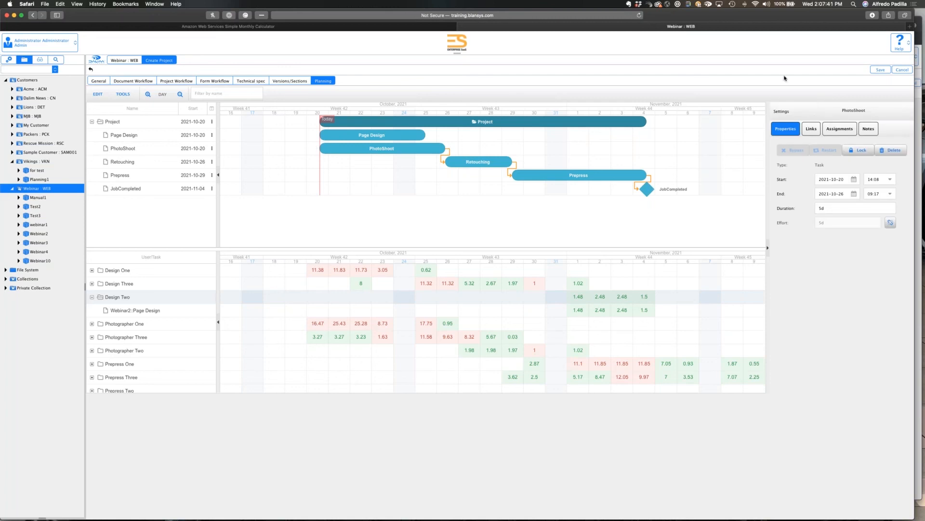
left_click(849, 128)
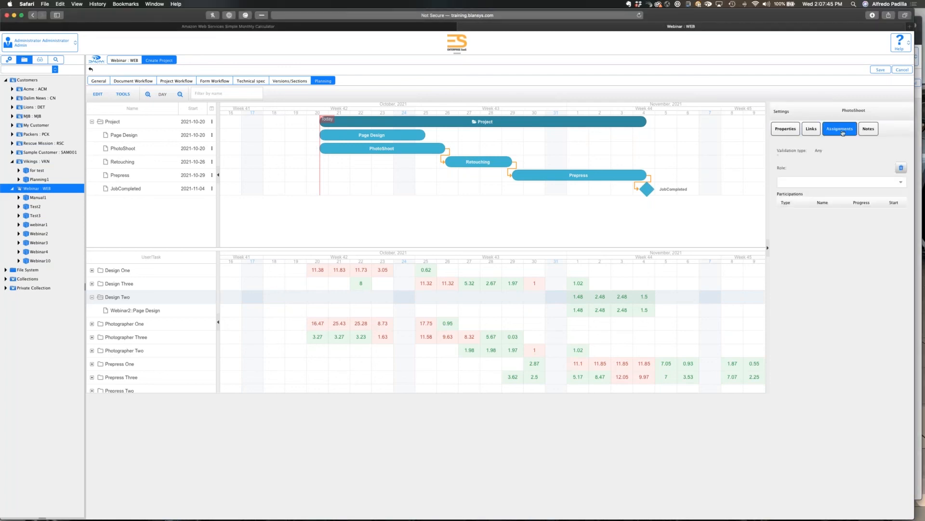
left_click(888, 182)
left_click(901, 183)
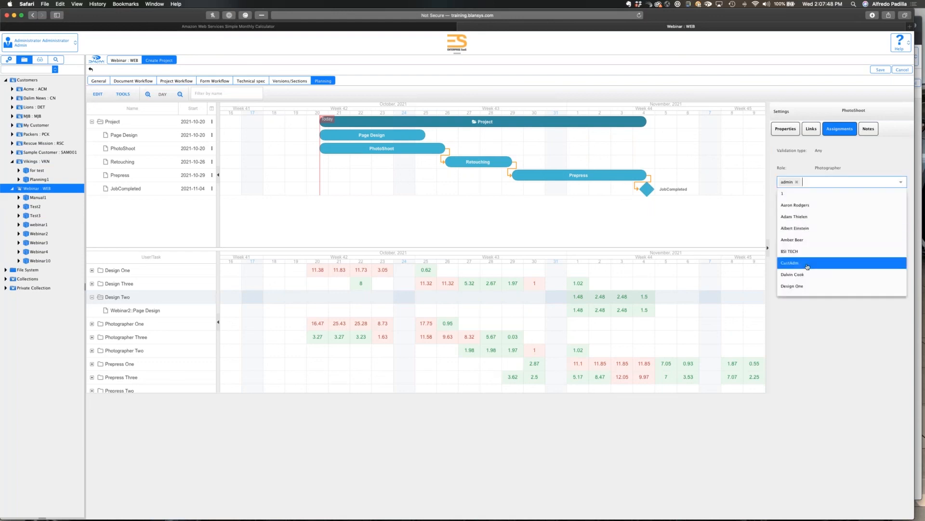
scroll(805, 273, "down", 2)
left_click(803, 279)
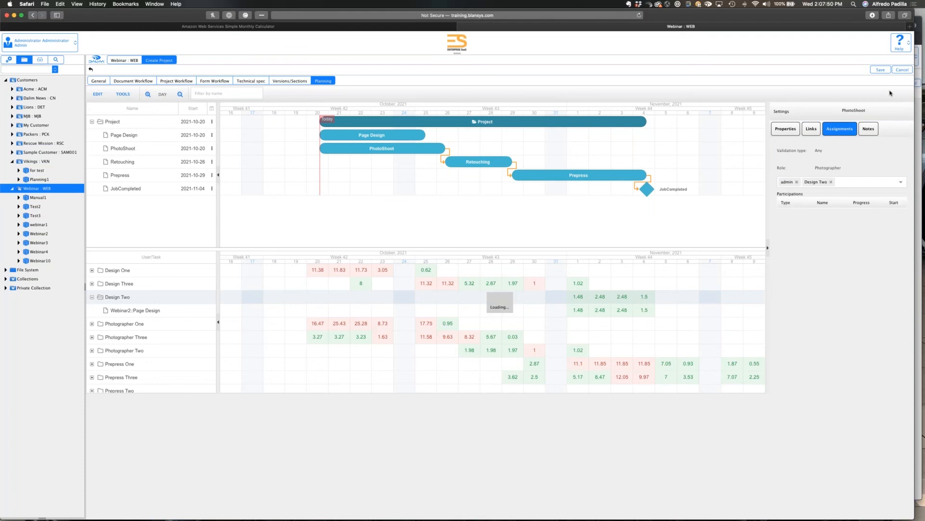
Save the new project and expand Design Two's workload to examine the hours allocated per task.
left_click(880, 69)
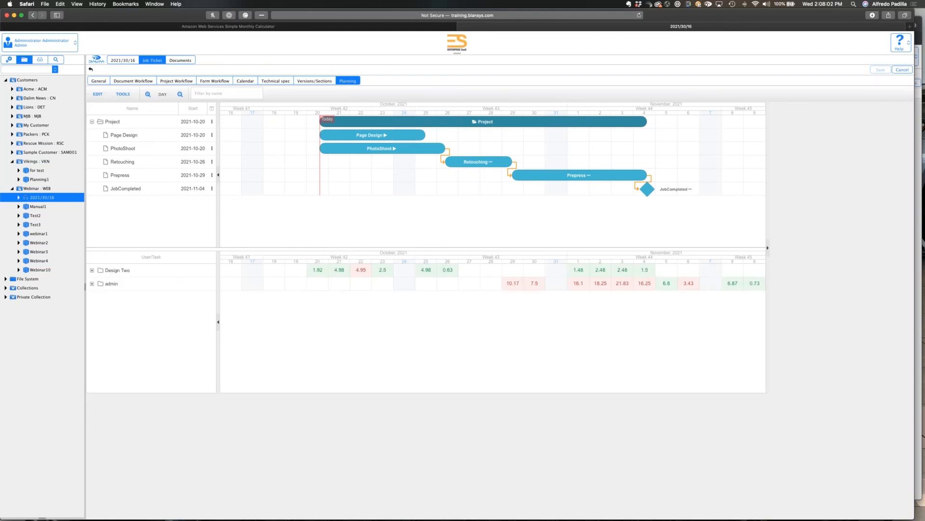
left_click(92, 270)
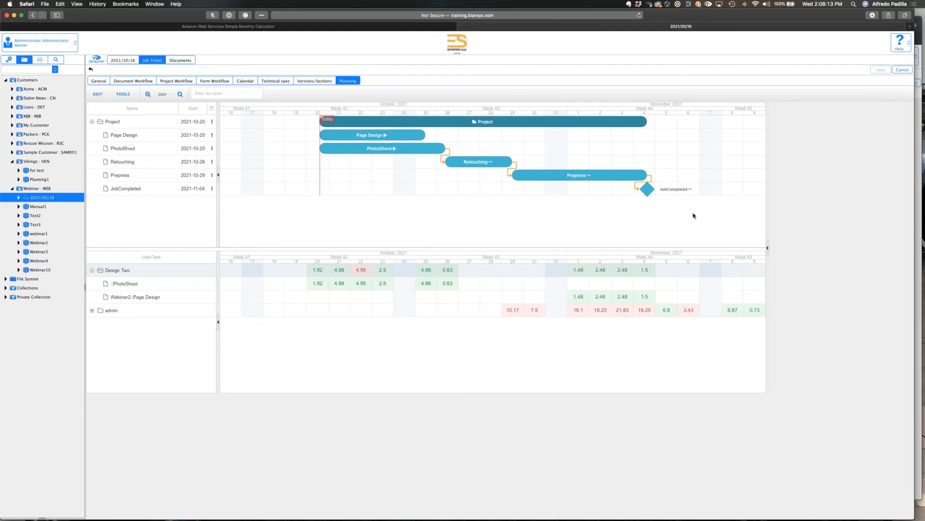
left_click(759, 217)
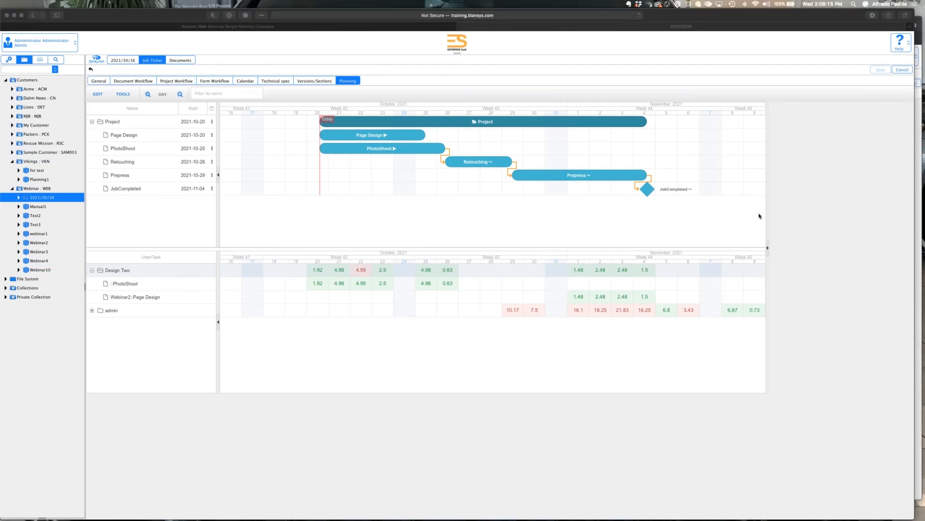